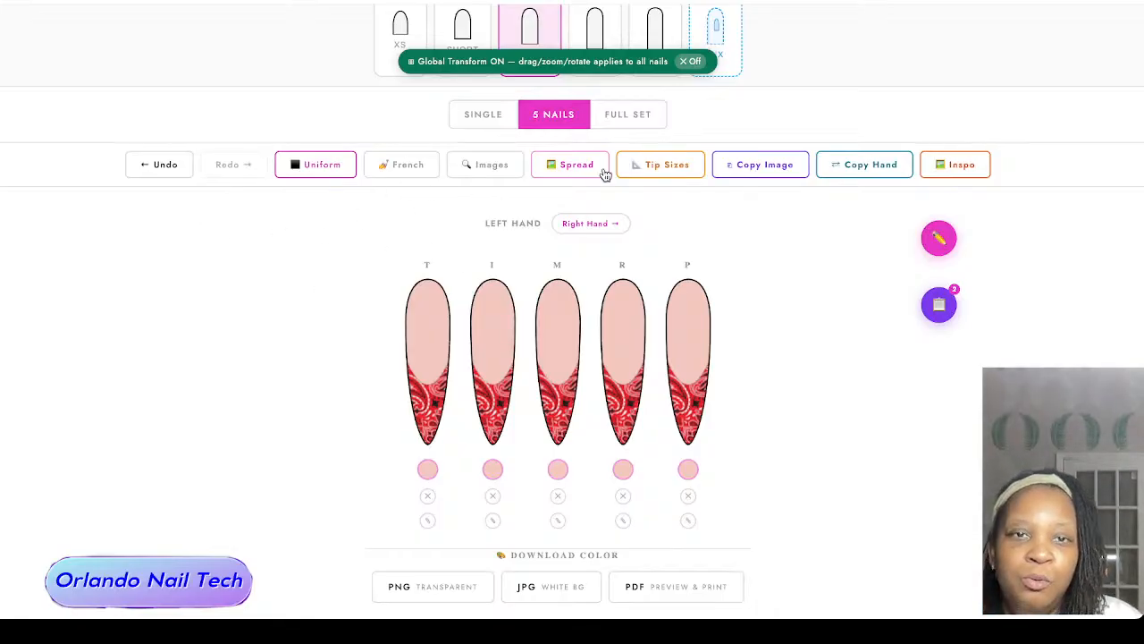
scroll(454, 198, down, 2)
scroll(452, 195, up, 3)
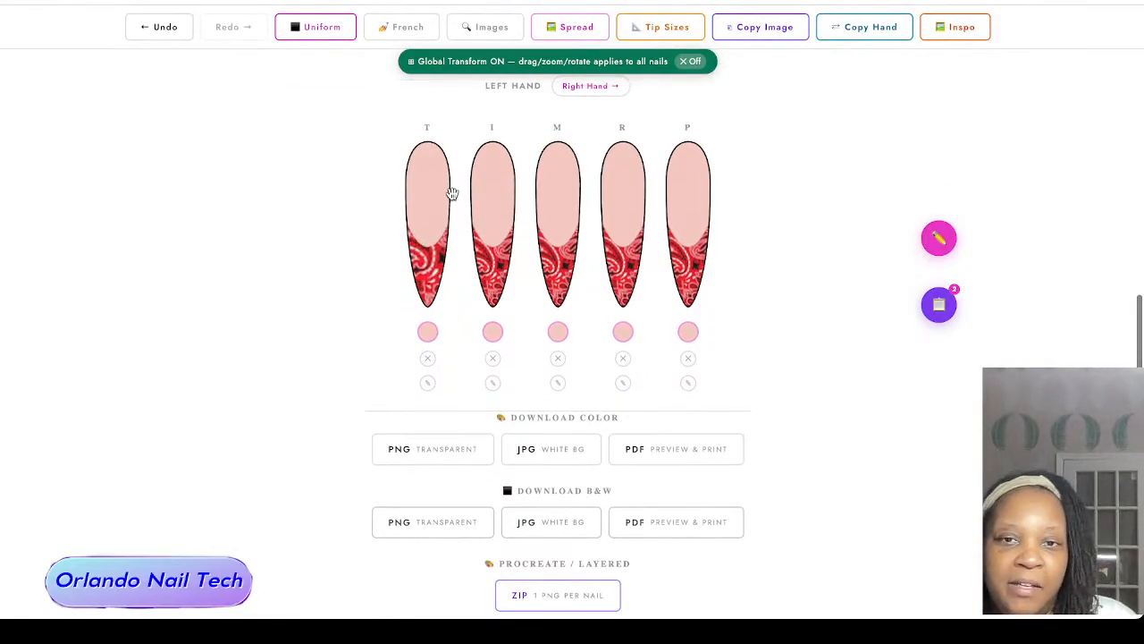
scroll(823, 202, up, 2)
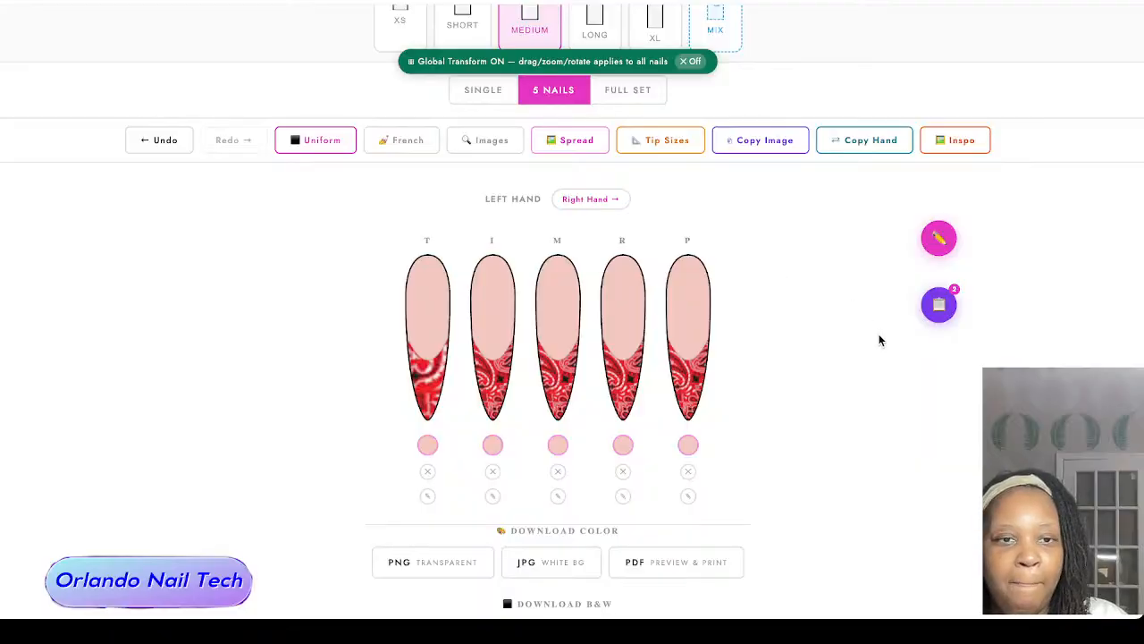
scroll(834, 287, up, 4)
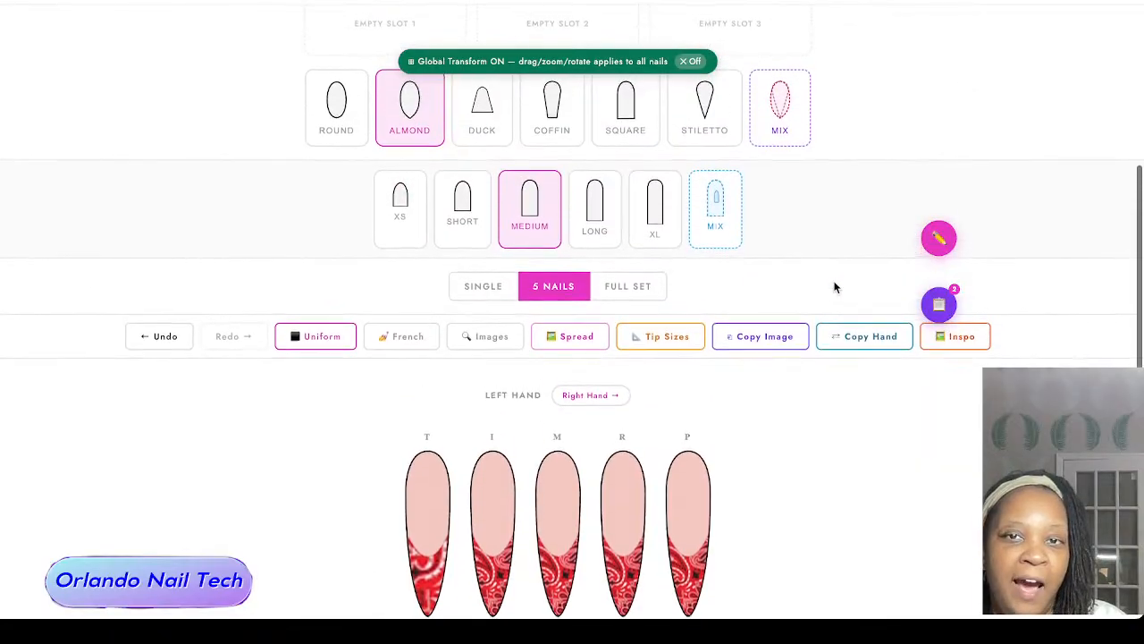
scroll(835, 287, down, 2)
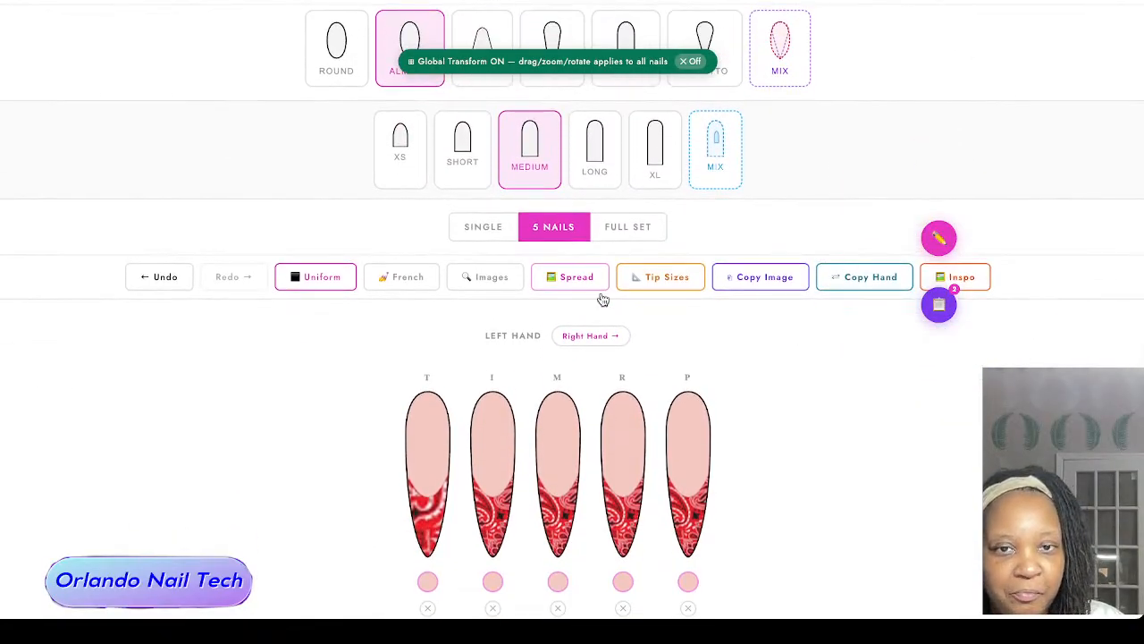
scroll(753, 373, down, 2)
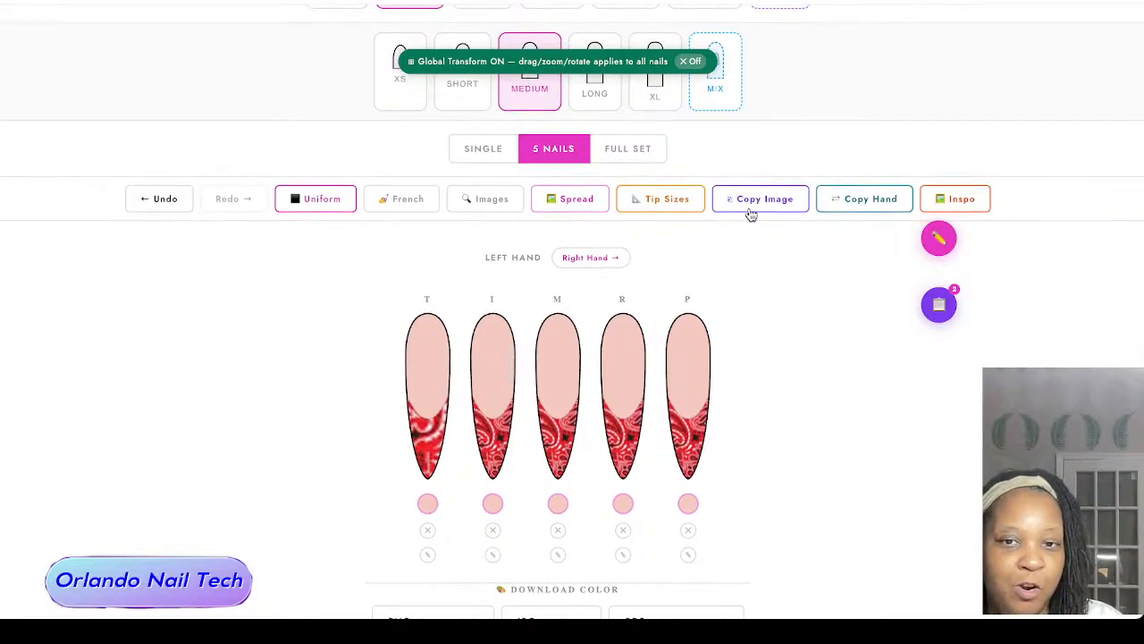
scroll(719, 295, down, 1)
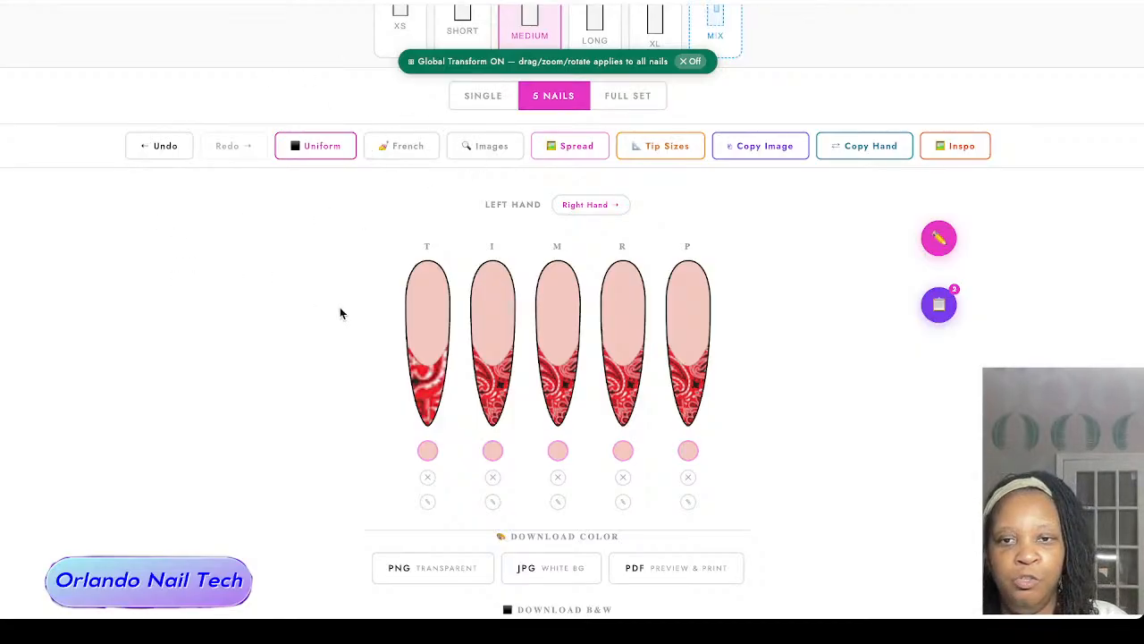
Step: Undo the last tip pattern change and adjust the bandana pattern on the left thumb's French tip
click(154, 149)
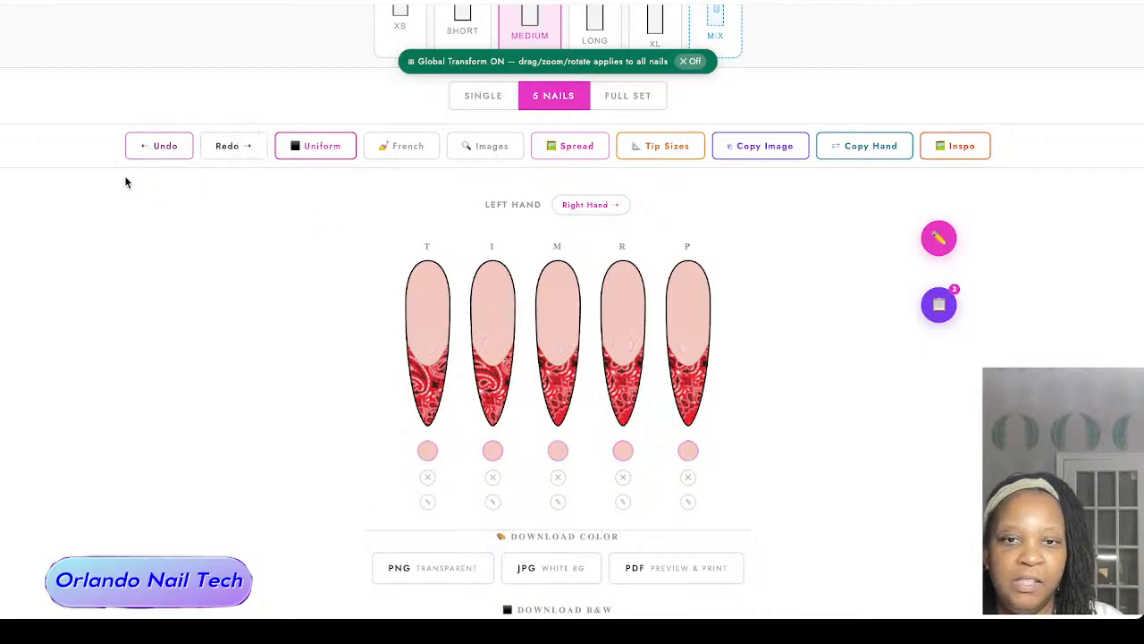
scroll(227, 309, down, 1)
scroll(227, 304, up, 2)
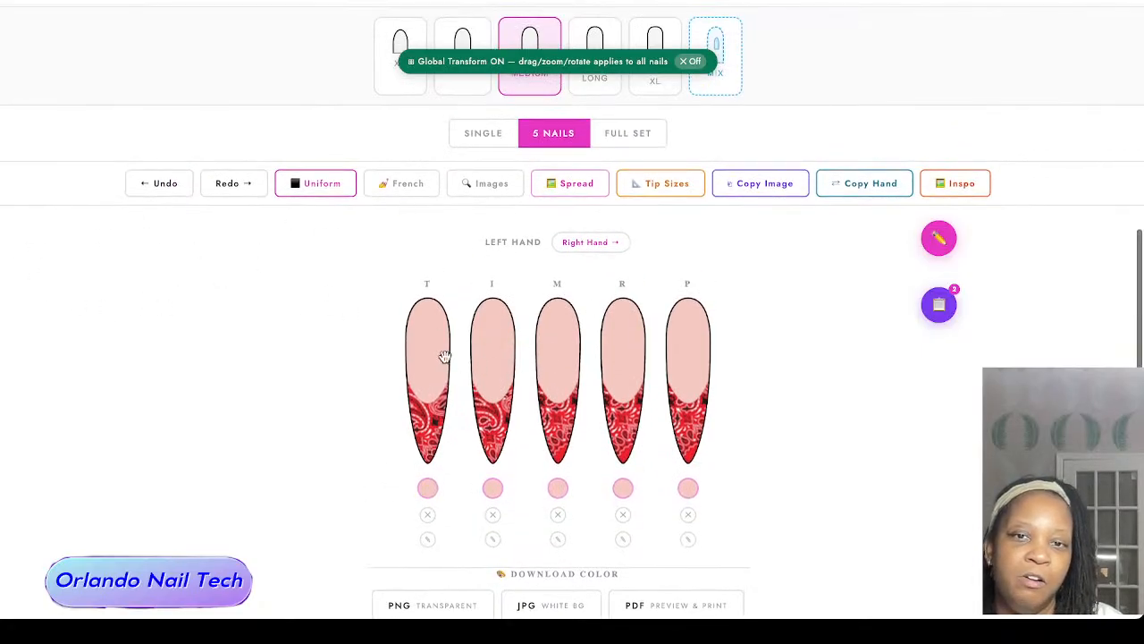
click(405, 386)
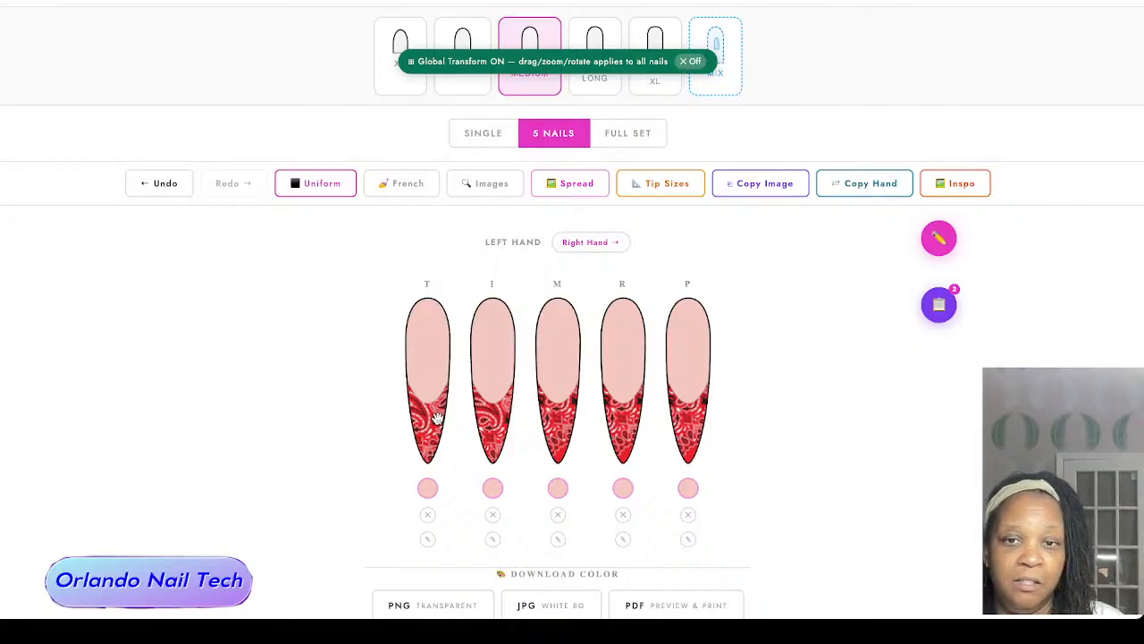
Step: Preview the full set as a color PDF and move the nails about 17 mm across and 10 mm down on the page
click(618, 139)
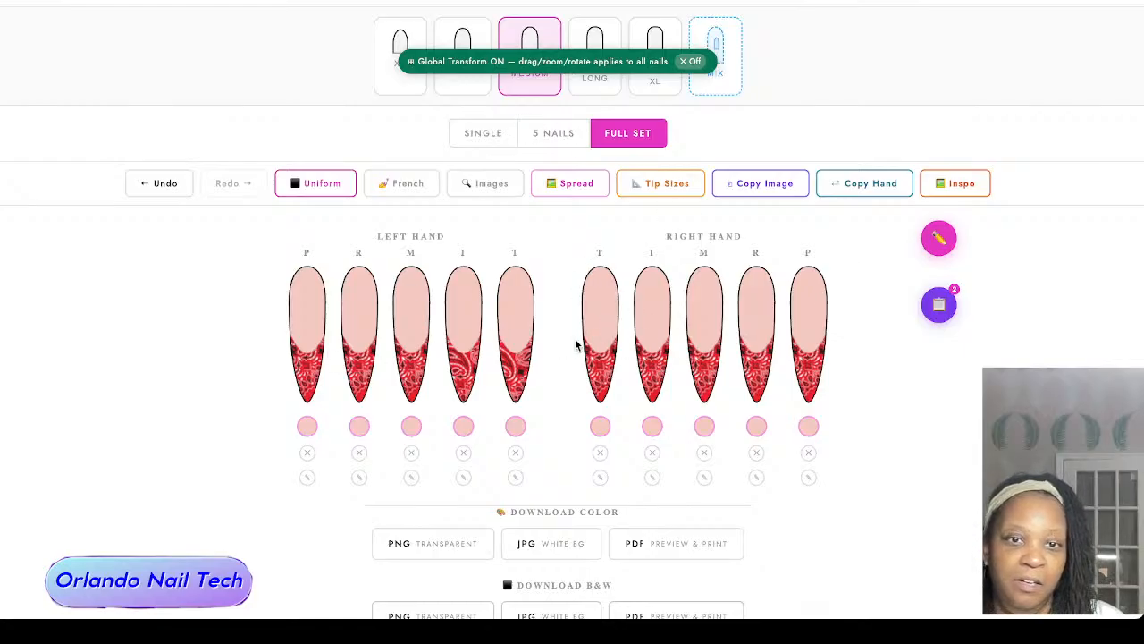
scroll(576, 345, down, 3)
click(715, 355)
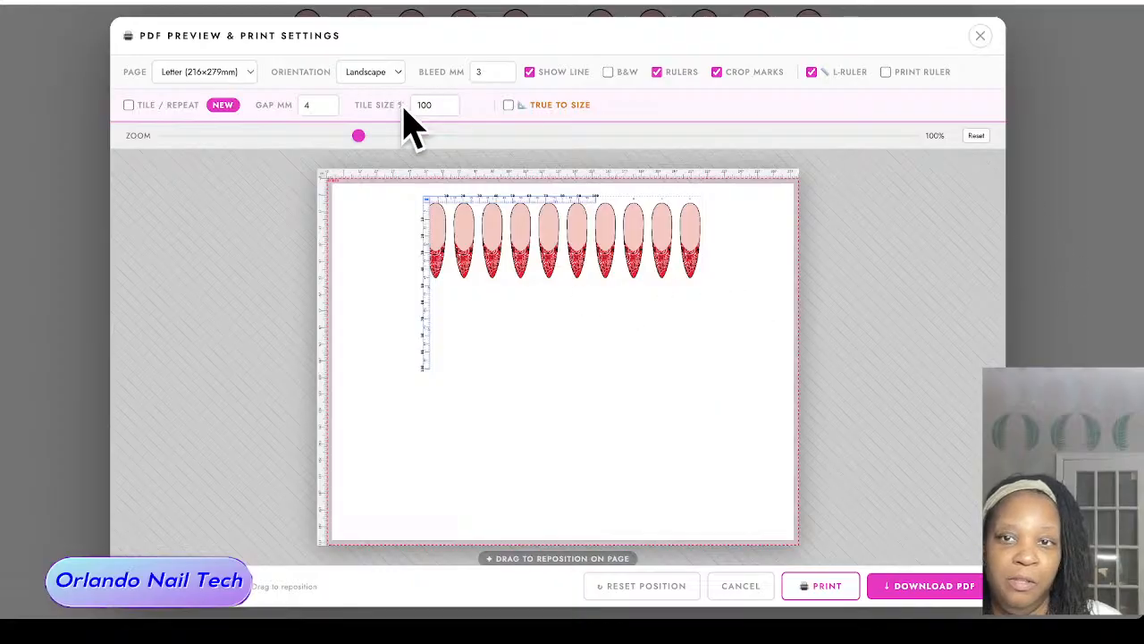
drag(623, 251, 651, 268)
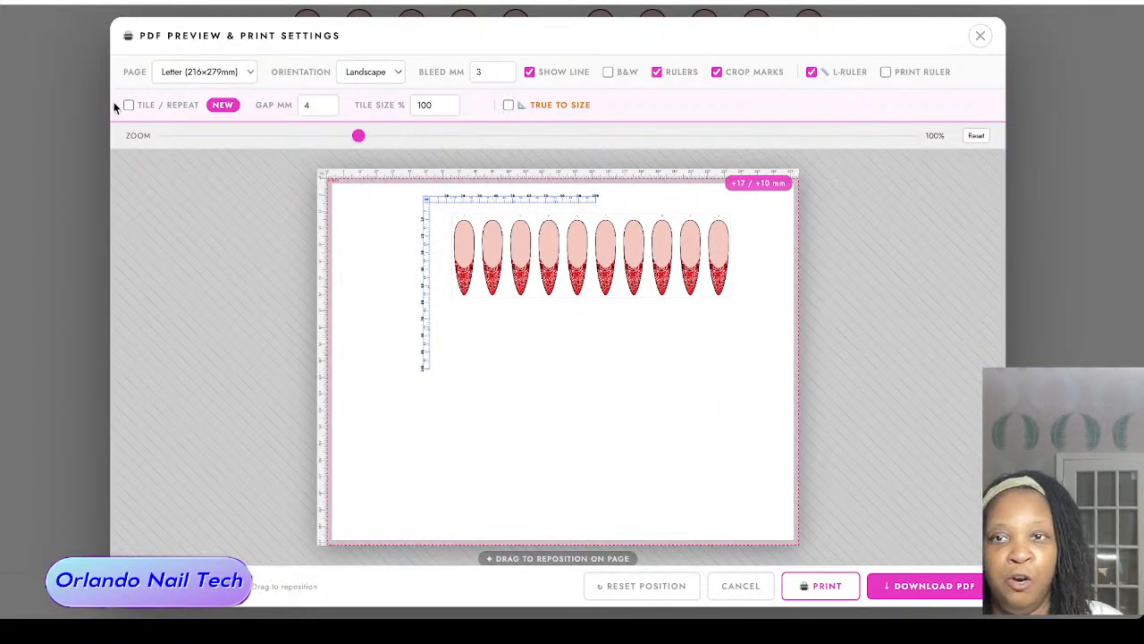
click(980, 34)
Step: Switch the blank five-nail almond set from individually sized nails to uniform sizing
scroll(864, 272, up, 10)
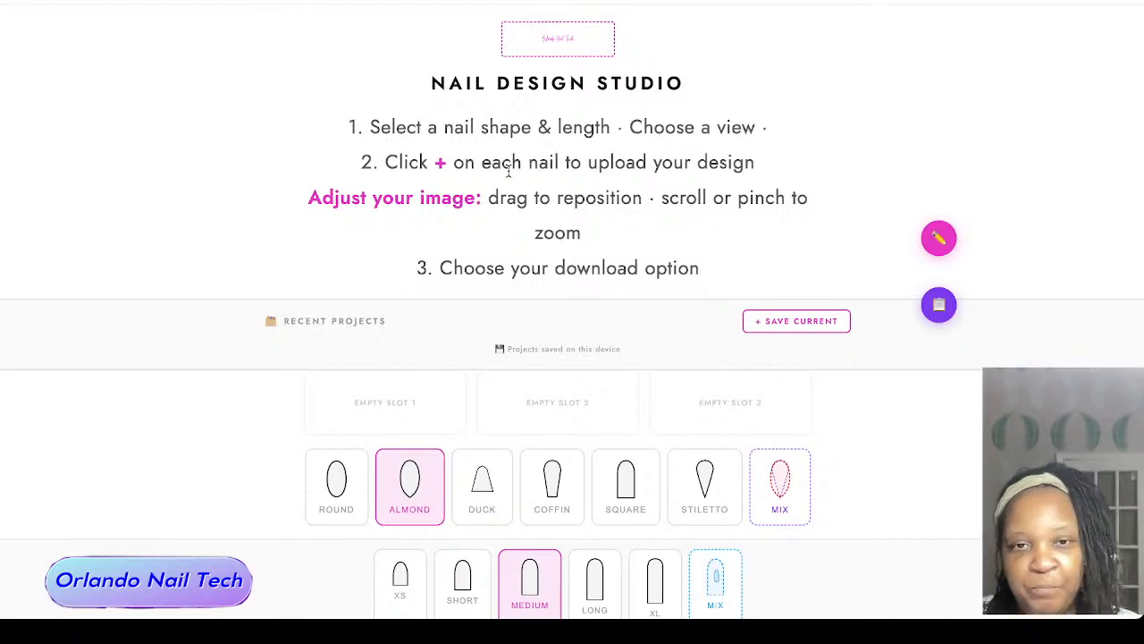
scroll(511, 168, down, 5)
scroll(509, 177, up, 2)
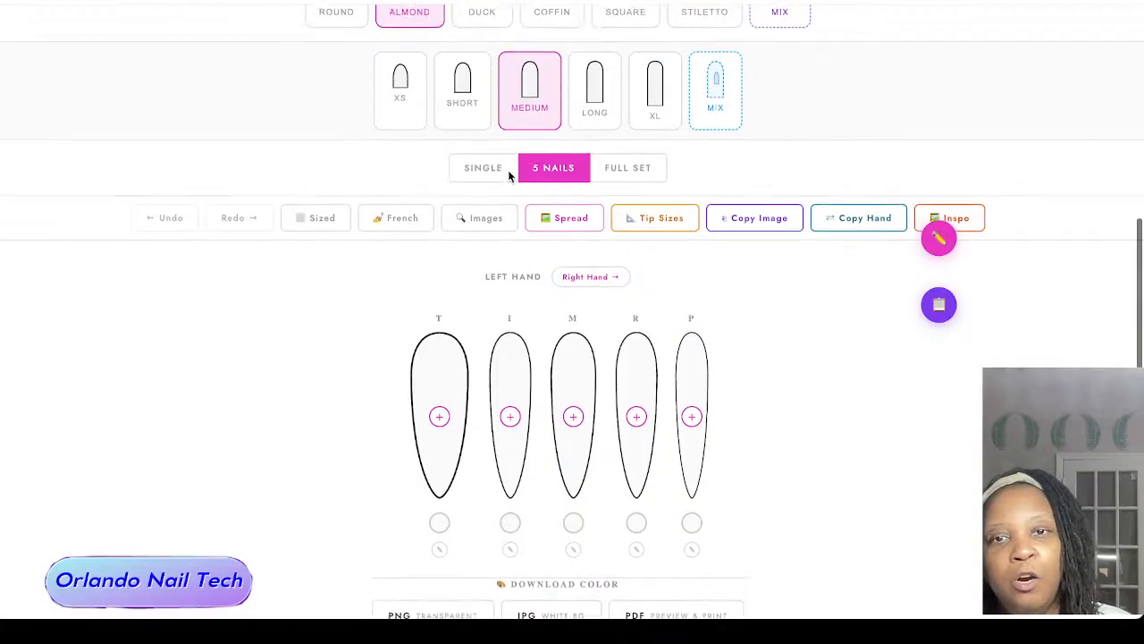
click(316, 234)
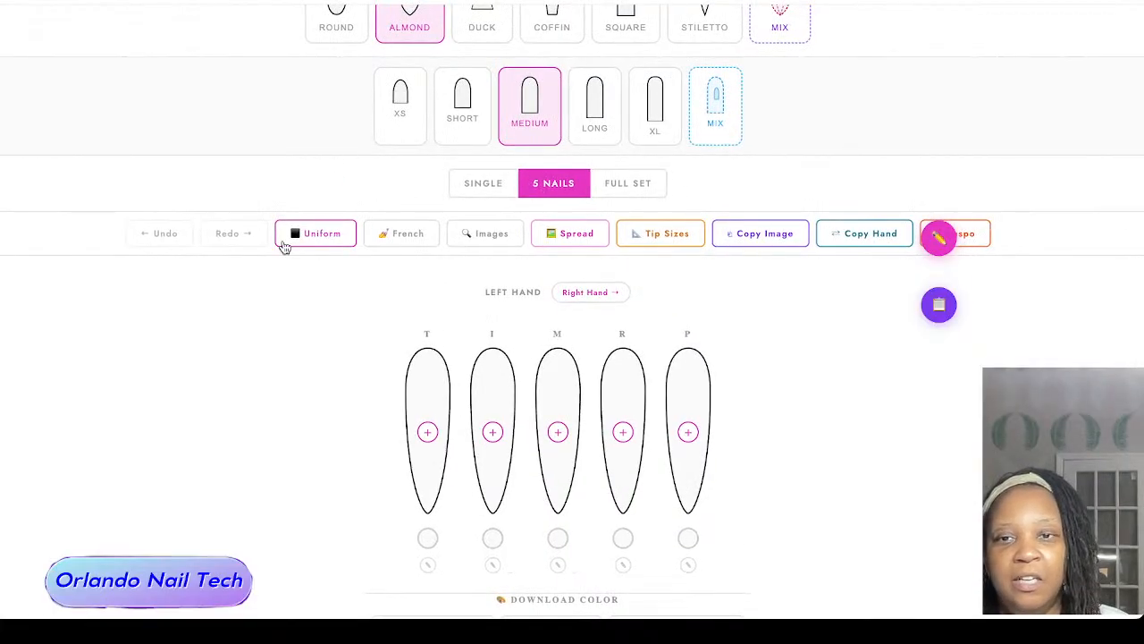
Step: Start a French tip with a tip height of 78% and a smile curve of 69%
scroll(372, 255, down, 1)
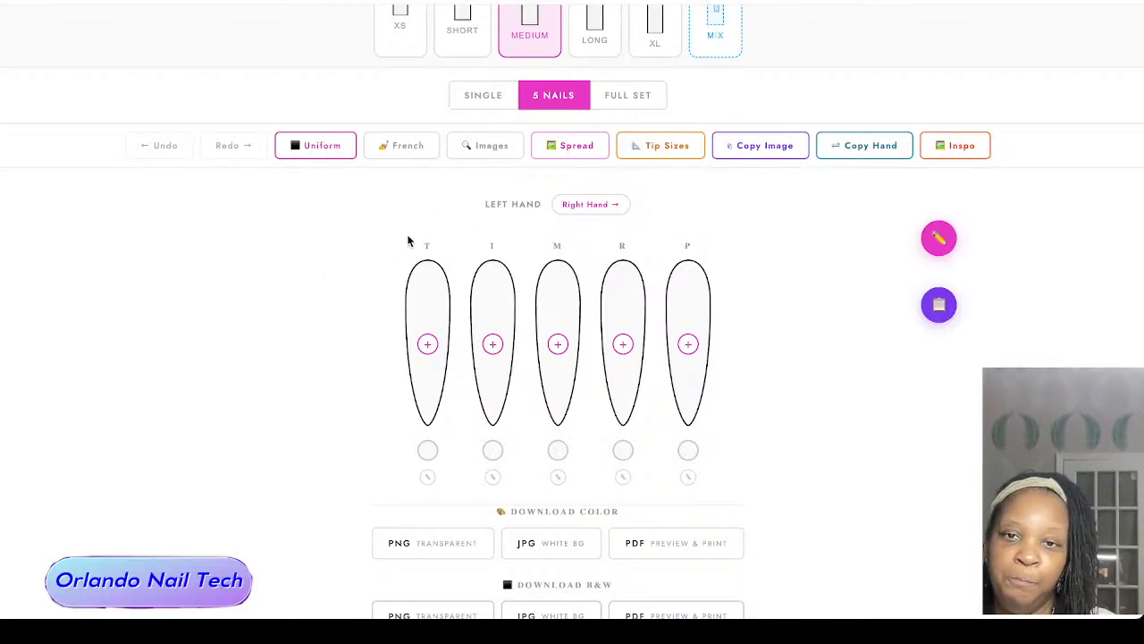
click(407, 146)
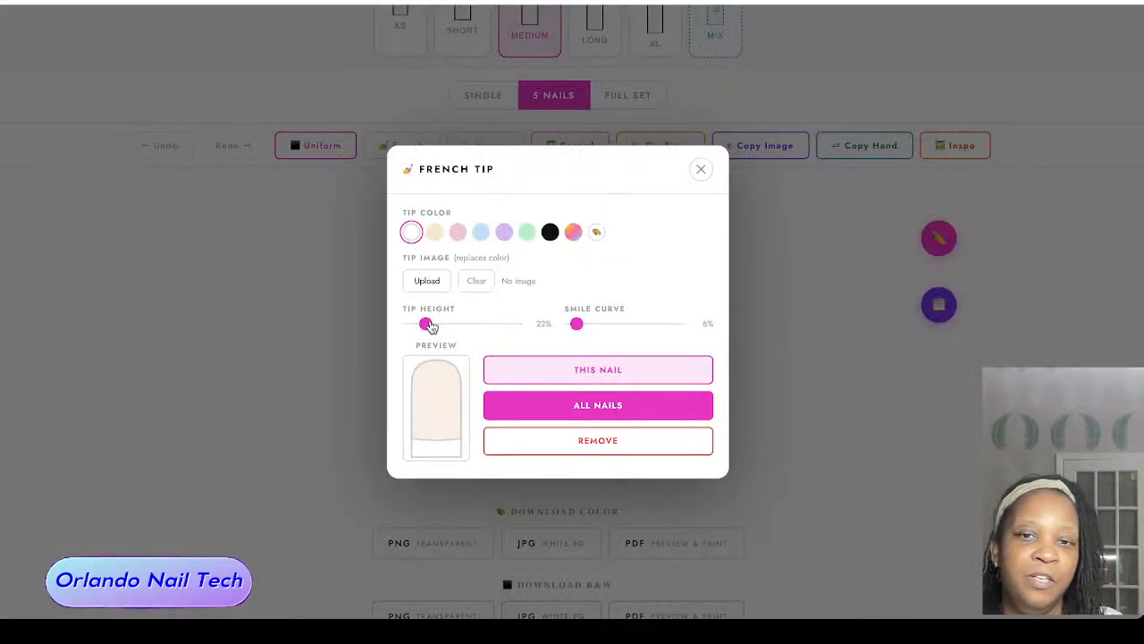
drag(432, 323, 460, 323)
drag(576, 323, 634, 325)
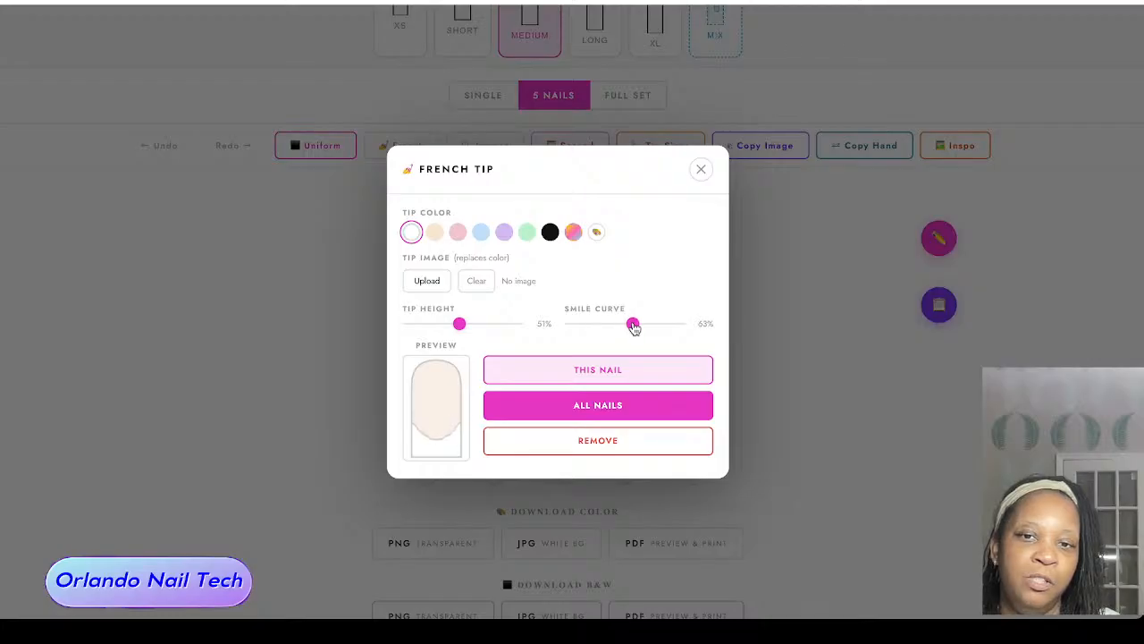
drag(459, 324, 490, 324)
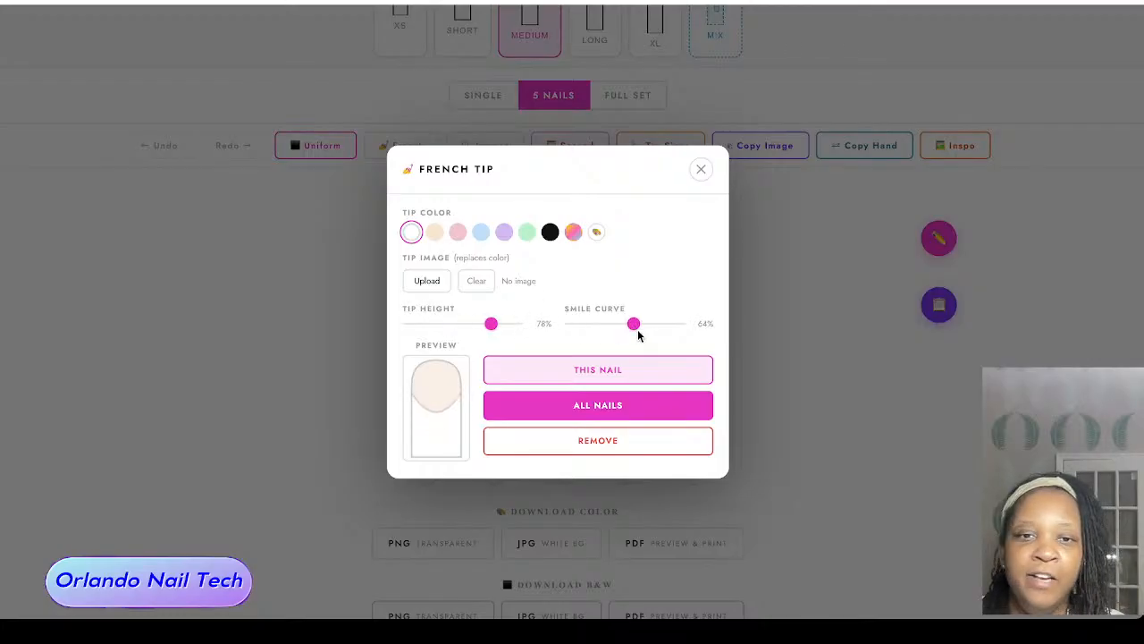
drag(634, 325, 638, 324)
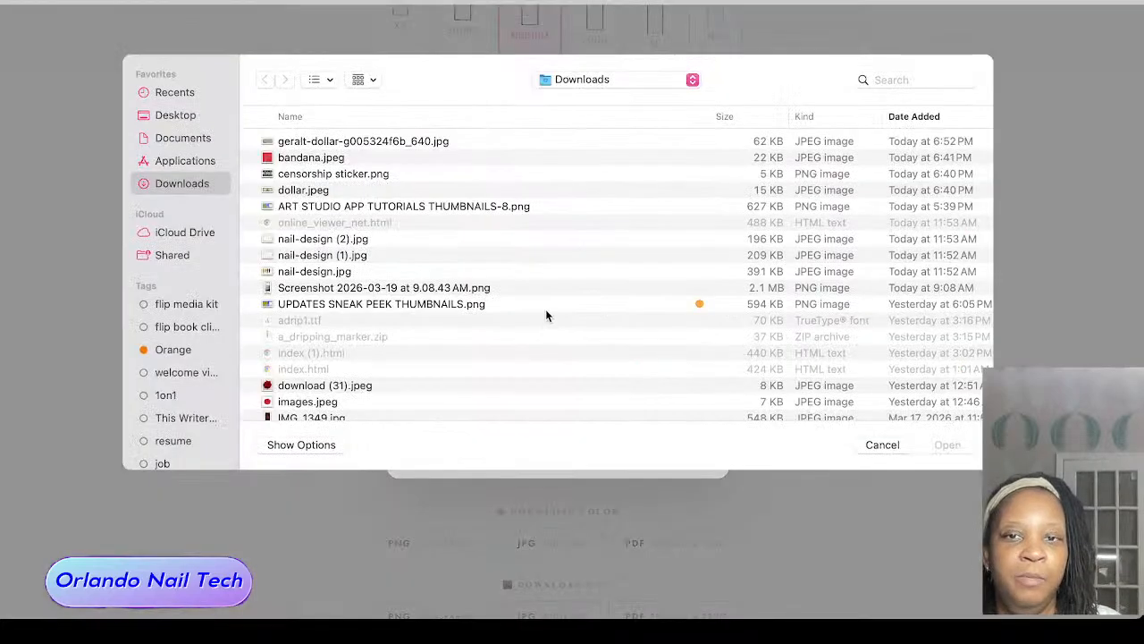
Step: Load bandana.jpeg as the French tip image and reposition the pattern in the preview
click(283, 159)
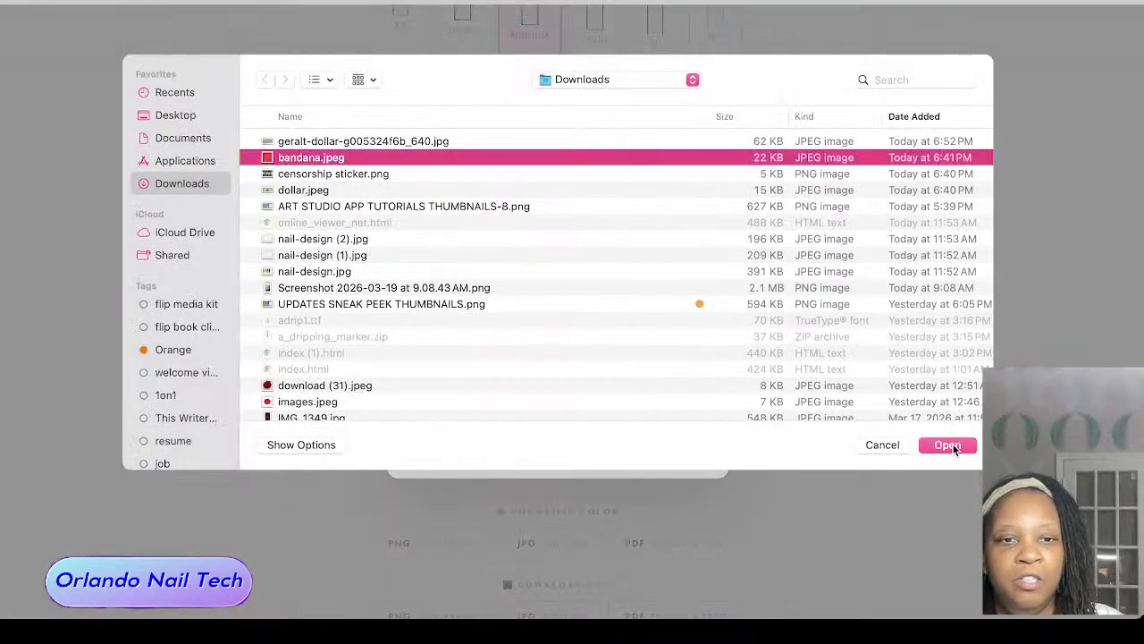
click(947, 445)
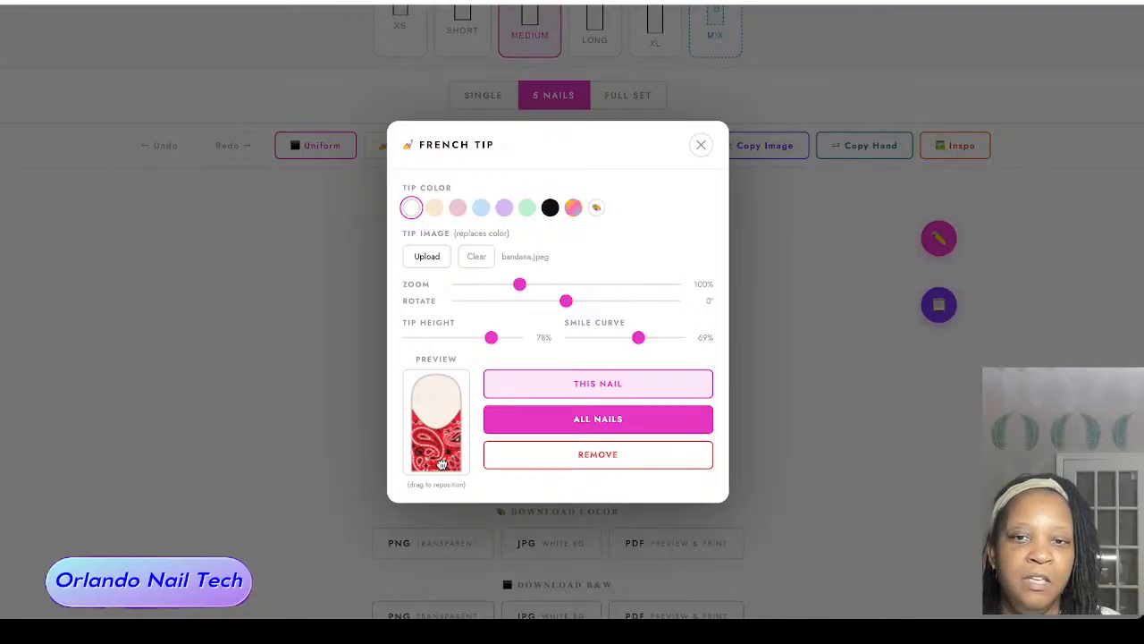
drag(441, 464, 435, 455)
scroll(435, 451, down, 1)
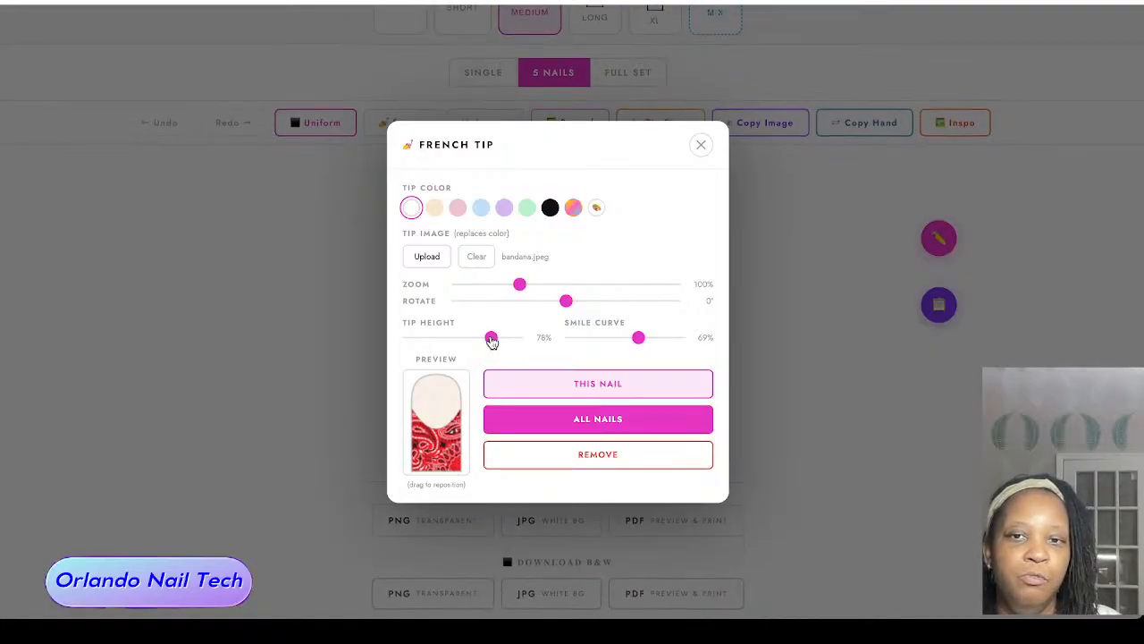
Step: Set tip height to 76%, smile curve to 86%, image zoom to 112% and rotation to -25°, and apply the French tip to all nails
mouse_move(492, 340)
mouse_down()
mouse_move(434, 340)
mouse_move(503, 338)
mouse_move(489, 340)
mouse_up()
mouse_move(637, 339)
mouse_down()
mouse_move(674, 335)
mouse_move(628, 345)
mouse_move(655, 337)
mouse_up()
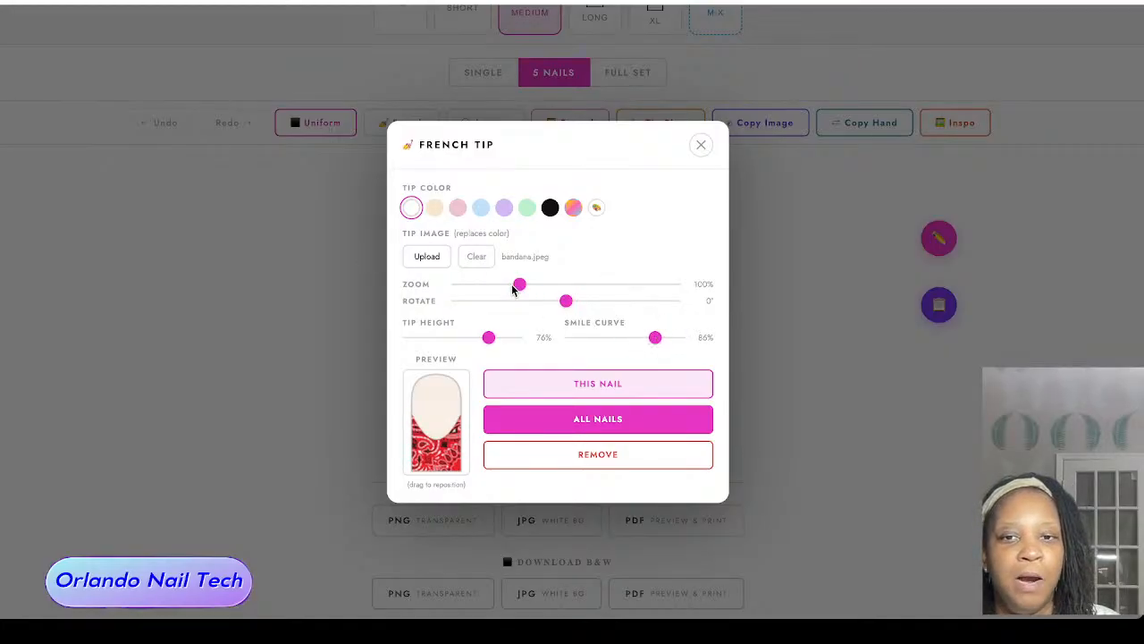
drag(513, 288, 552, 315)
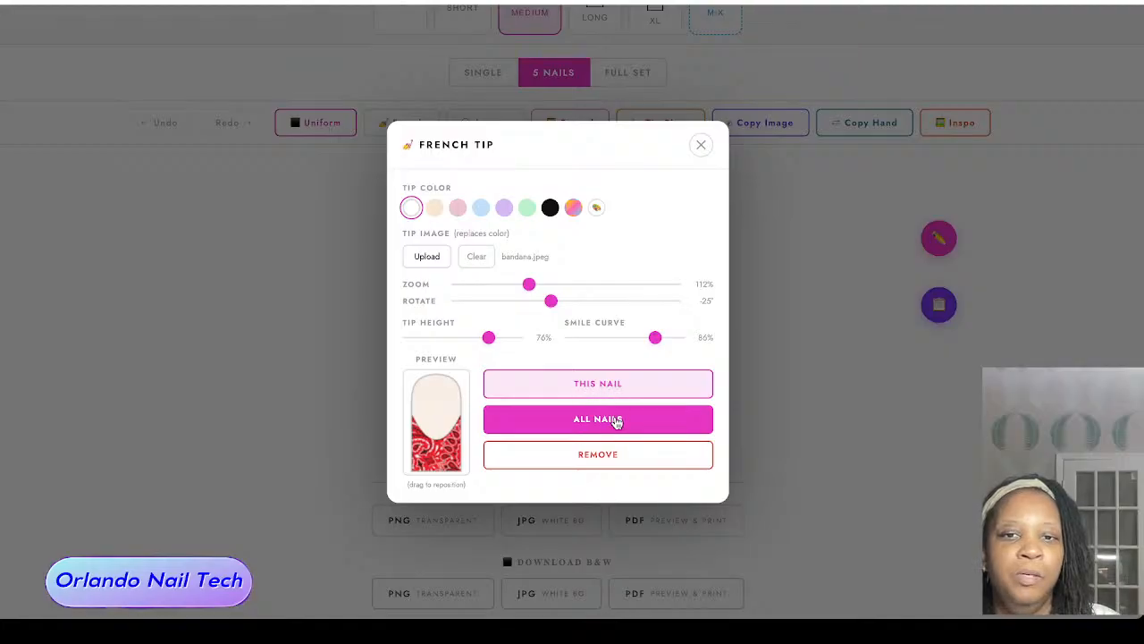
click(613, 421)
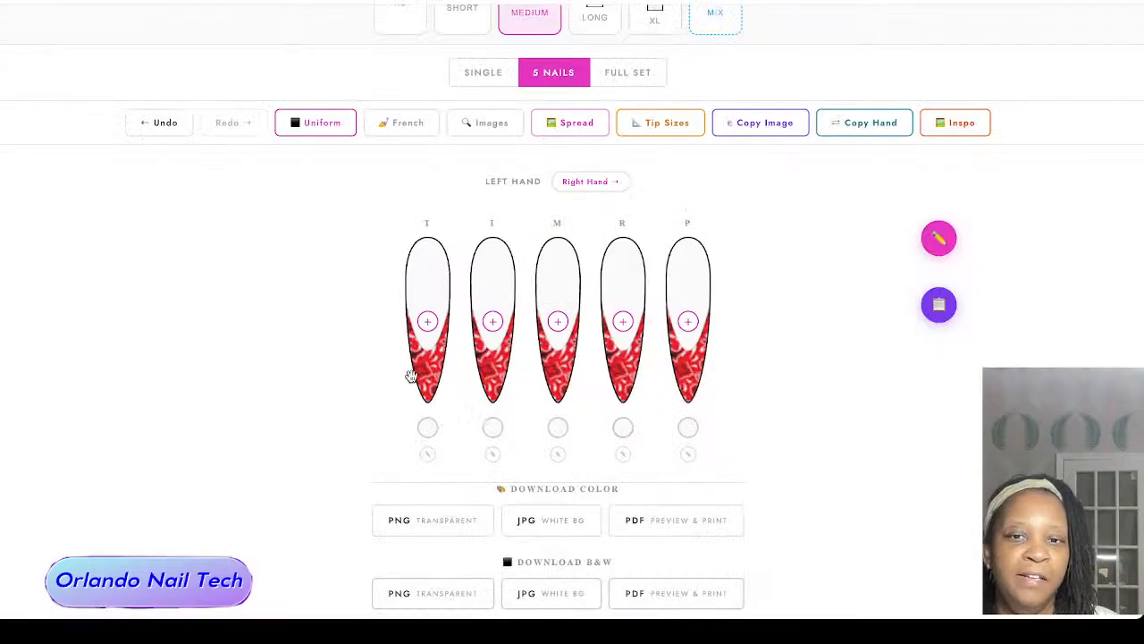
Step: Reposition and shrink the bandana pattern on the left thumb's tip, and try to copy that image to the other nails
mouse_move(416, 373)
mouse_down()
mouse_move(439, 361)
mouse_move(397, 425)
mouse_move(434, 368)
mouse_move(426, 359)
mouse_move(419, 376)
mouse_move(414, 339)
mouse_move(446, 322)
mouse_move(454, 387)
mouse_move(414, 381)
mouse_up()
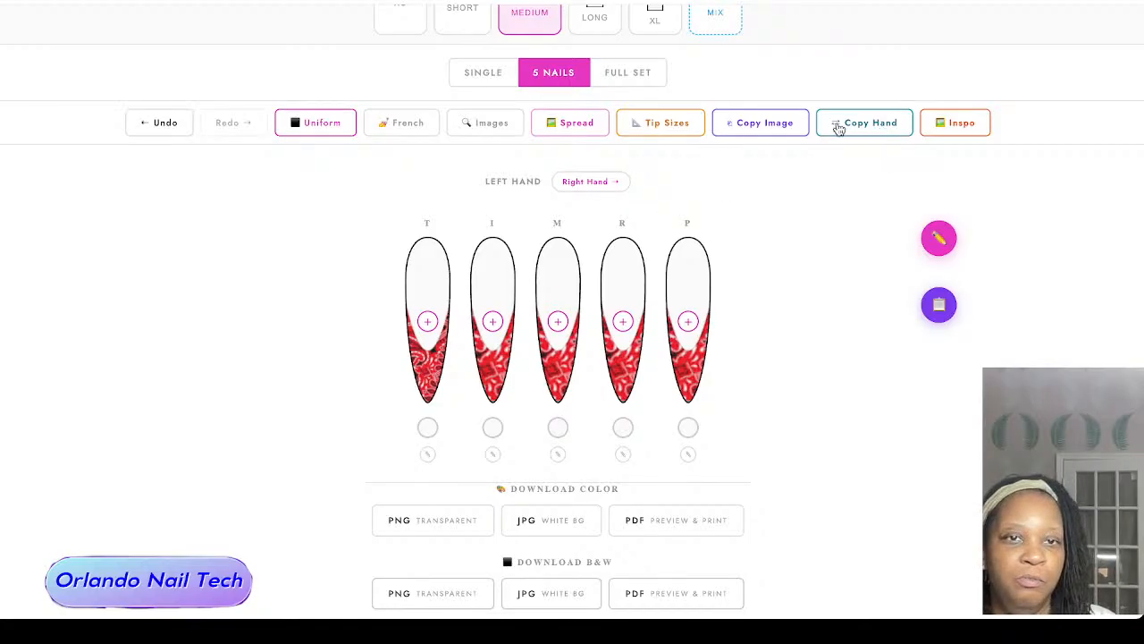
click(767, 123)
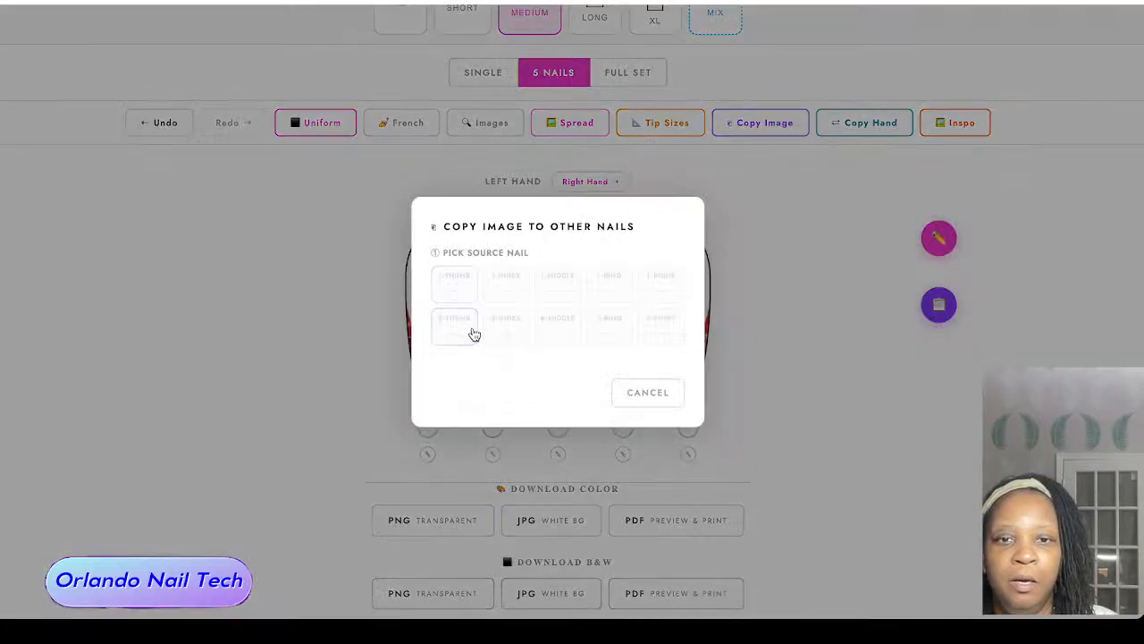
click(659, 393)
Step: Set the left thumb's nail color to the pale pink #FFE9F1
click(428, 427)
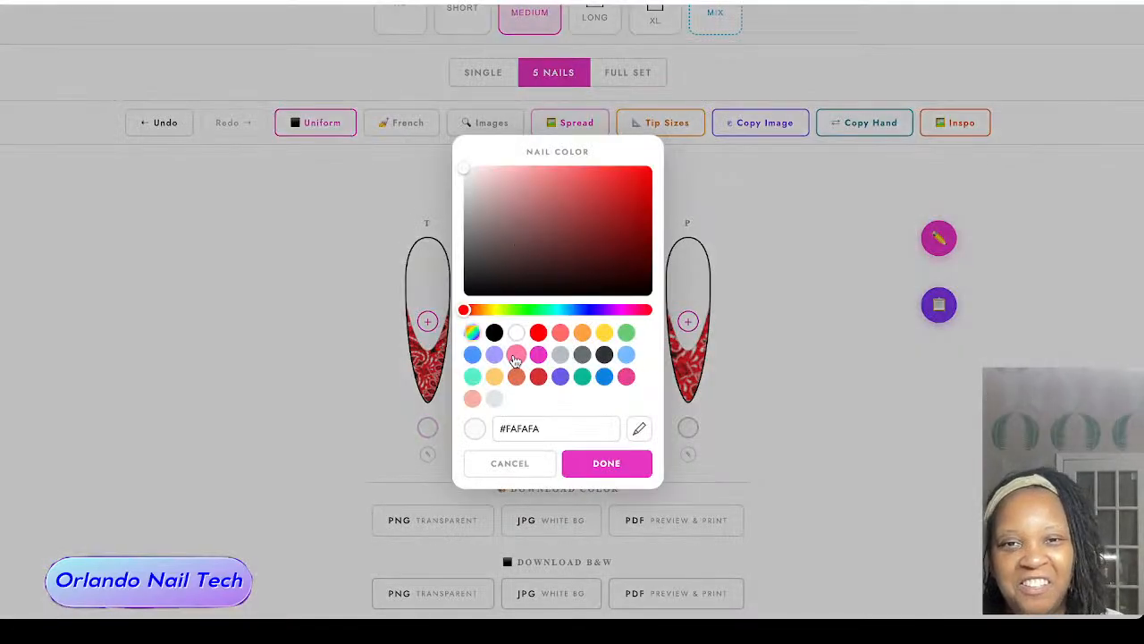
click(515, 355)
drag(569, 171, 480, 170)
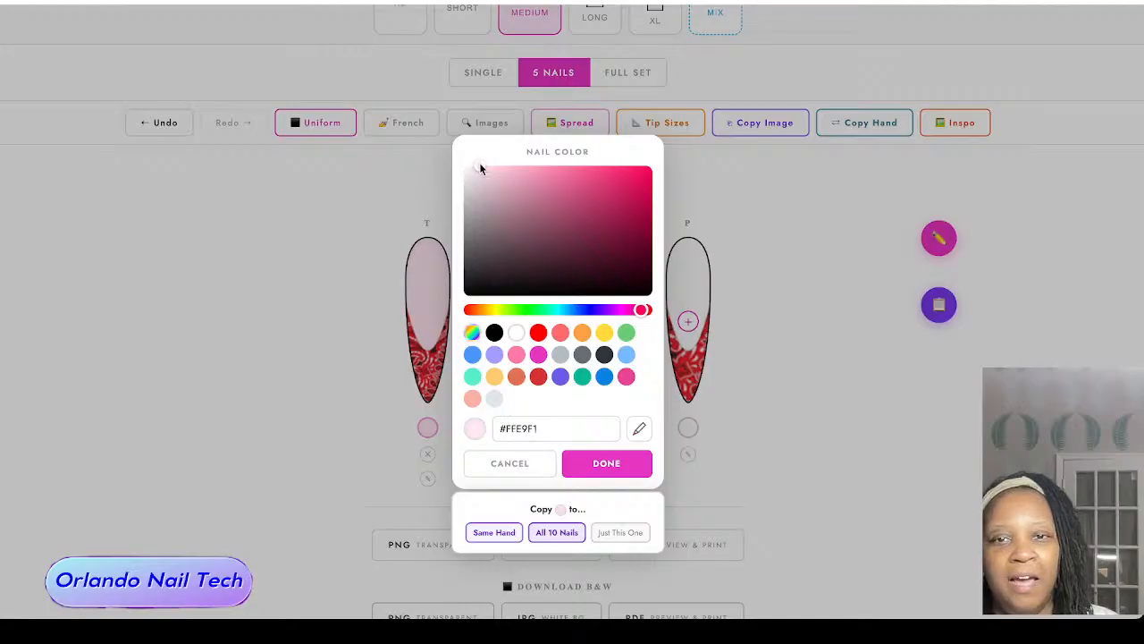
click(605, 463)
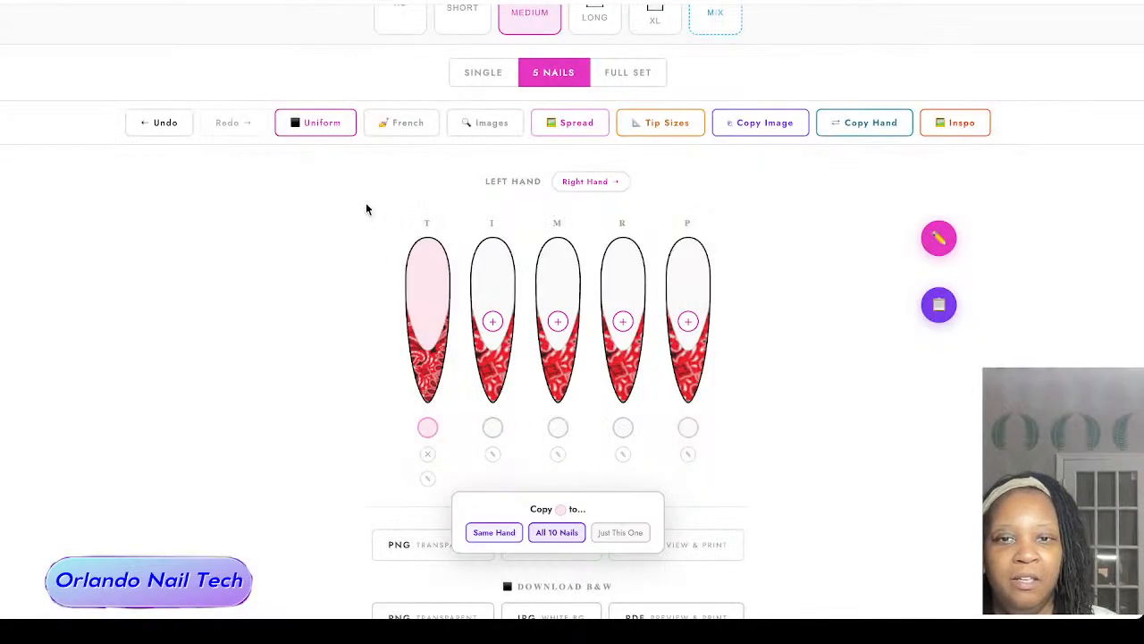
Step: Copy the left thumb's design to all 10 nails and show the right hand
click(751, 127)
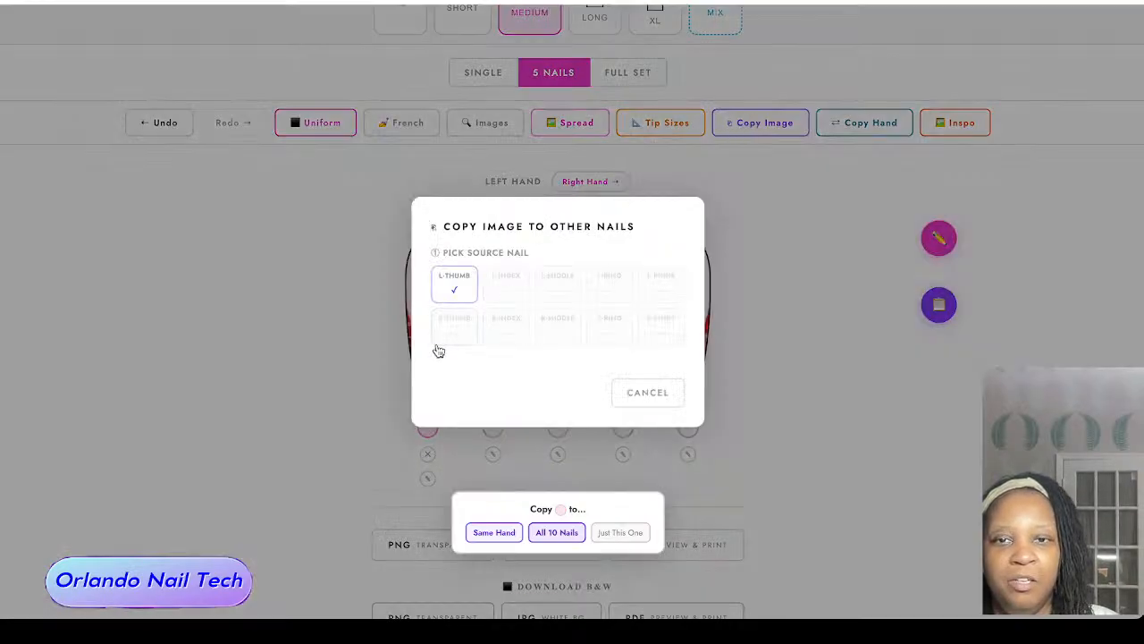
click(454, 282)
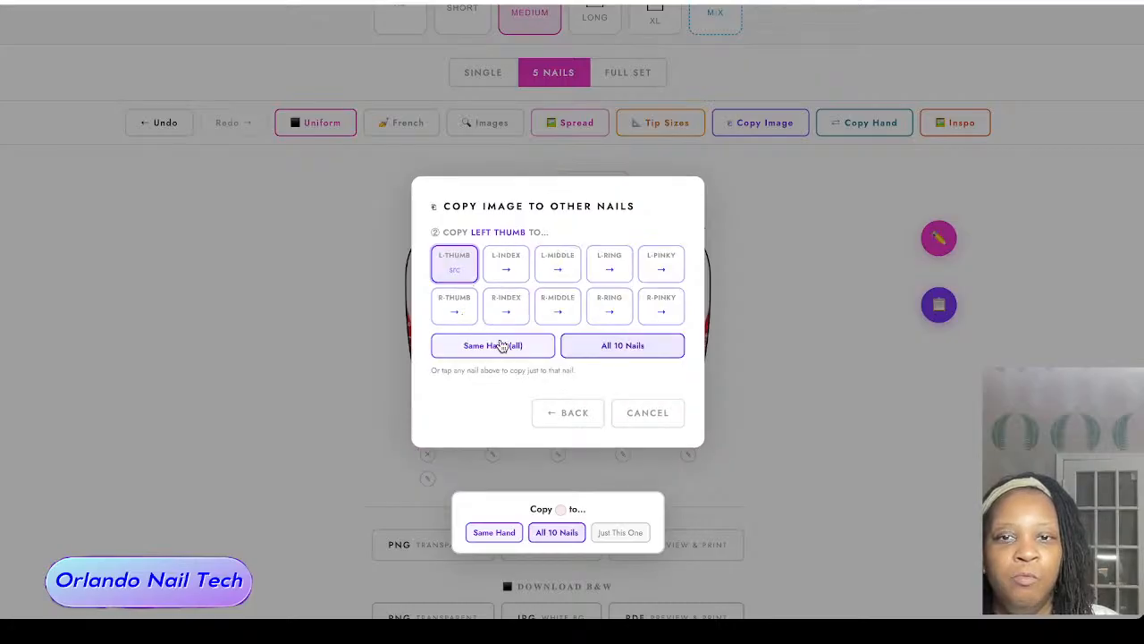
click(649, 348)
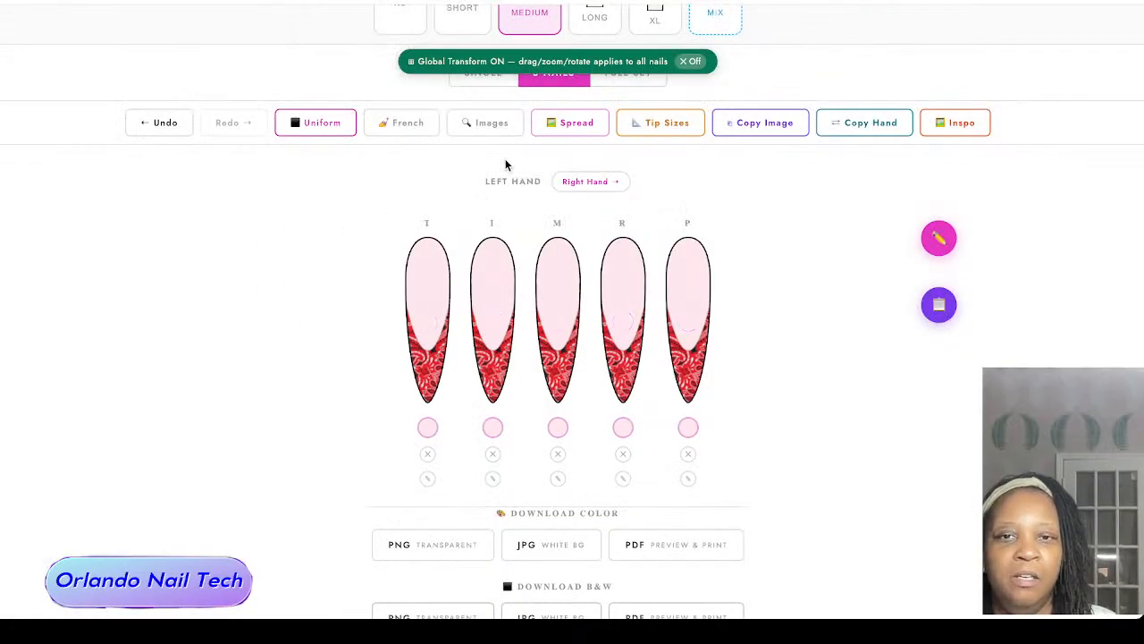
click(583, 182)
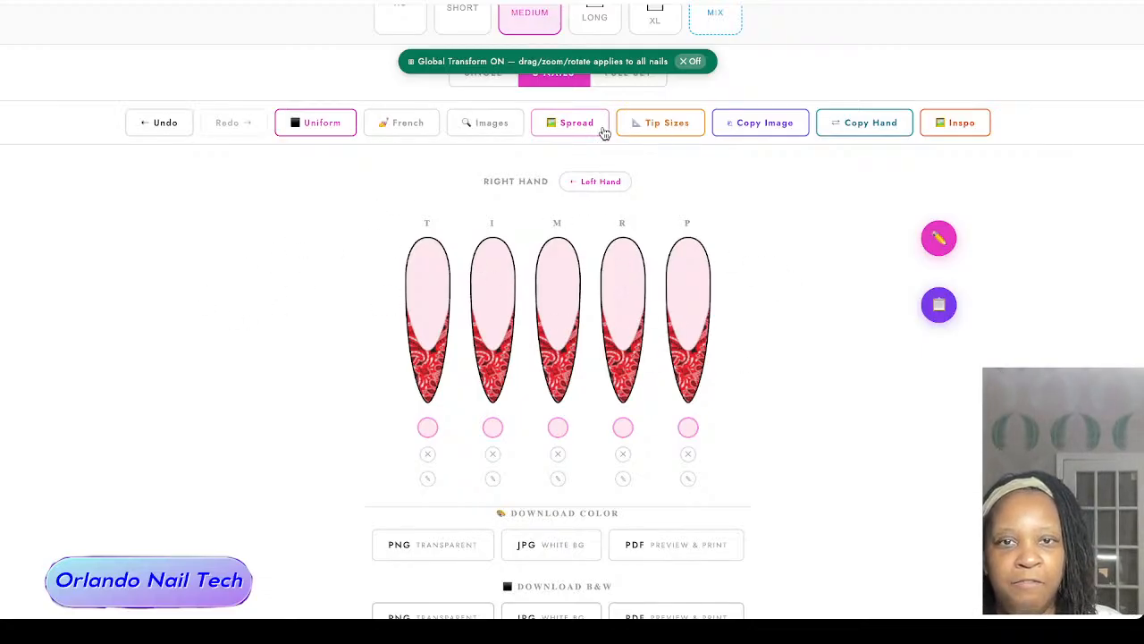
Step: Show both hands as a full set and clear the whole design from every nail
click(640, 88)
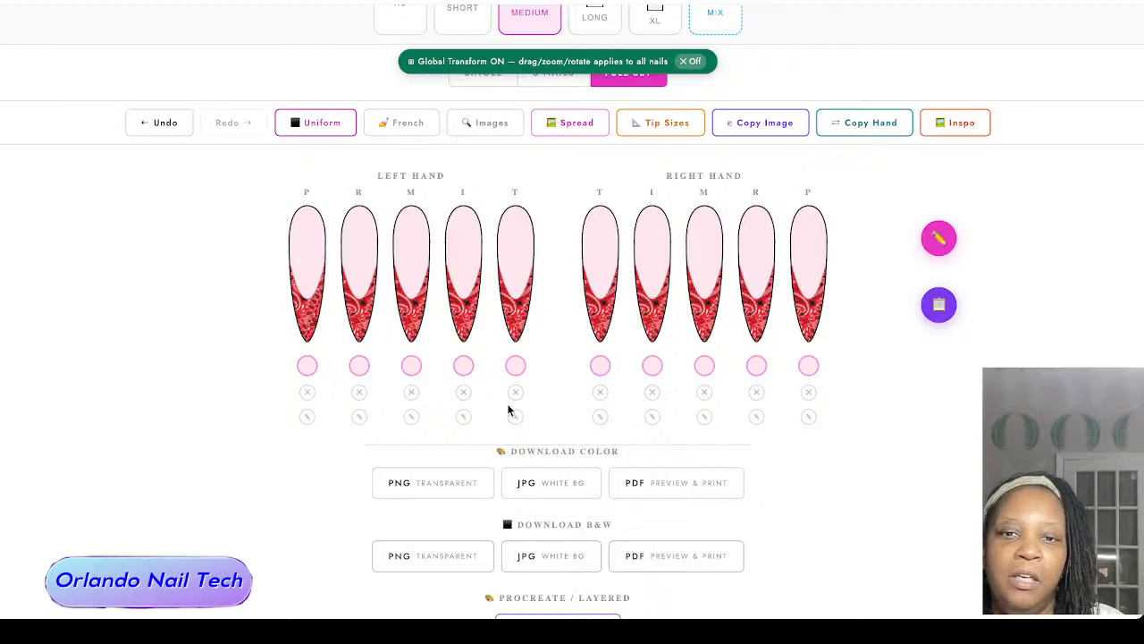
scroll(536, 411, down, 2)
click(560, 515)
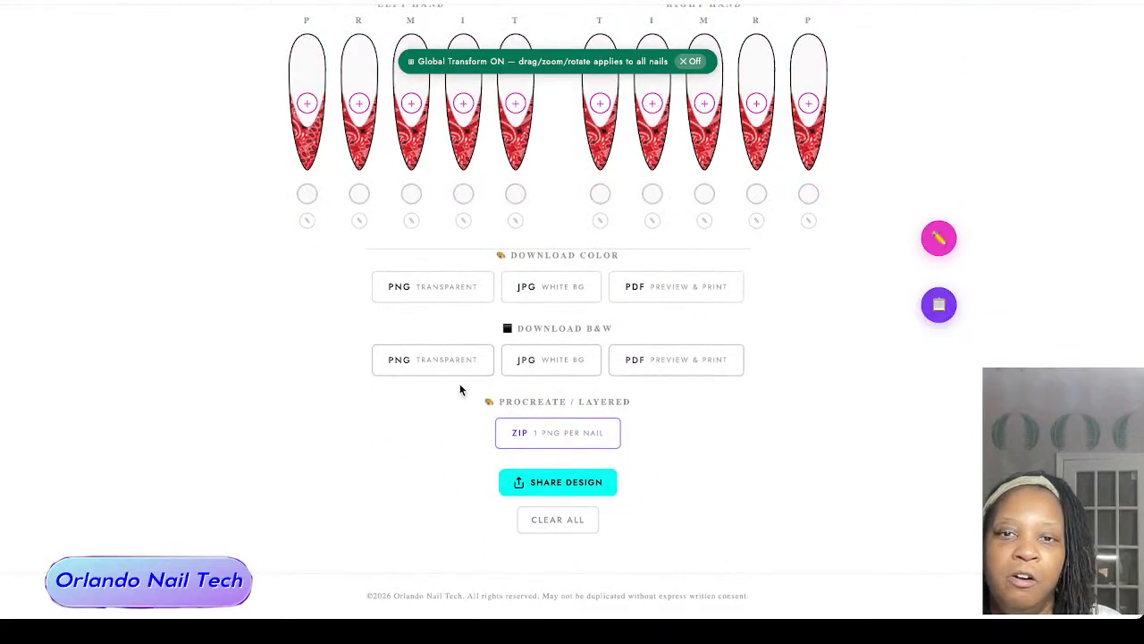
scroll(268, 371, up, 5)
scroll(375, 295, down, 3)
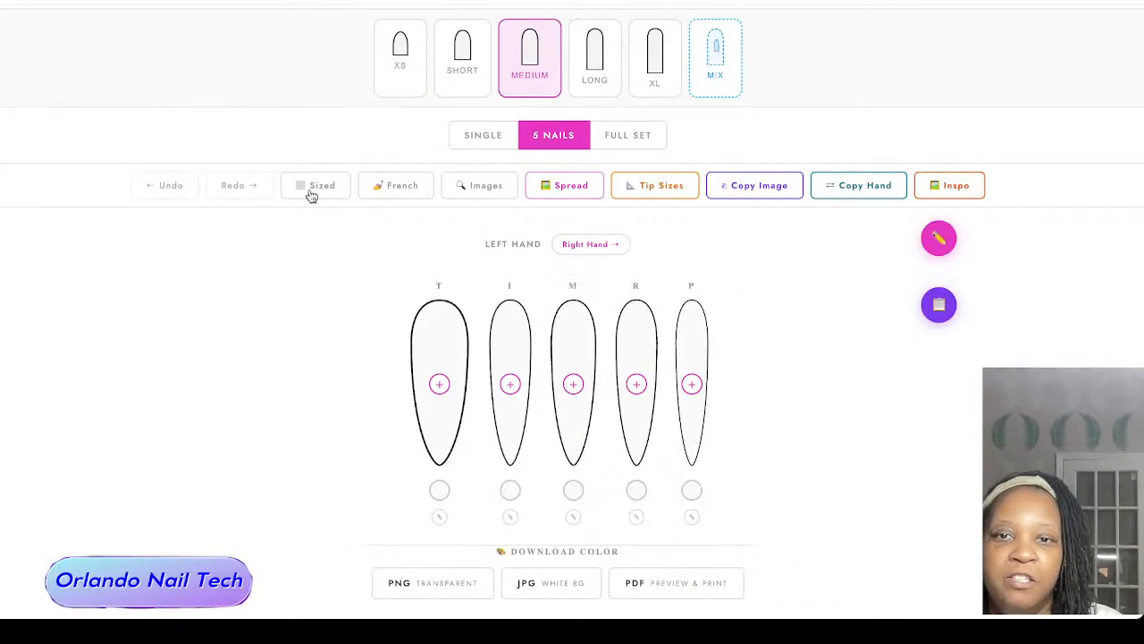
scroll(309, 186, down, 2)
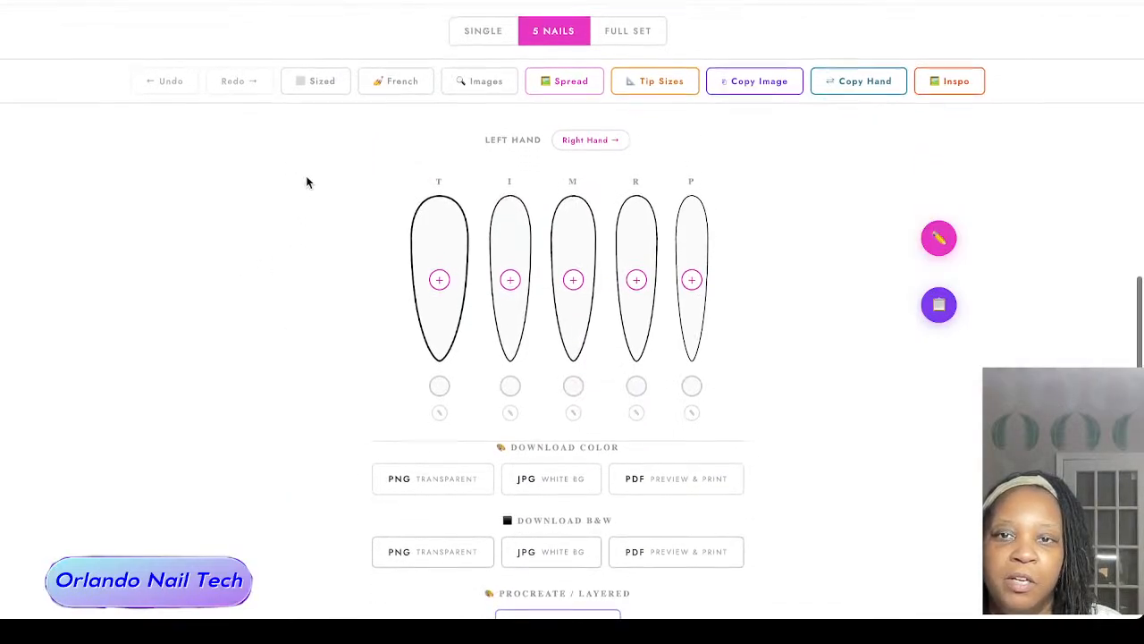
Step: Show only the left middle nail in the single-nail view
scroll(290, 105, up, 1)
click(483, 92)
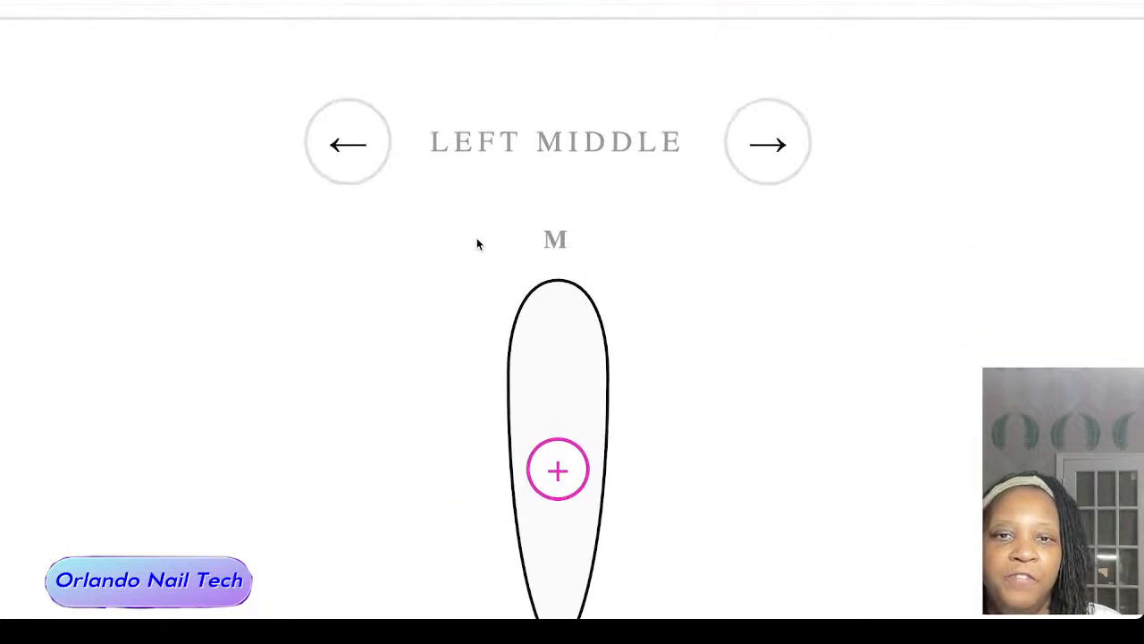
scroll(476, 238, down, 3)
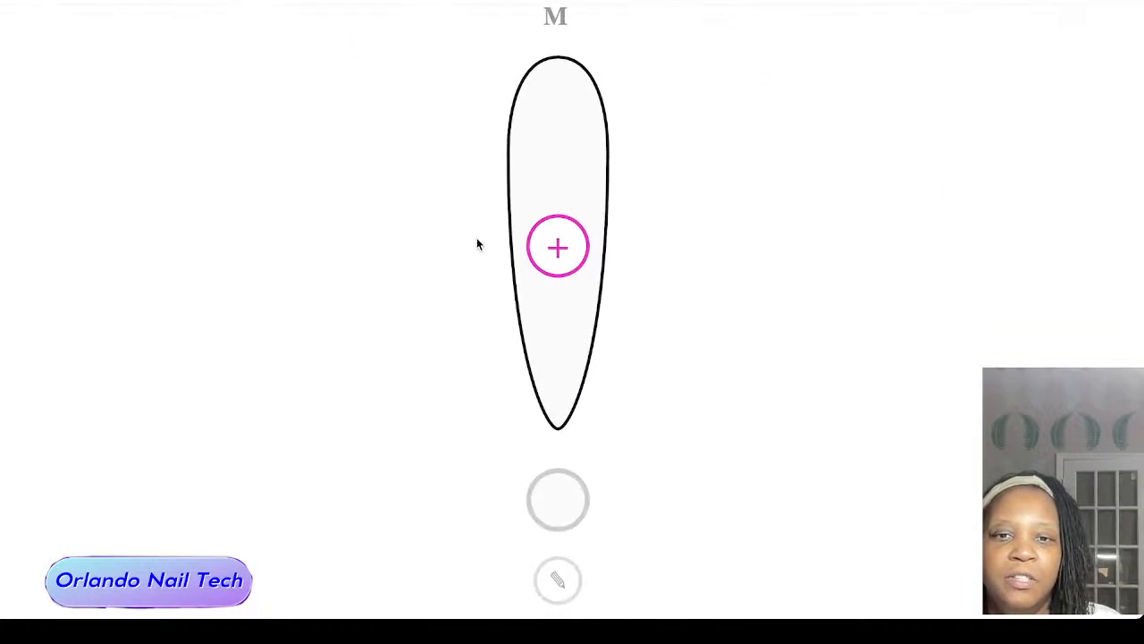
scroll(477, 237, down, 1)
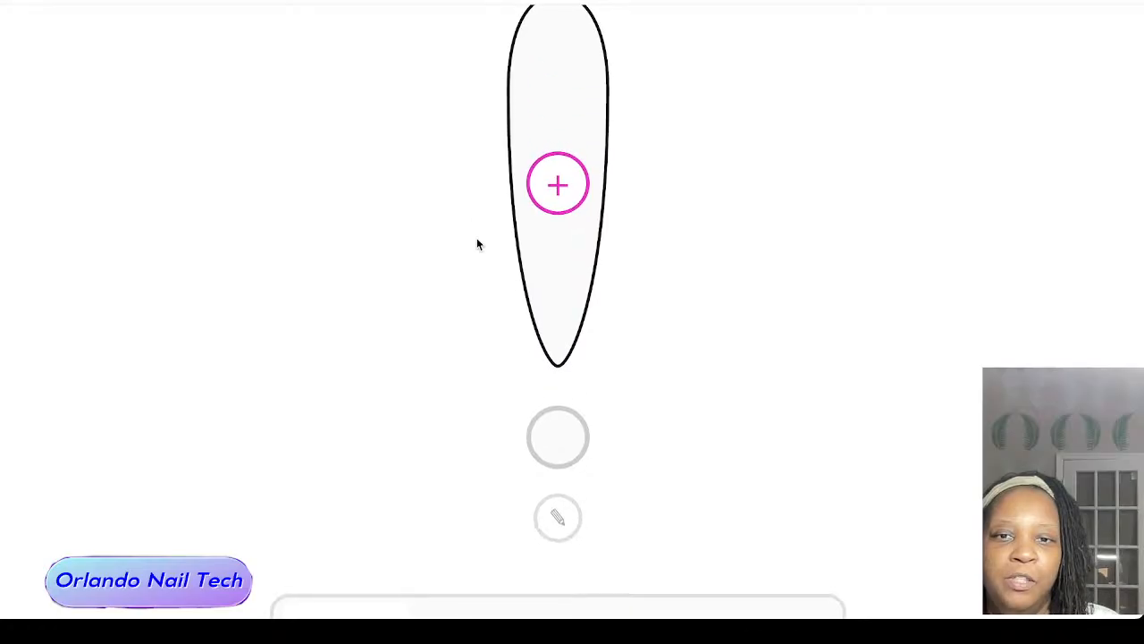
scroll(476, 238, down, 5)
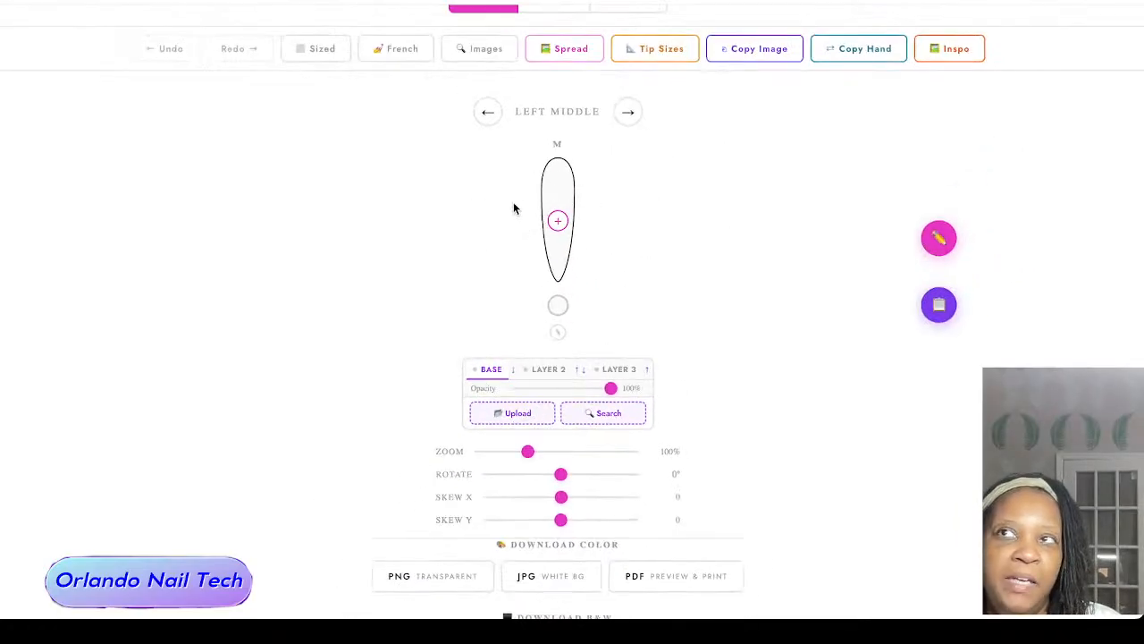
Step: Search the royalty-free images for "dollar" and place the close-up banknote portrait on the left middle nail's base layer
click(597, 417)
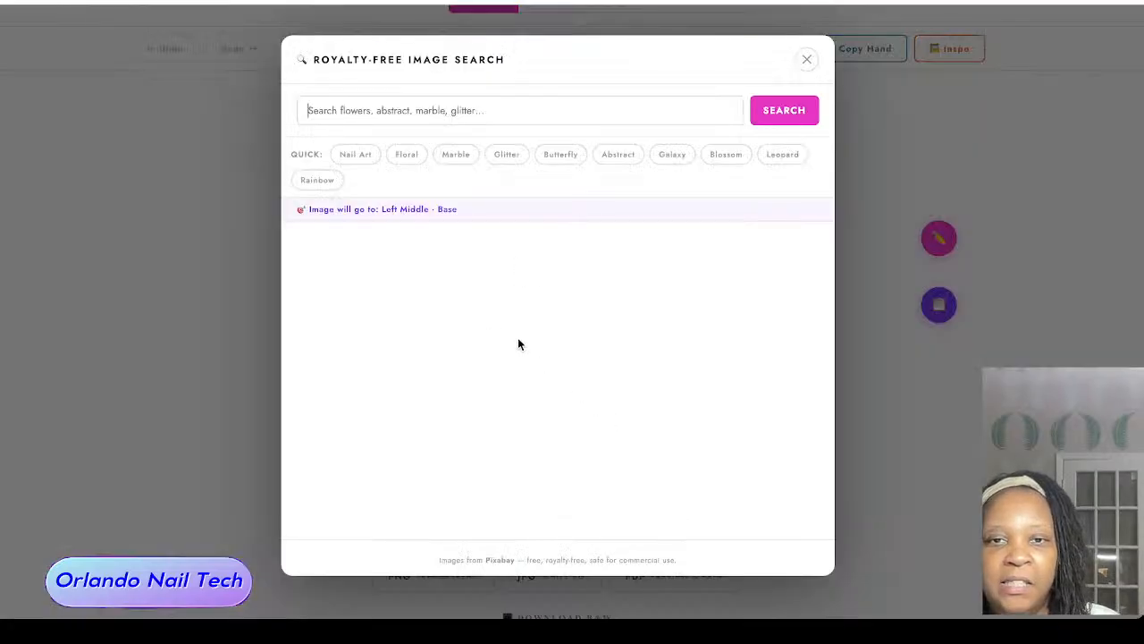
click(358, 115)
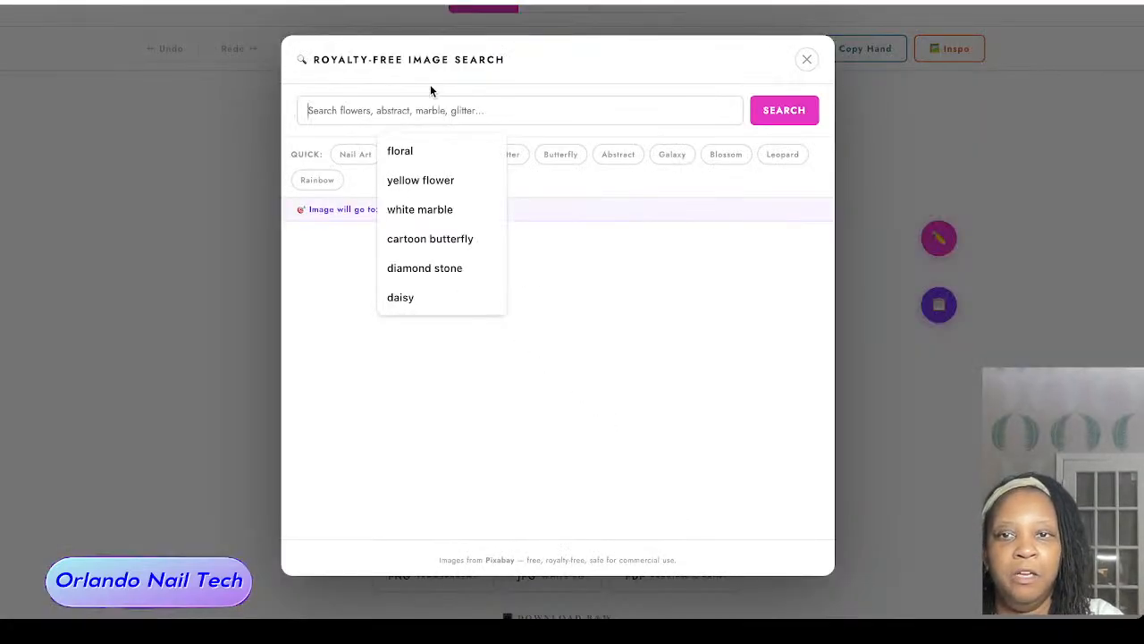
text(dollar)
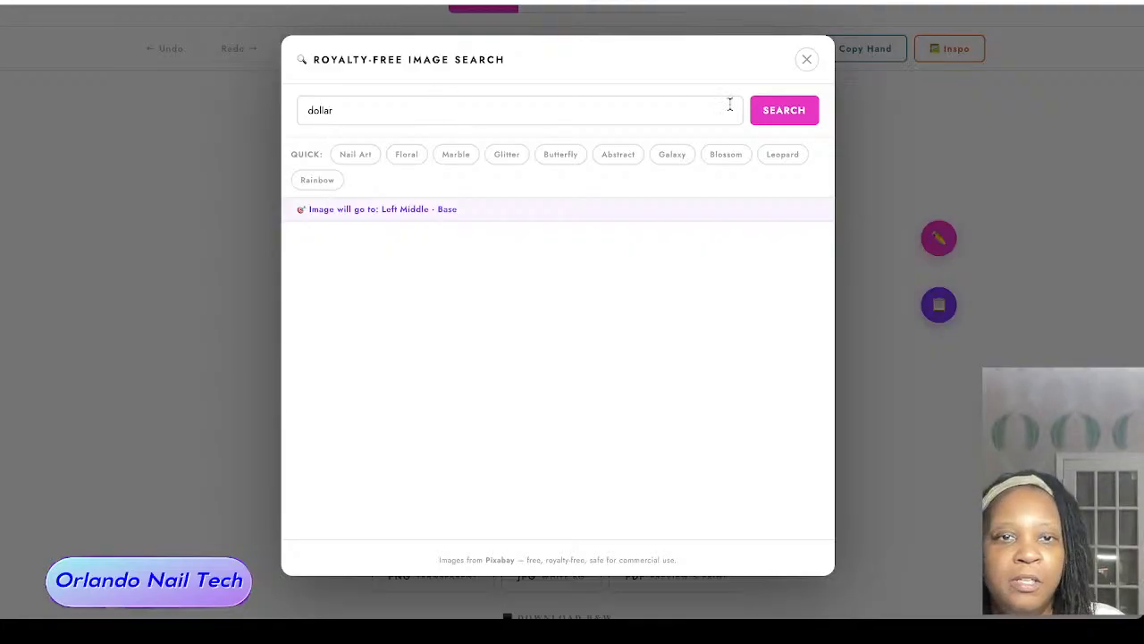
click(785, 119)
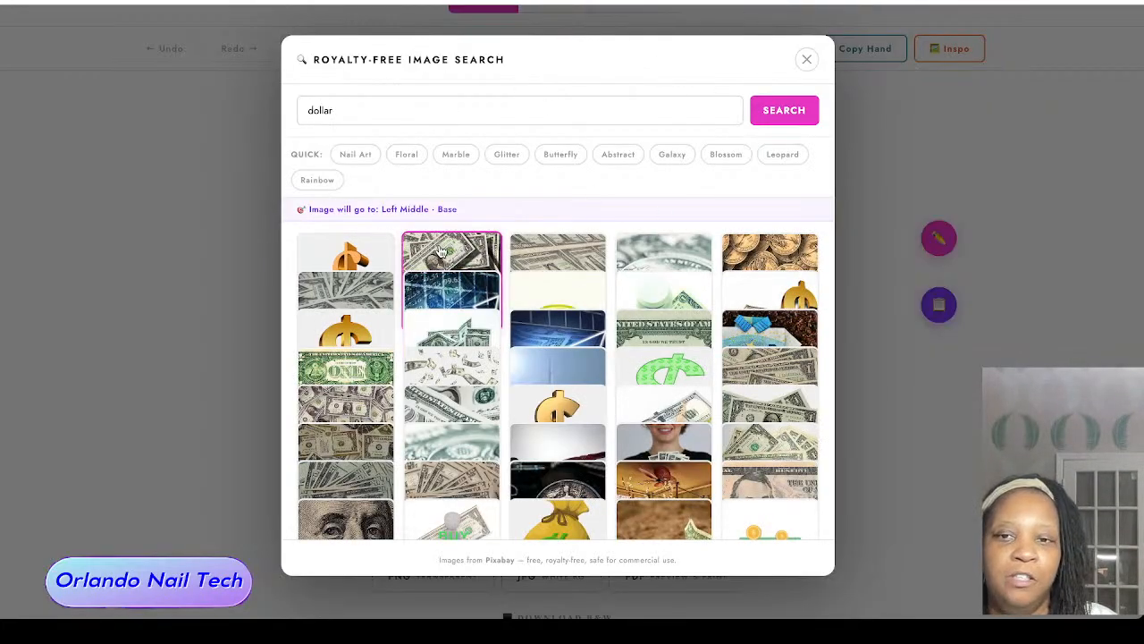
scroll(529, 268, down, 1)
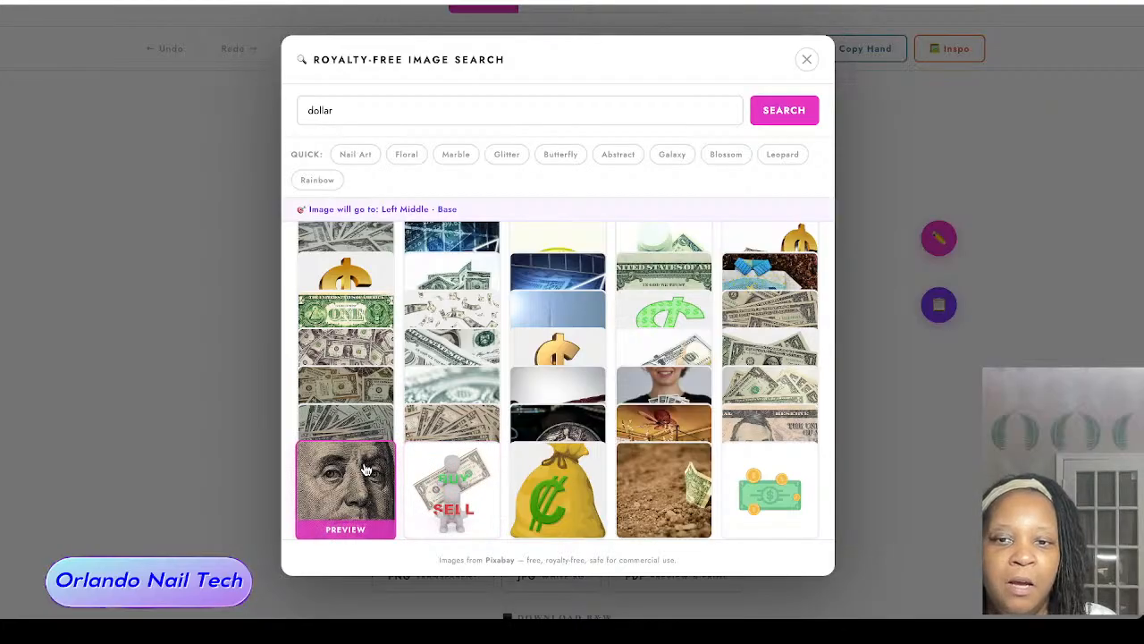
click(371, 467)
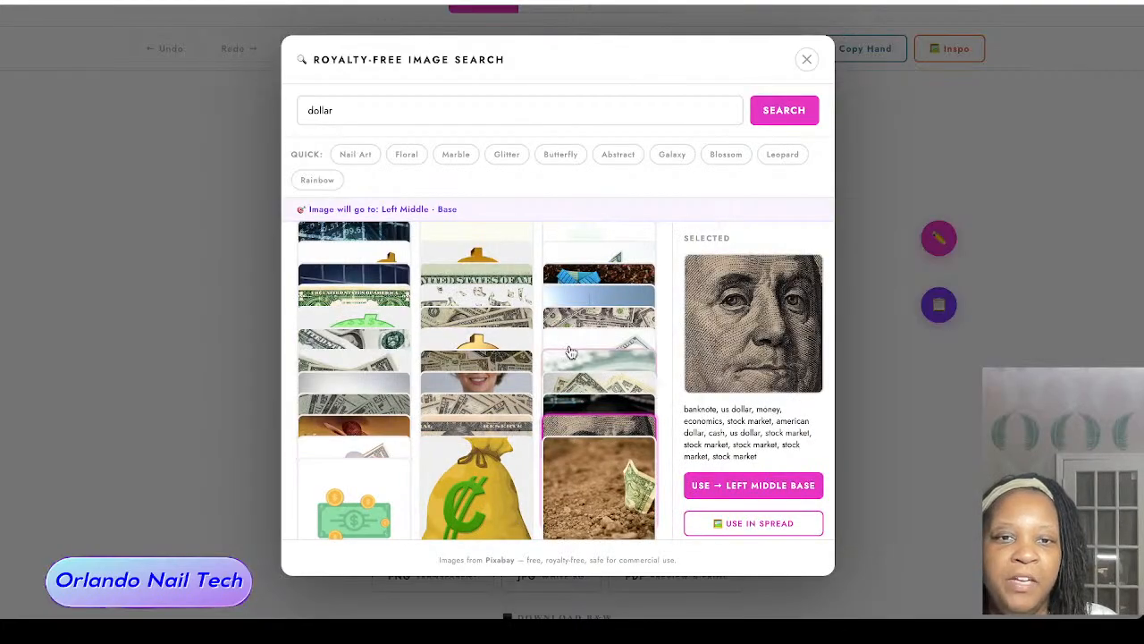
click(764, 485)
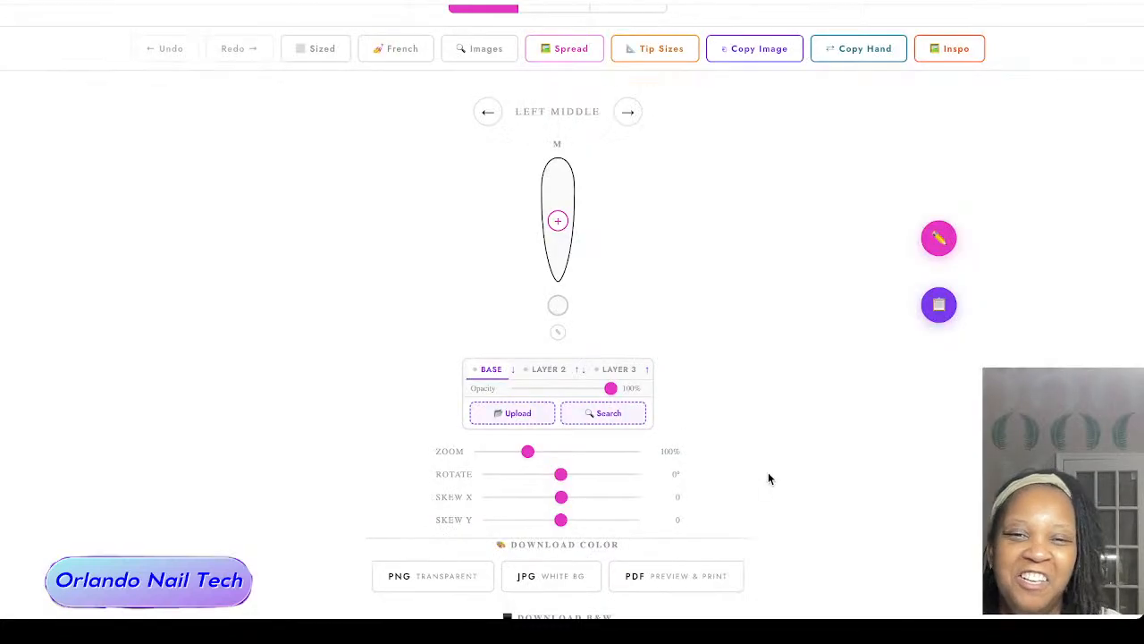
Step: Scale the portrait on the left middle nail to 125% and position its eye in the nail's upper part
scroll(599, 260, up, 1)
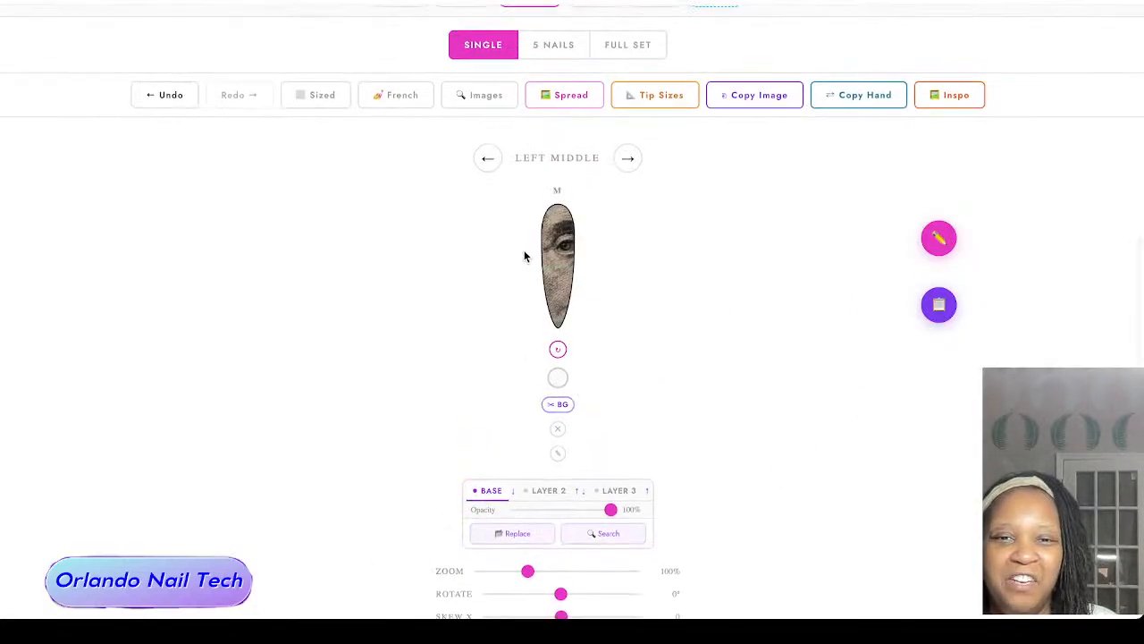
scroll(558, 250, down, 5)
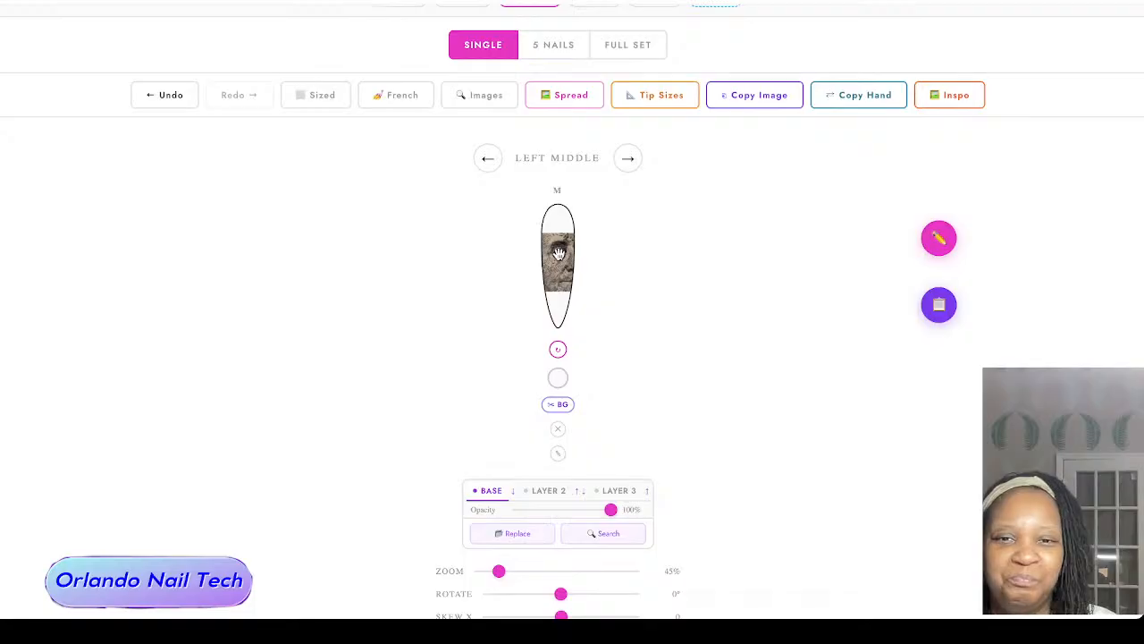
scroll(558, 254, up, 4)
drag(561, 257, 561, 253)
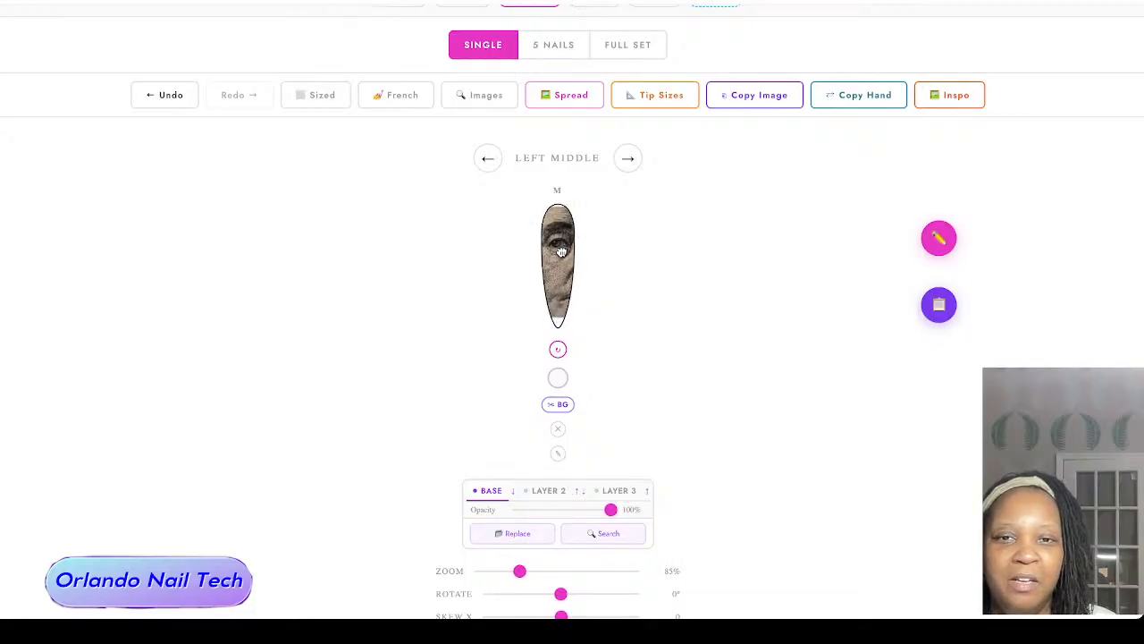
scroll(560, 255, up, 4)
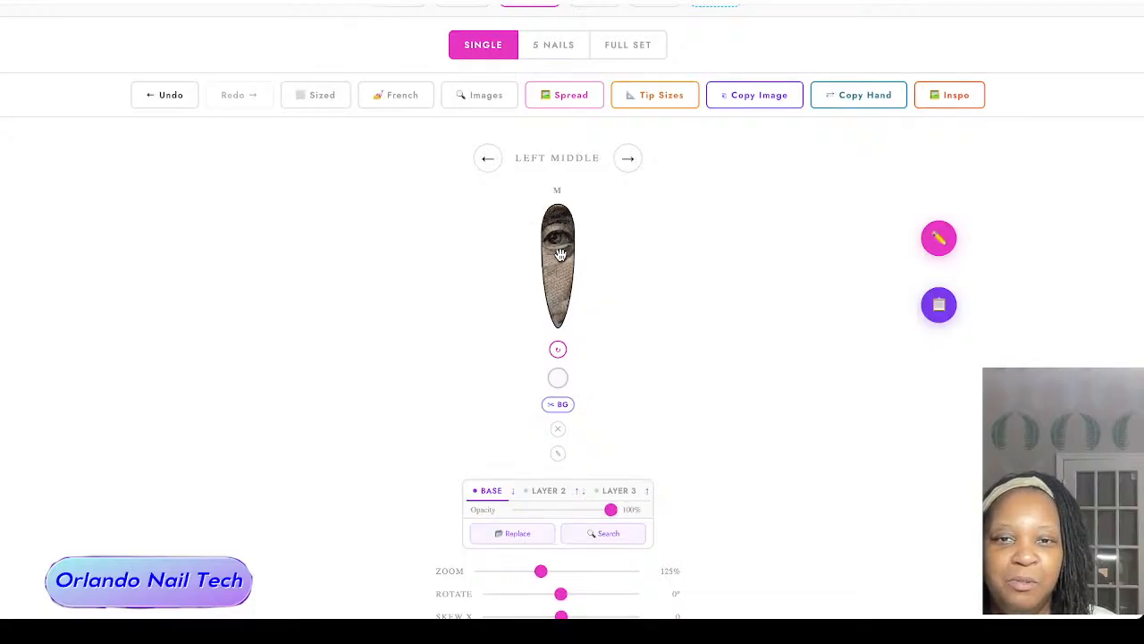
drag(560, 255, 562, 256)
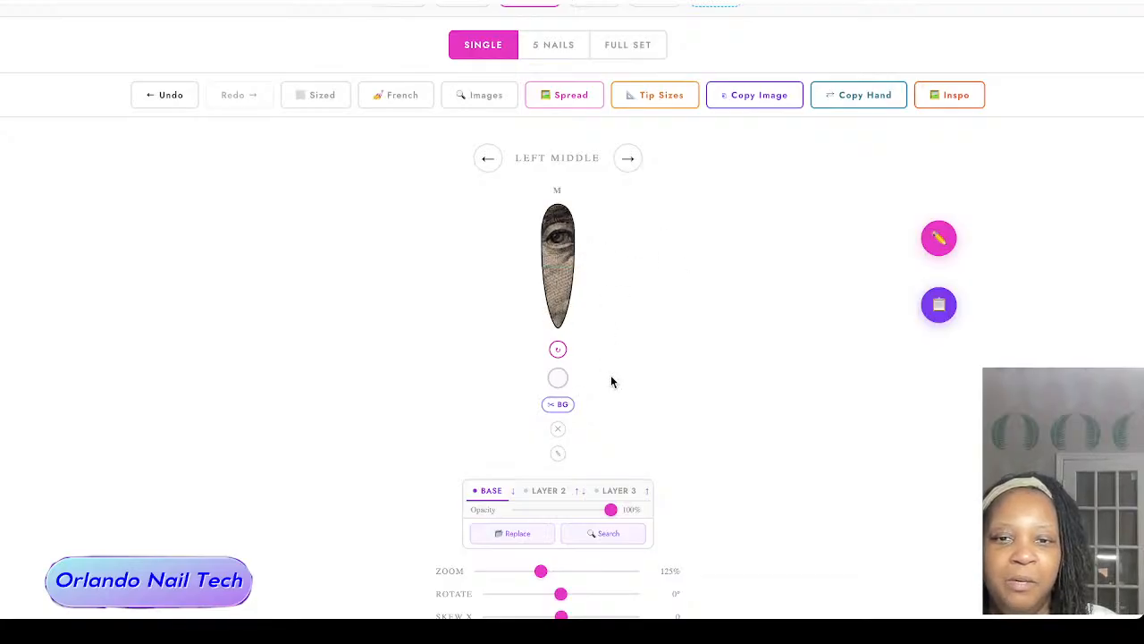
Step: Search images for "bandana" and place the red triangular cowboy bandana on Layer 2 of the left middle nail
click(551, 491)
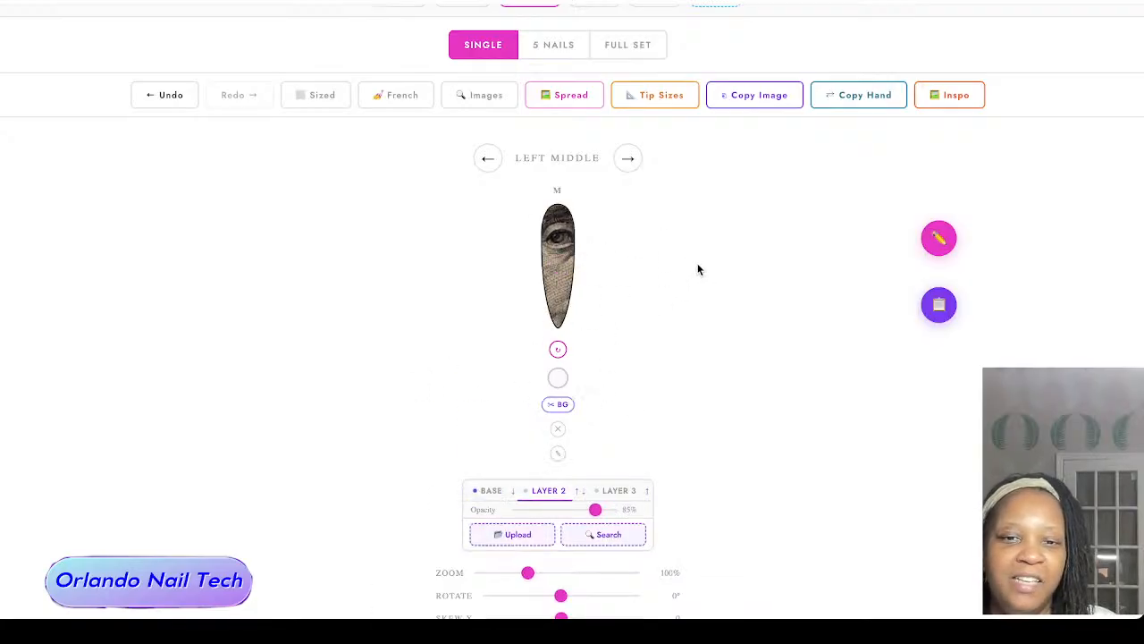
click(613, 536)
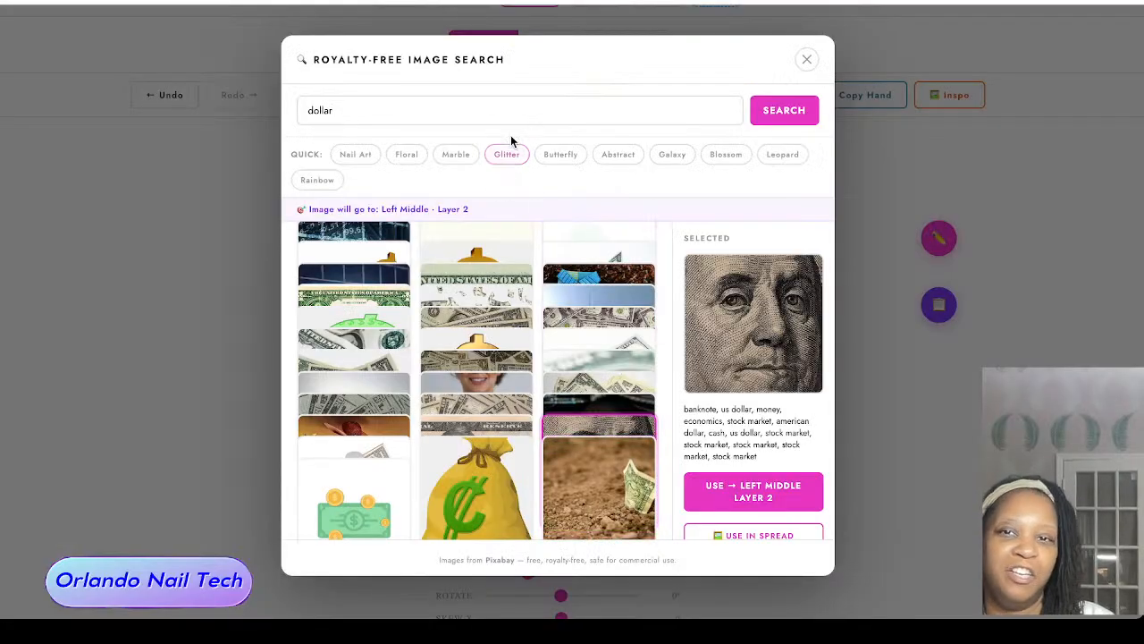
key(ctrl+a)
text(ban)
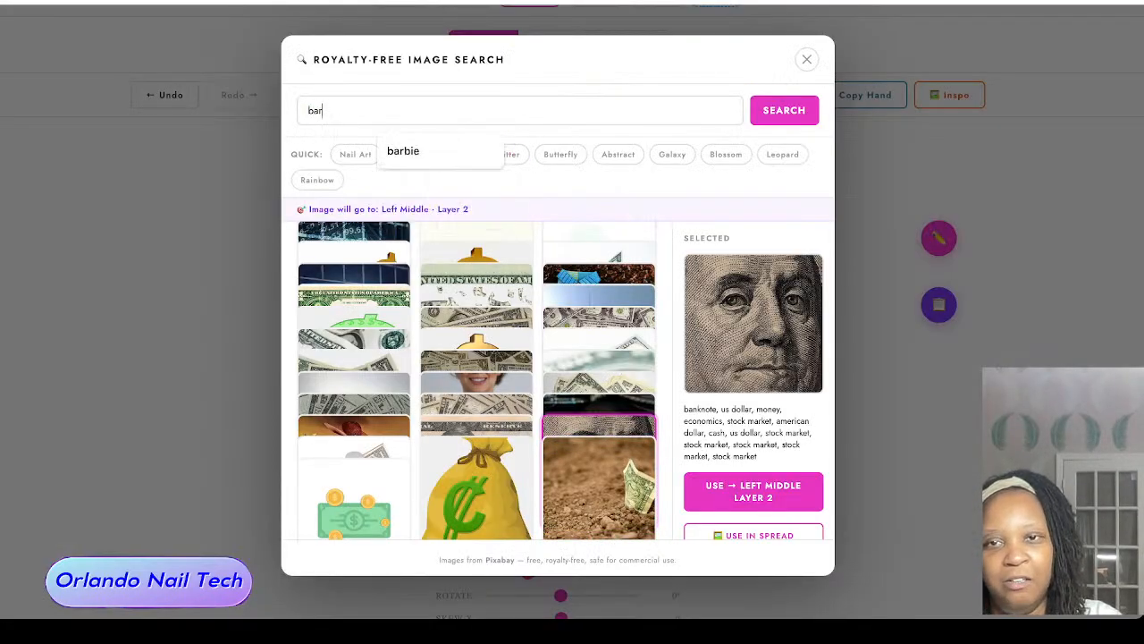
text(dana)
click(473, 153)
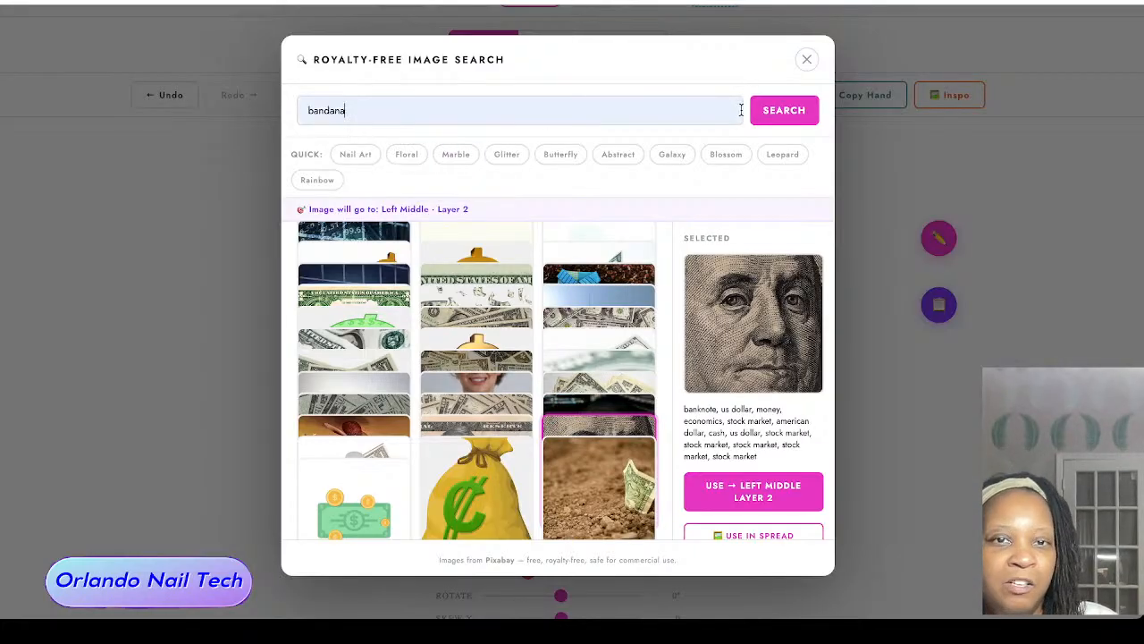
click(783, 111)
click(679, 337)
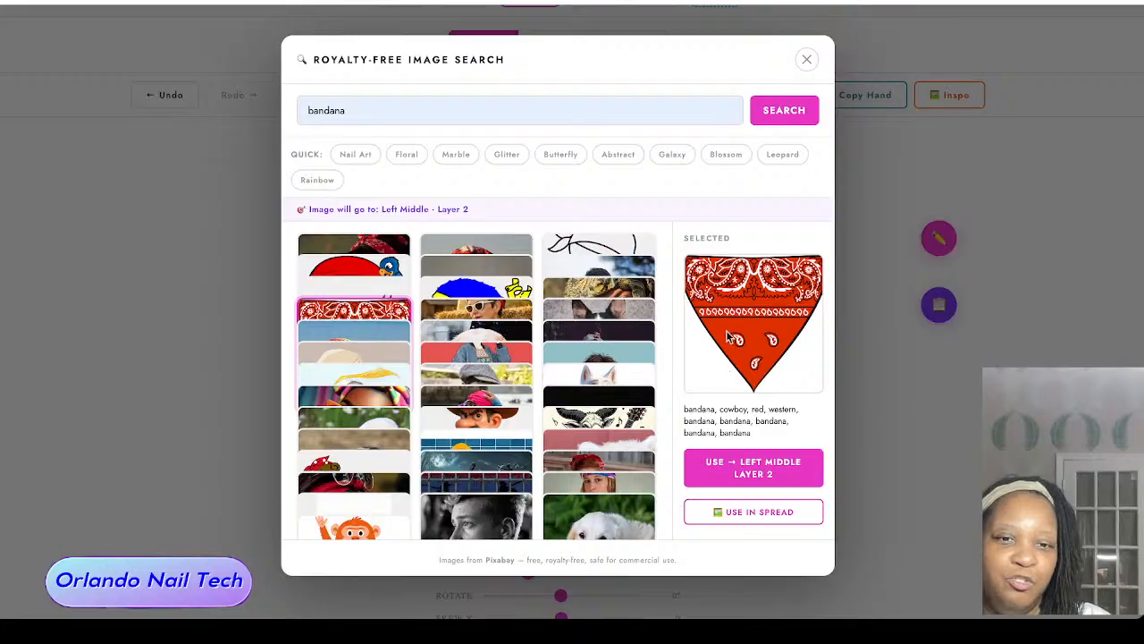
click(754, 466)
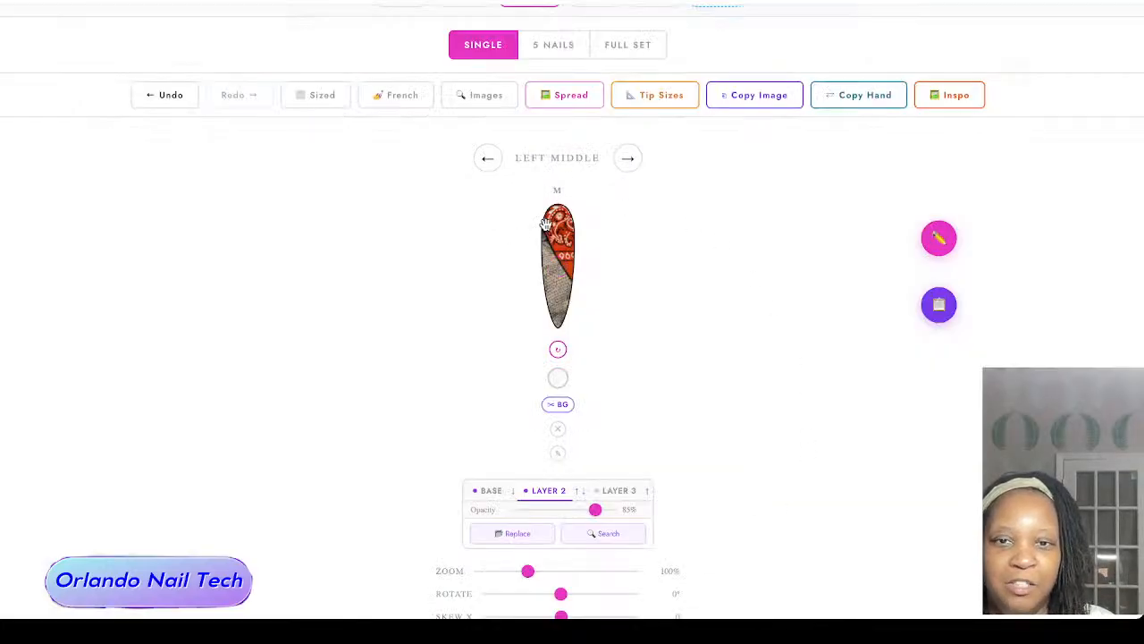
Step: Set the bandana layer to 100% opacity and 45% zoom, and center it over the upper half of the left middle nail
drag(546, 223, 567, 250)
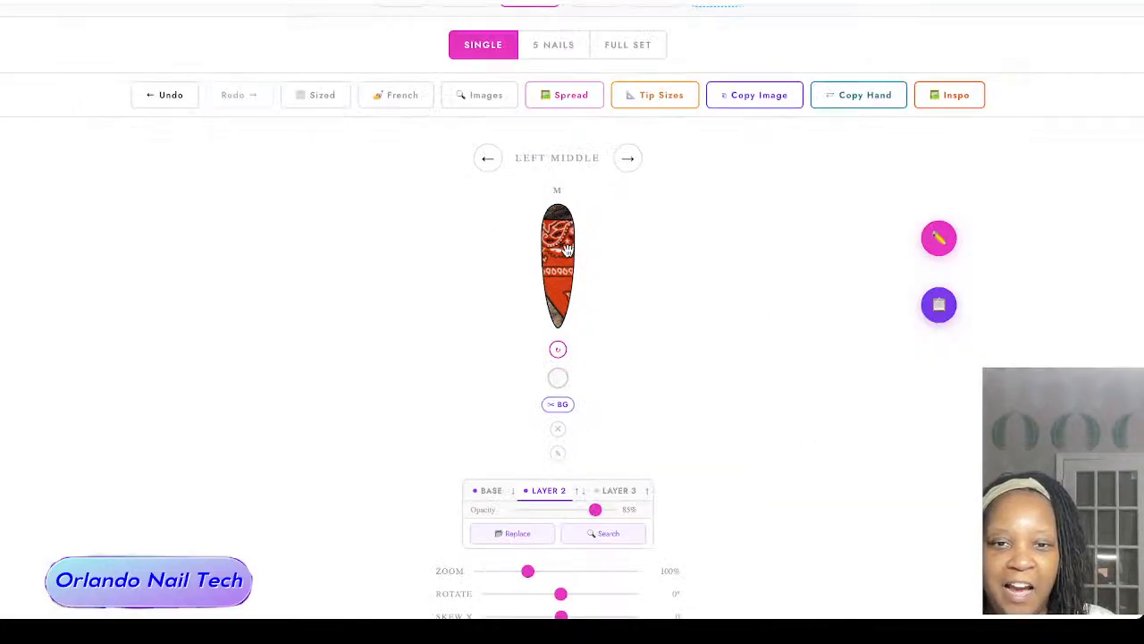
drag(595, 509, 626, 509)
mouse_move(554, 286)
mouse_down()
mouse_move(552, 267)
mouse_move(546, 279)
mouse_up()
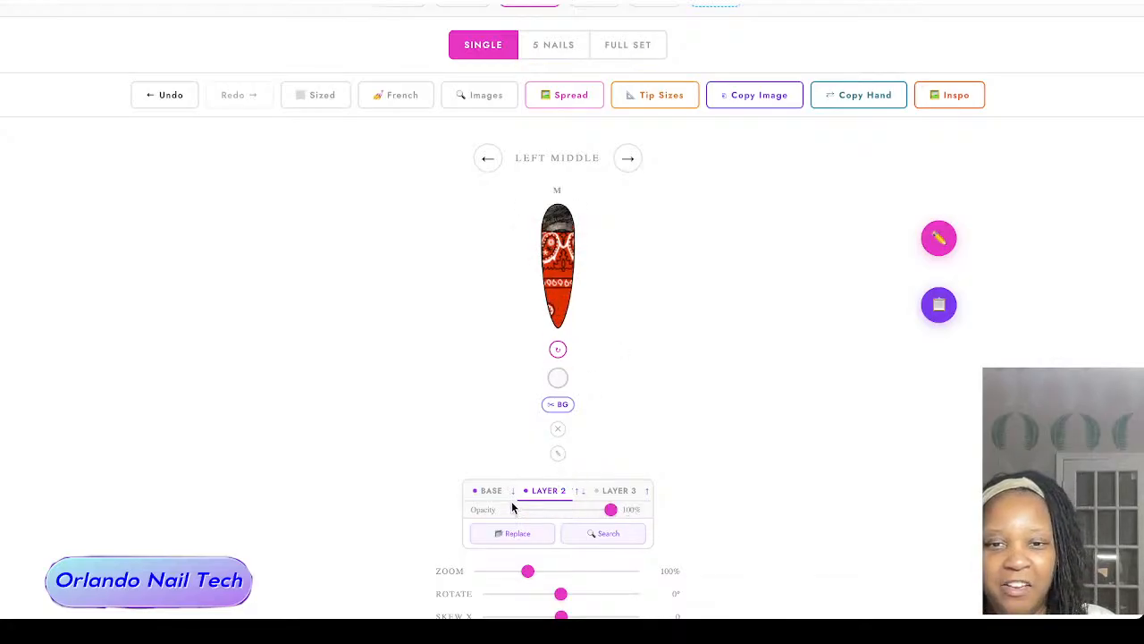
scroll(512, 507, down, 1)
drag(527, 514, 498, 514)
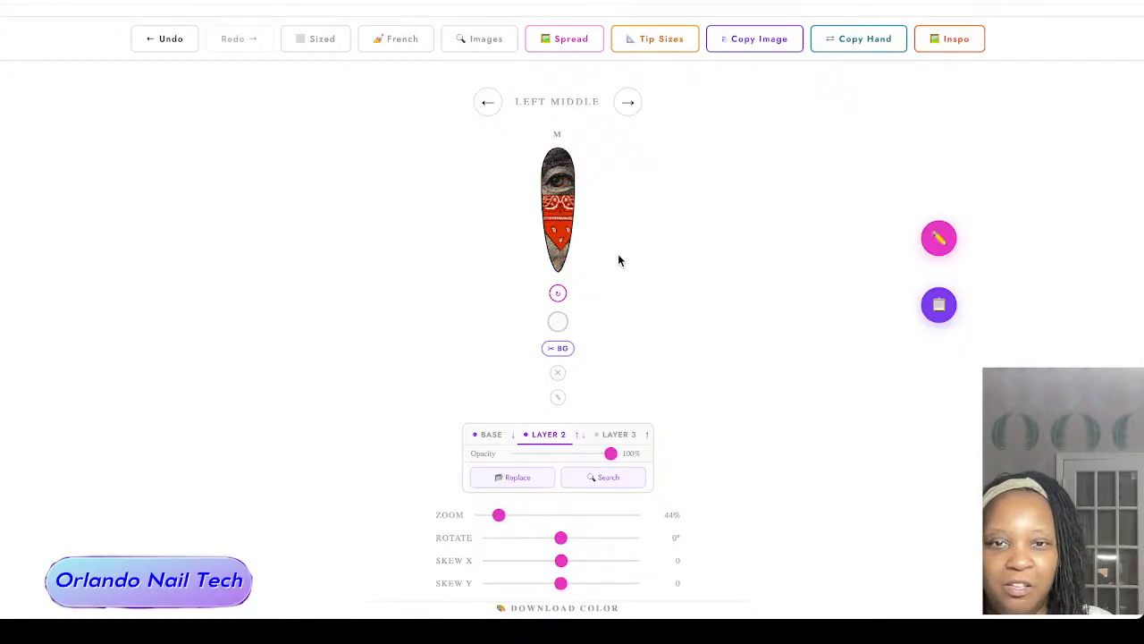
drag(564, 215, 562, 186)
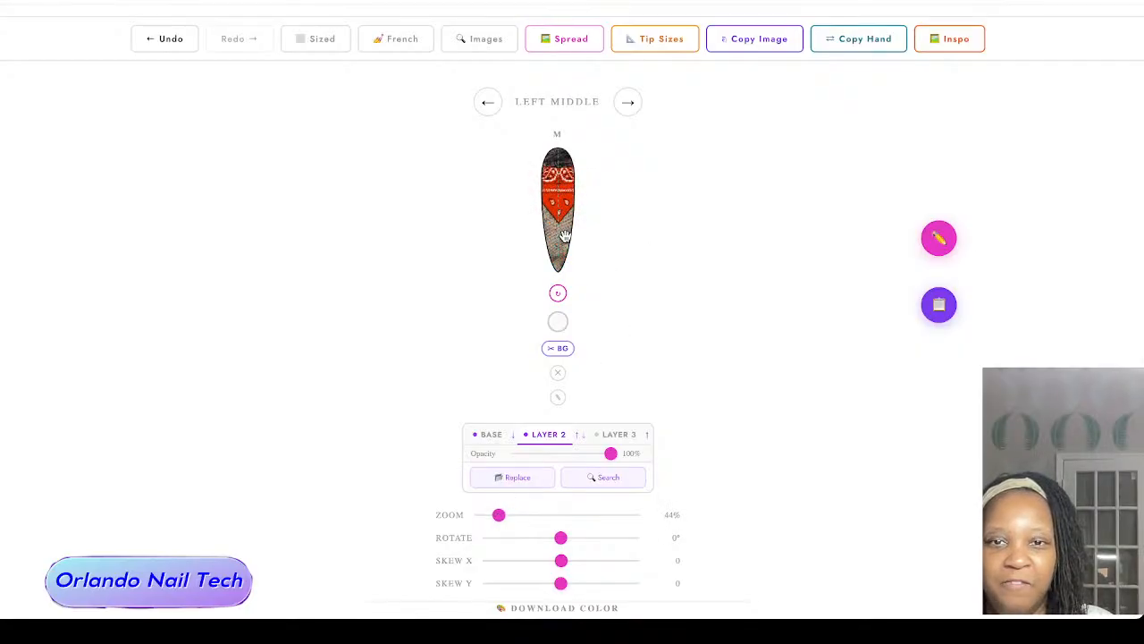
scroll(561, 220, up, 1)
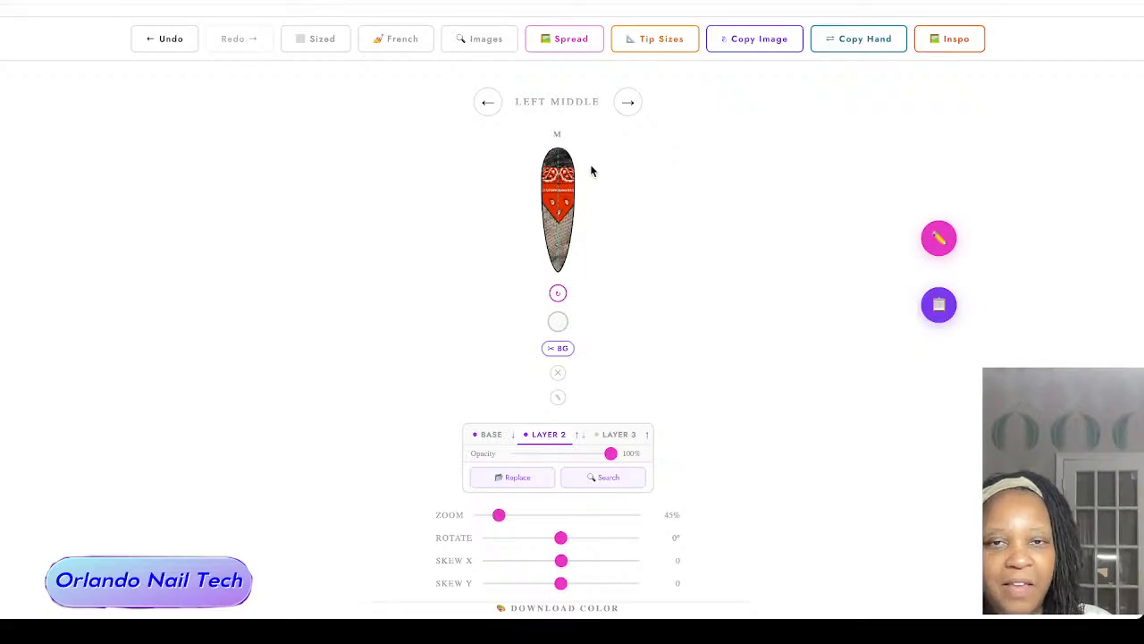
Step: Switch to the five-nail view and copy the left middle nail's layered design to the other nails
scroll(477, 228, up, 1)
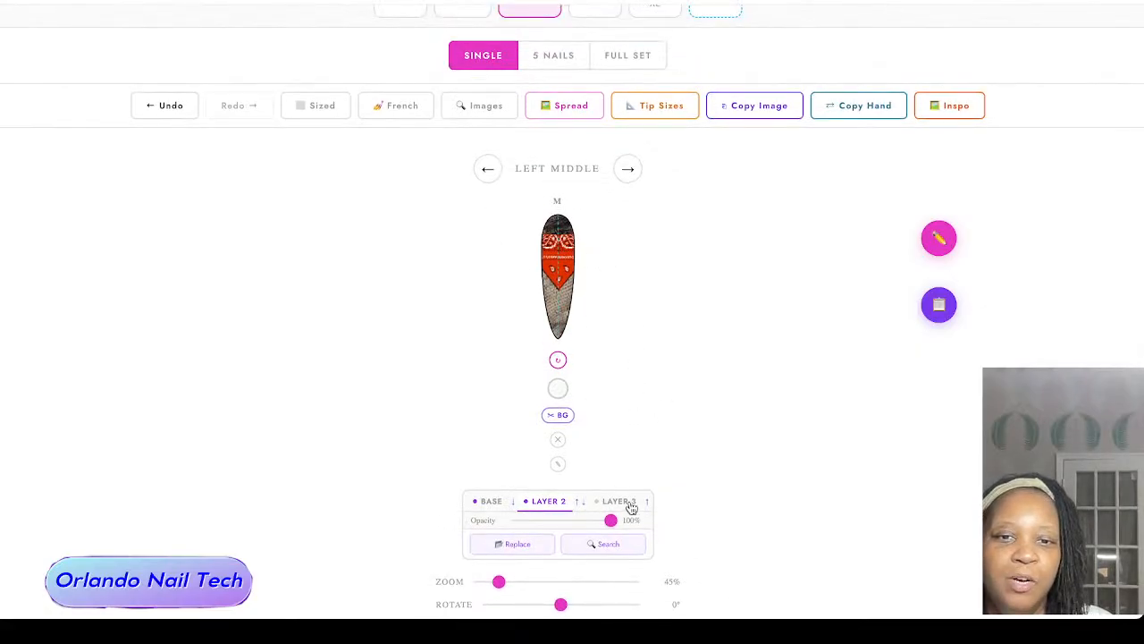
click(547, 55)
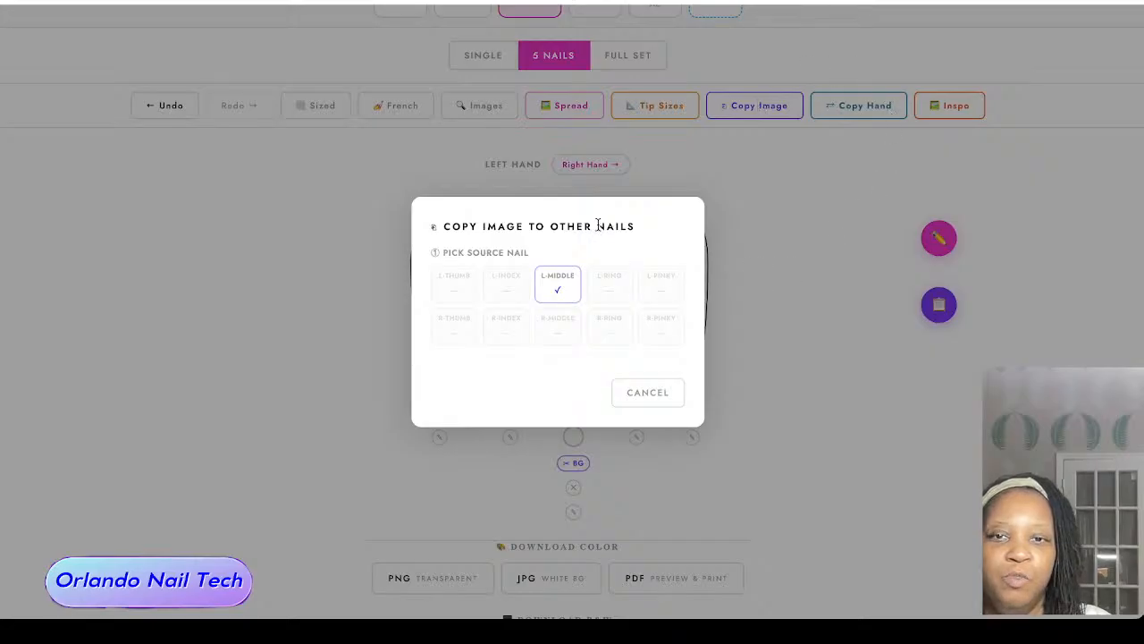
click(554, 273)
click(605, 344)
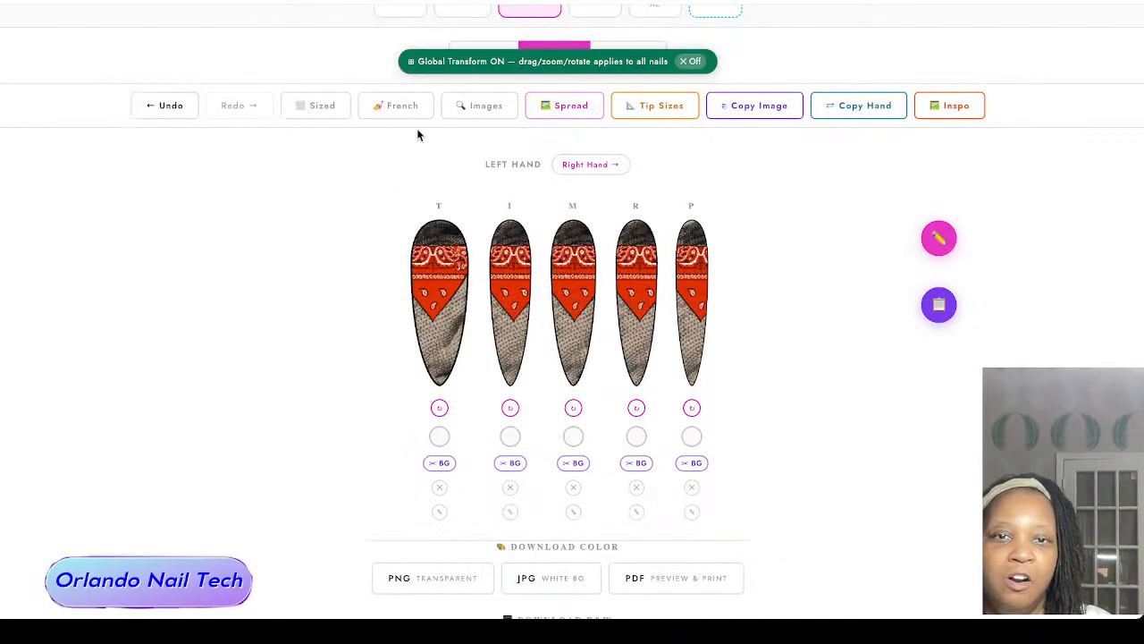
Step: Undo the copied layered designs and the portrait placement, and switch the five nails to uniform sizing
click(159, 106)
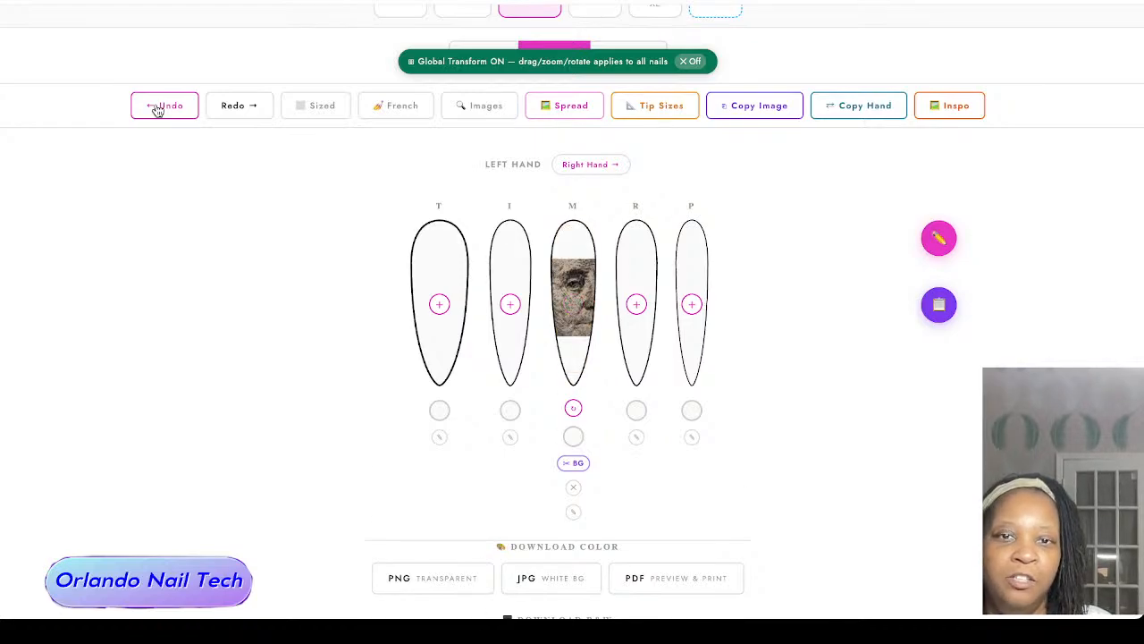
click(157, 107)
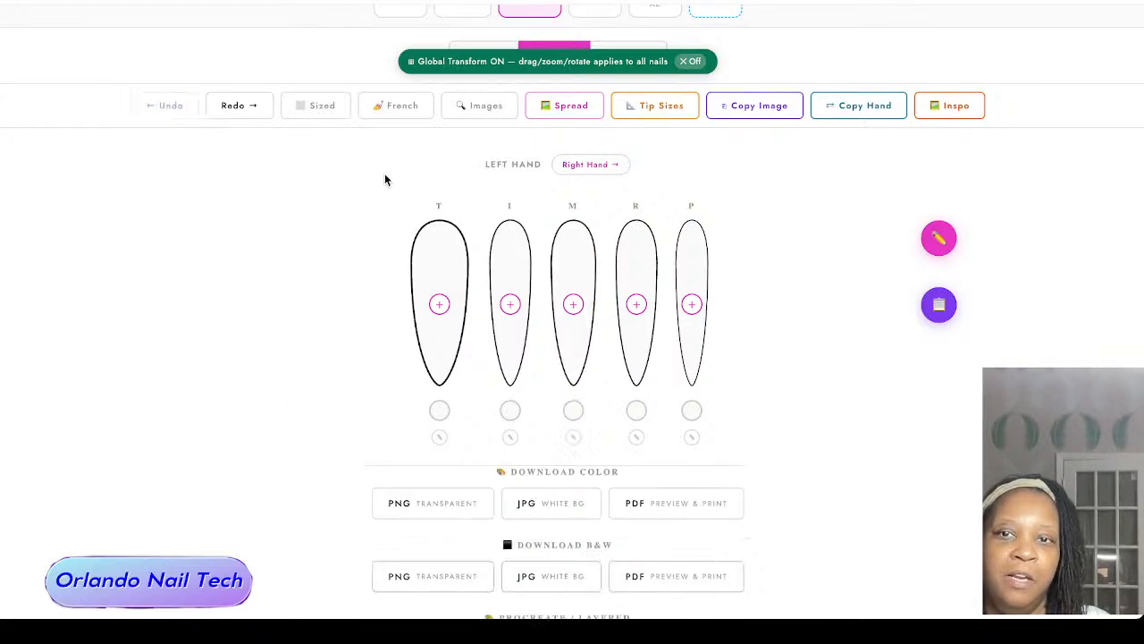
click(325, 111)
Step: Try the Round, Almond, Duck, Coffin, Square and Stiletto shapes on all nails in turn
scroll(286, 268, up, 1)
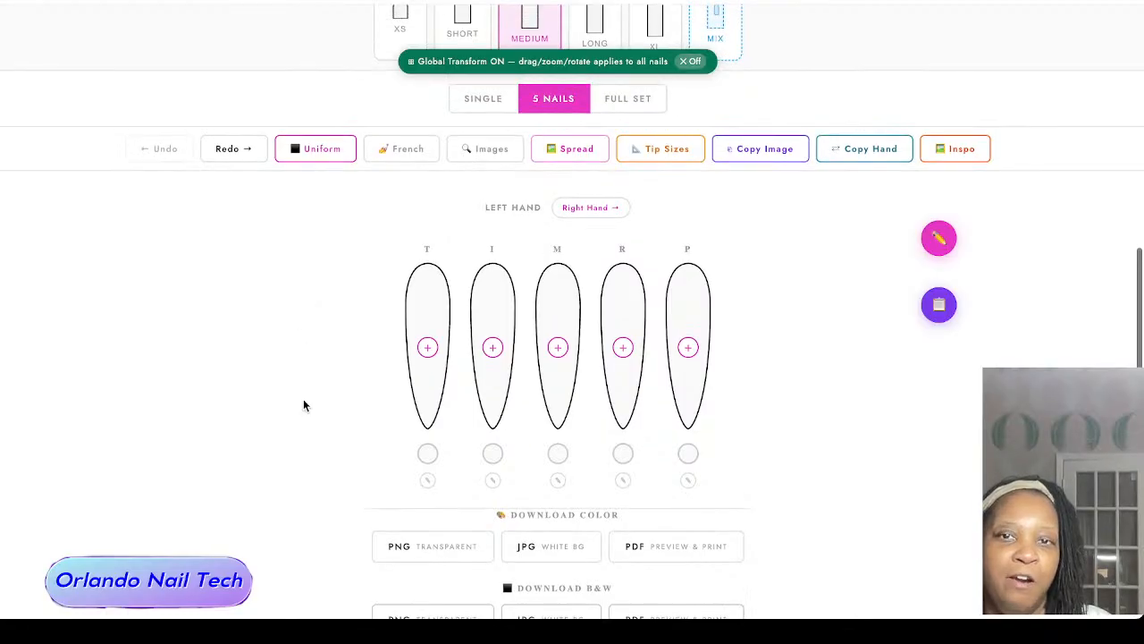
scroll(304, 403, up, 4)
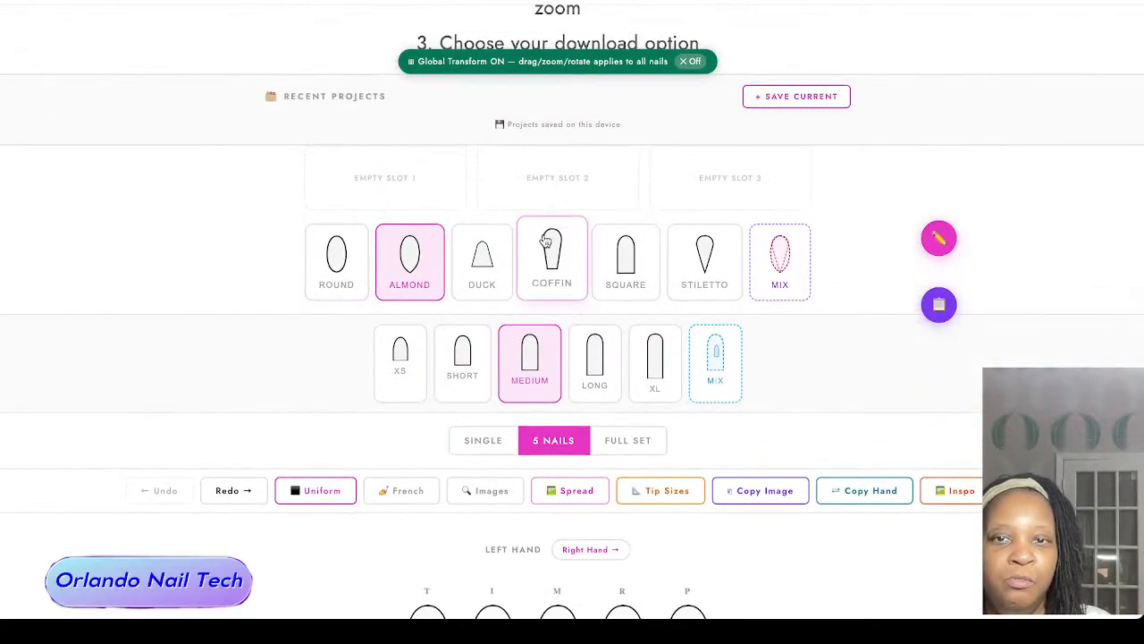
scroll(501, 268, down, 1)
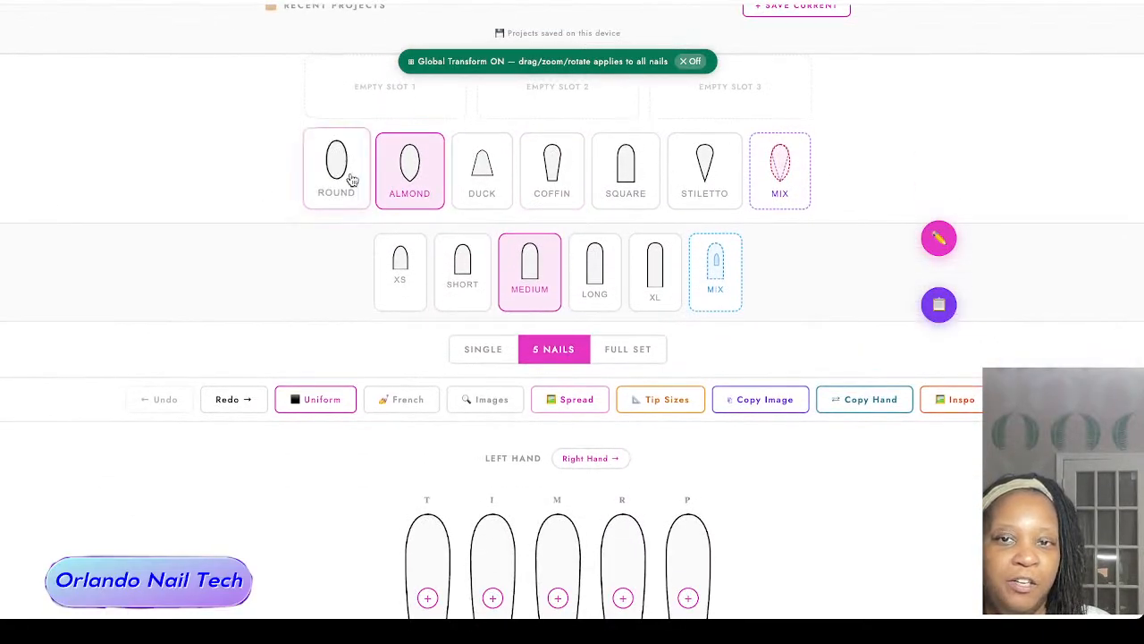
scroll(340, 229, down, 1)
click(336, 126)
scroll(301, 215, down, 1)
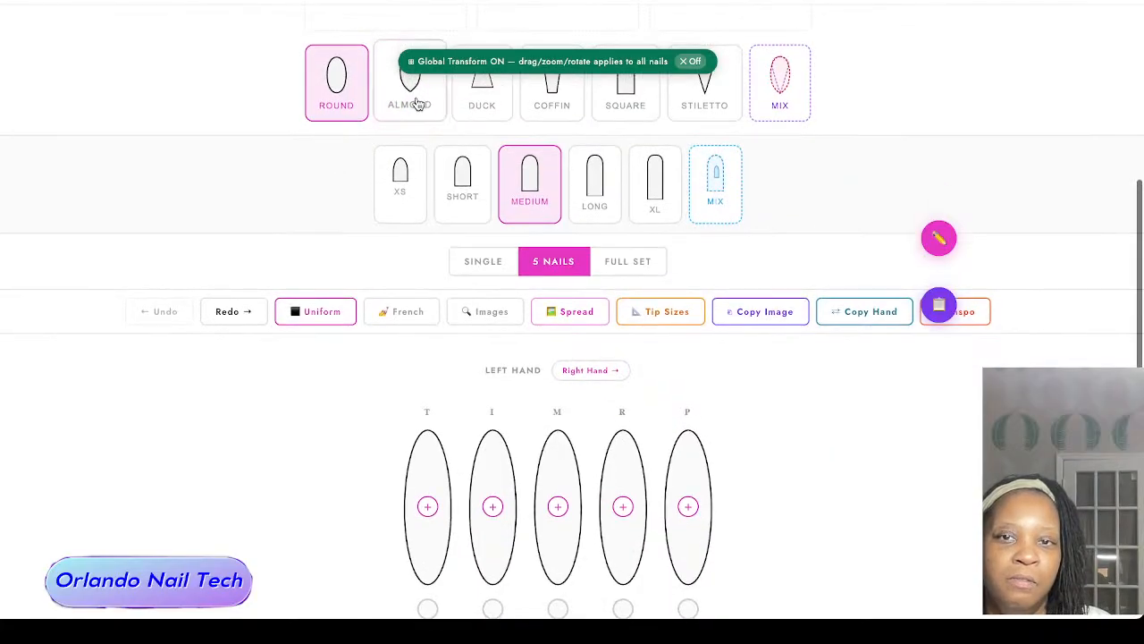
click(429, 89)
click(496, 95)
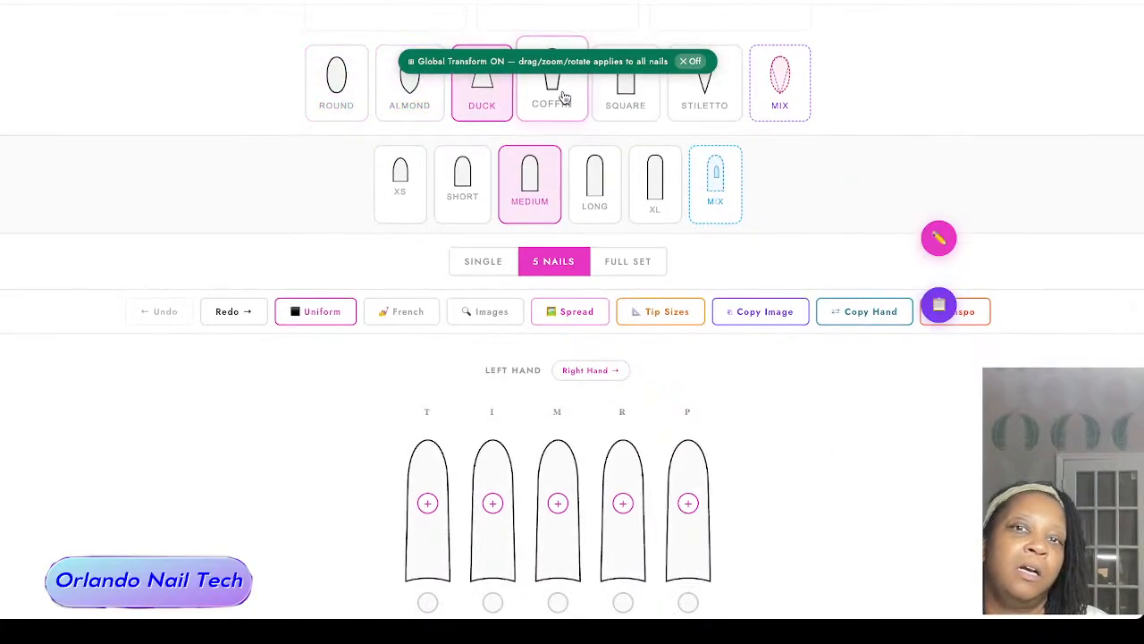
click(554, 97)
click(625, 101)
click(715, 105)
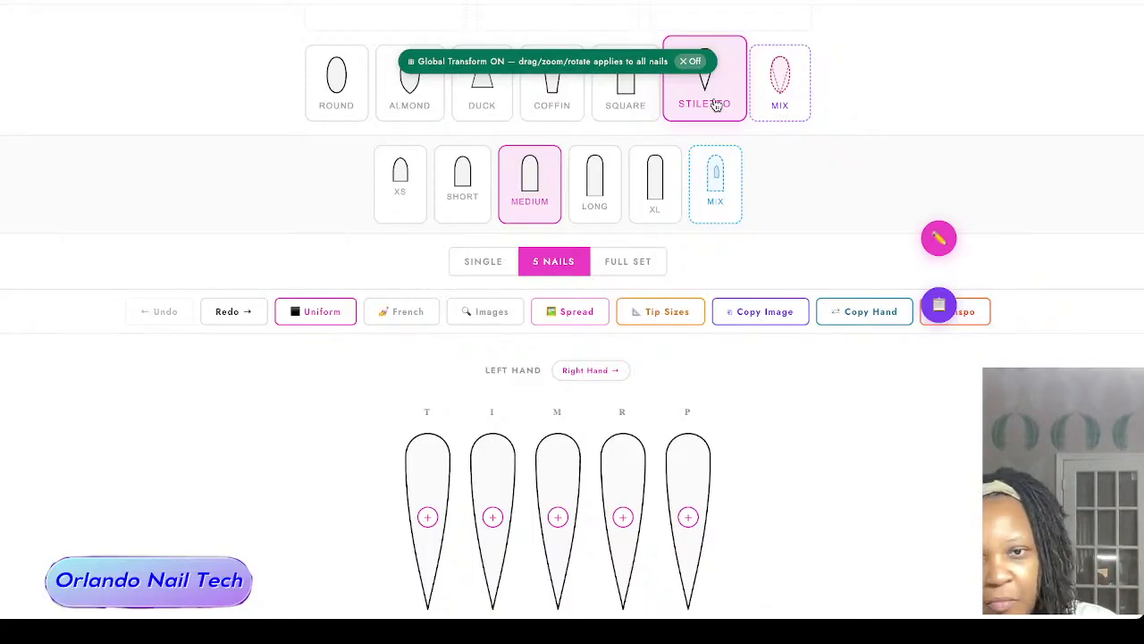
Step: Apply the Square shape to all nails
scroll(527, 150, down, 2)
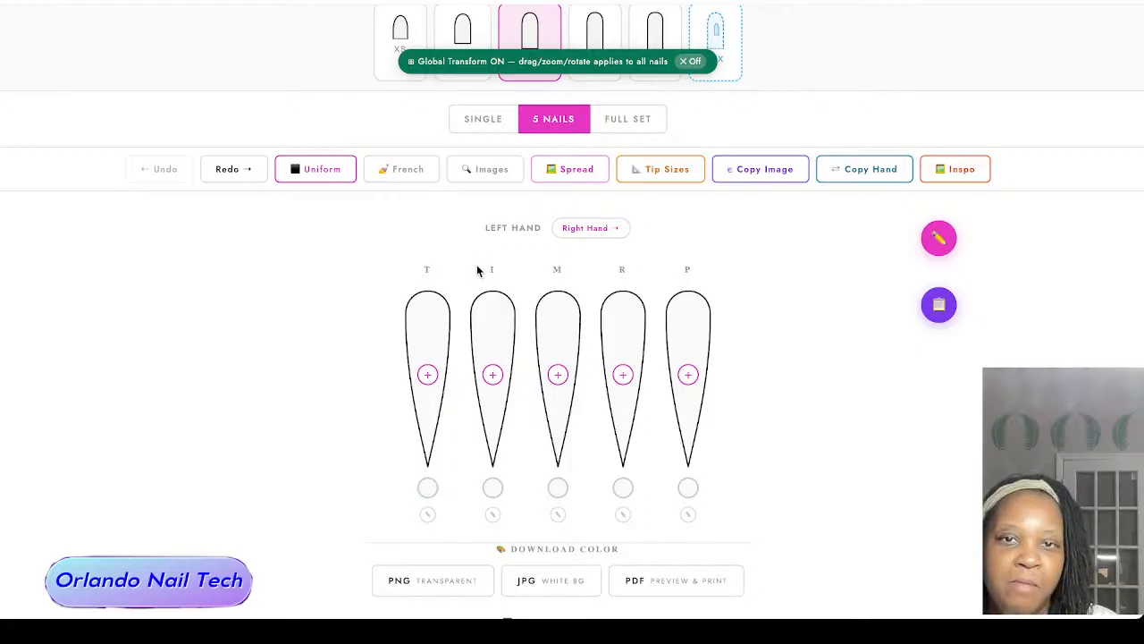
scroll(476, 268, up, 2)
scroll(477, 268, up, 2)
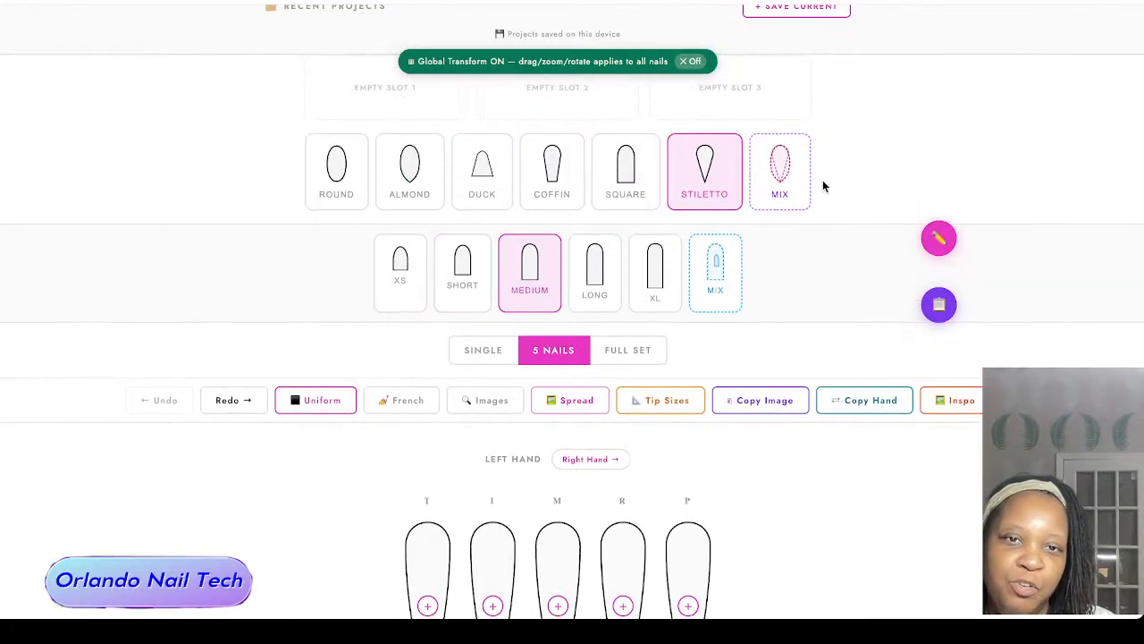
scroll(226, 264, down, 2)
scroll(238, 253, up, 1)
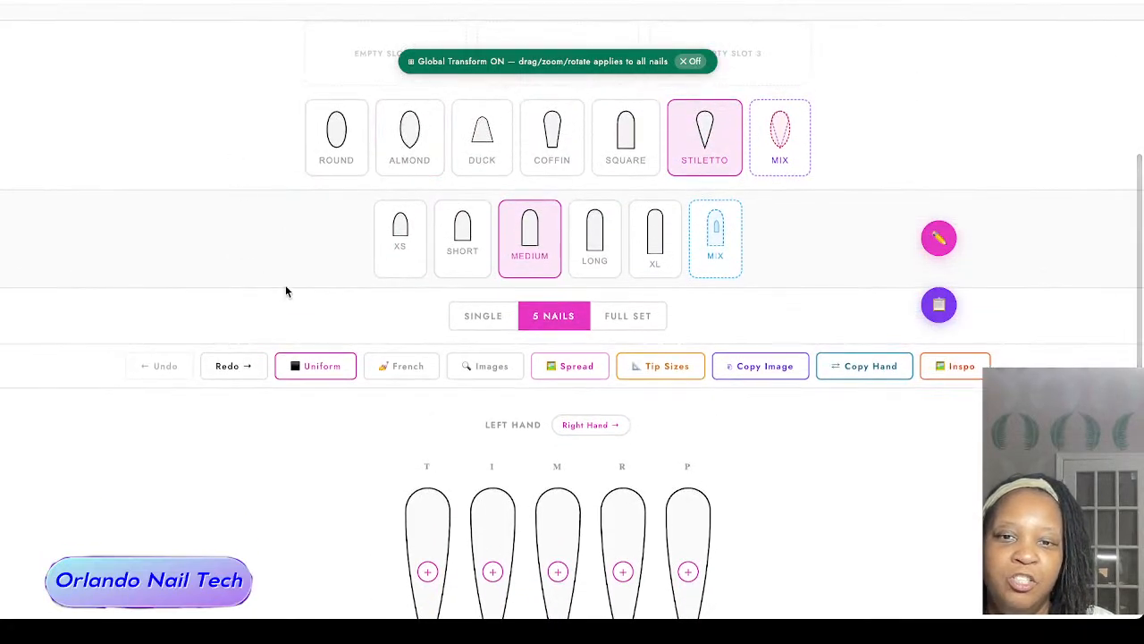
scroll(286, 289, down, 1)
scroll(286, 295, up, 1)
scroll(279, 298, down, 1)
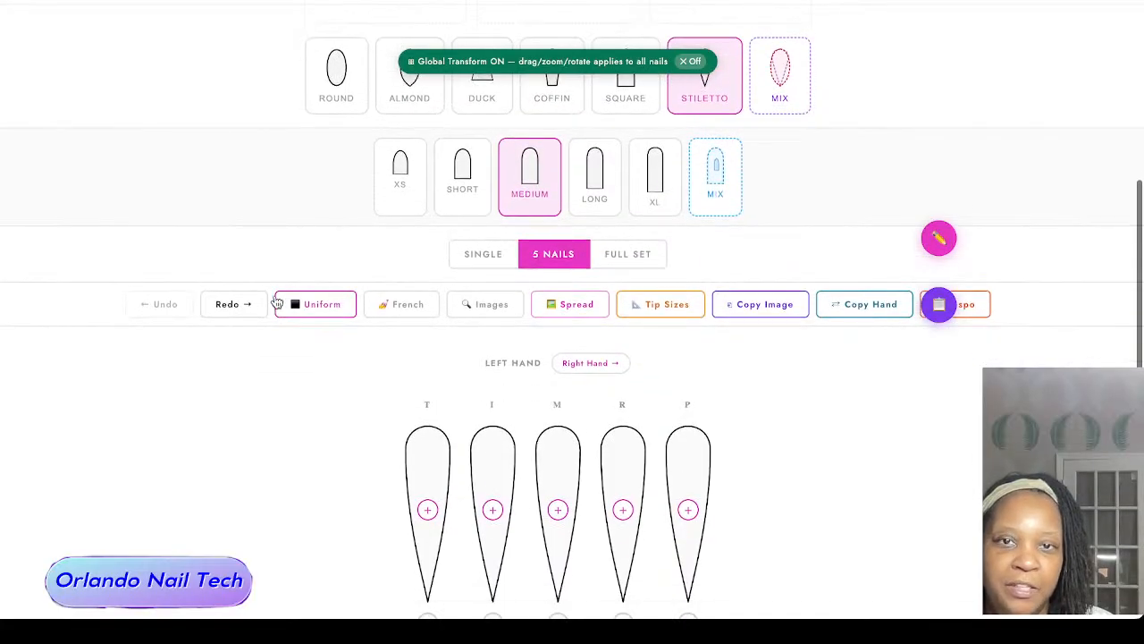
click(613, 82)
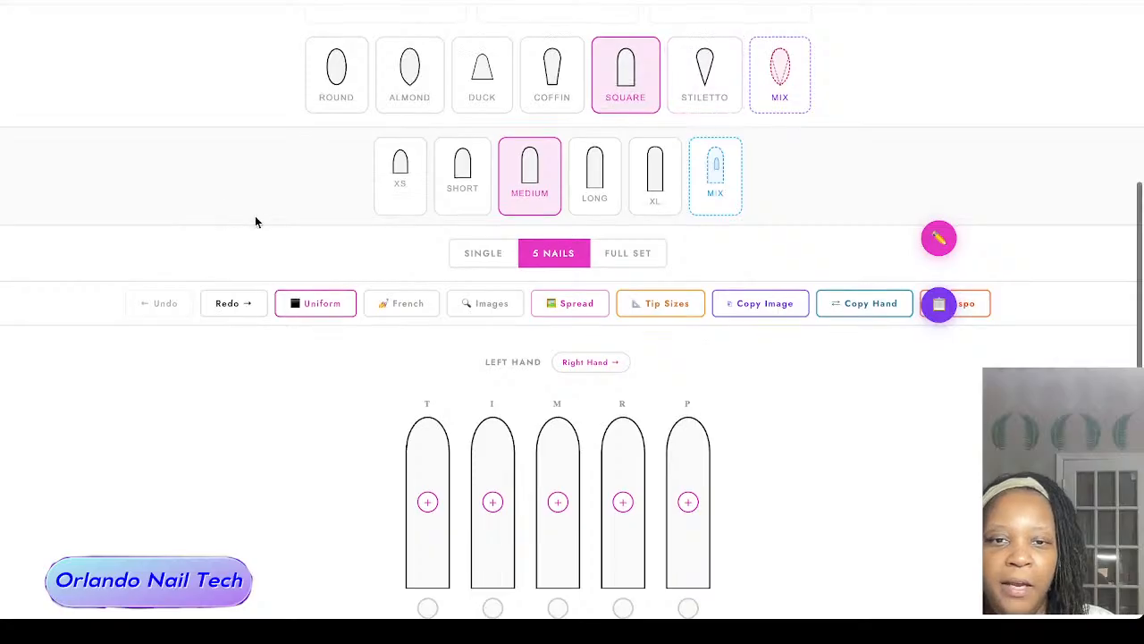
scroll(256, 223, down, 1)
Step: Turn on mixed nail shapes and make the left pinky nail Stiletto
click(786, 41)
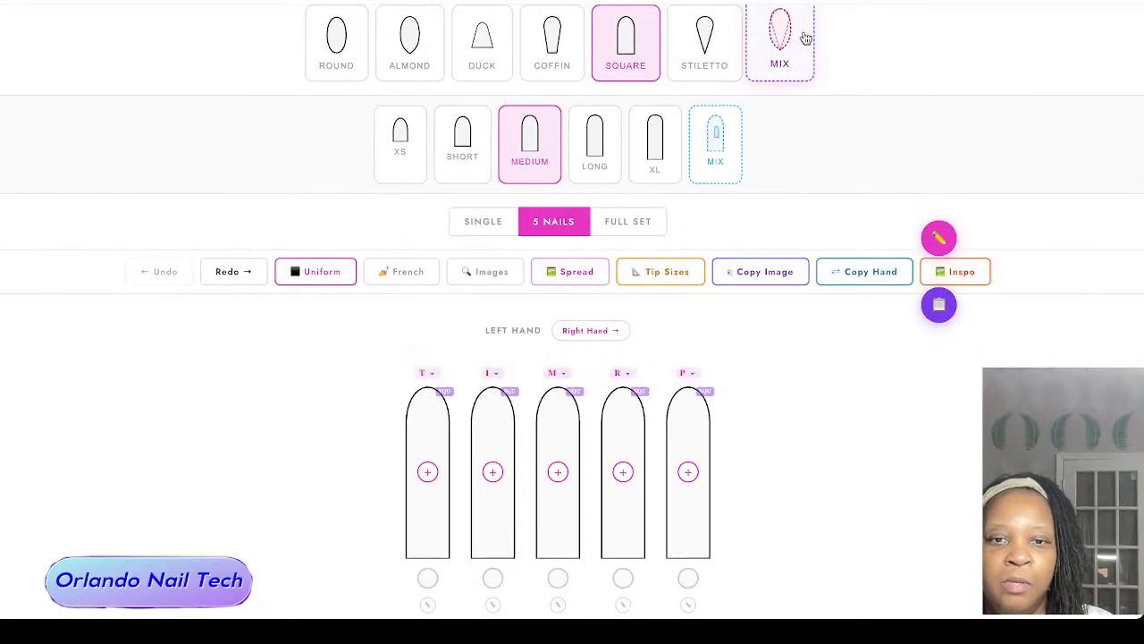
click(689, 373)
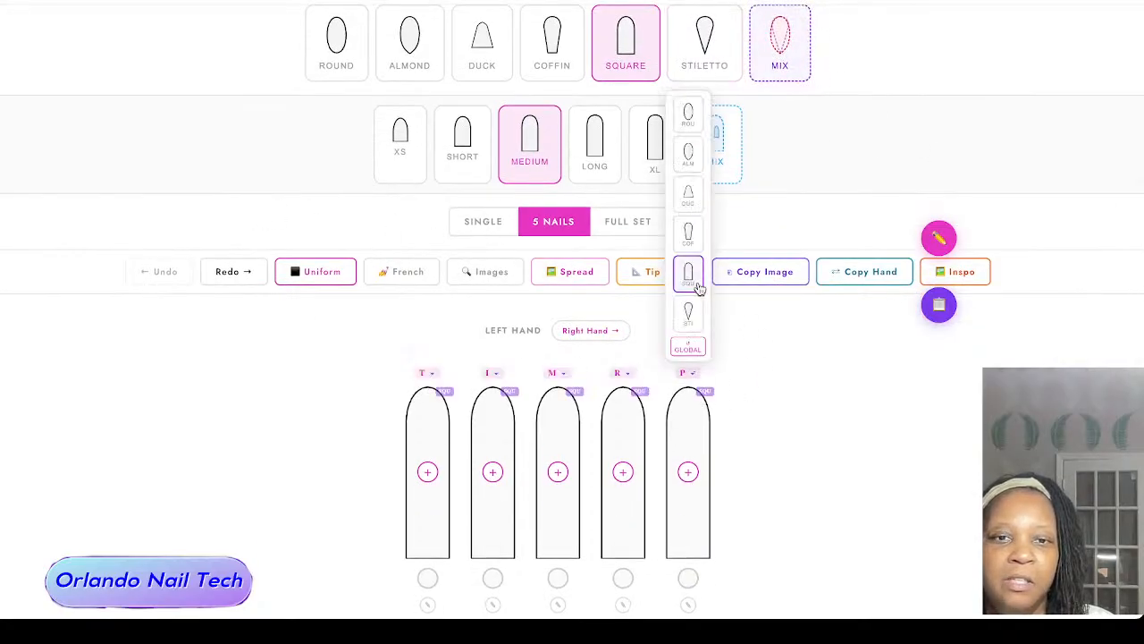
click(688, 313)
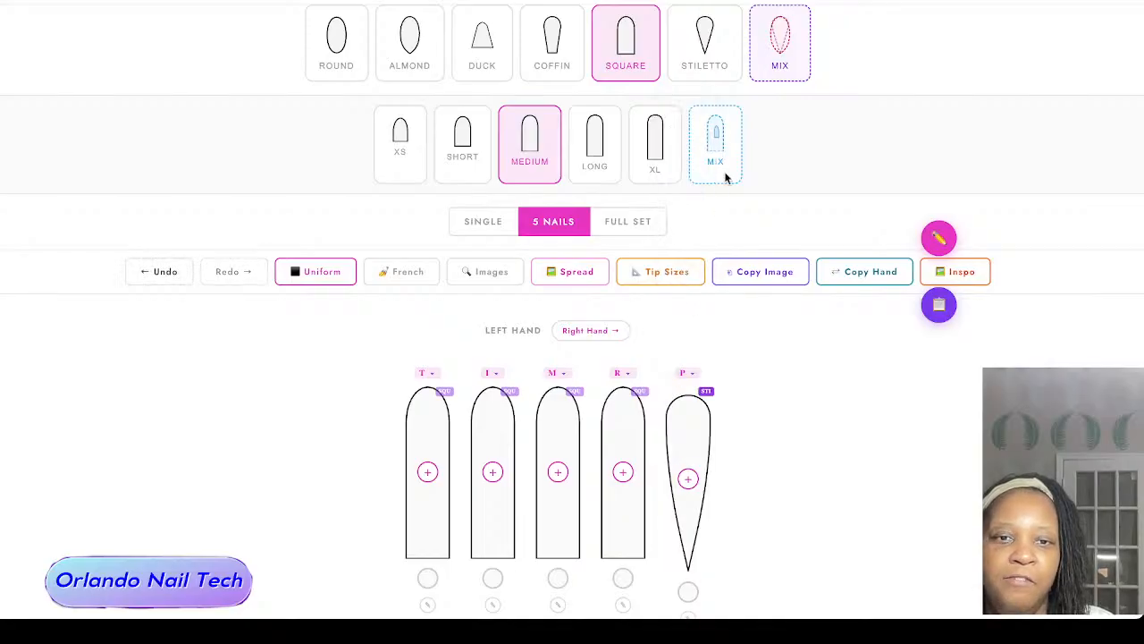
scroll(768, 340, down, 1)
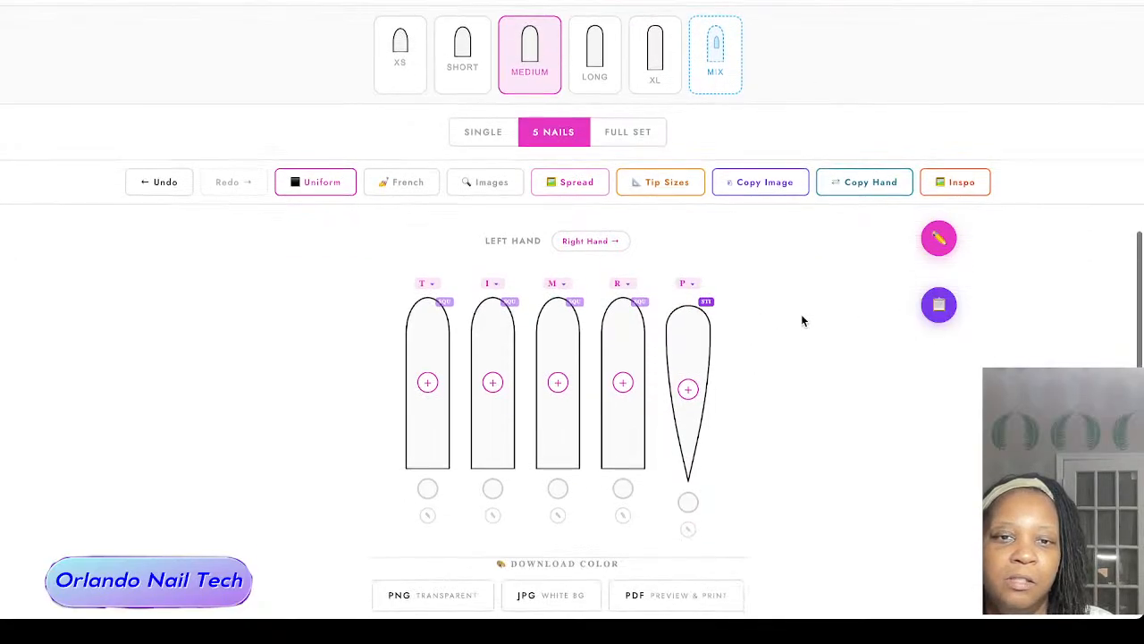
click(694, 285)
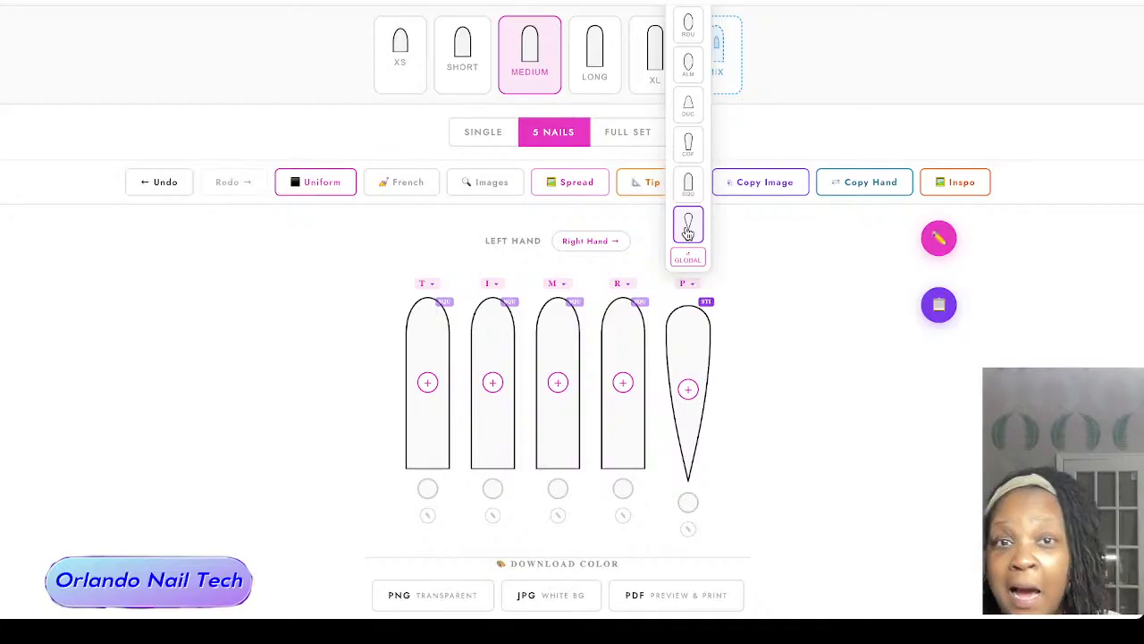
click(779, 298)
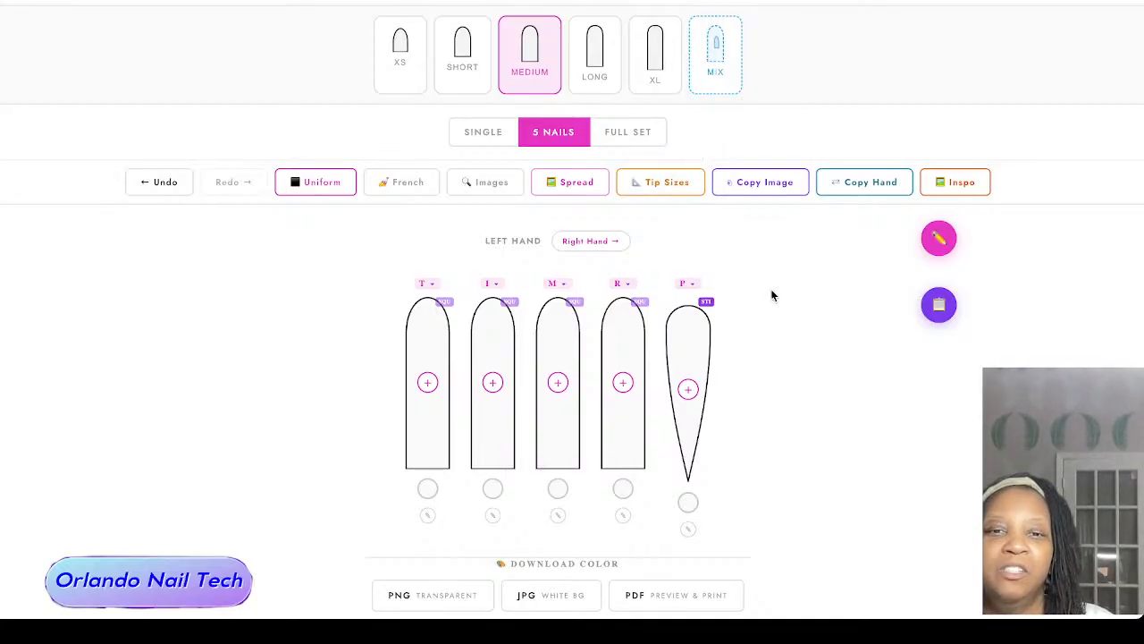
Step: Turn off mixed nail shapes to give every nail the global shape again
scroll(773, 293, up, 1)
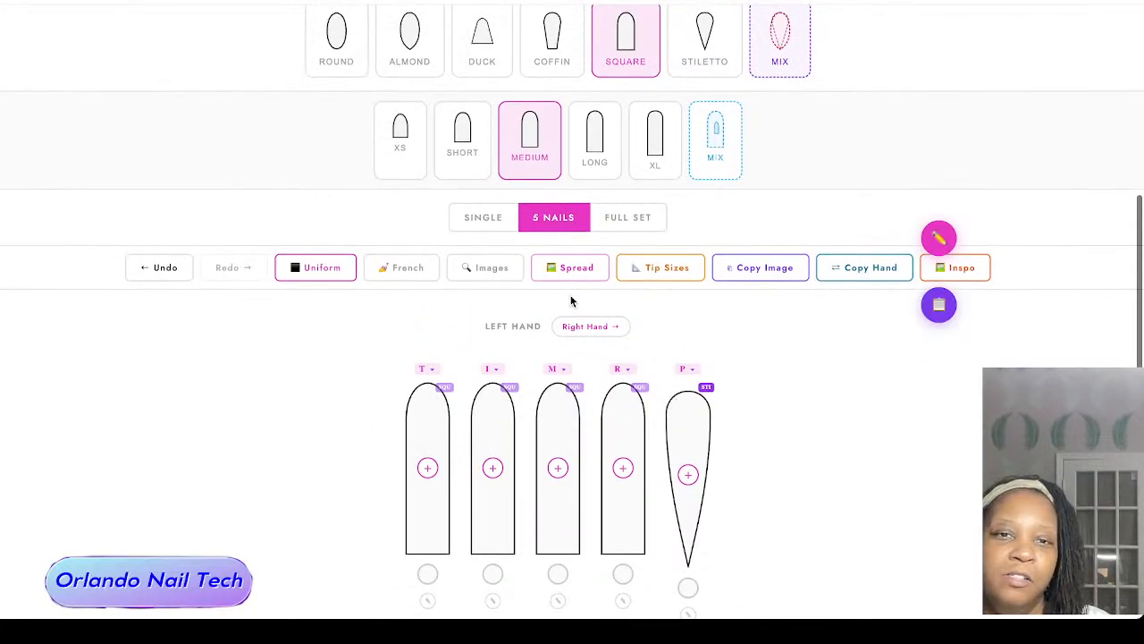
click(780, 36)
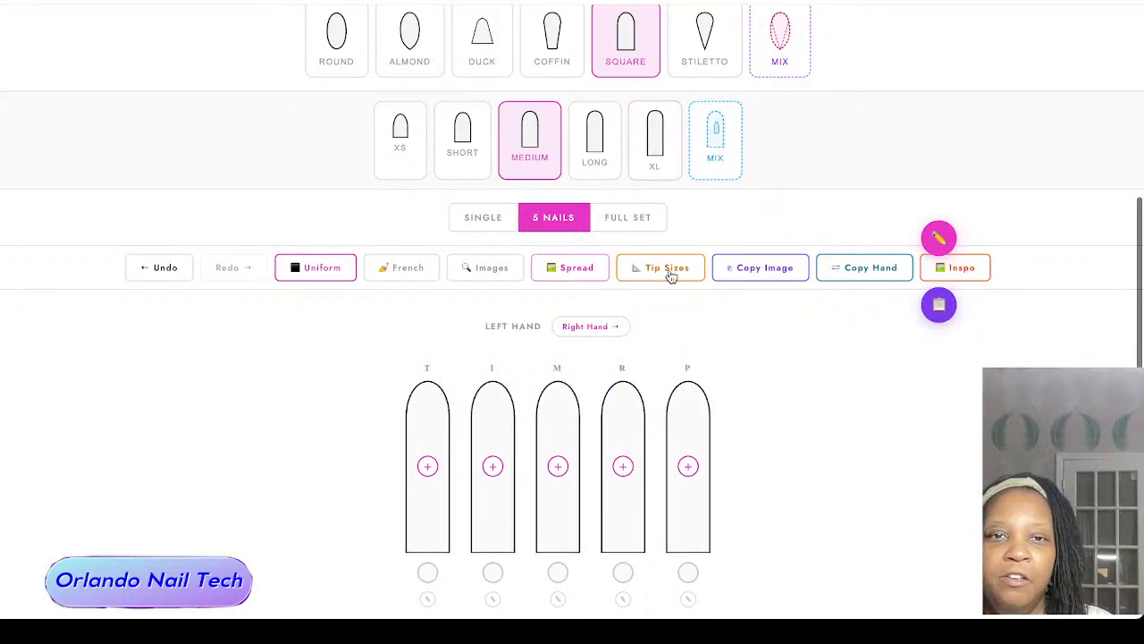
scroll(236, 336, down, 1)
scroll(239, 334, up, 1)
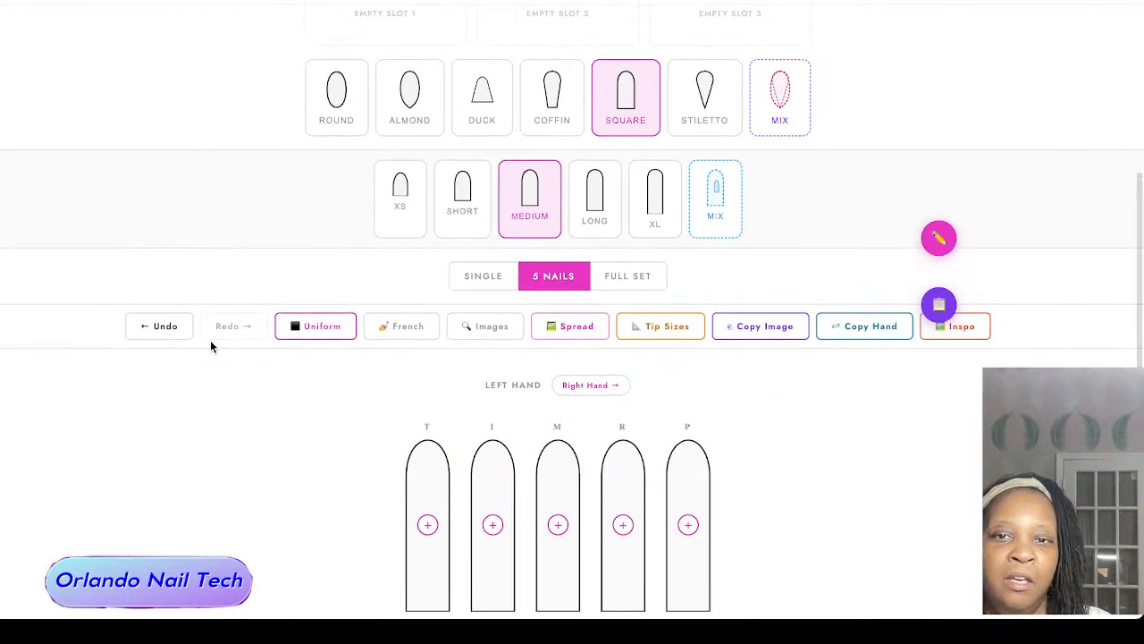
scroll(211, 346, down, 1)
scroll(211, 346, up, 1)
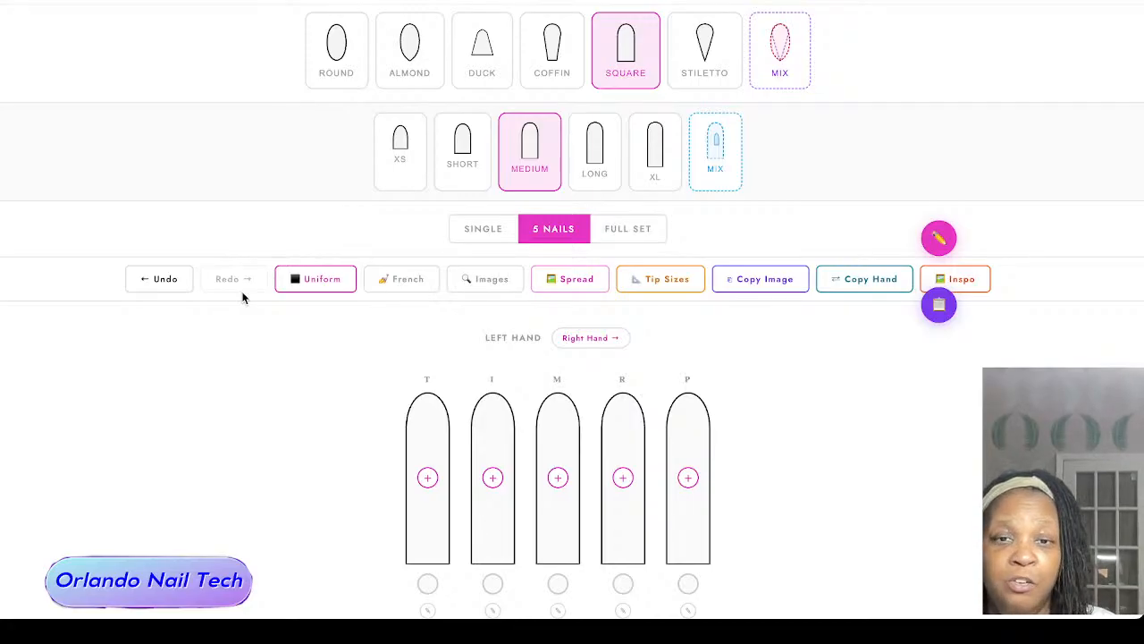
scroll(277, 302, down, 1)
scroll(234, 321, down, 1)
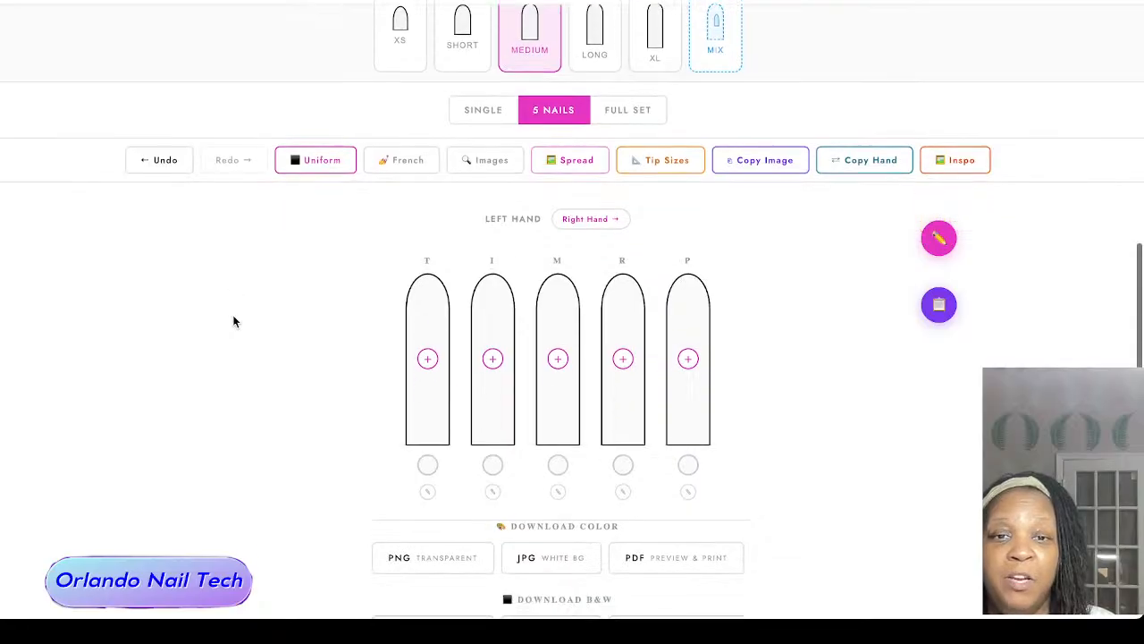
scroll(234, 321, up, 1)
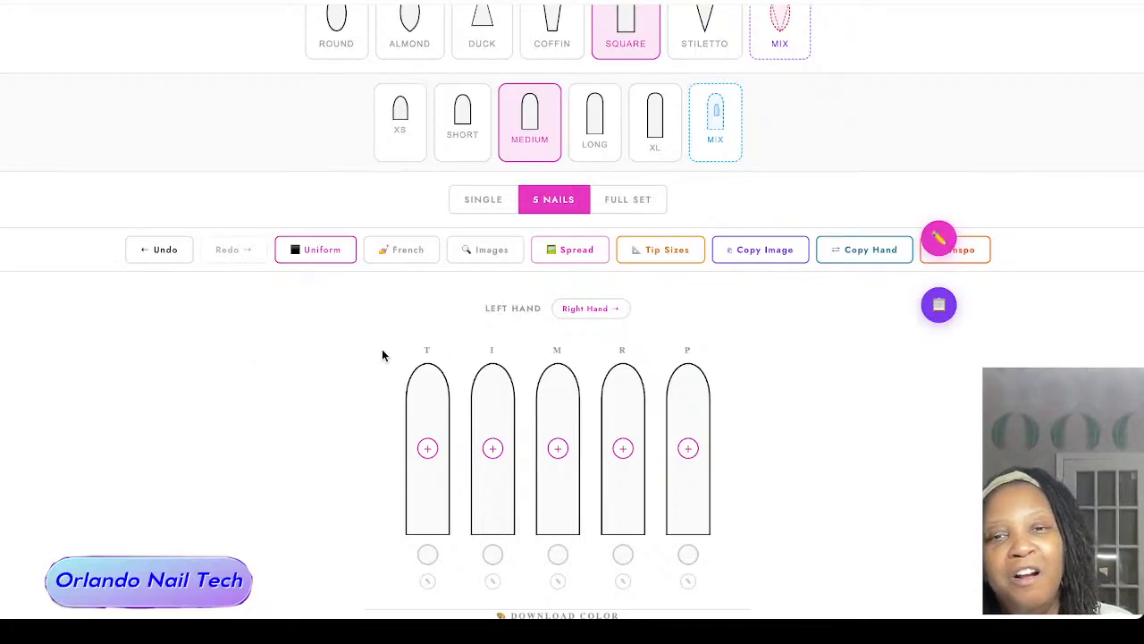
scroll(371, 350, down, 1)
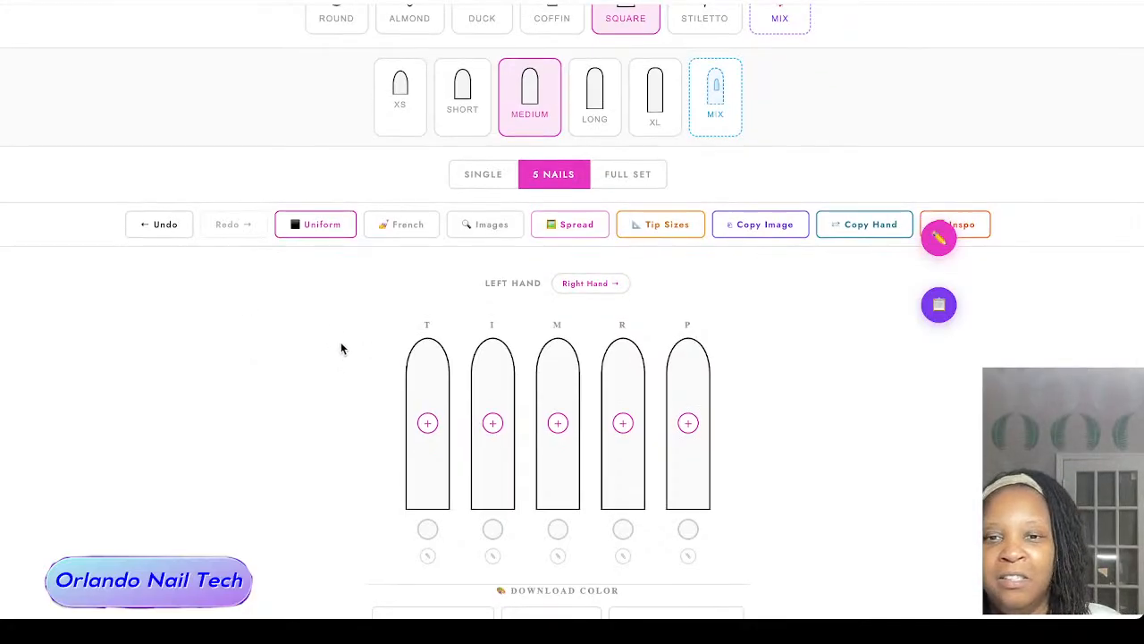
scroll(322, 339, down, 1)
scroll(323, 339, up, 3)
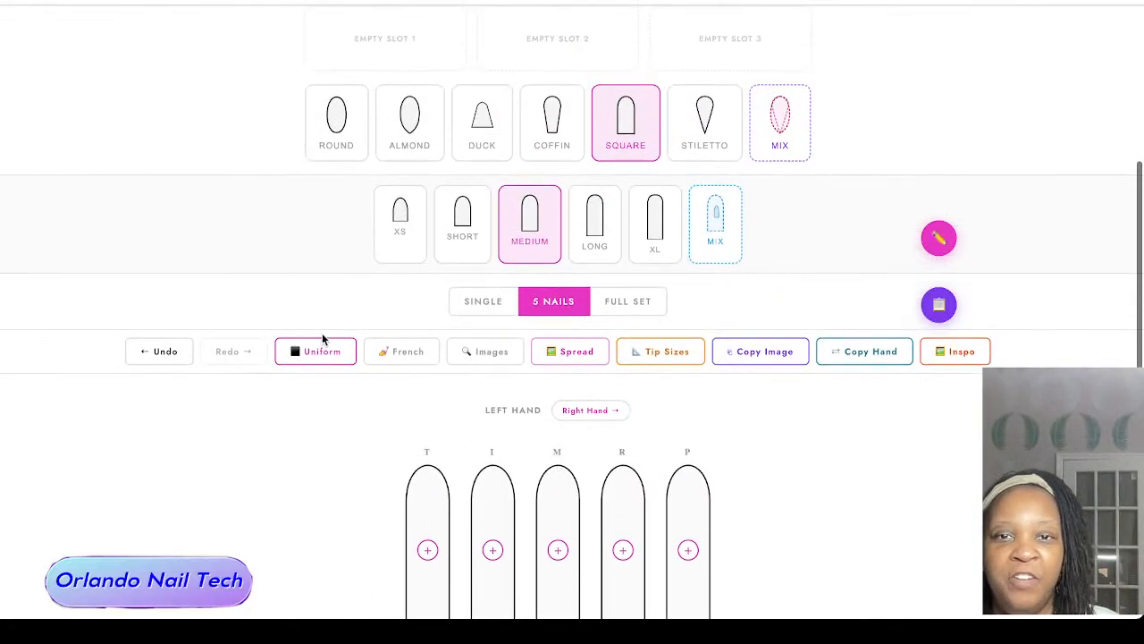
Step: Try the Short and XL lengths on all nails and return them to Medium
scroll(316, 269, down, 1)
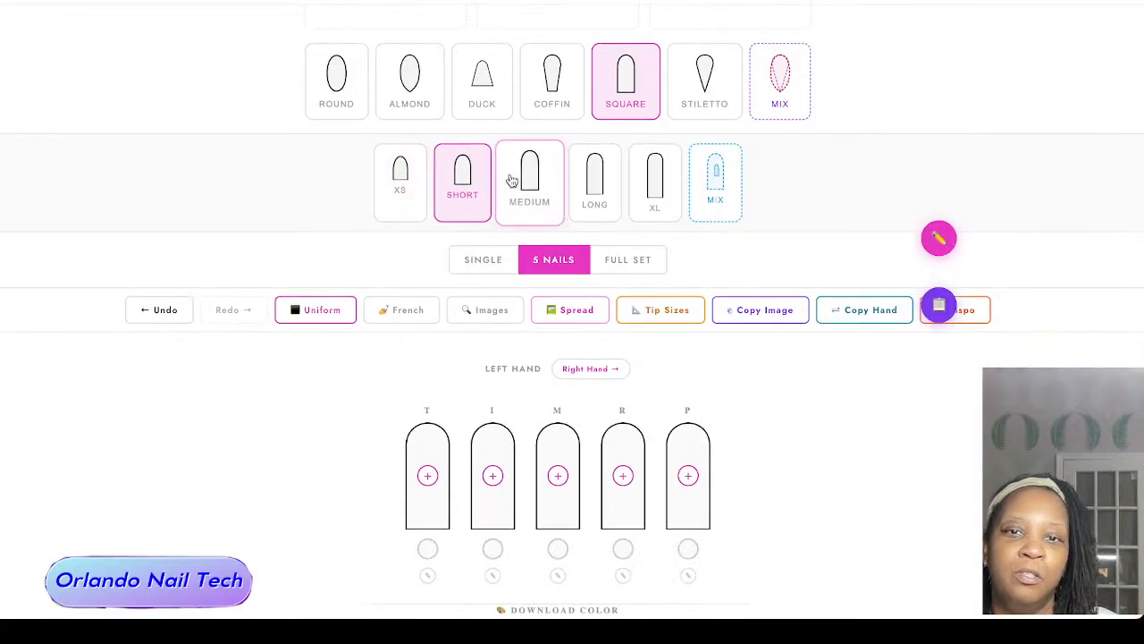
click(655, 179)
scroll(397, 313, down, 2)
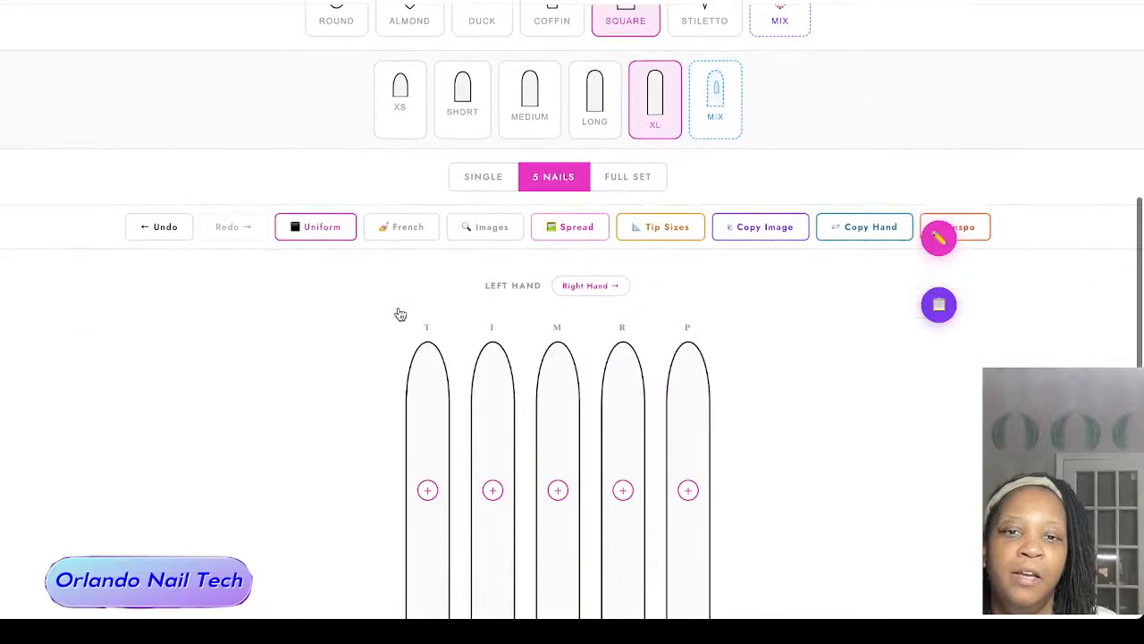
scroll(400, 315, up, 1)
click(531, 73)
scroll(285, 311, down, 1)
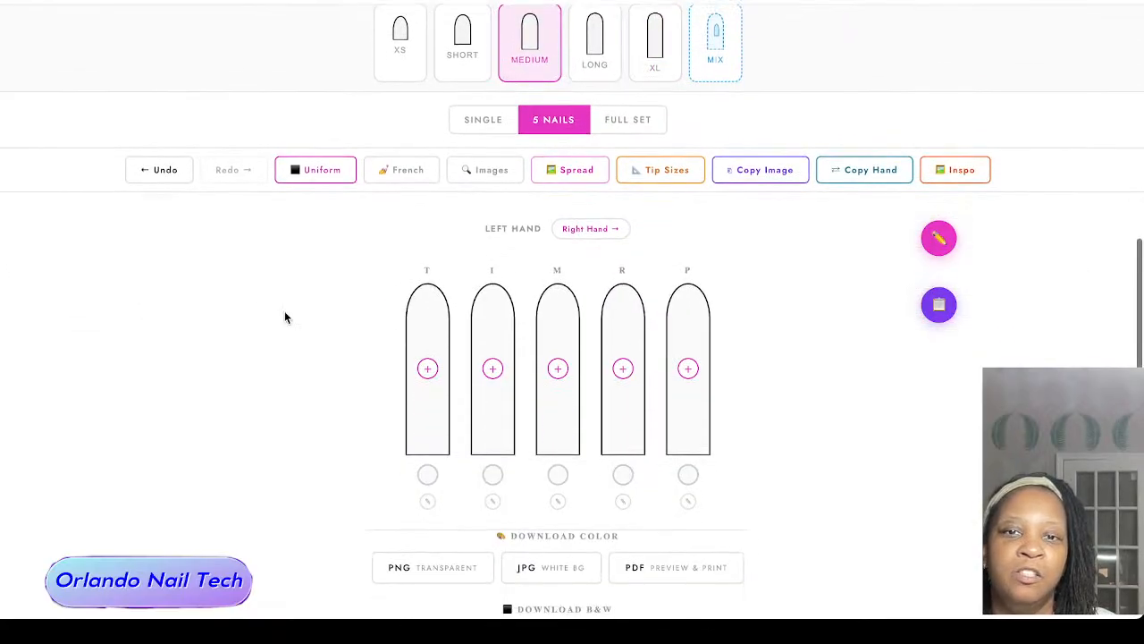
Step: Turn on mixed nail lengths and set the left thumb and index nails to XS
click(703, 36)
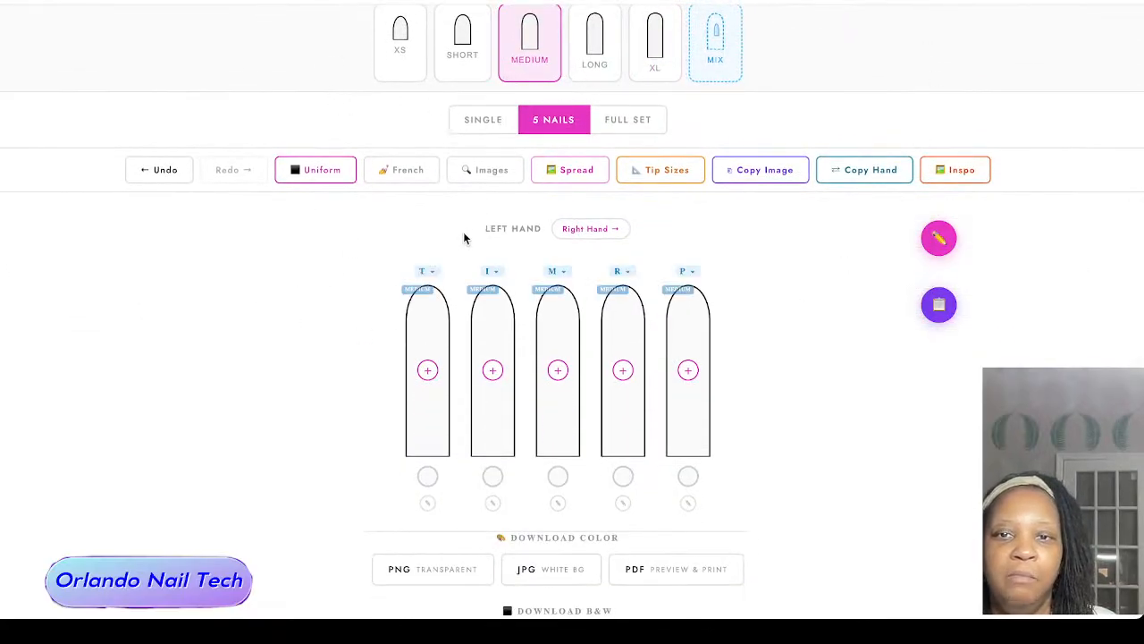
click(434, 271)
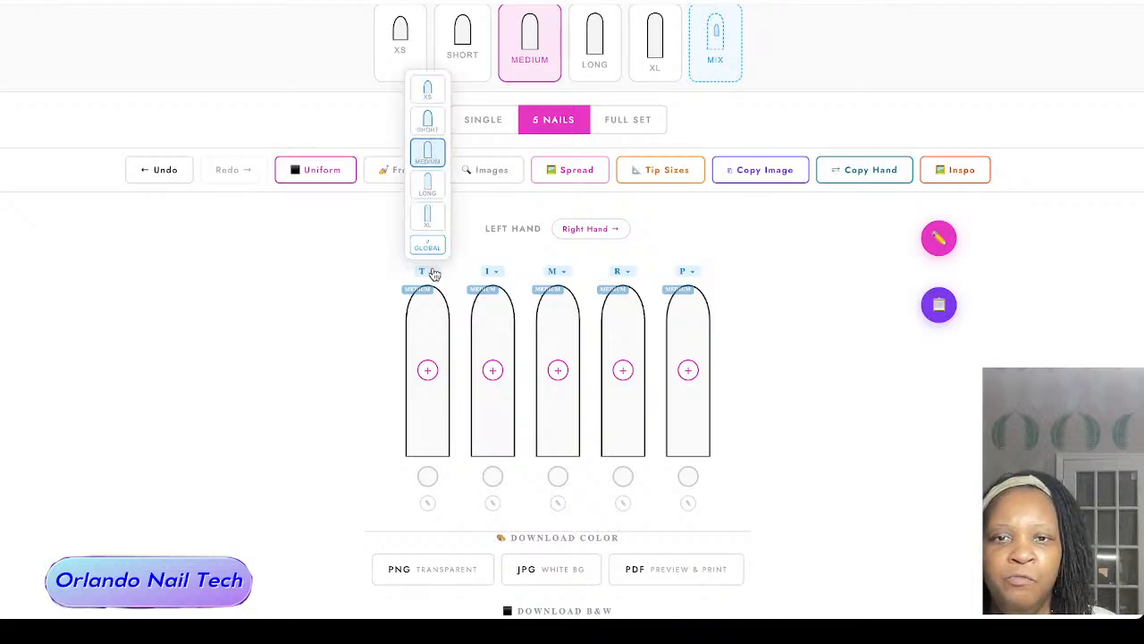
click(425, 127)
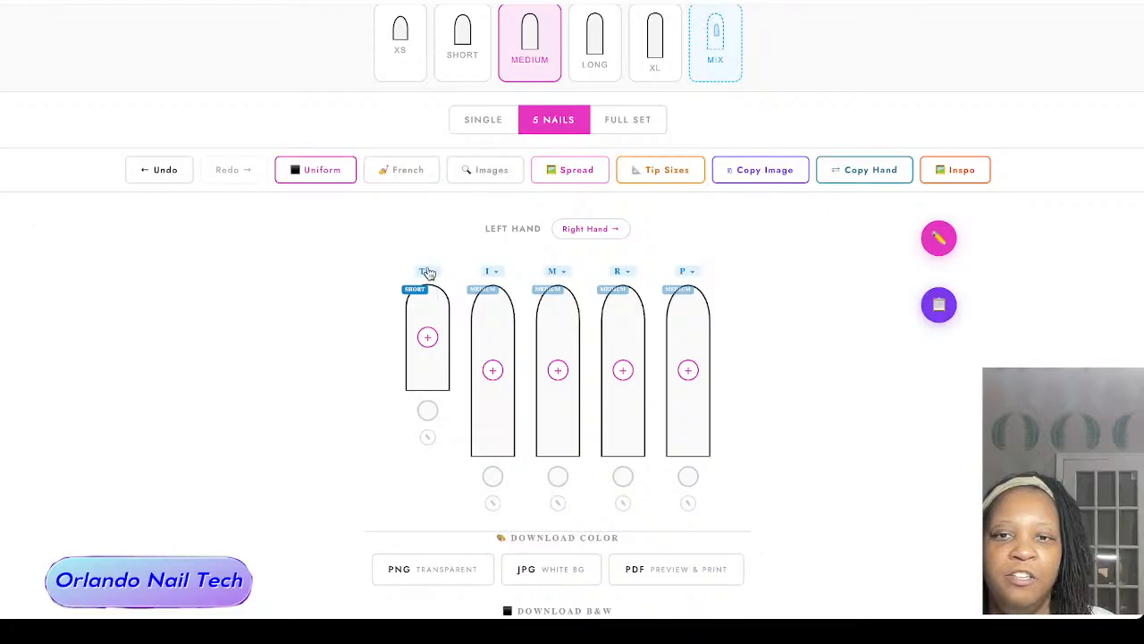
click(429, 273)
click(427, 89)
click(490, 270)
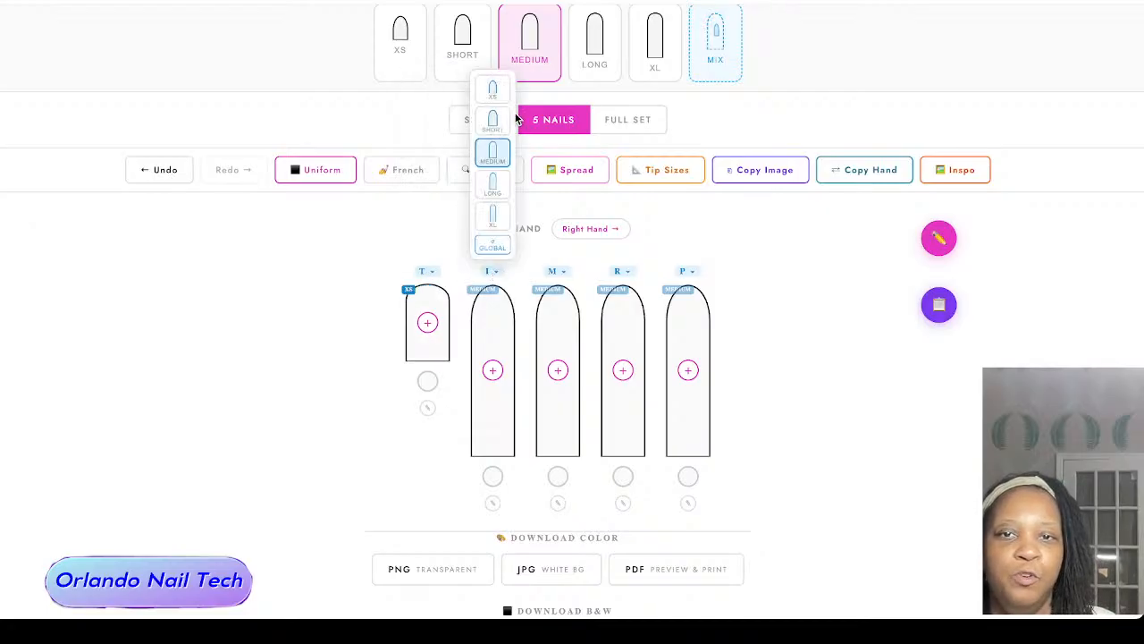
click(501, 92)
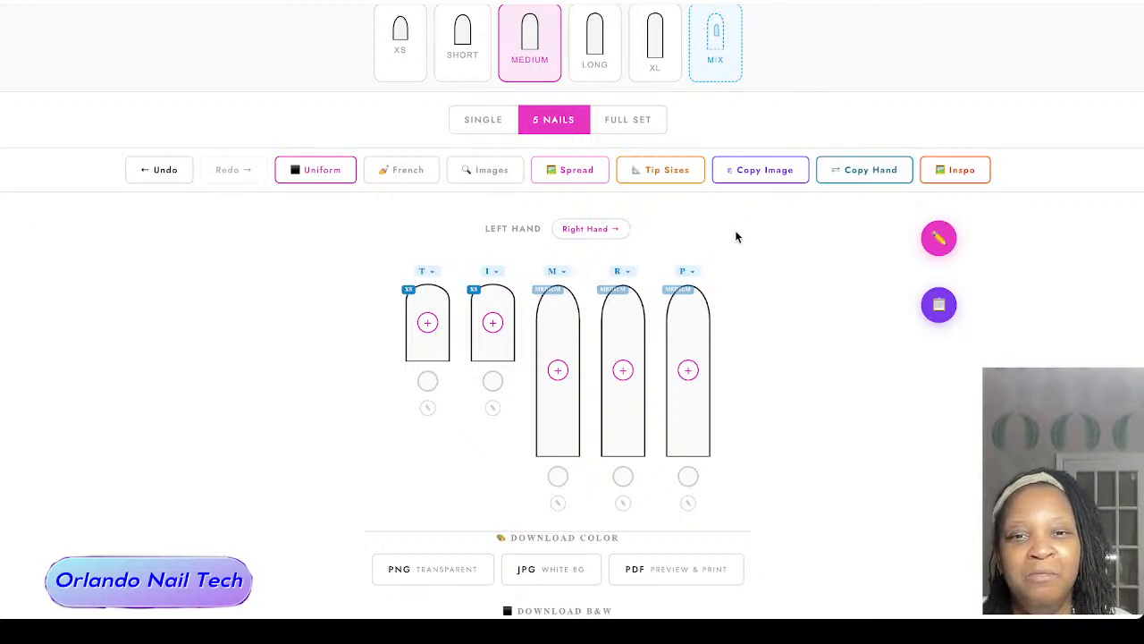
Step: Turn on mixed nail shapes alongside the mixed lengths and open the left pinky nail's length choices
scroll(724, 265, down, 1)
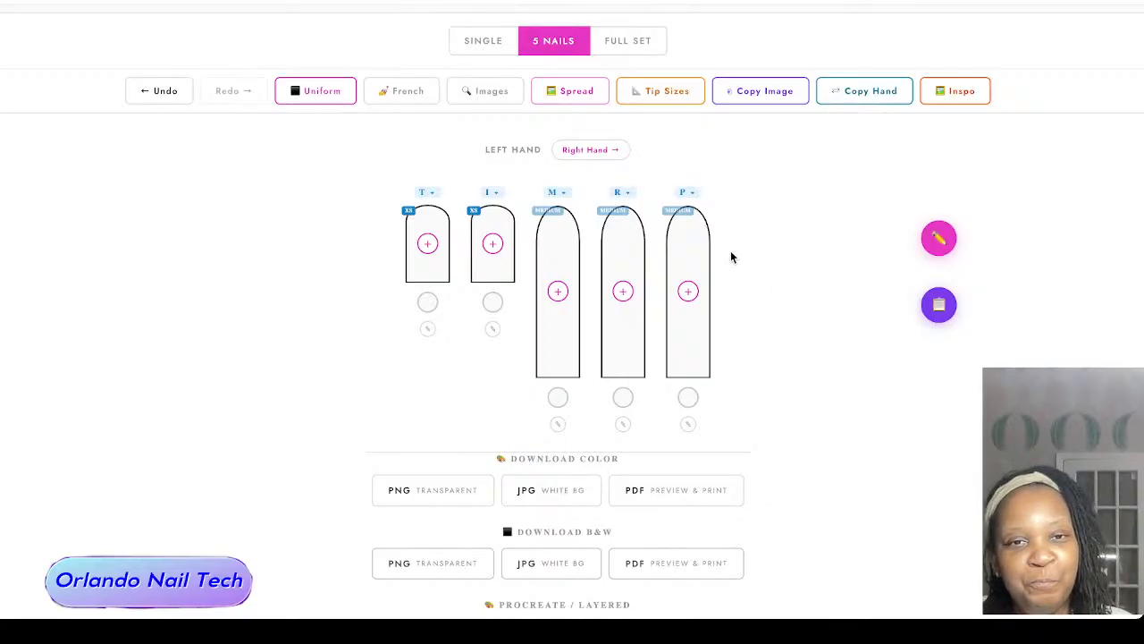
scroll(730, 257, up, 1)
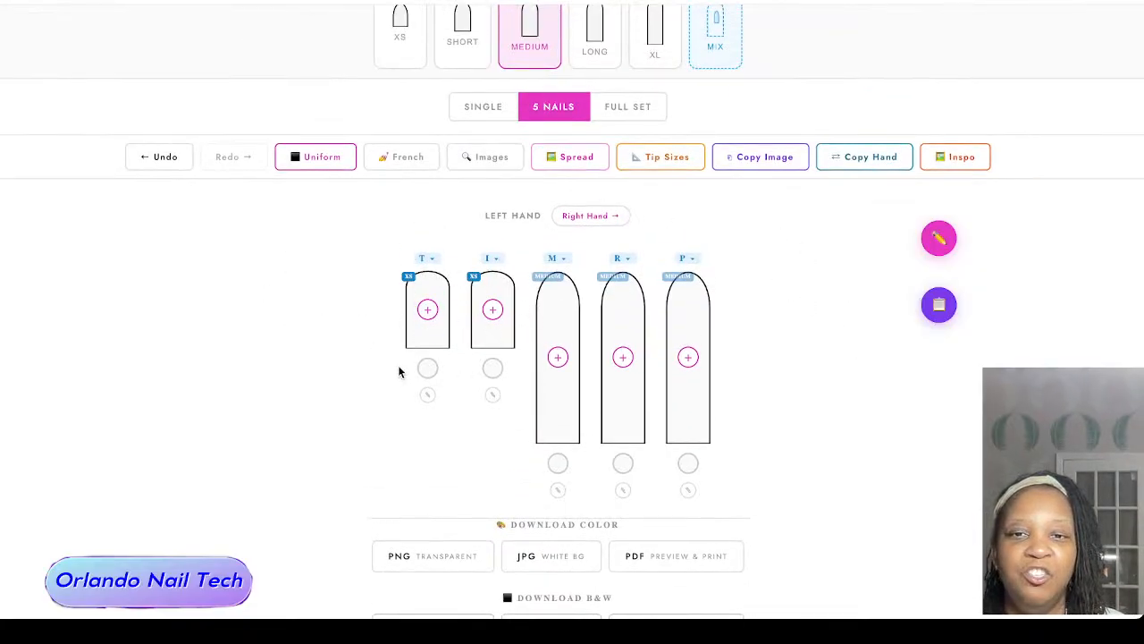
scroll(427, 377, up, 1)
scroll(271, 331, up, 2)
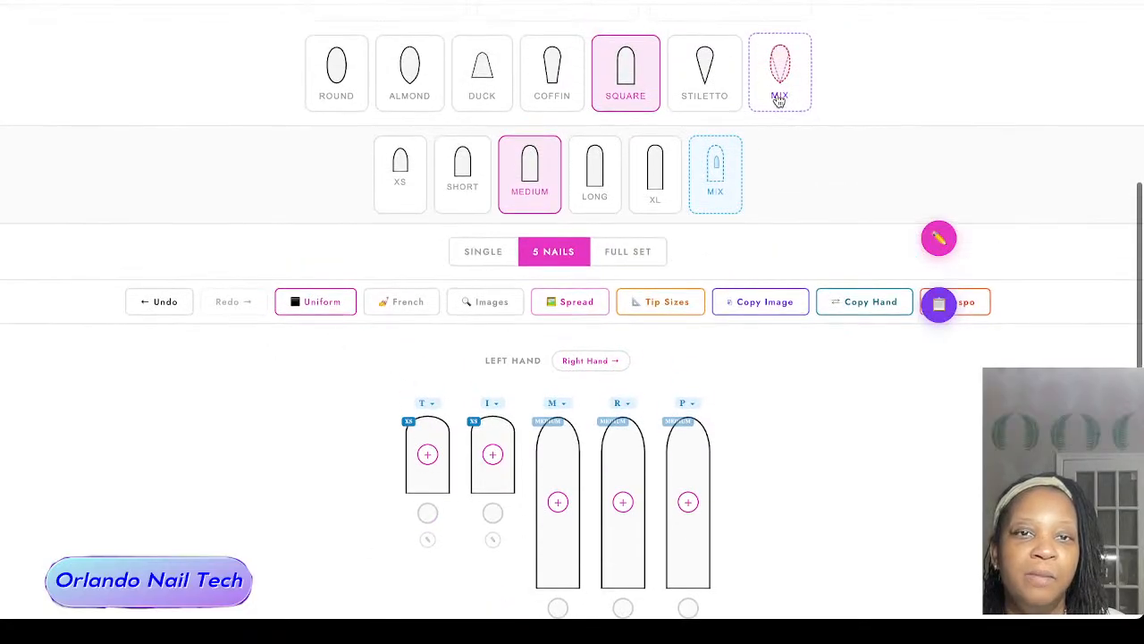
click(800, 86)
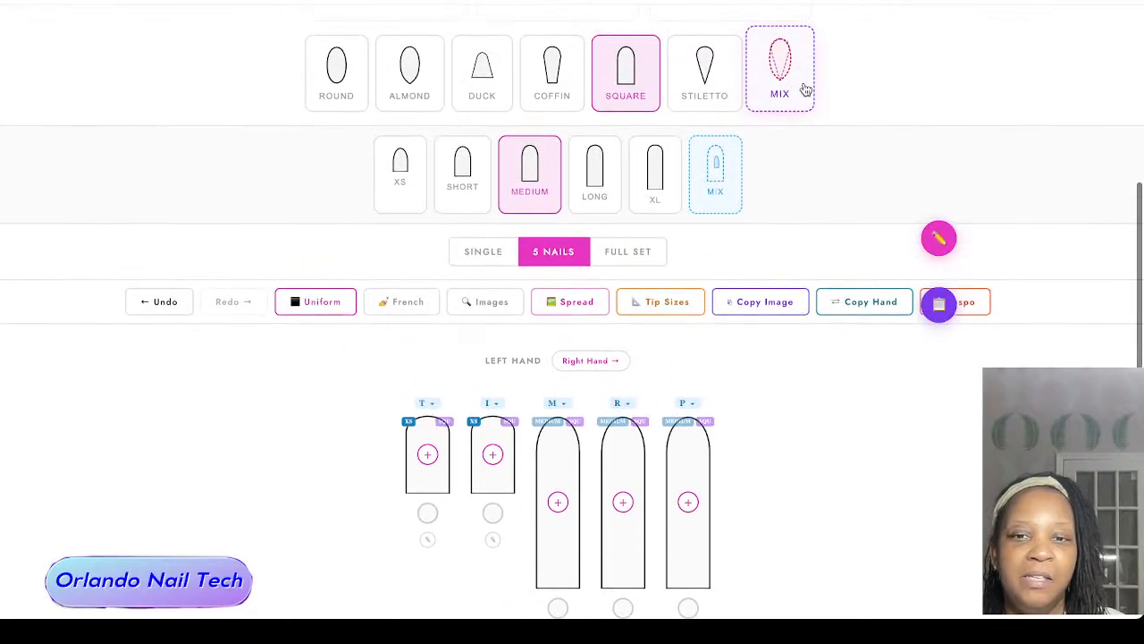
click(686, 427)
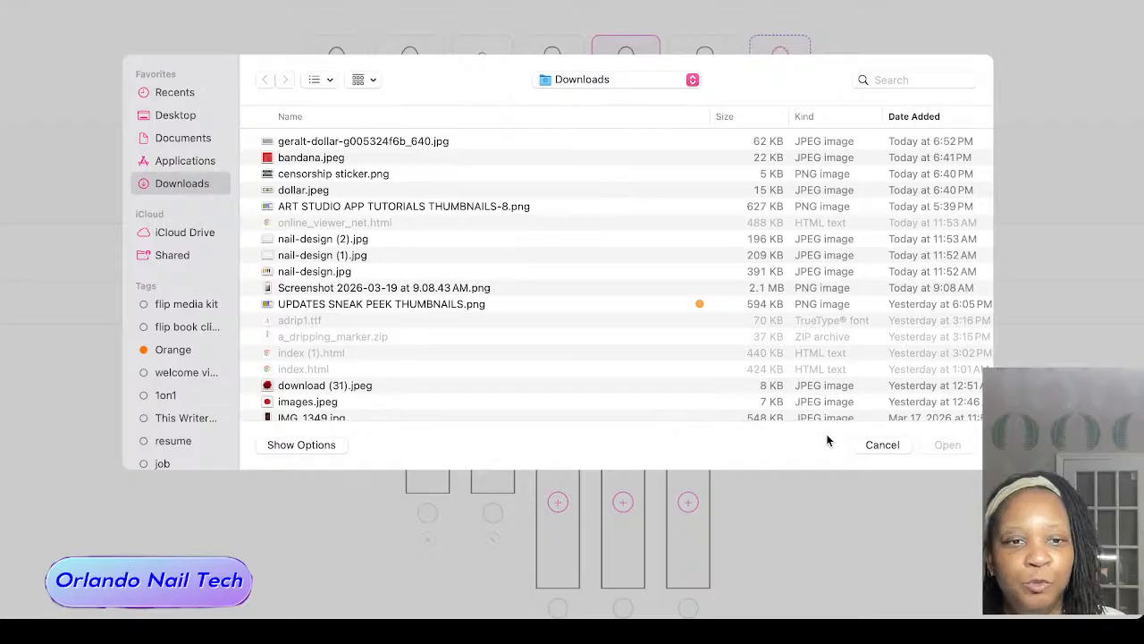
click(883, 445)
click(674, 424)
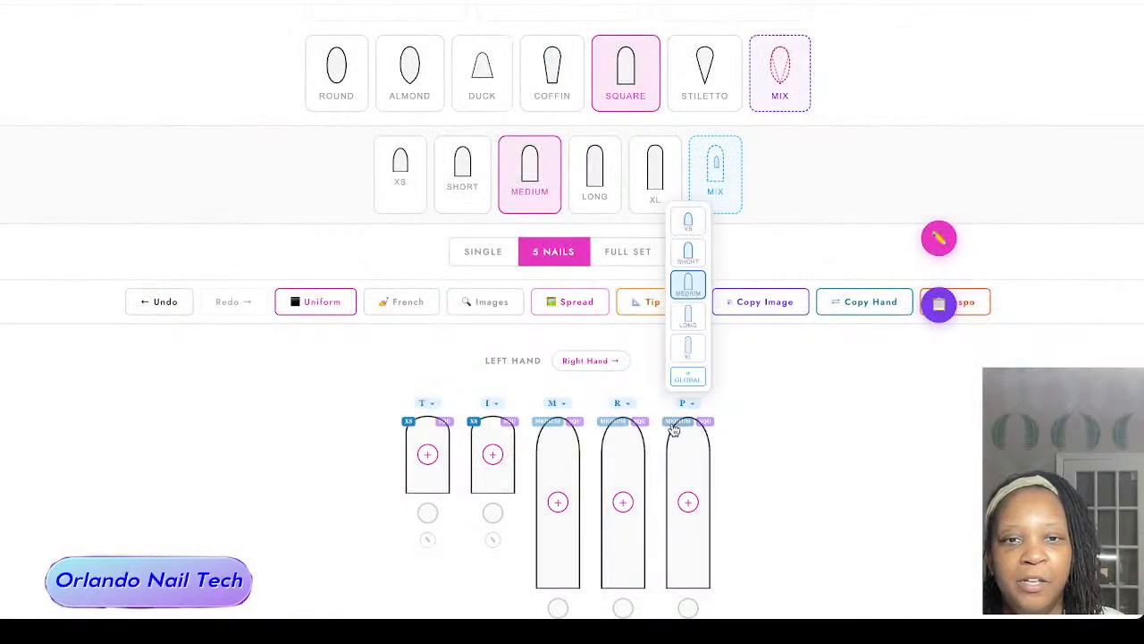
Step: Turn off both mixed nail lengths and mixed nail shapes so all five nails follow the global settings
click(717, 161)
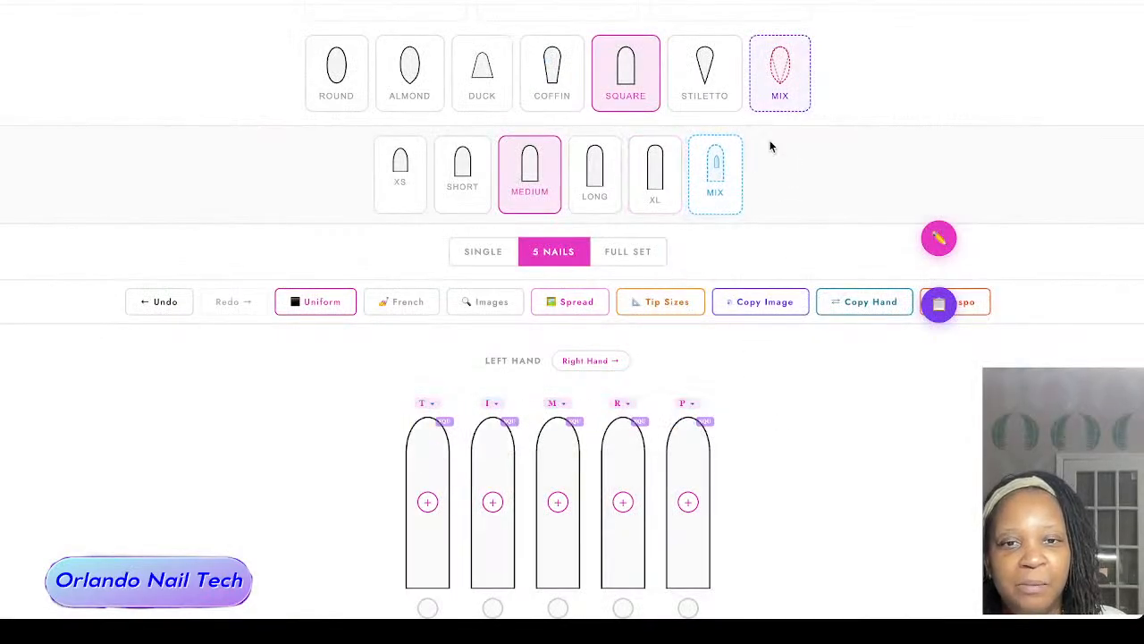
click(767, 56)
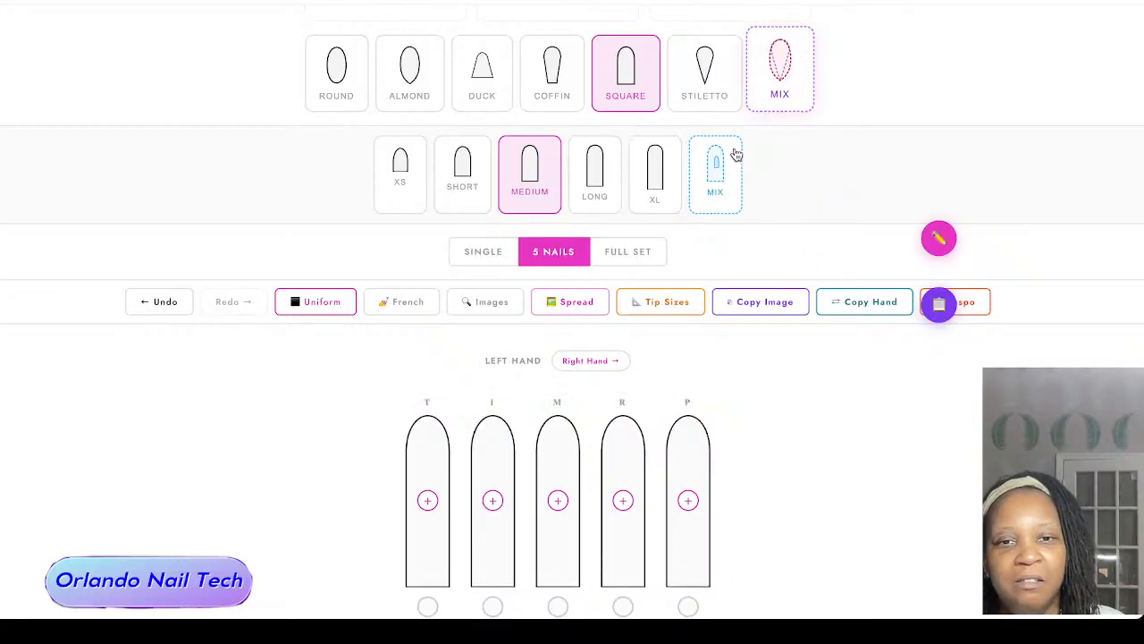
Step: Turn mixed nail shapes back on and make the left pinky nail Stiletto
click(767, 79)
click(688, 403)
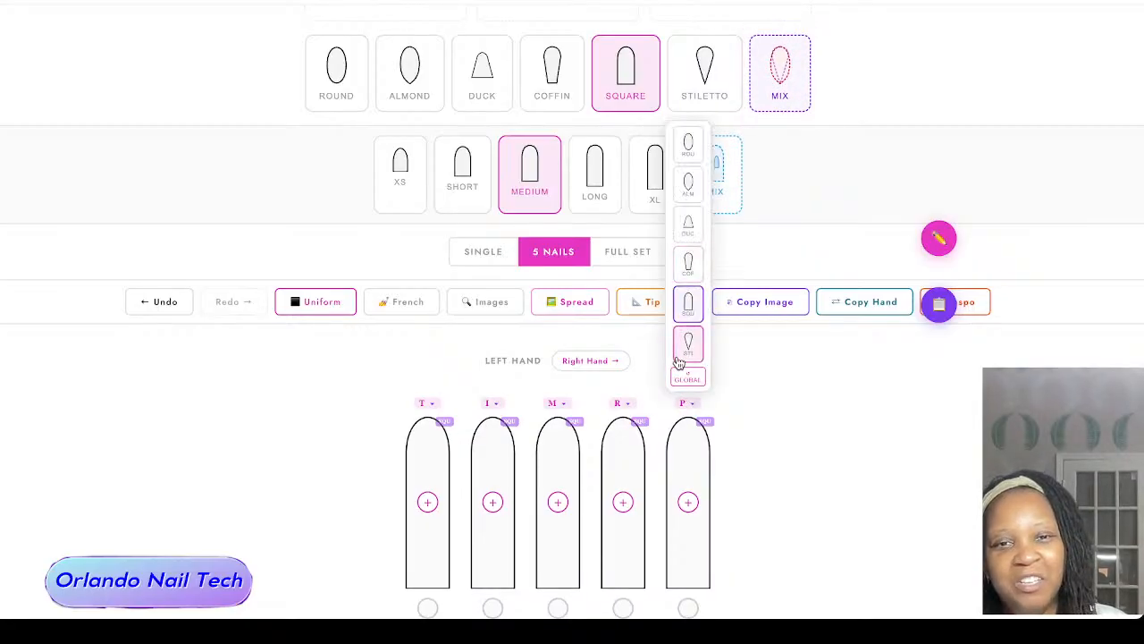
click(679, 358)
Step: Turn on mixed nail lengths, setting the left thumb nail to XS and the left index nail to Short
click(728, 178)
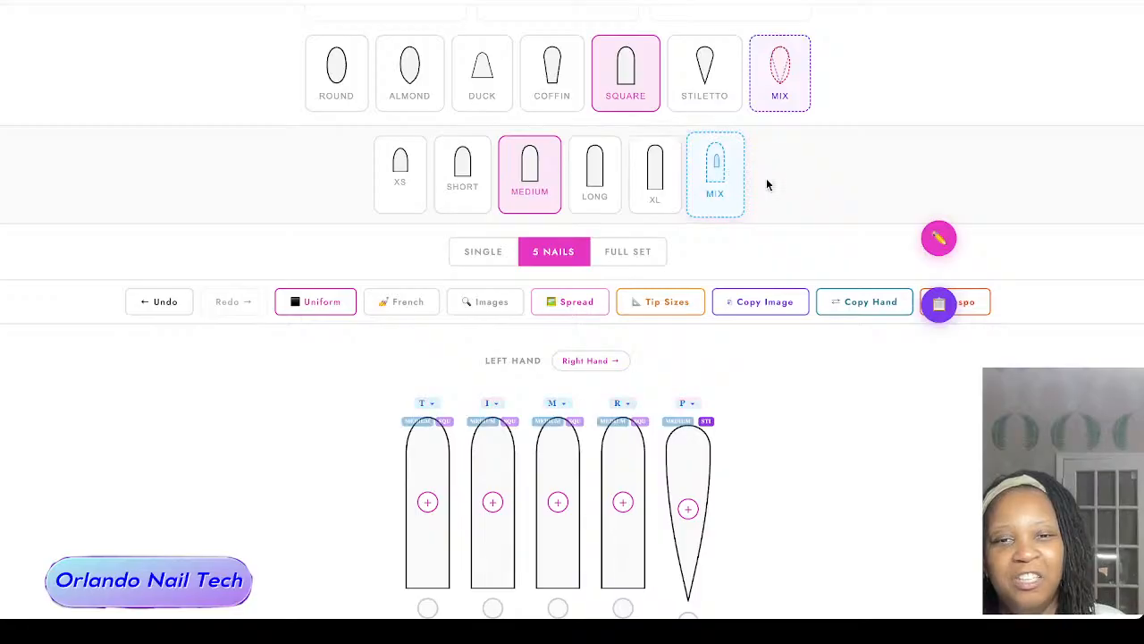
click(418, 421)
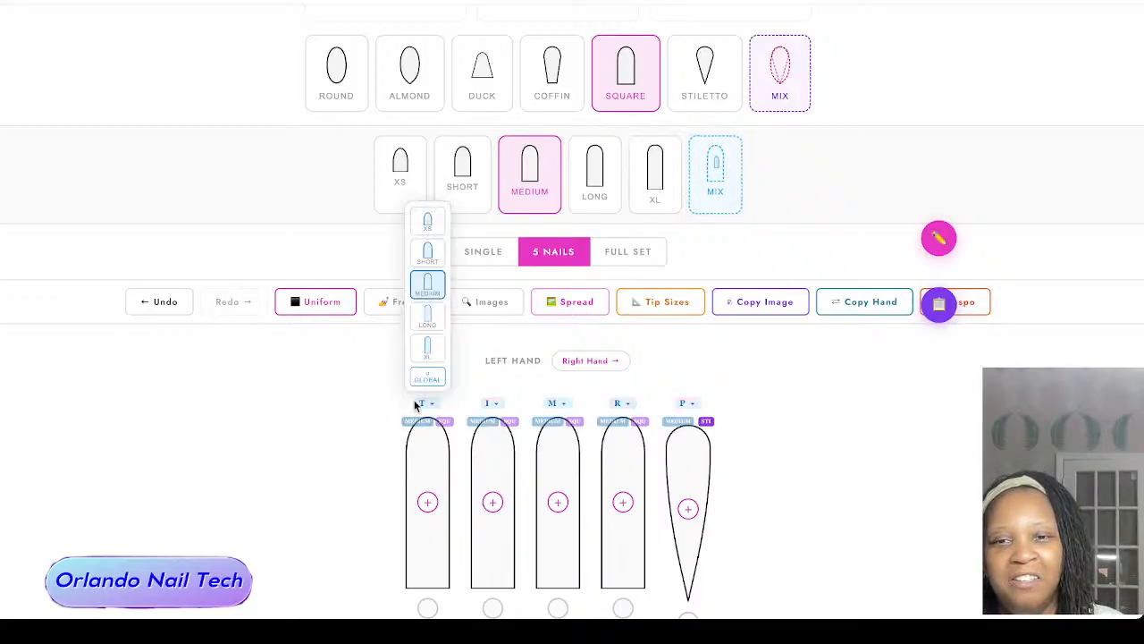
click(427, 221)
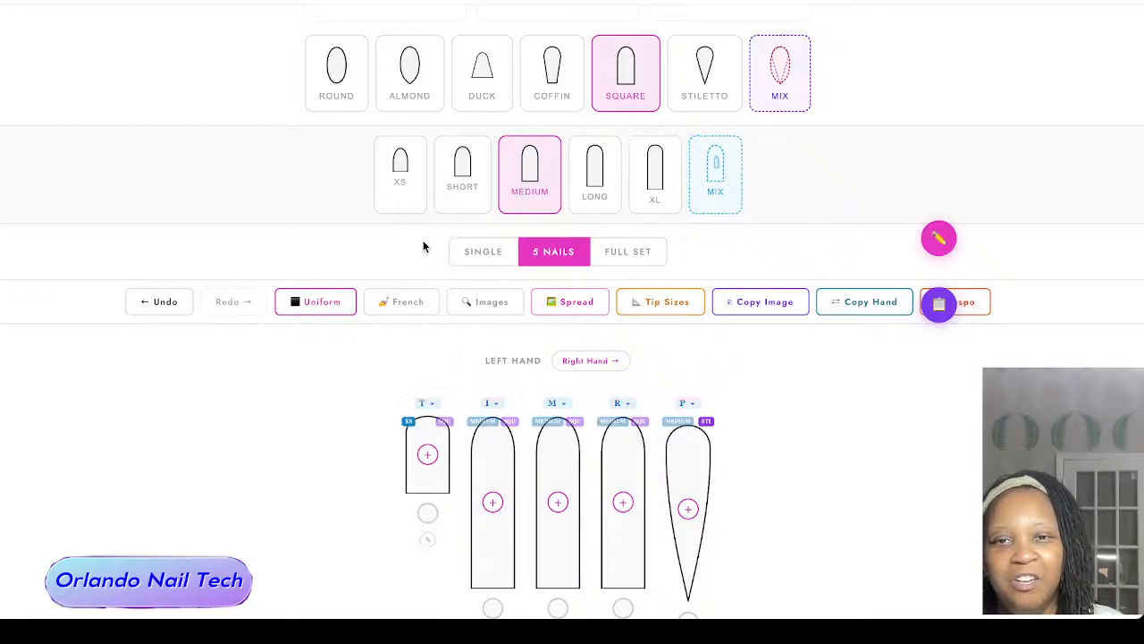
click(479, 424)
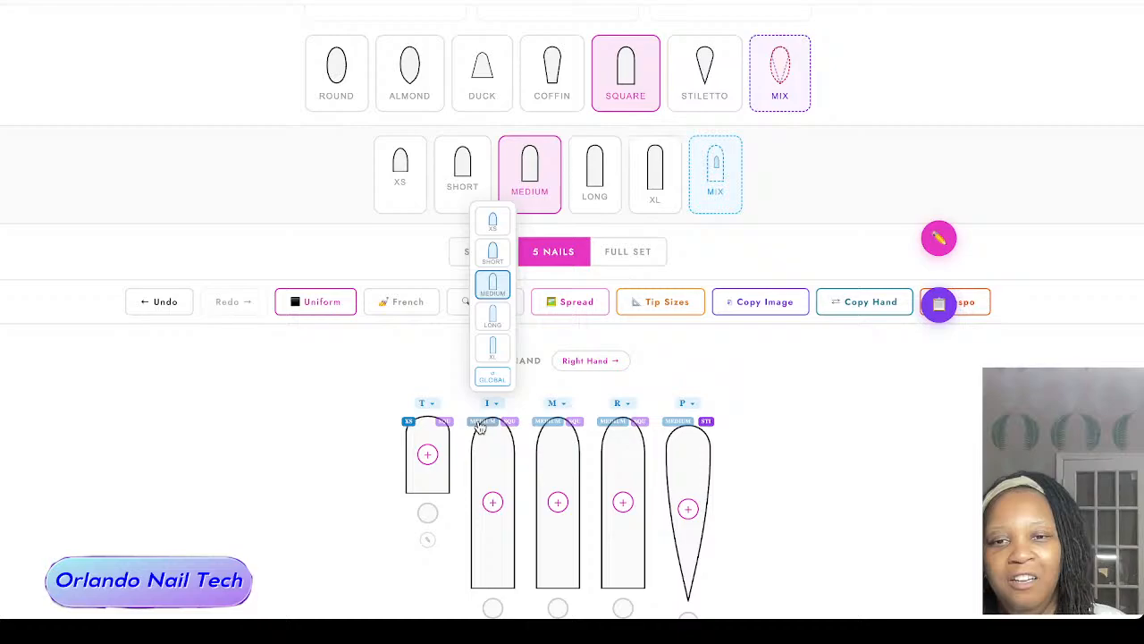
click(505, 257)
Step: Set the left index nail's length to XS
click(495, 408)
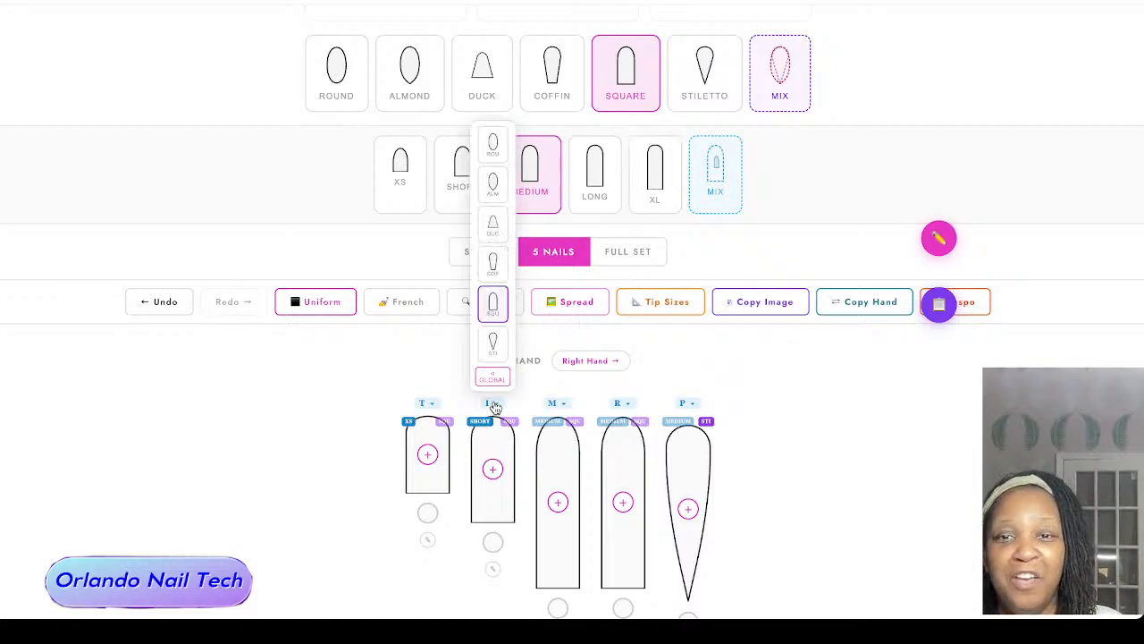
click(472, 421)
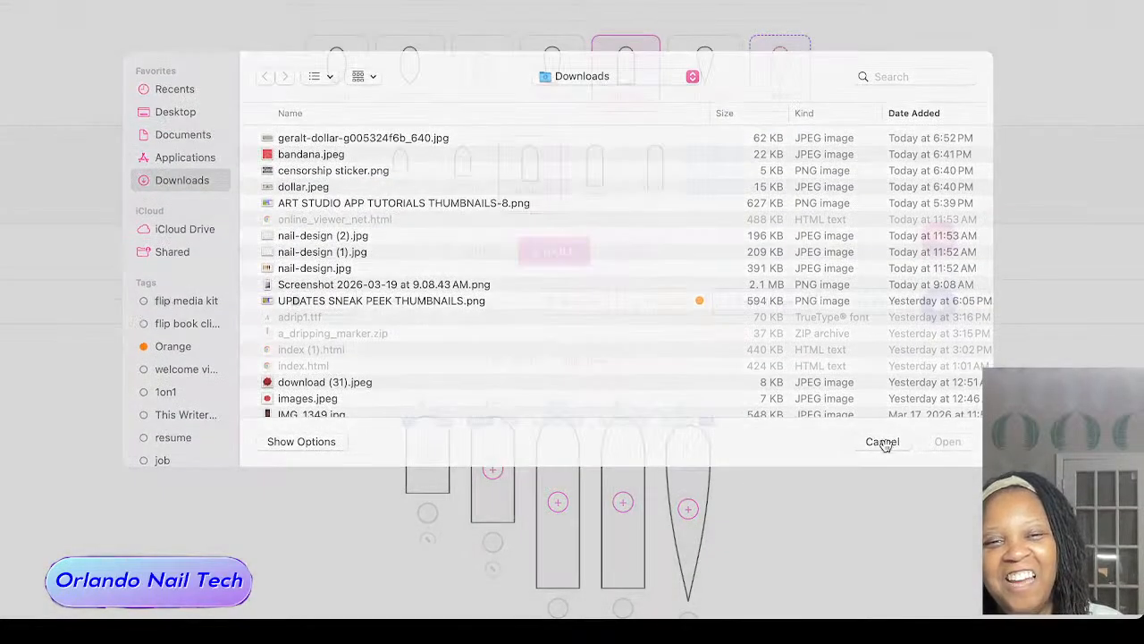
click(882, 444)
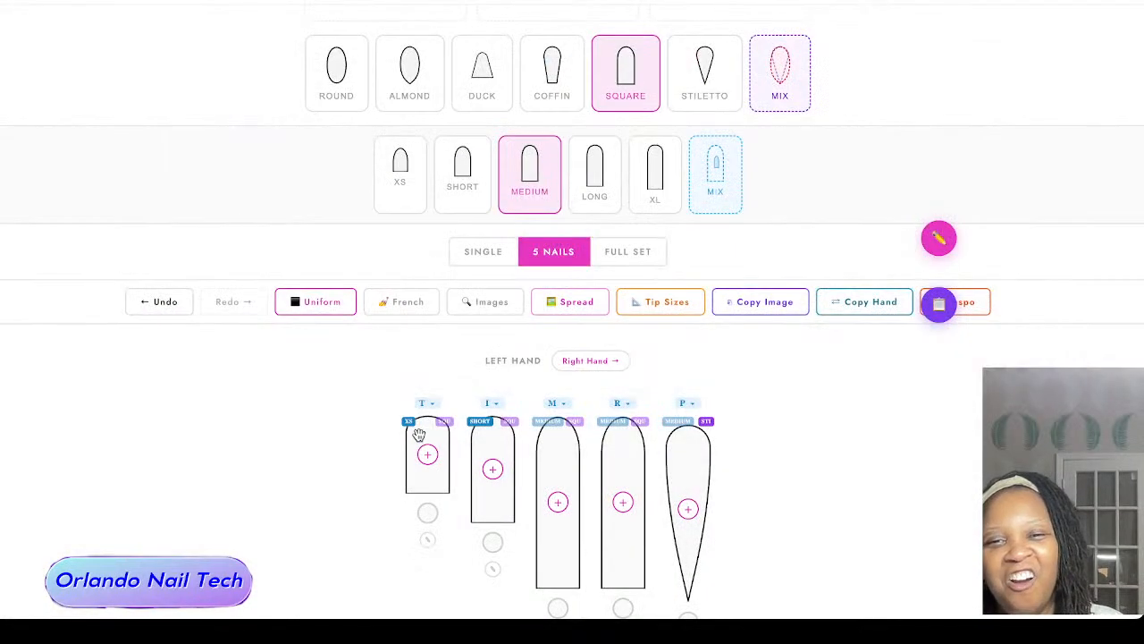
click(480, 428)
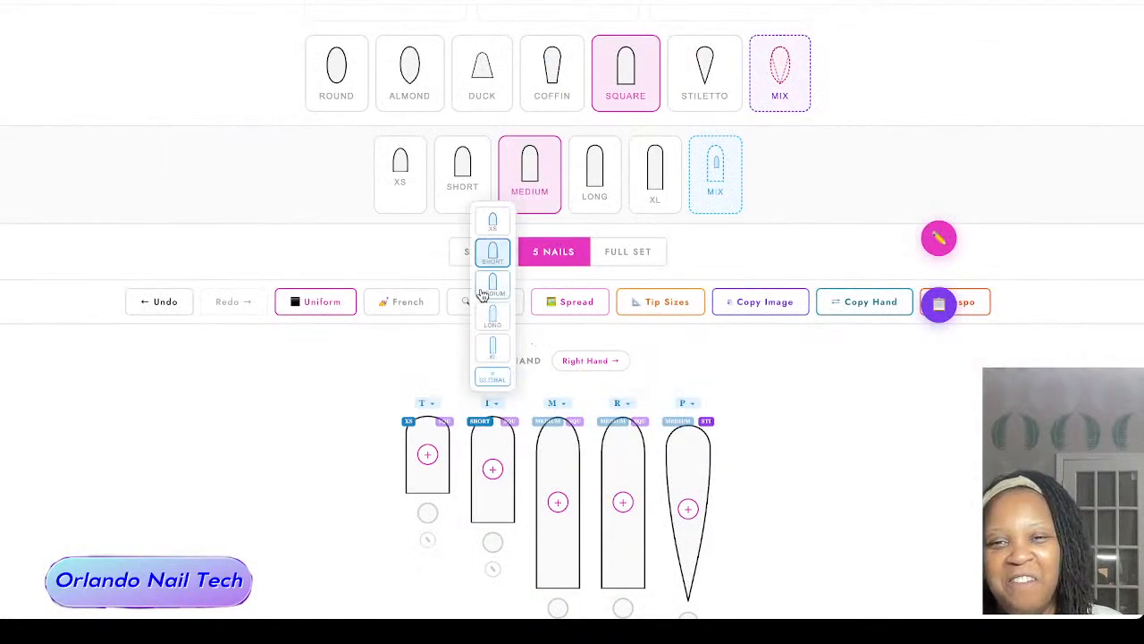
click(492, 224)
scroll(794, 436, down, 2)
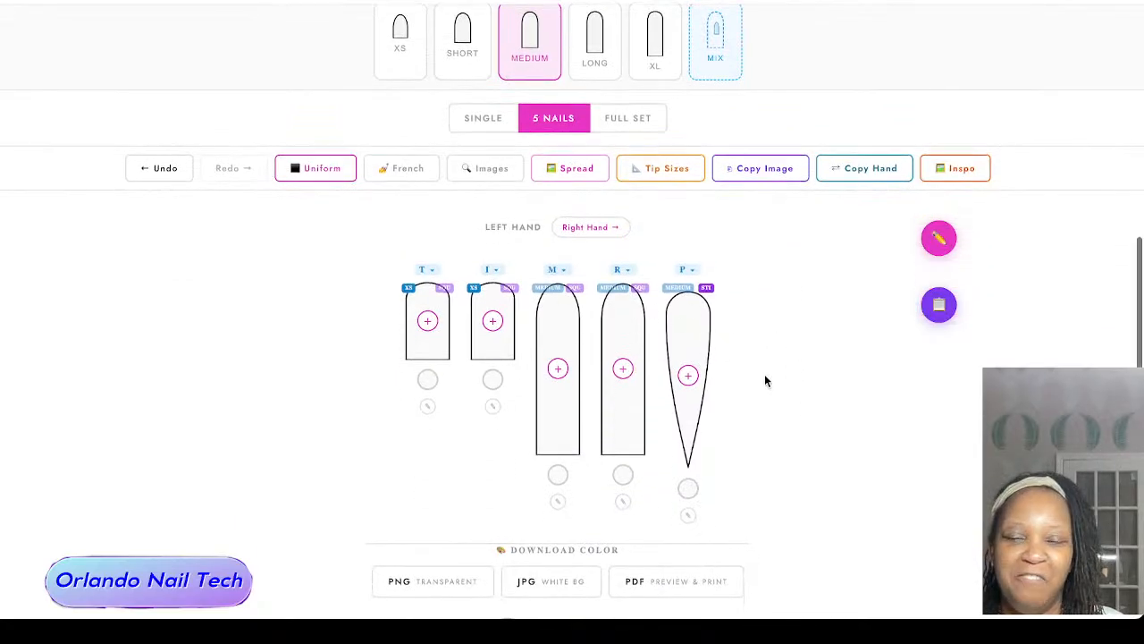
scroll(764, 373, up, 1)
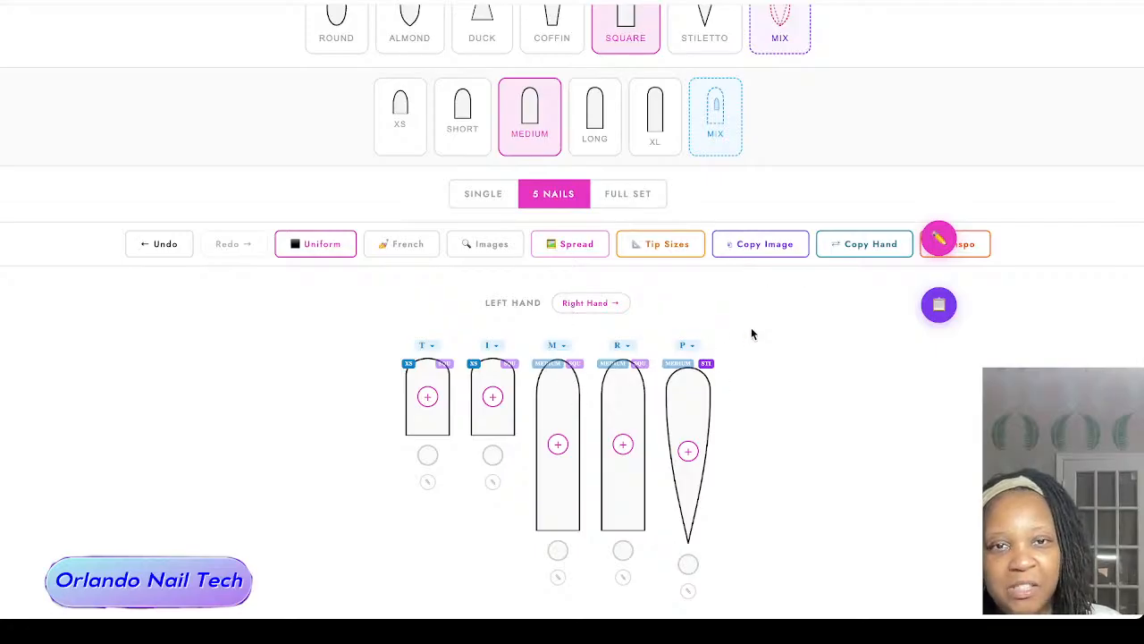
Step: Turn off mixed lengths and mixed shapes to return every nail to the global Medium Square
click(715, 116)
click(802, 47)
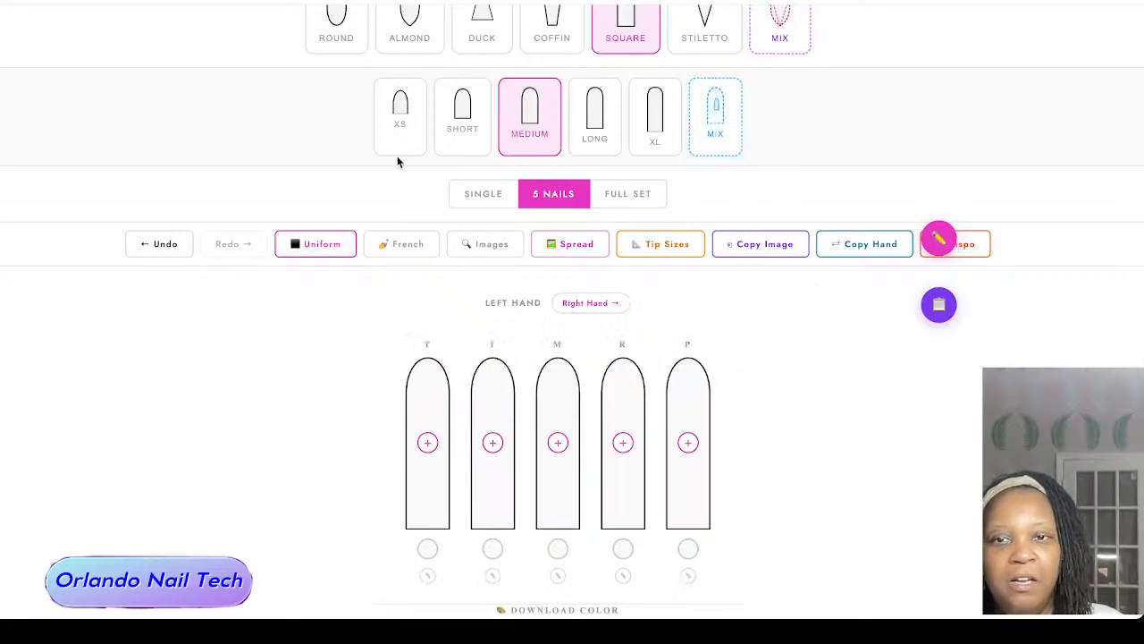
Step: View the options for spreading one image across the nails and leave without uploading an image
click(556, 243)
click(660, 416)
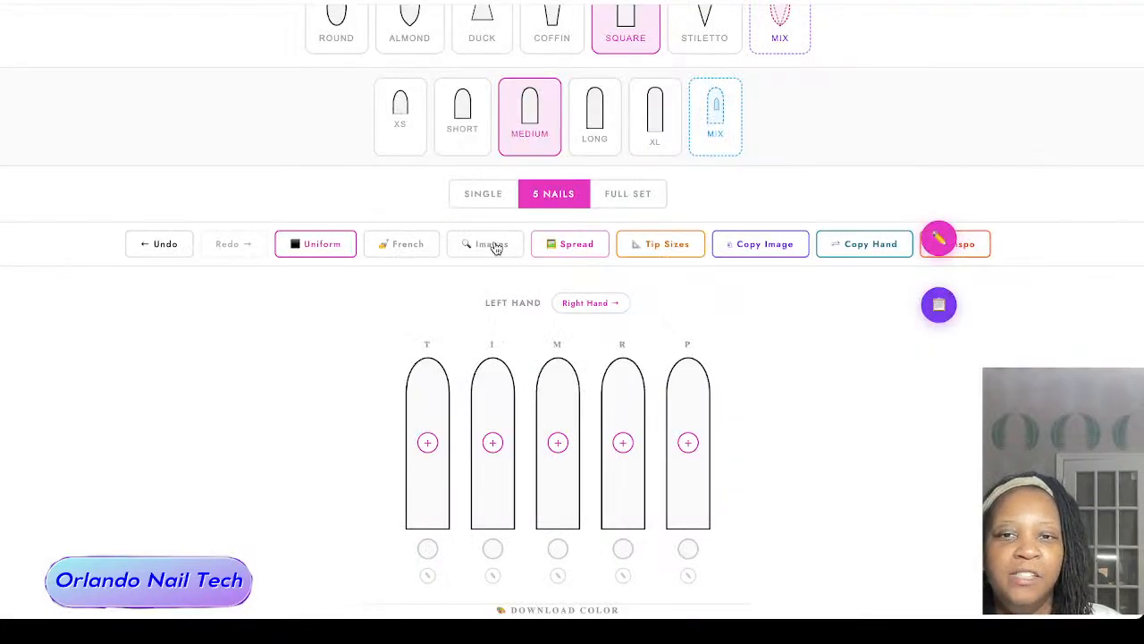
click(589, 257)
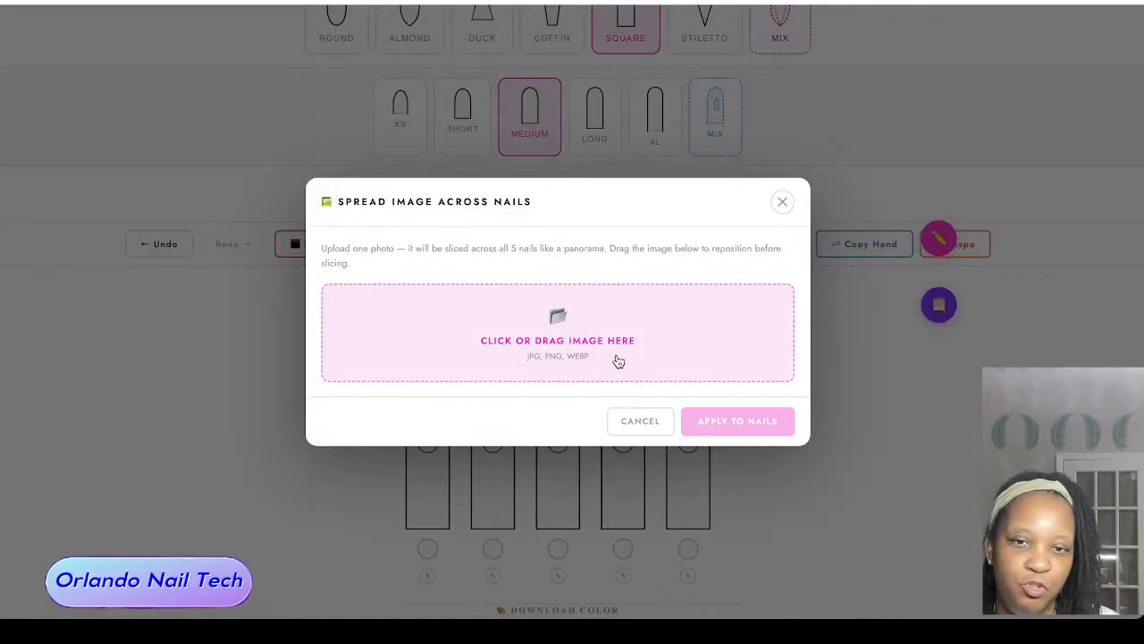
click(640, 421)
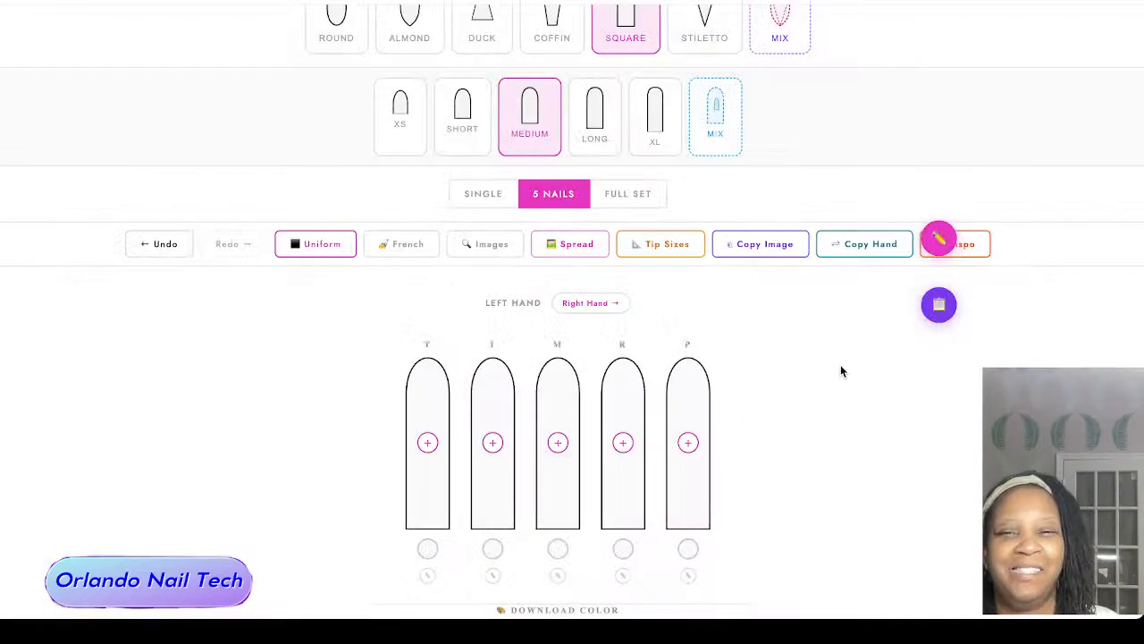
Step: Clear the bandana search in the royalty-free image search and look up marble textures with the Marble quick search
click(486, 243)
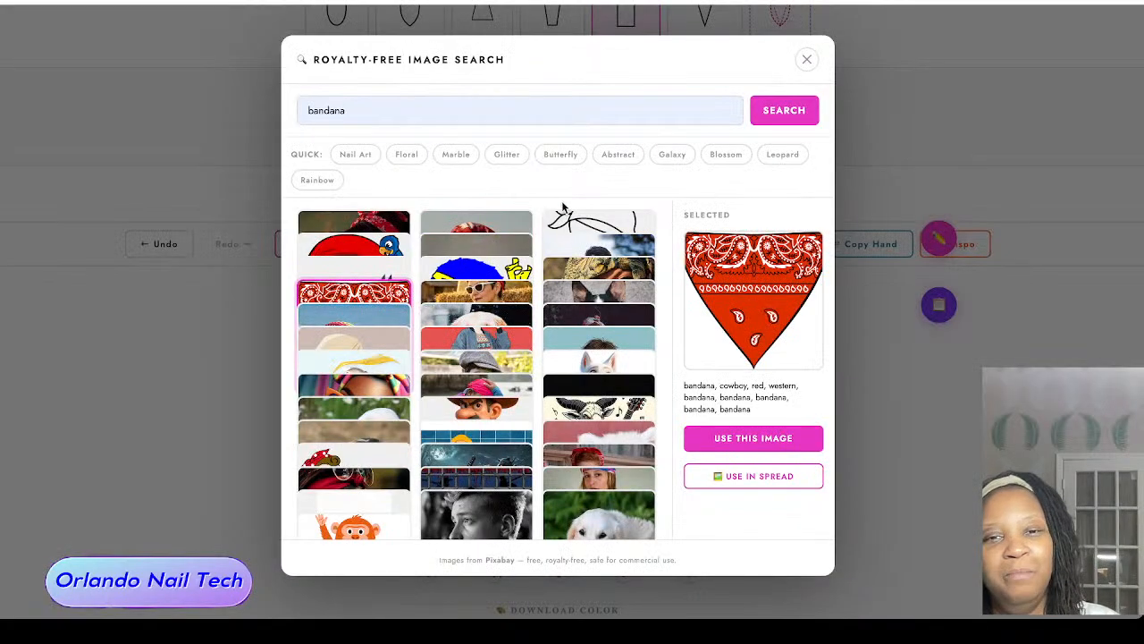
scroll(509, 418, down, 2)
scroll(510, 418, up, 1)
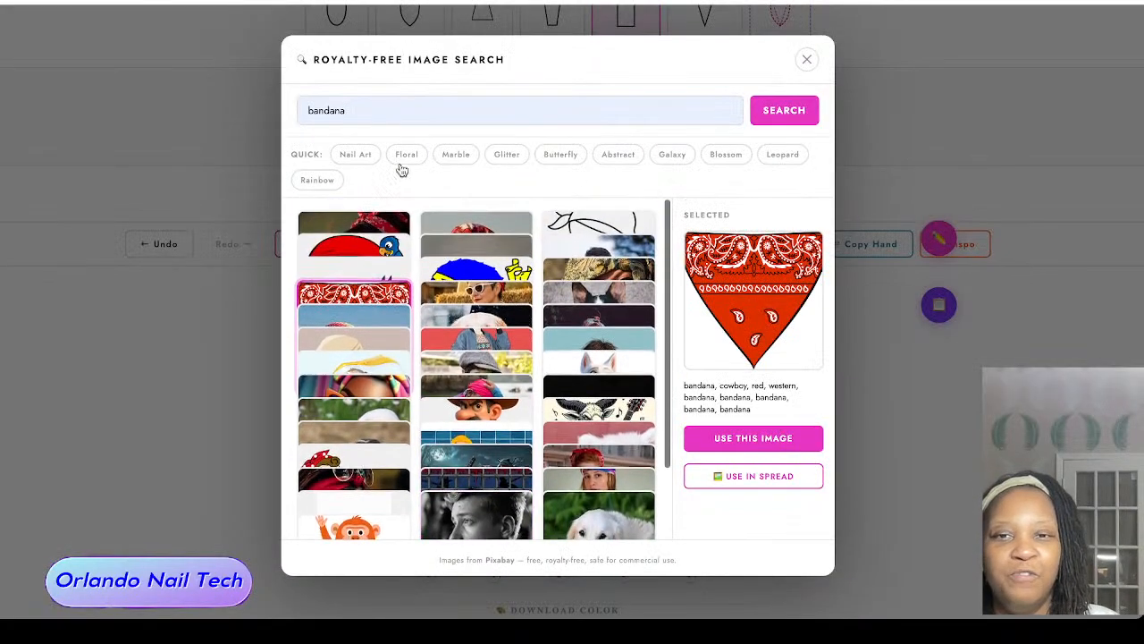
triple_click(494, 111)
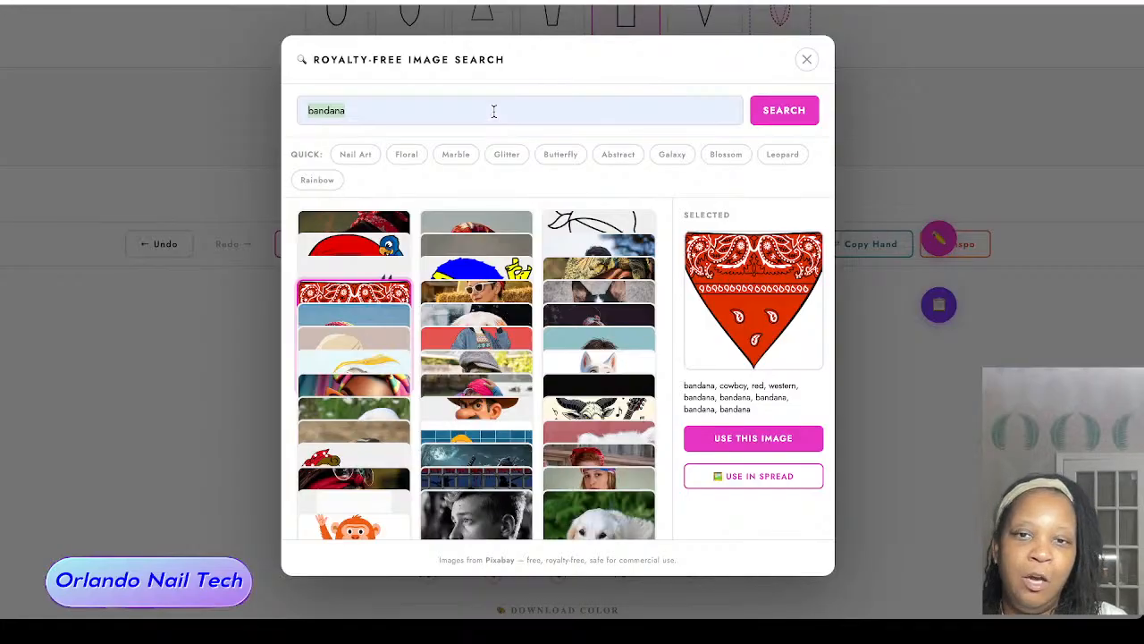
key(BackSpace)
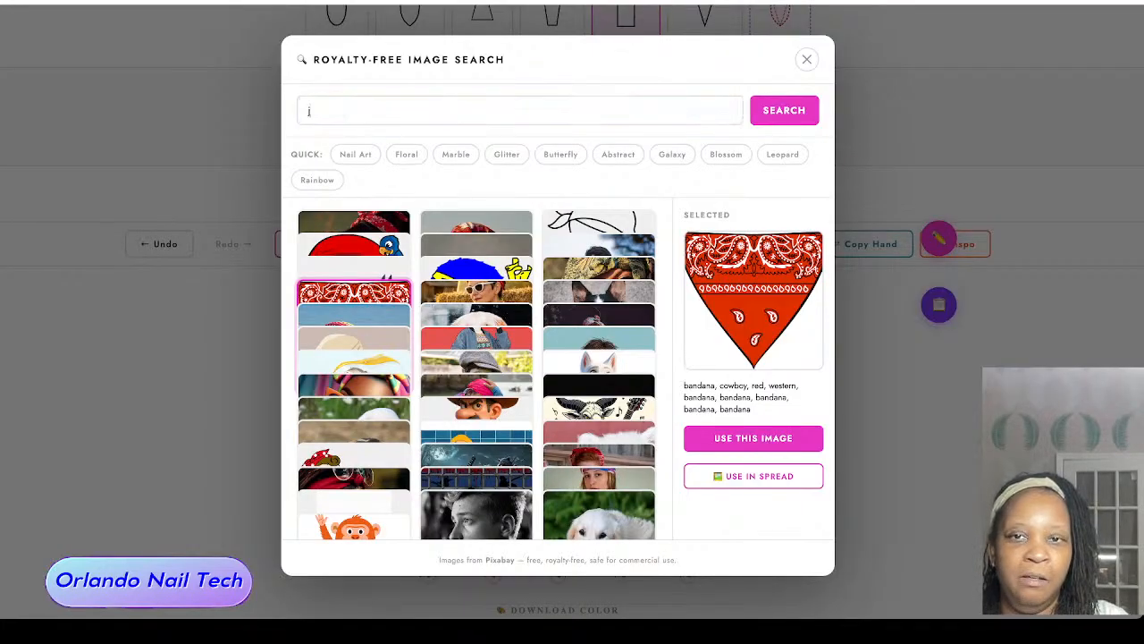
click(458, 157)
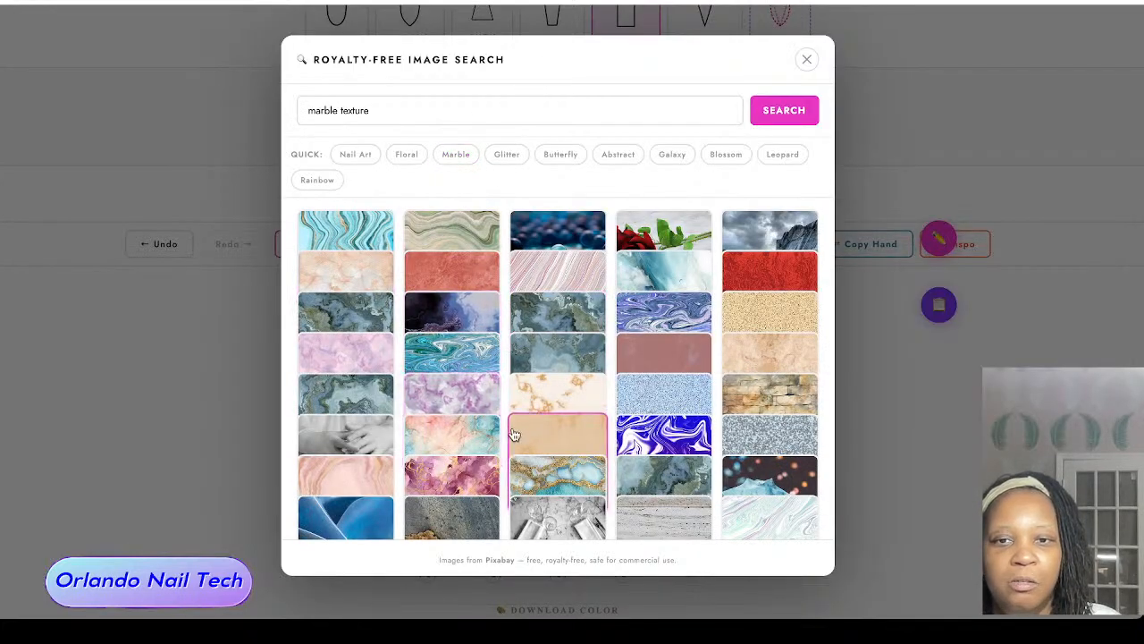
Step: Choose the pink and gold marble image and apply it to all nails
click(465, 471)
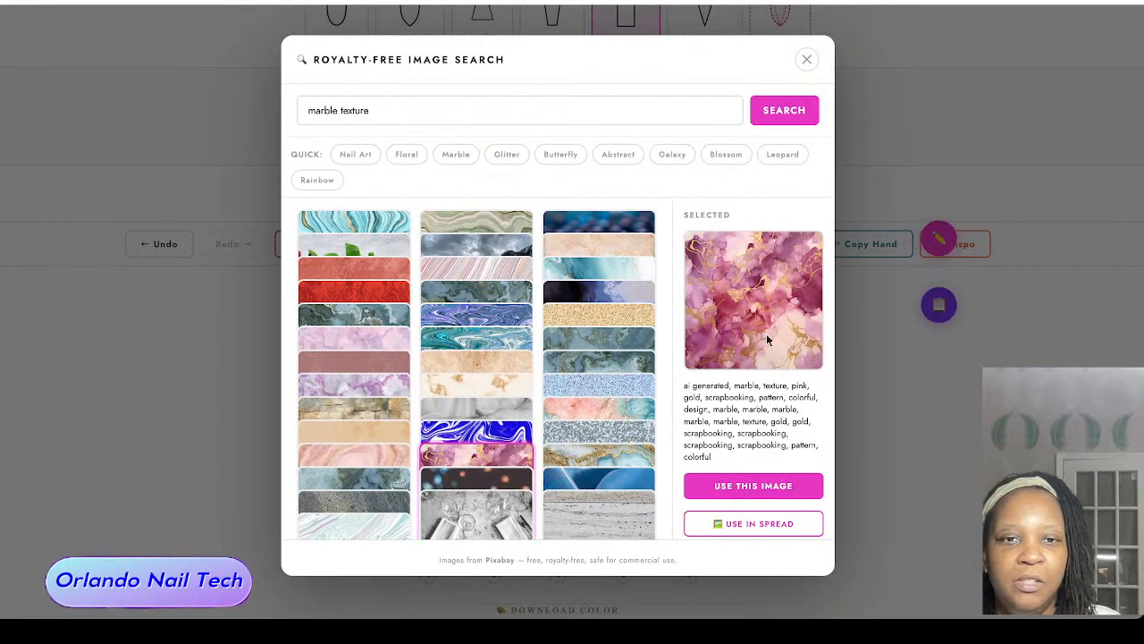
click(793, 485)
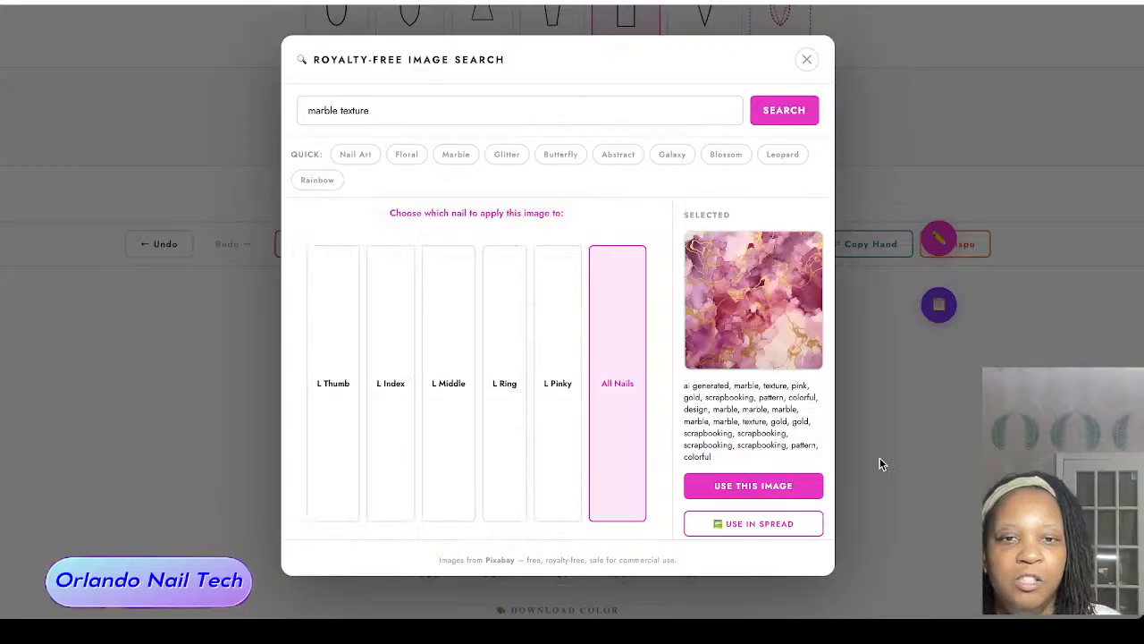
click(626, 383)
Step: Open the PDF preview and print settings for the color design and set the page orientation to Portrait
scroll(842, 410, down, 1)
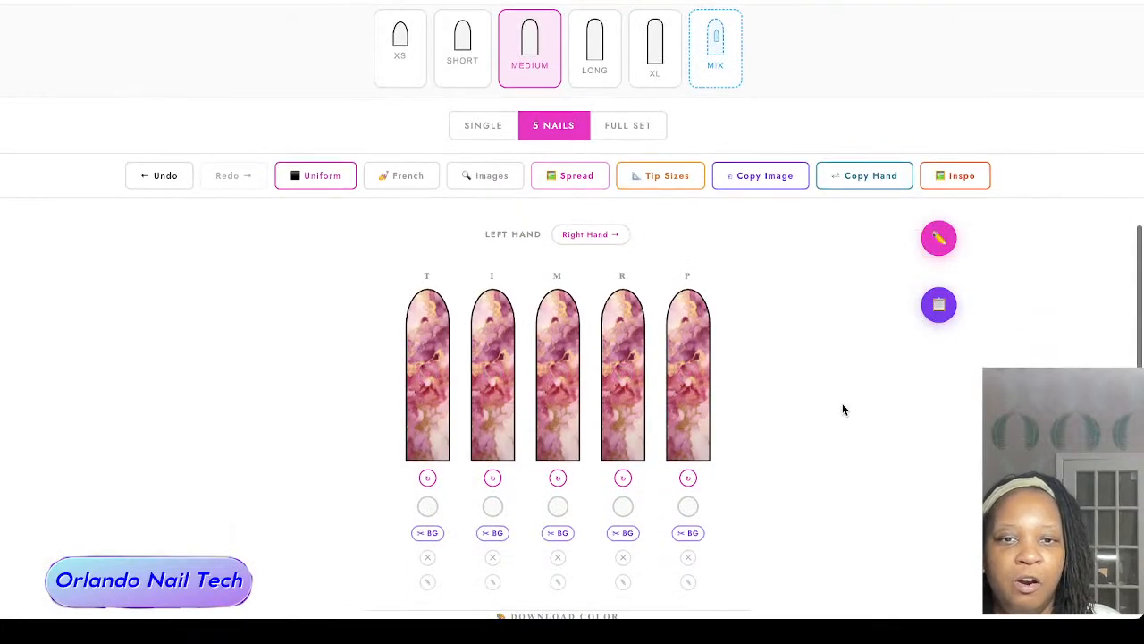
scroll(742, 384, down, 3)
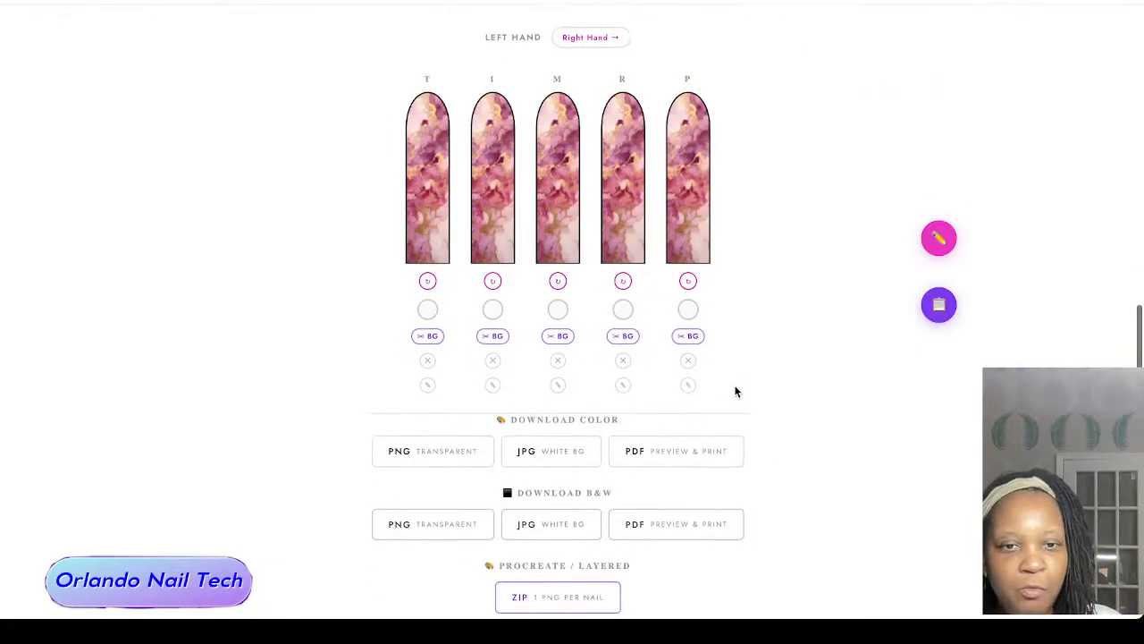
click(685, 450)
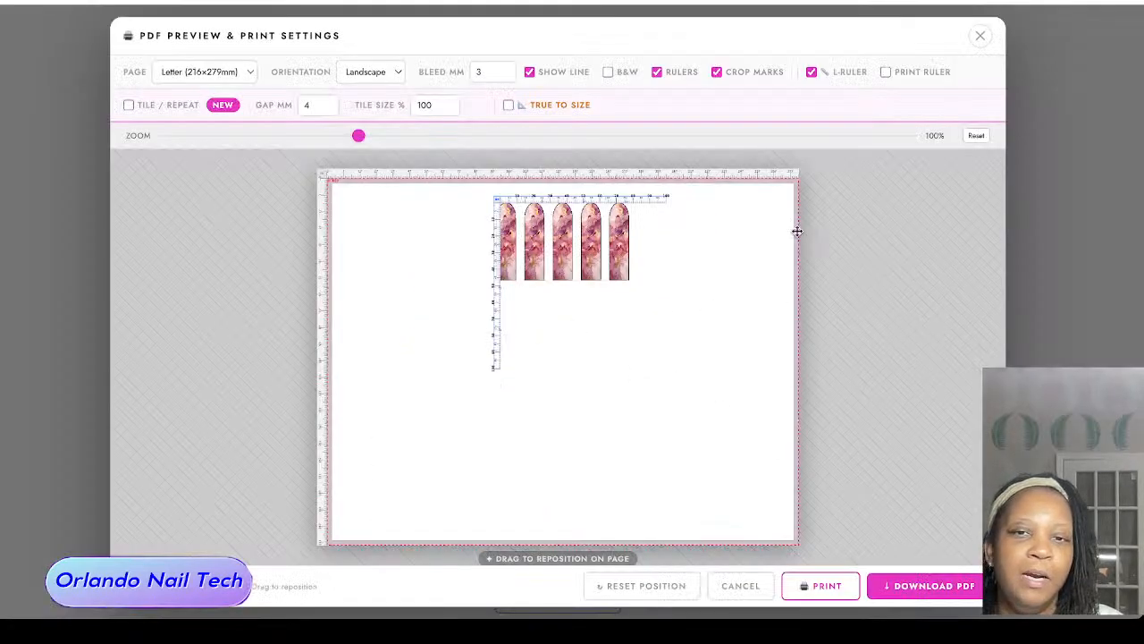
click(362, 77)
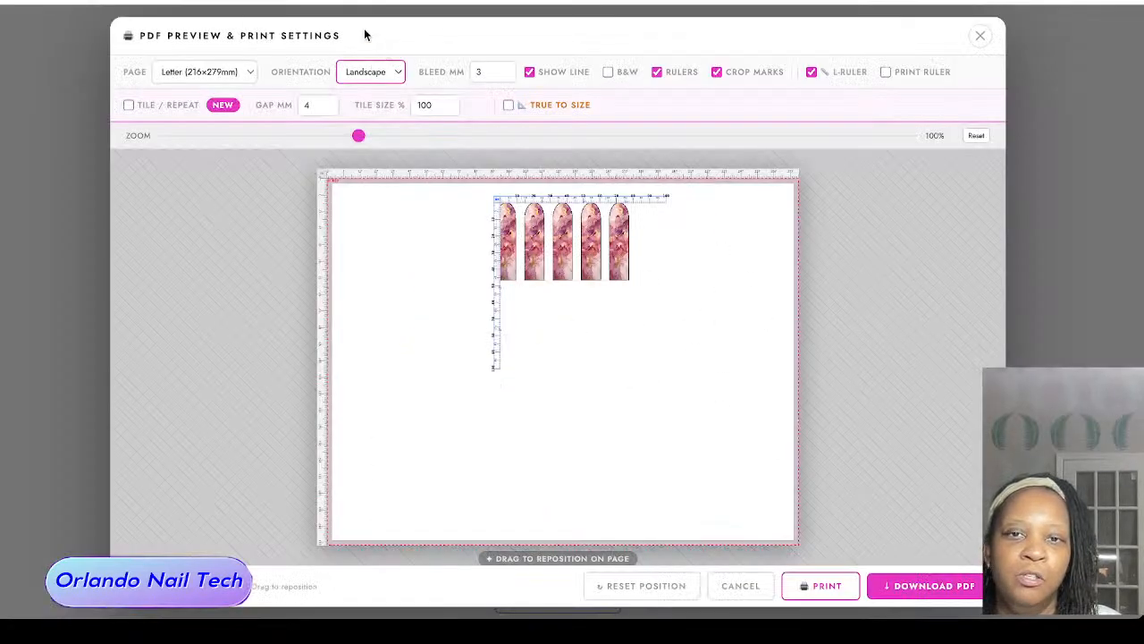
click(364, 29)
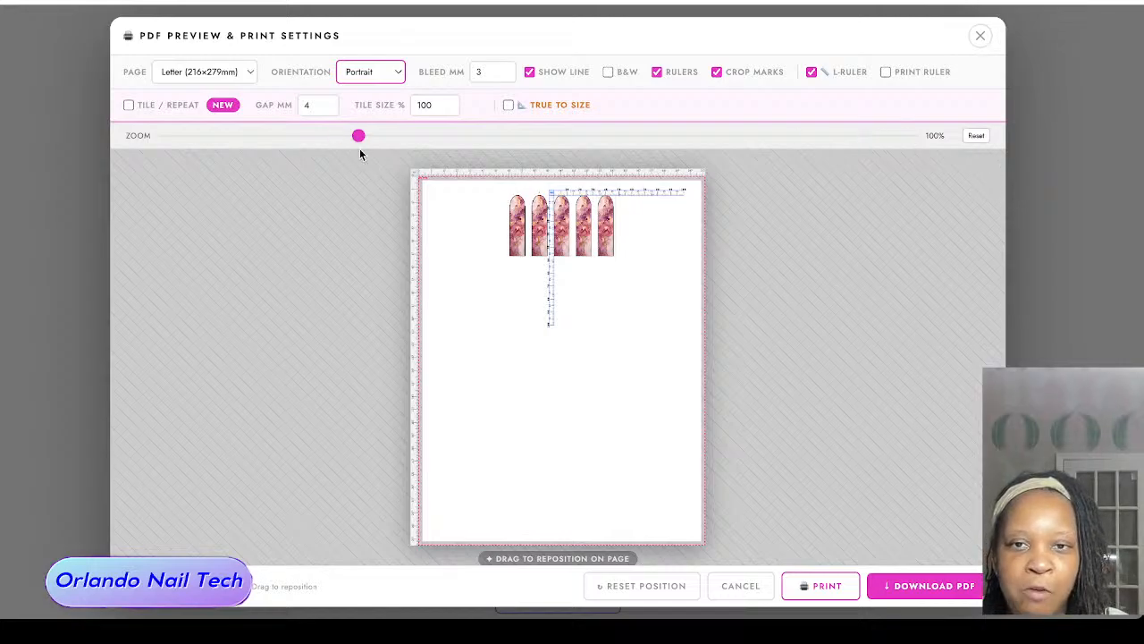
Step: Move the L-ruler and the row of nails to the page's upper-left corner, with the nails just inside the ruler
drag(552, 193, 437, 185)
drag(574, 220, 492, 209)
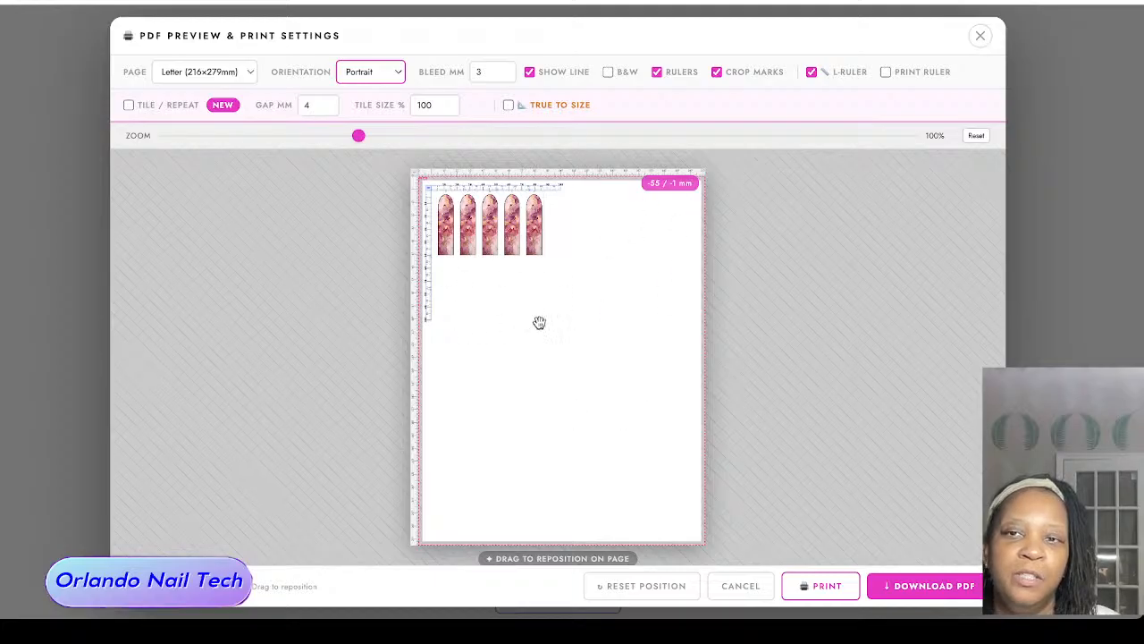
click(237, 72)
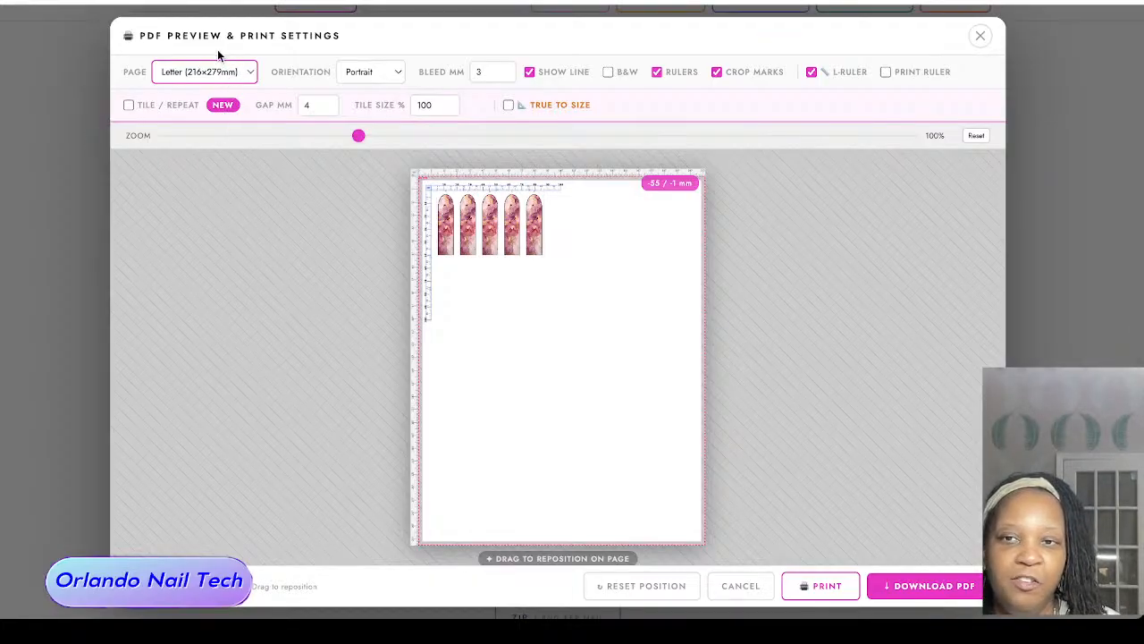
click(389, 75)
drag(483, 223, 490, 181)
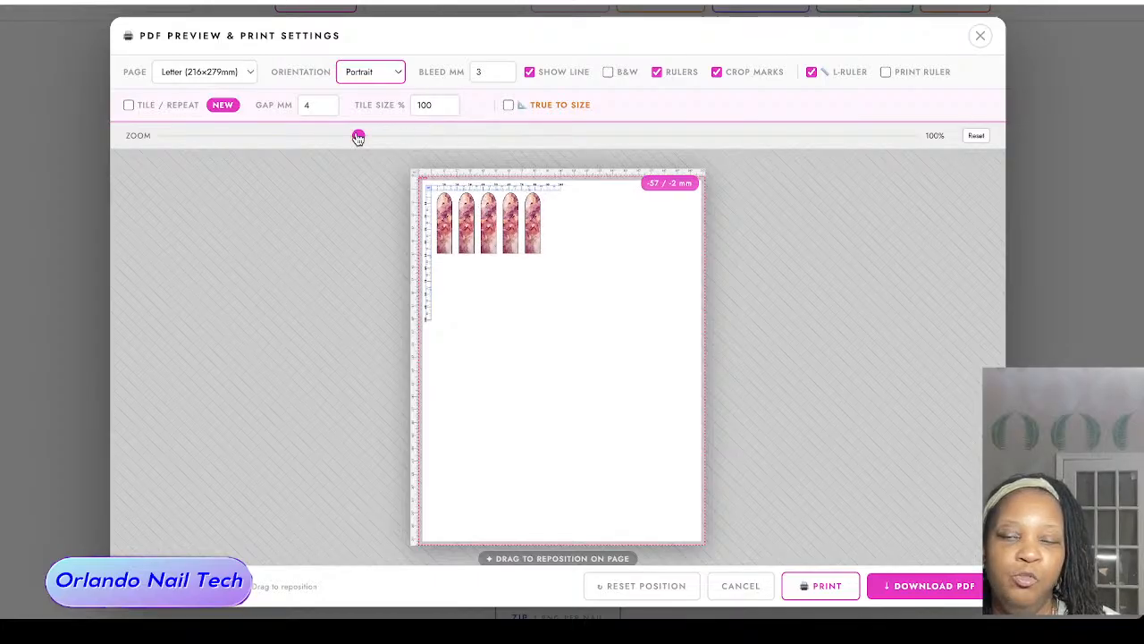
mouse_move(358, 134)
mouse_down()
mouse_move(772, 132)
mouse_move(455, 135)
mouse_move(399, 170)
mouse_move(399, 143)
mouse_move(359, 136)
mouse_up()
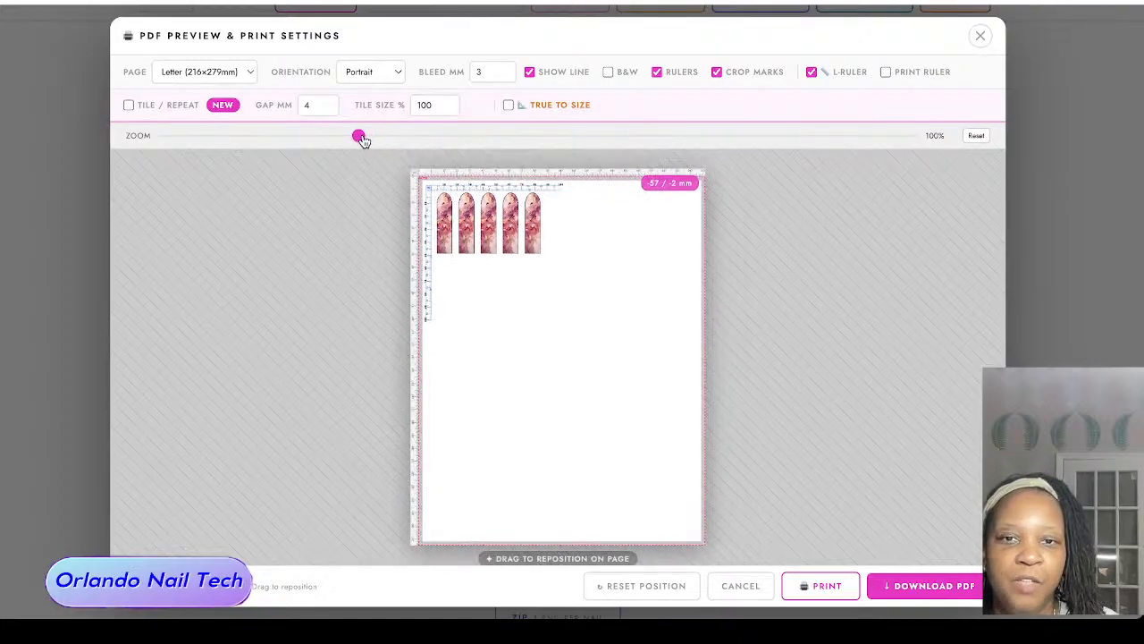
mouse_move(472, 187)
mouse_down()
mouse_move(496, 239)
mouse_move(461, 186)
mouse_move(474, 188)
mouse_up()
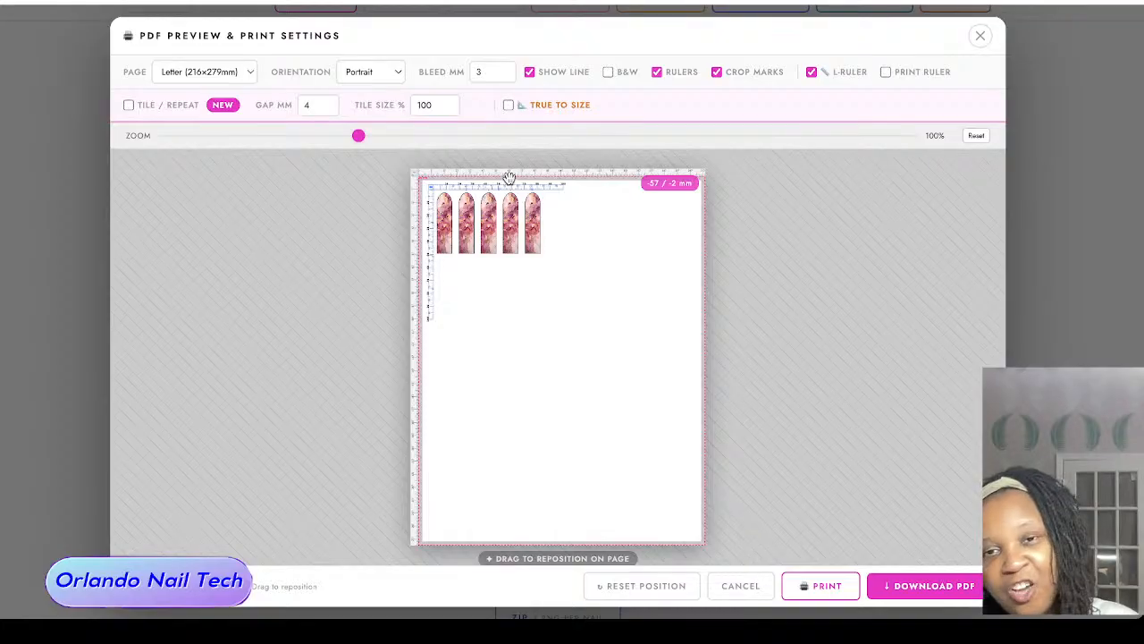
Step: Turn on Tile / Repeat for the nails, align the L-ruler with the tiled grid's upper-left corner, and close the print preview
drag(359, 136, 634, 135)
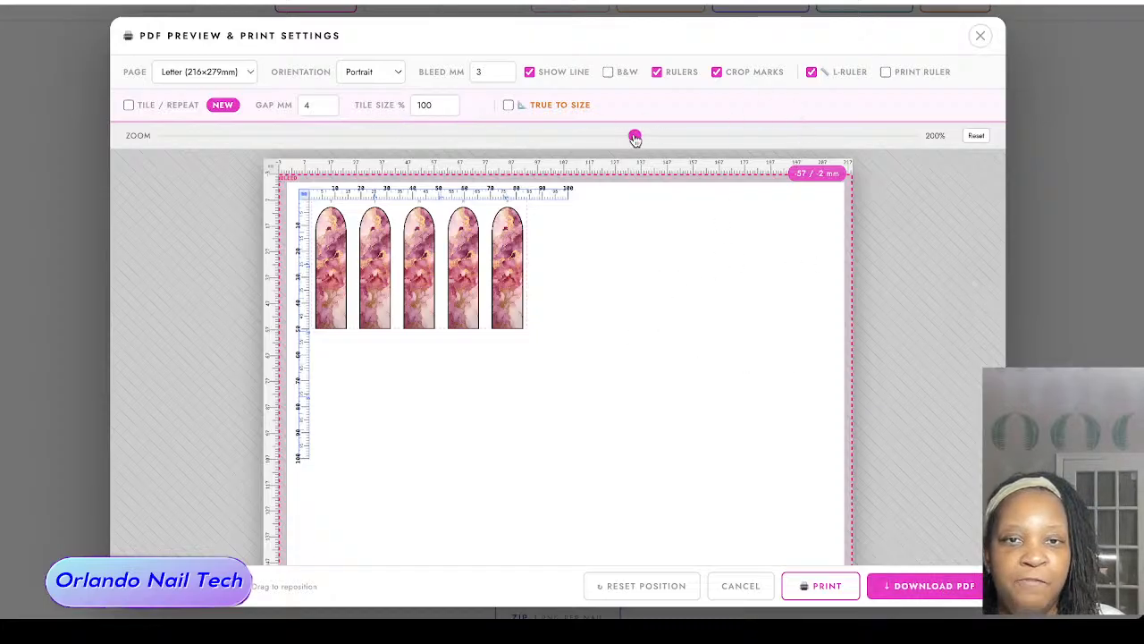
drag(634, 136, 373, 144)
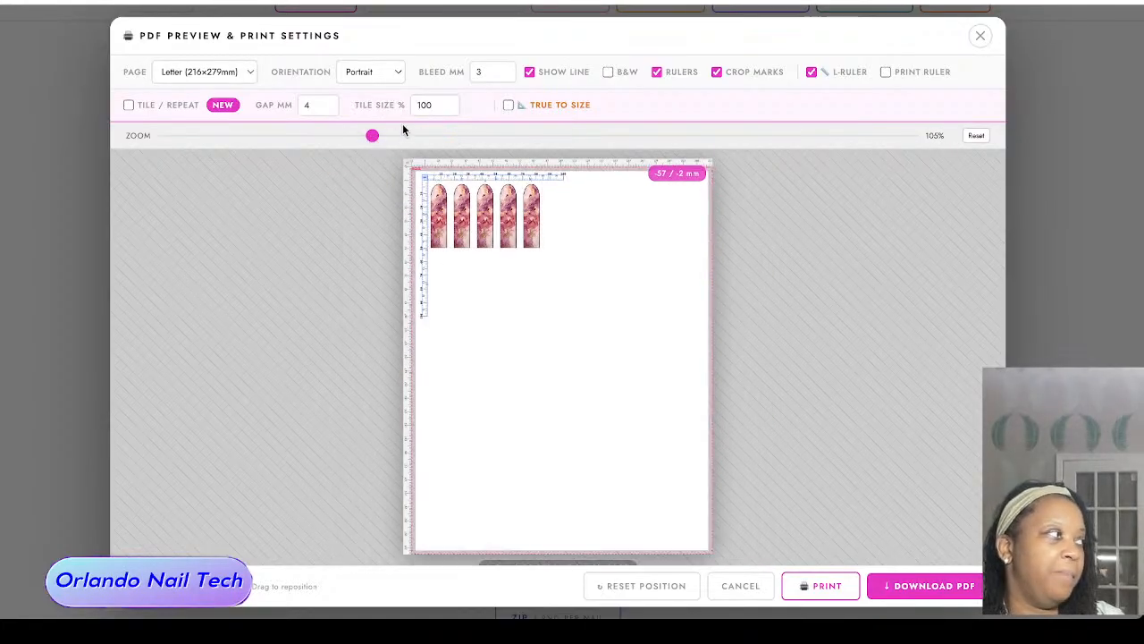
click(131, 106)
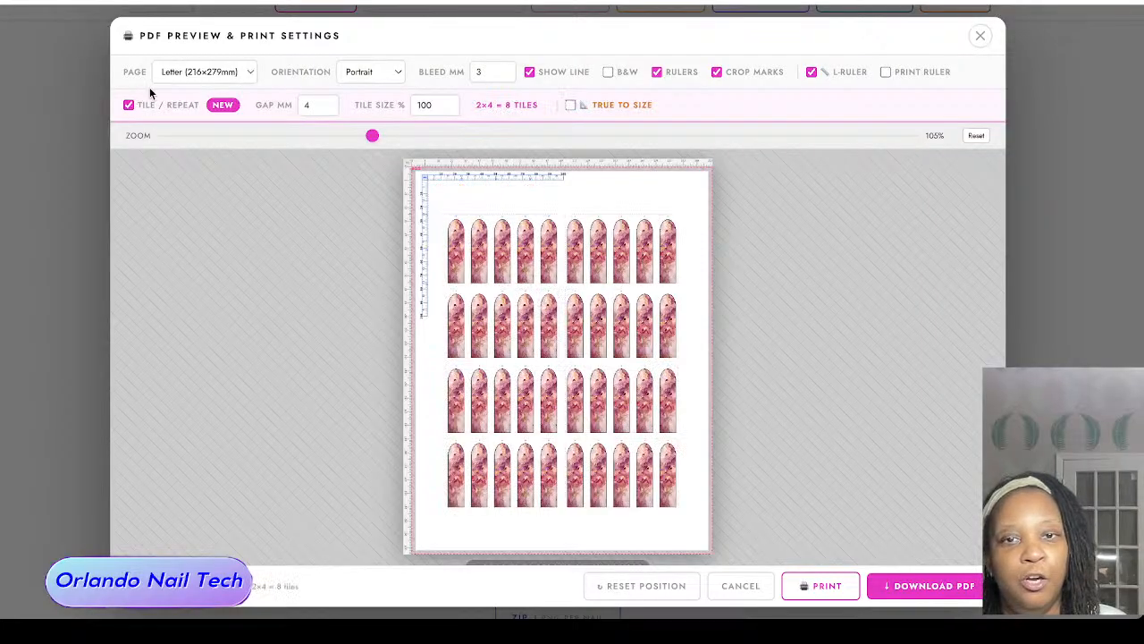
drag(480, 189, 501, 220)
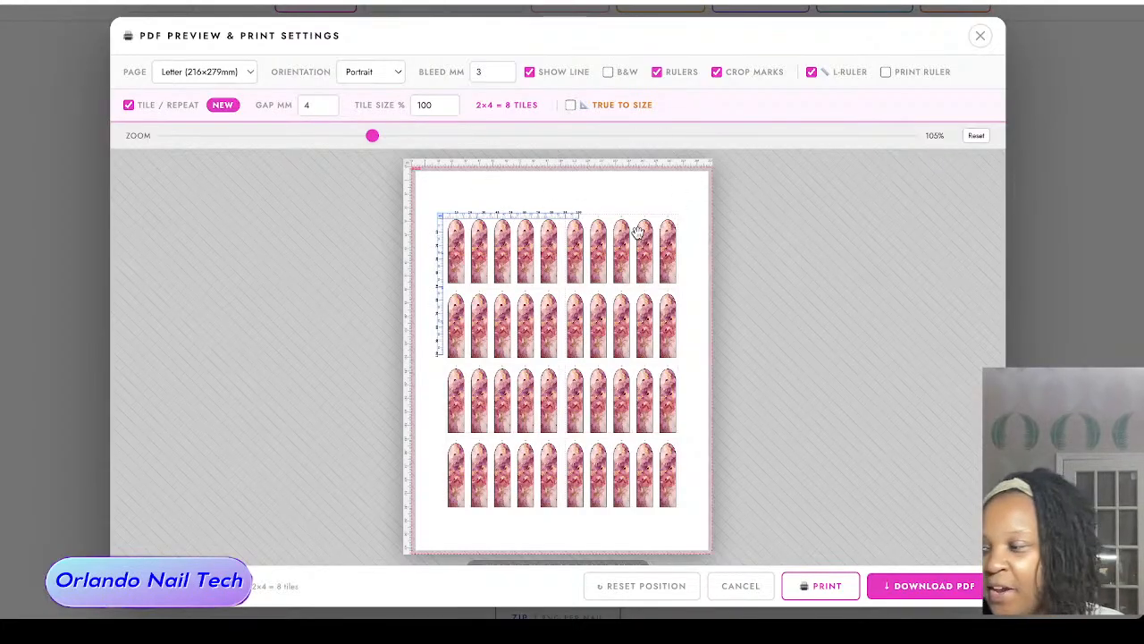
drag(558, 211, 551, 204)
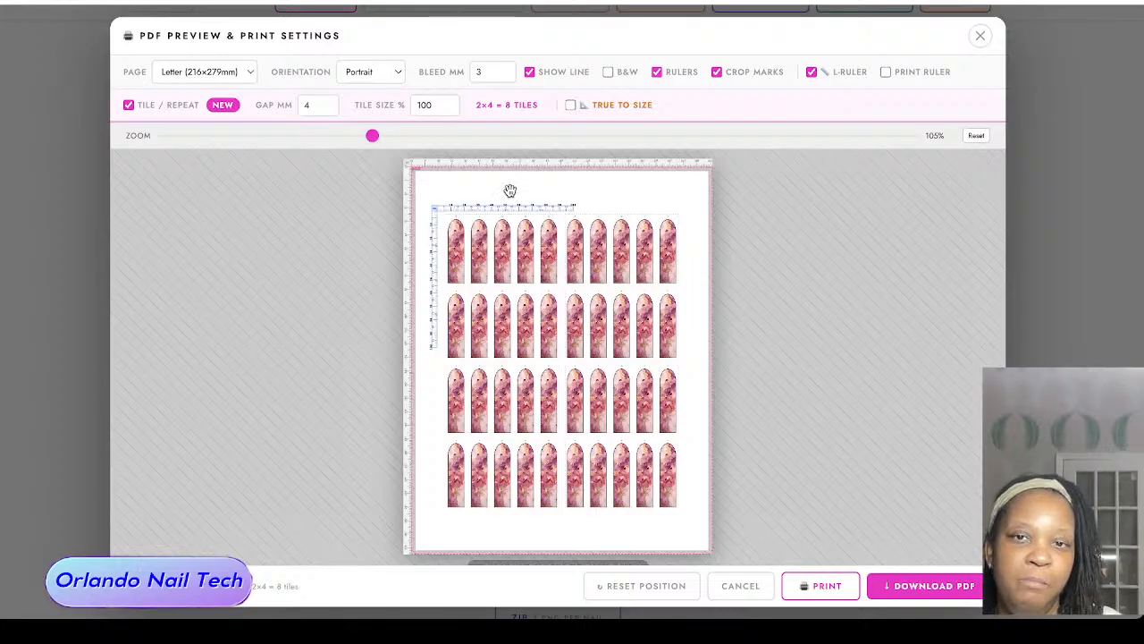
drag(489, 205, 495, 211)
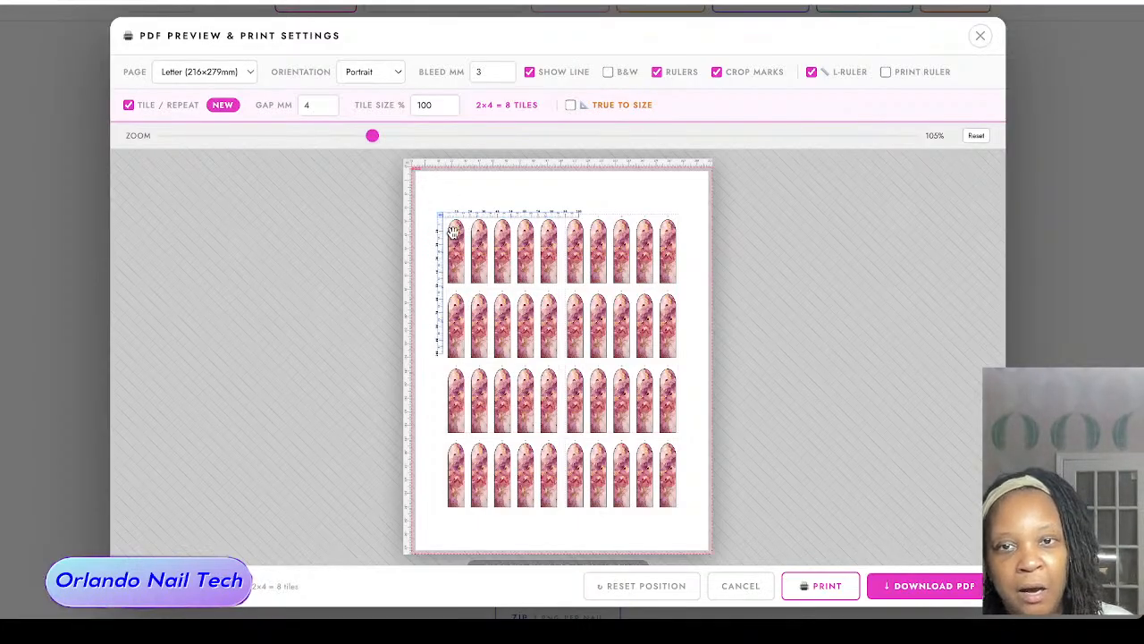
drag(459, 217, 460, 217)
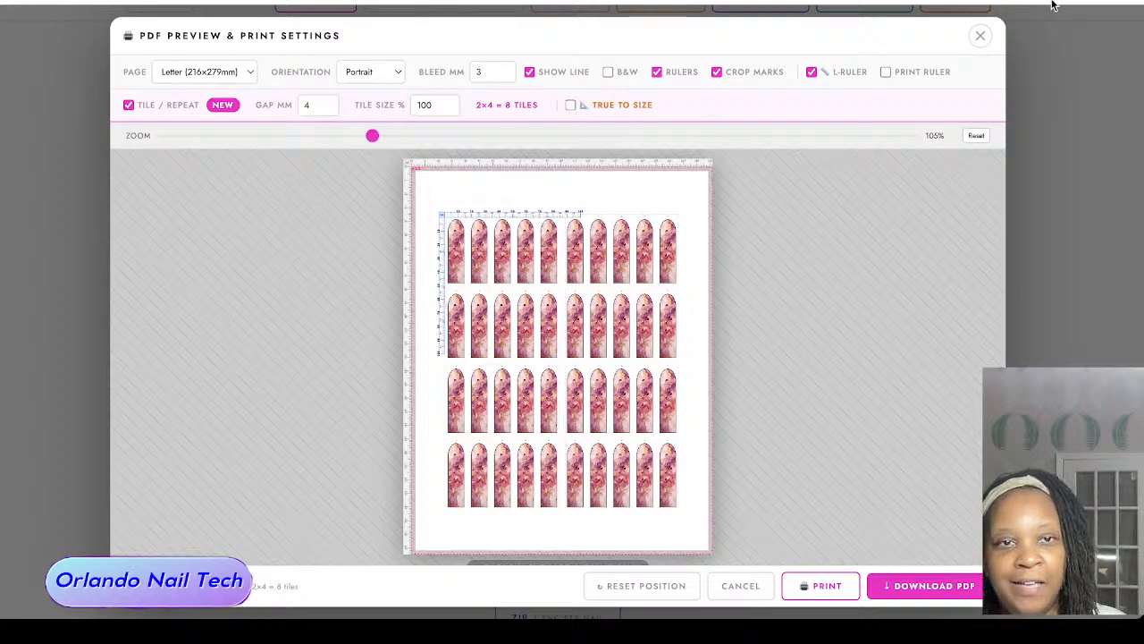
click(980, 38)
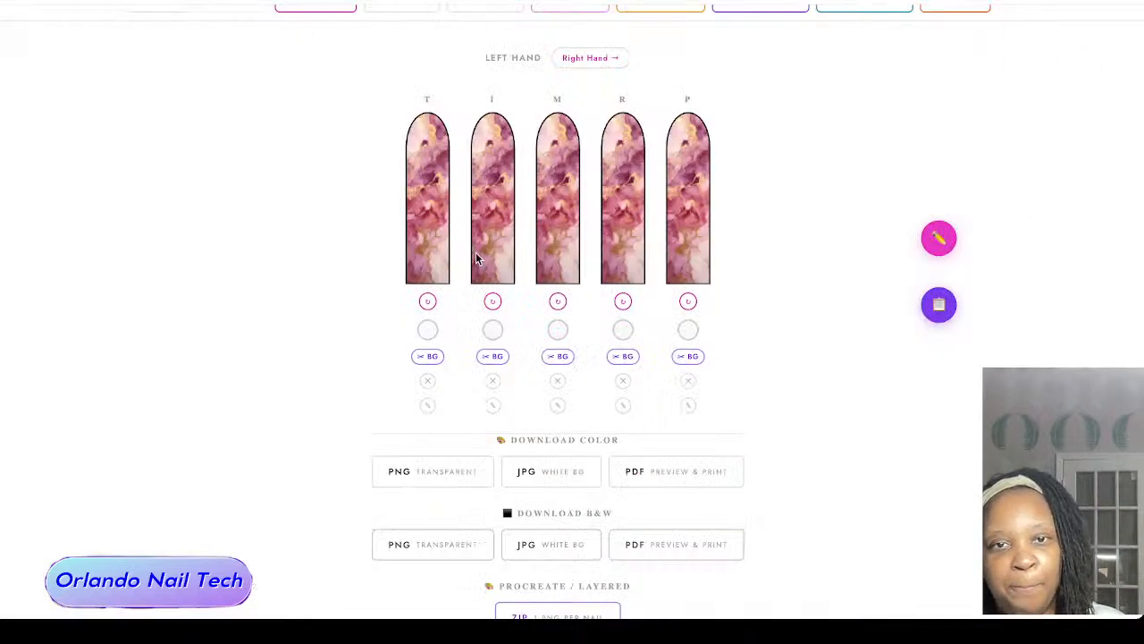
Step: Clear the marble image from all the nails
scroll(741, 238, up, 2)
scroll(735, 228, down, 4)
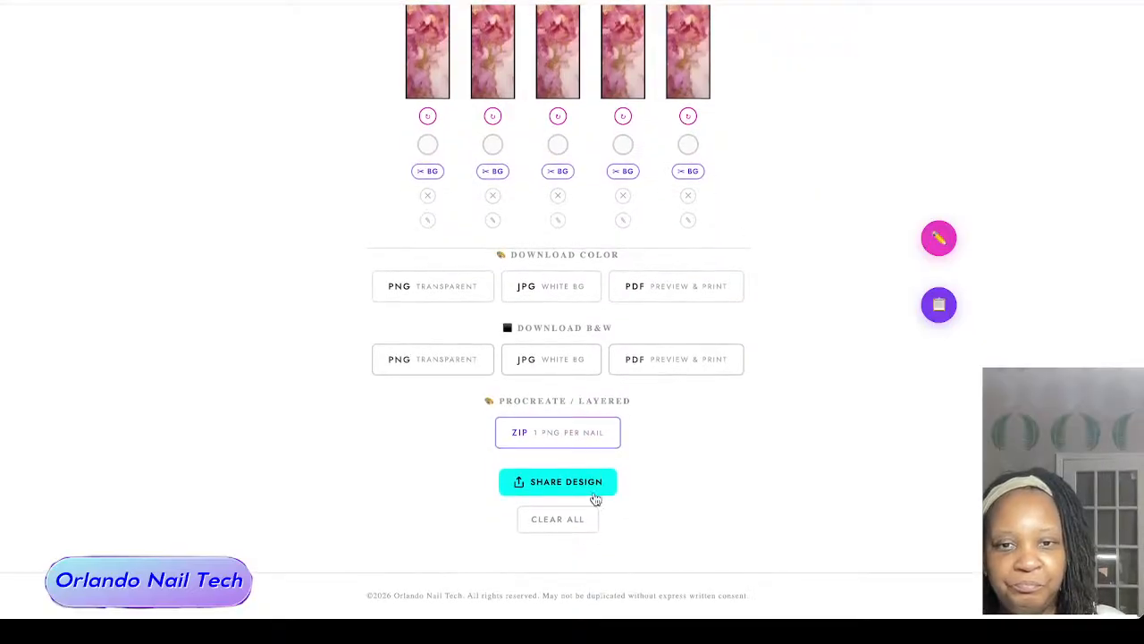
click(551, 524)
Step: Open the tip size library and choose the Aprés Nail line Natural Coffin Medium
scroll(807, 227, up, 3)
scroll(807, 228, up, 1)
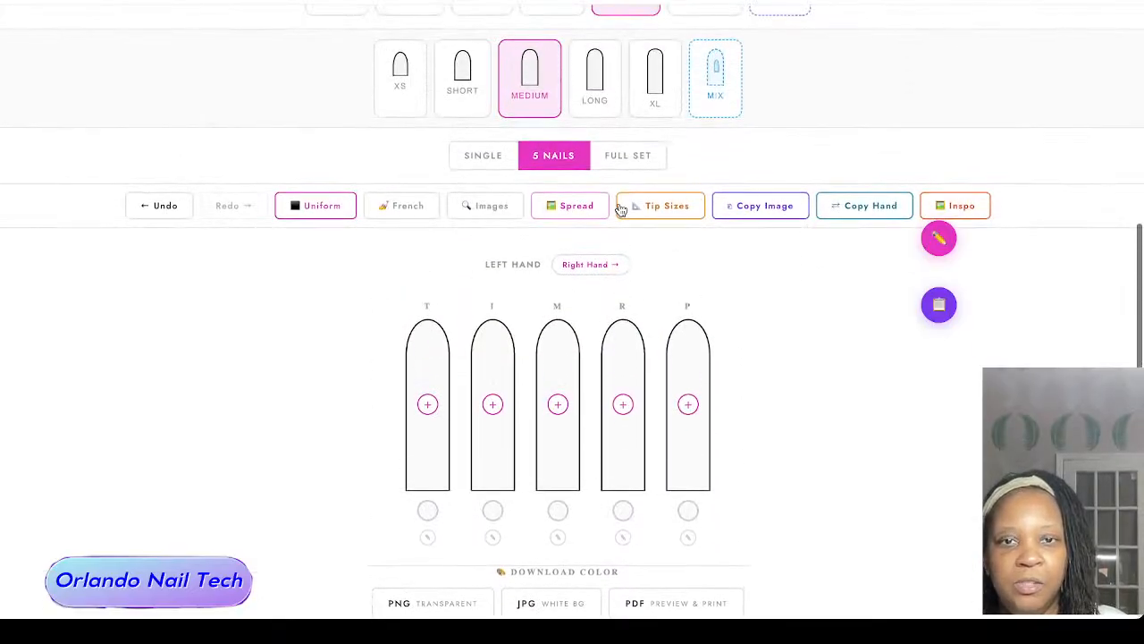
click(658, 205)
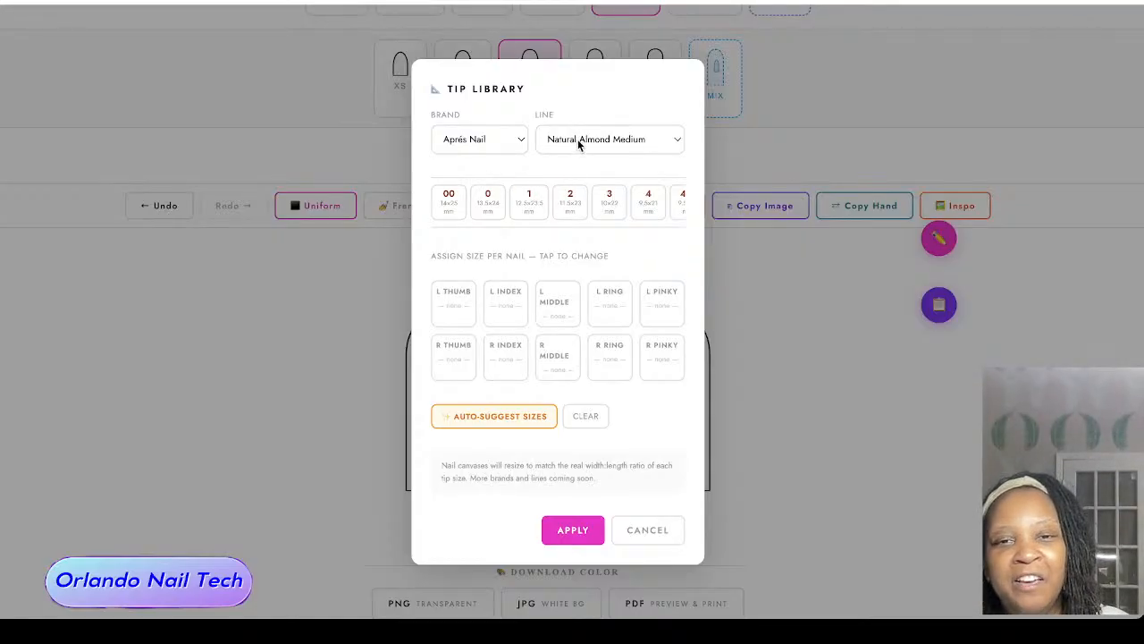
click(561, 209)
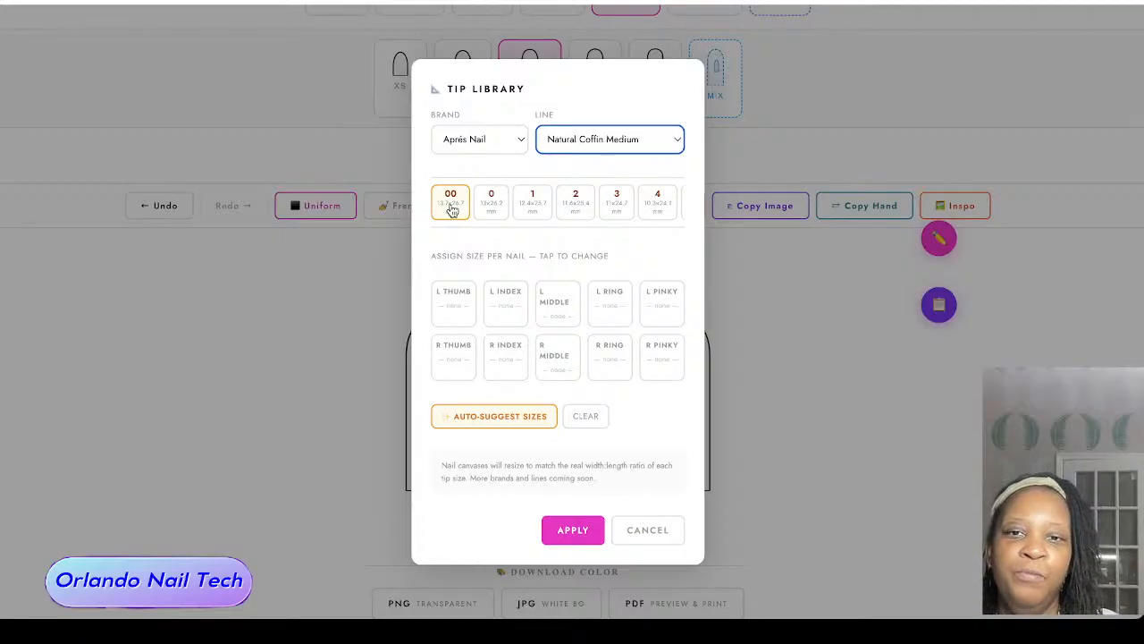
Step: Assign tip size 0 to the left and right thumbs and size 3 to both index nails
click(494, 203)
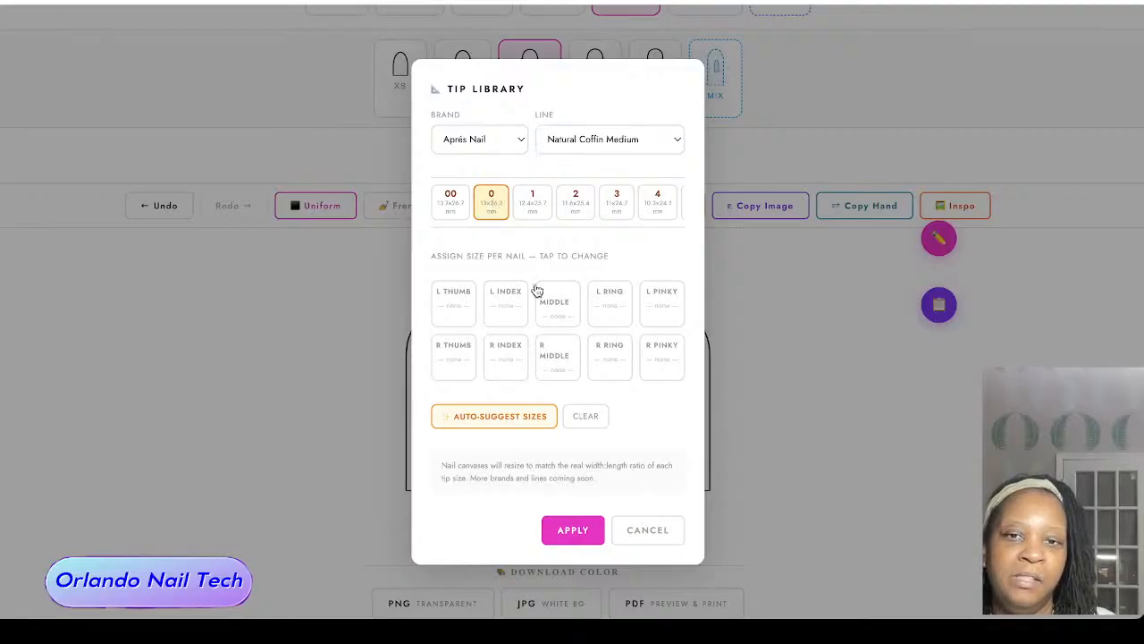
click(492, 204)
click(452, 301)
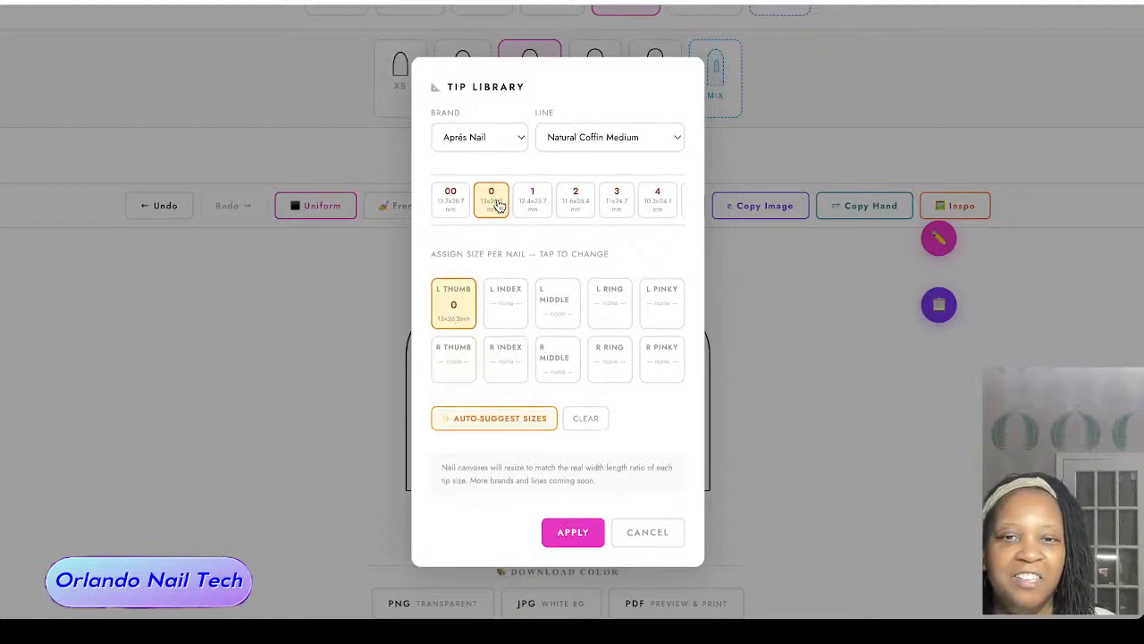
click(452, 364)
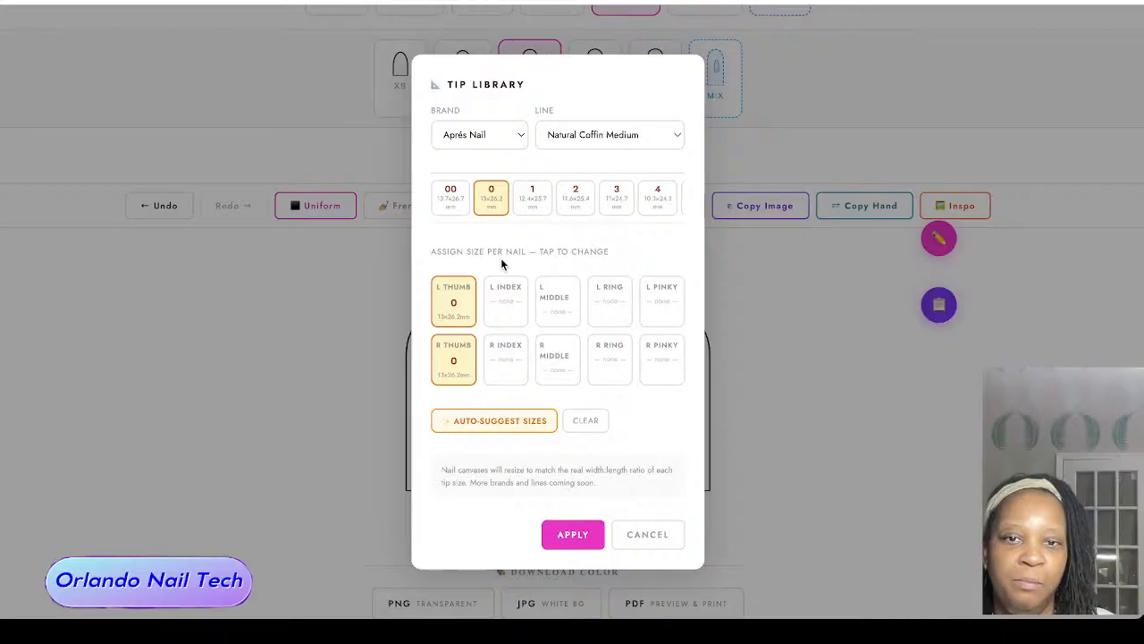
click(617, 198)
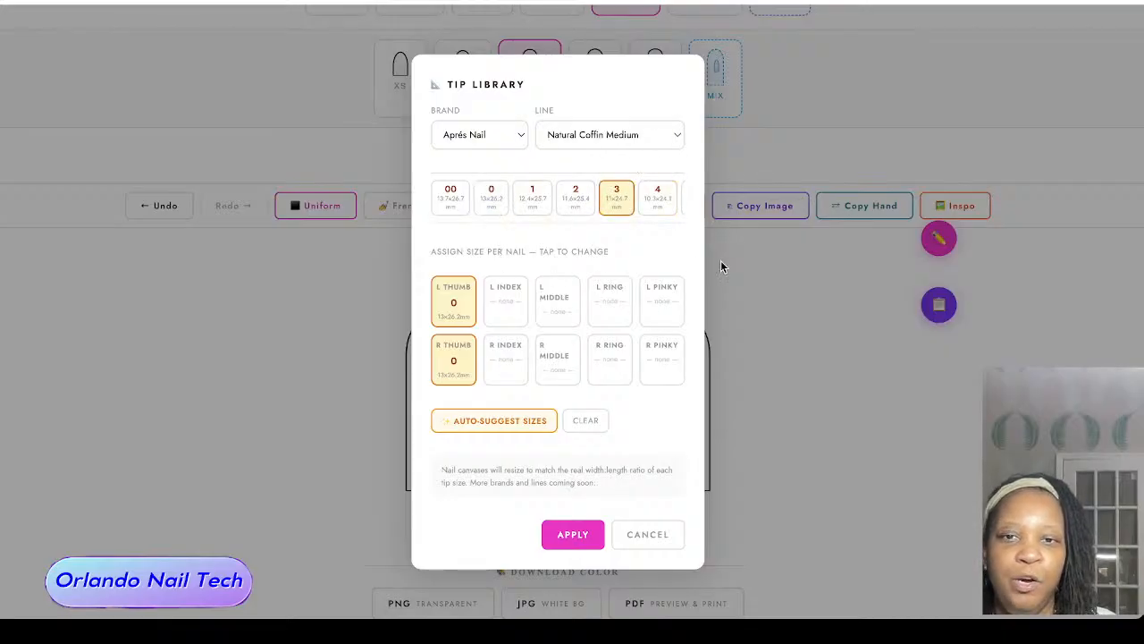
click(506, 306)
click(497, 372)
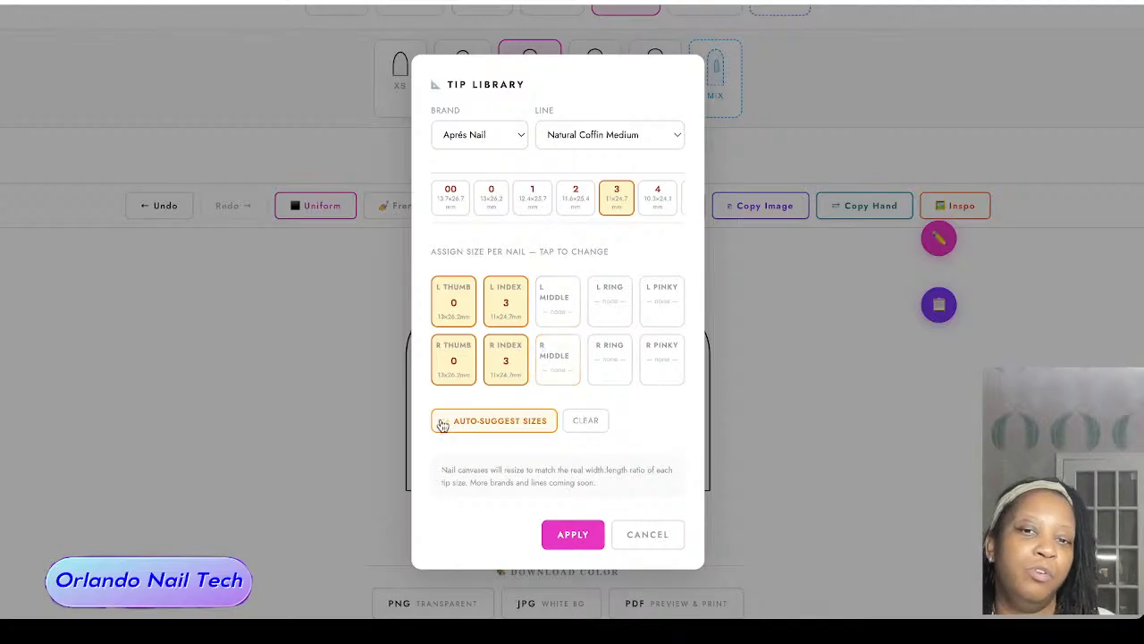
Step: Fill in auto-suggested tip sizes for all ten nails and apply them to the design
click(504, 421)
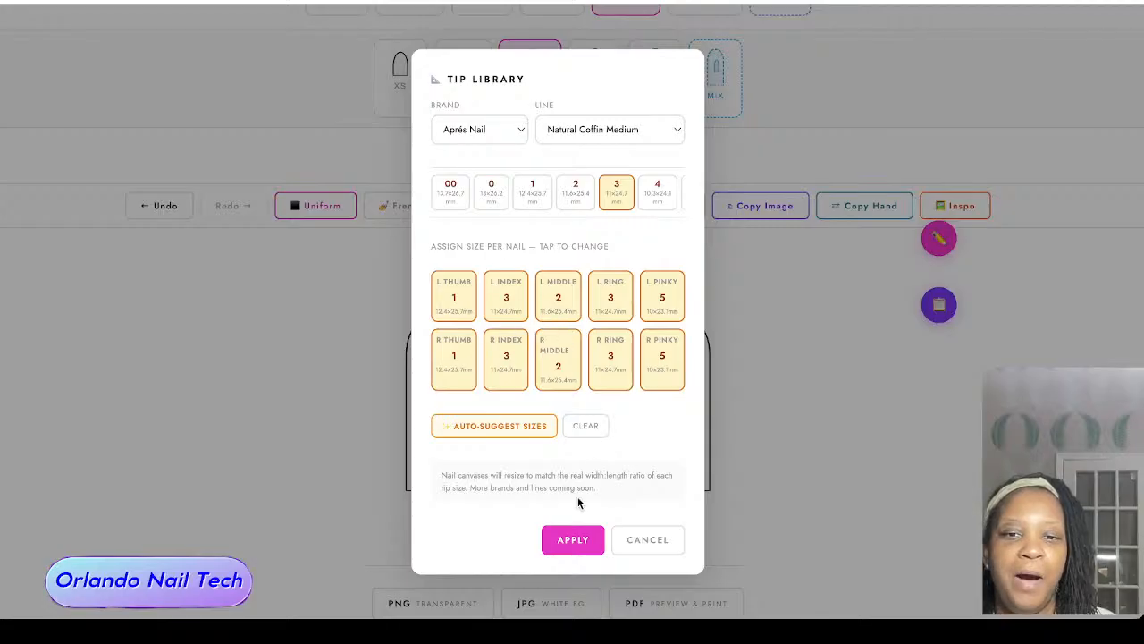
click(577, 540)
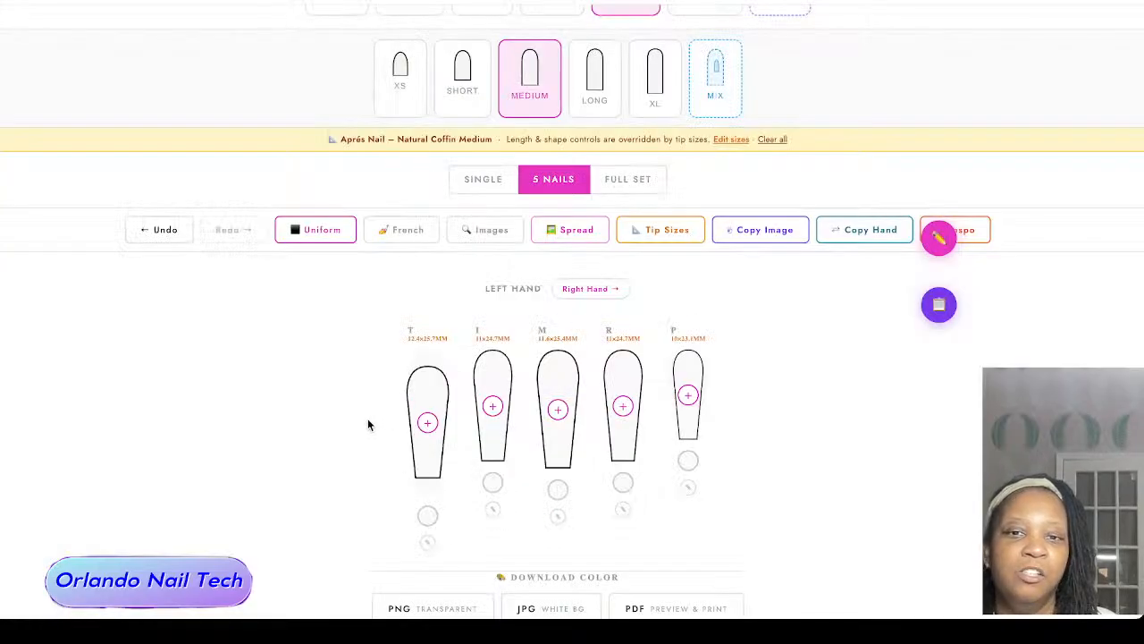
Step: Find a leopard print with the Leopard quick search in the royalty-free images and apply the magenta and purple one to all nails
scroll(367, 418, down, 1)
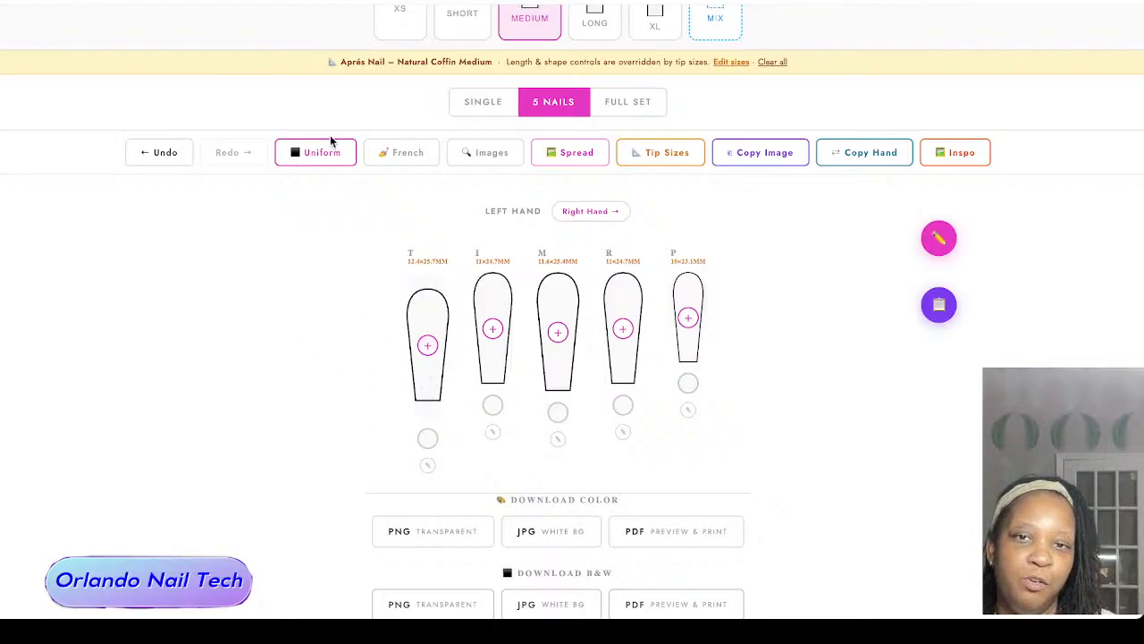
click(491, 153)
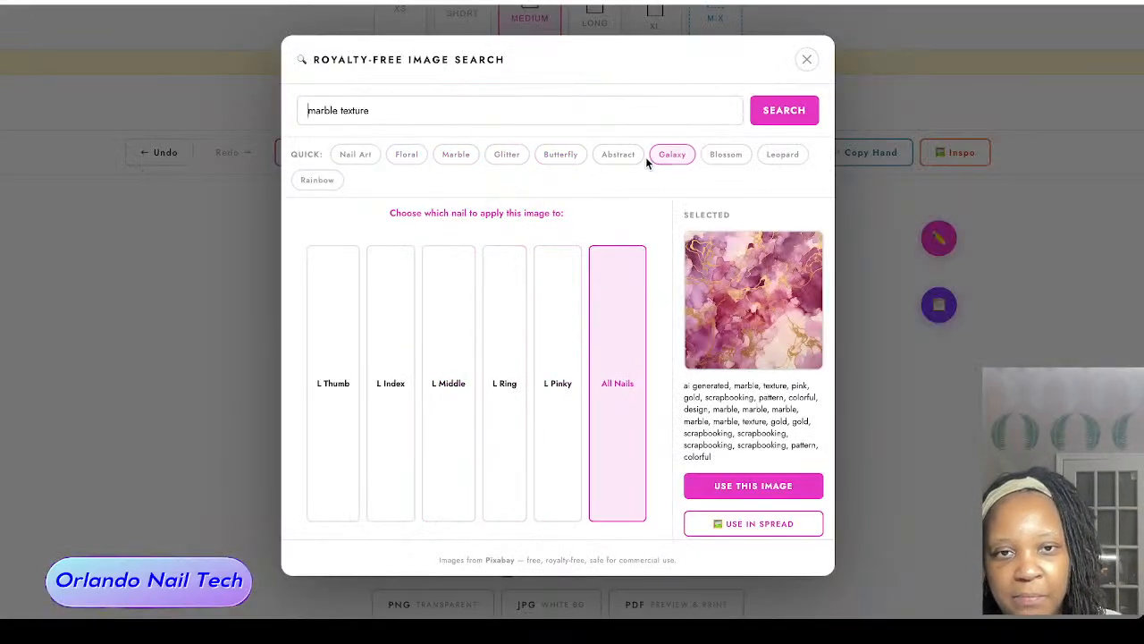
click(765, 157)
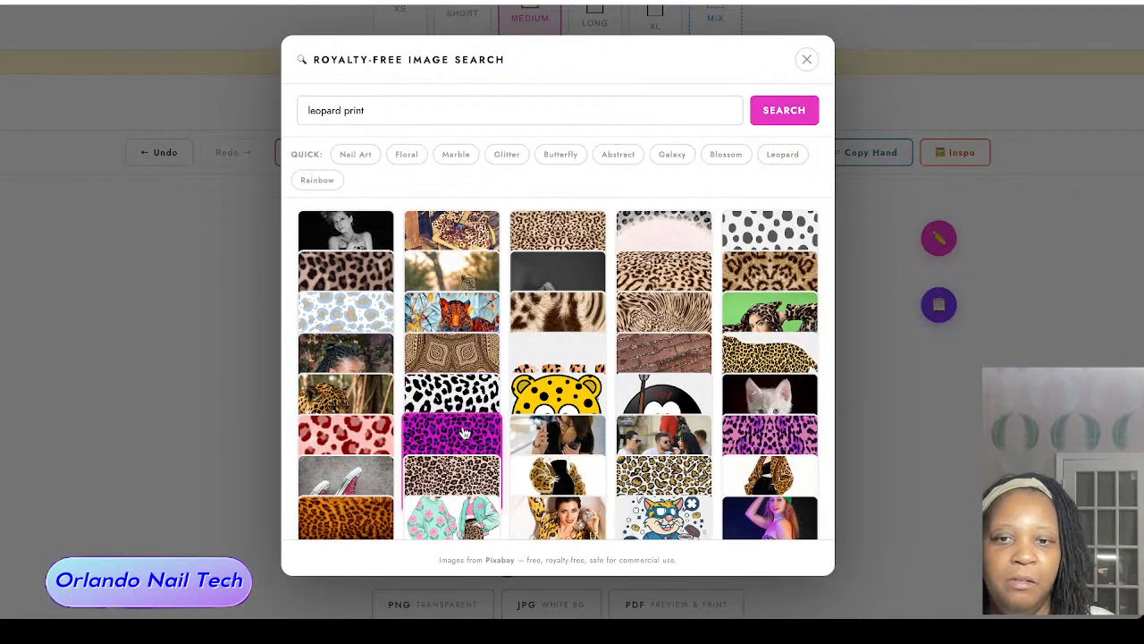
click(461, 436)
click(771, 497)
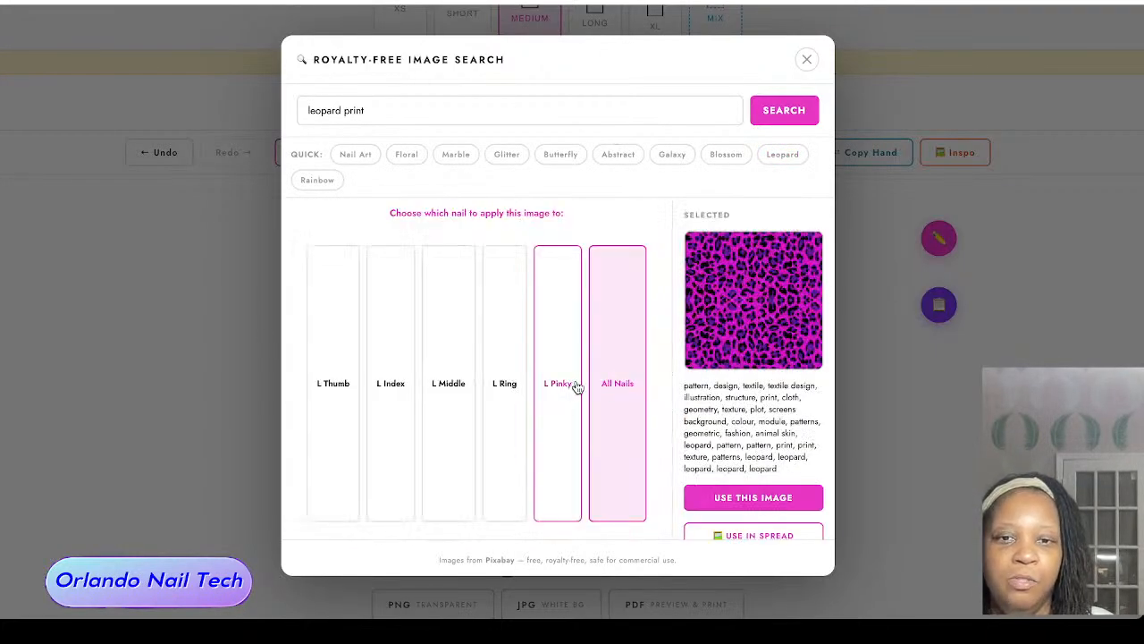
click(630, 380)
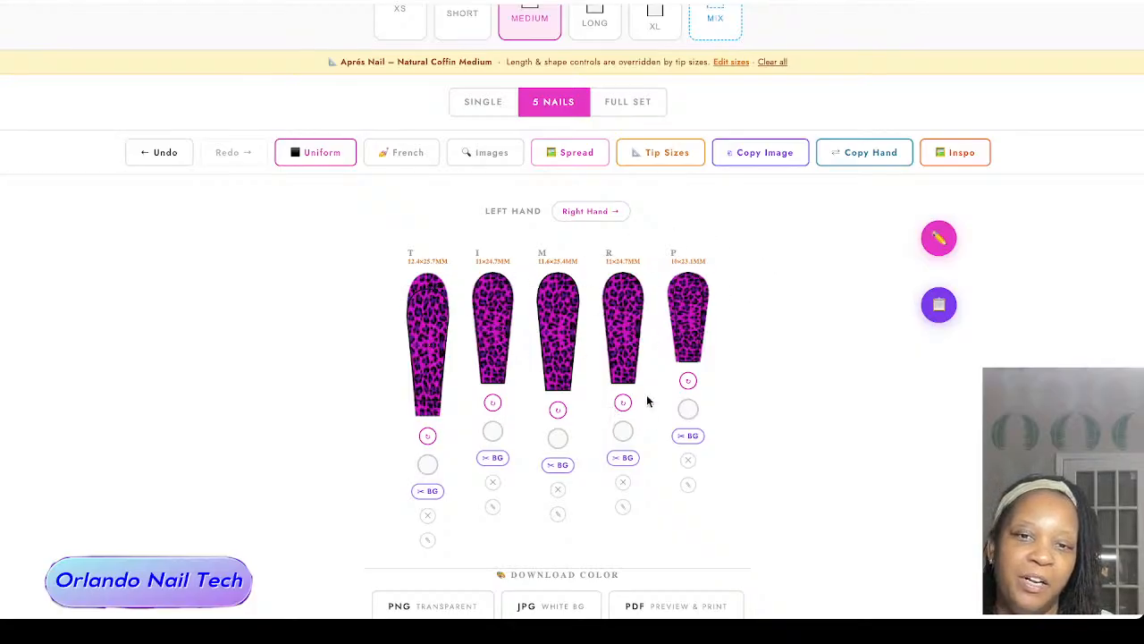
Step: Open the color PDF preview, turn on True to Size, and move the nails inside the L-ruler, to offset -18 / +6 mm
scroll(777, 438, down, 3)
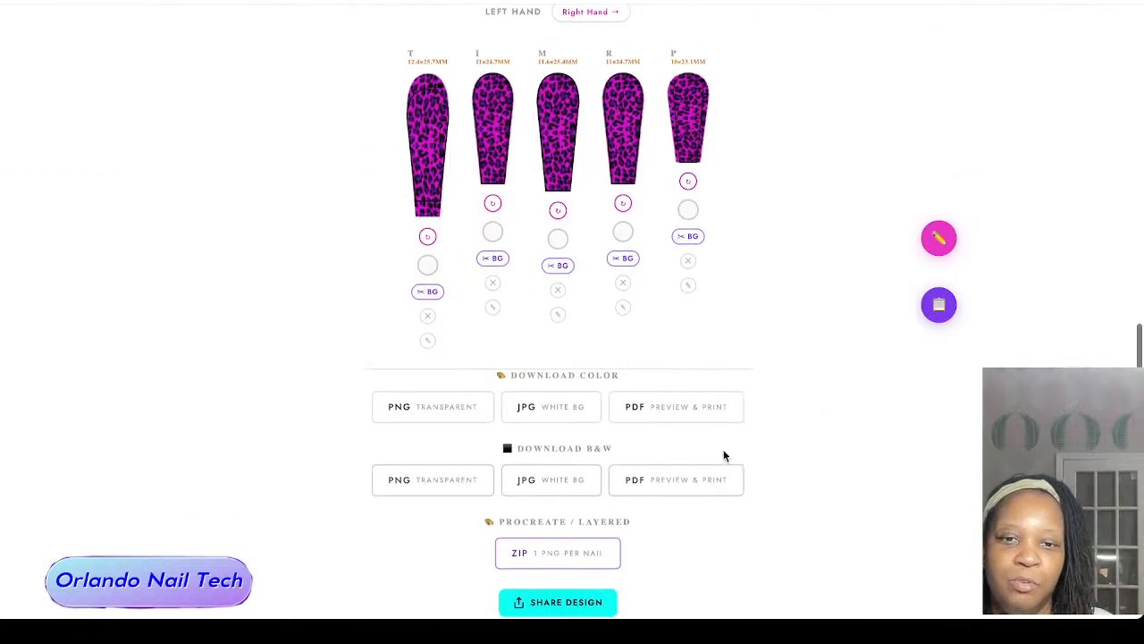
click(735, 410)
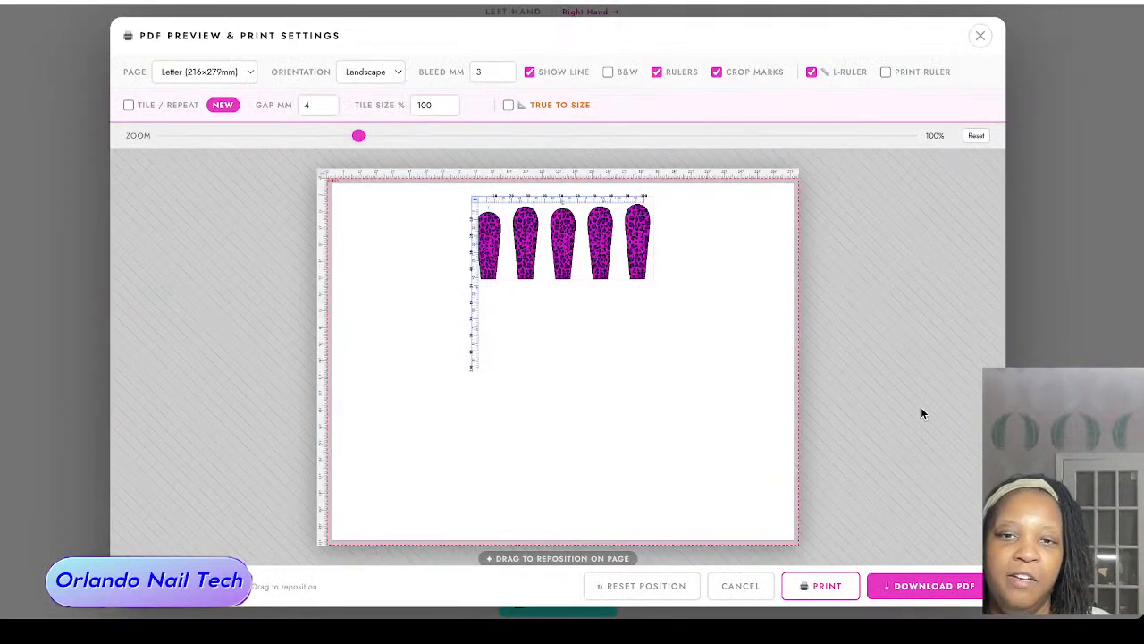
click(517, 107)
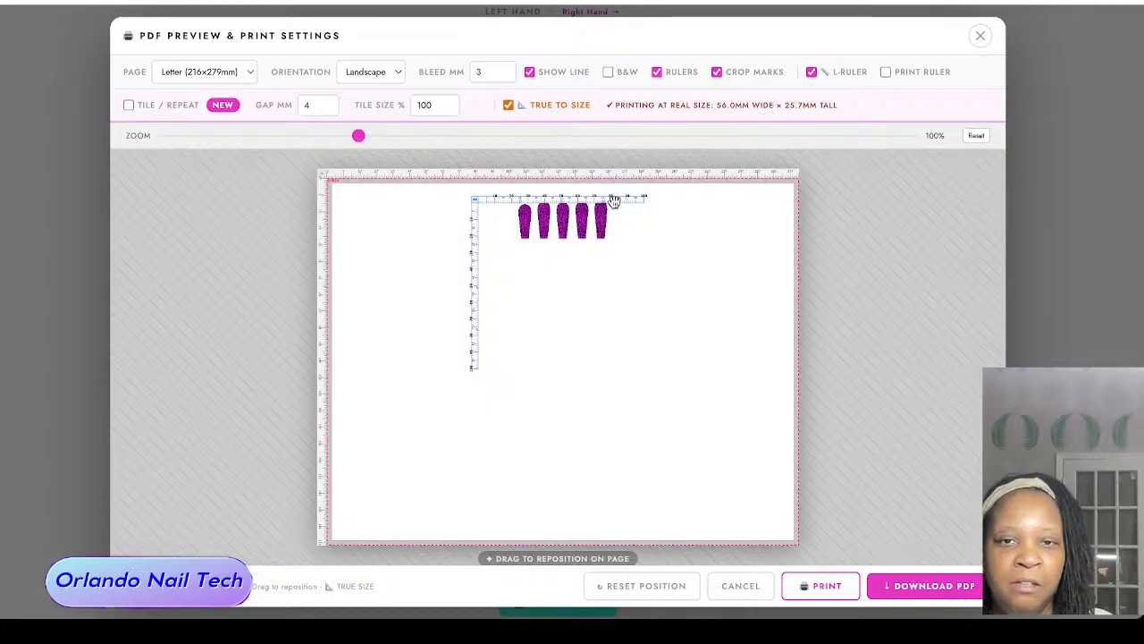
drag(615, 200, 586, 211)
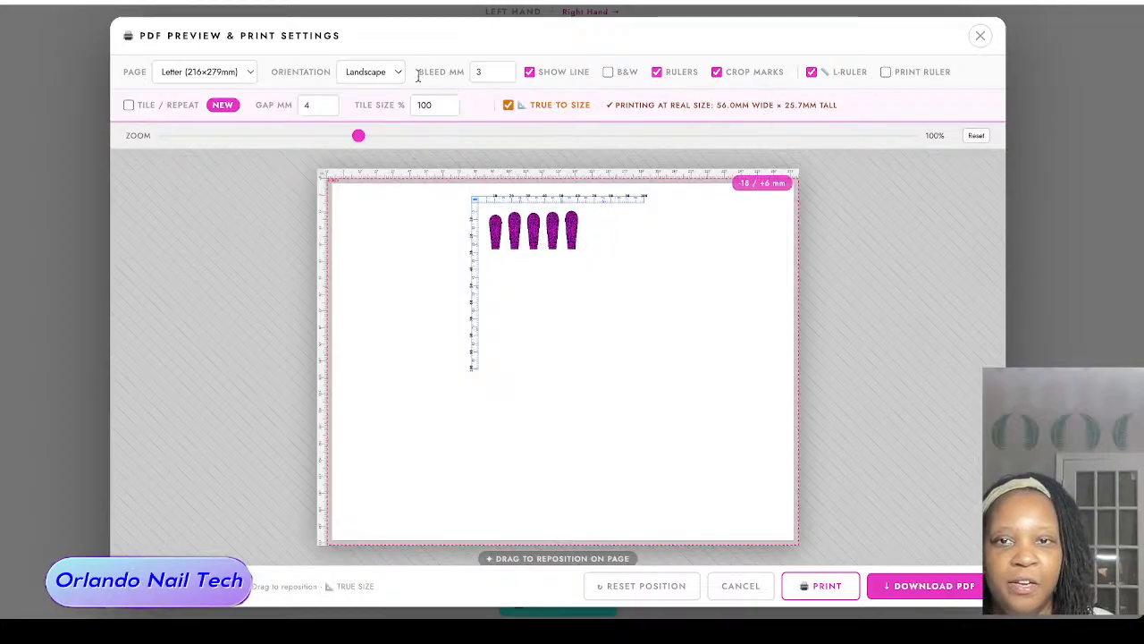
Step: Set the page orientation to Portrait and turn on Tile / Repeat to fill the page with the nails
click(379, 50)
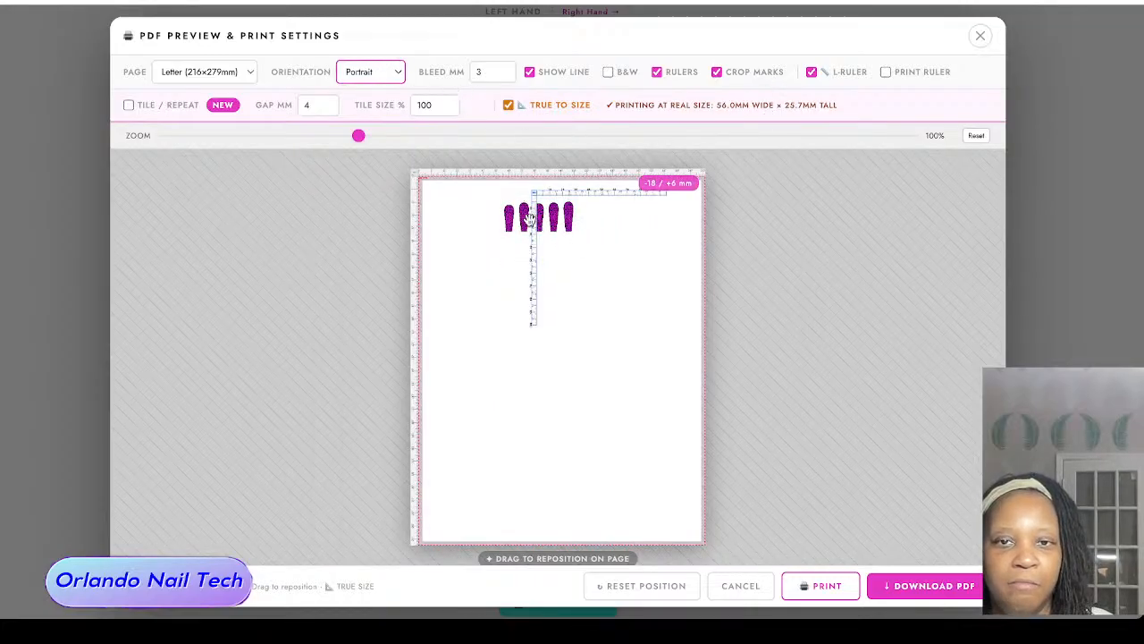
click(191, 107)
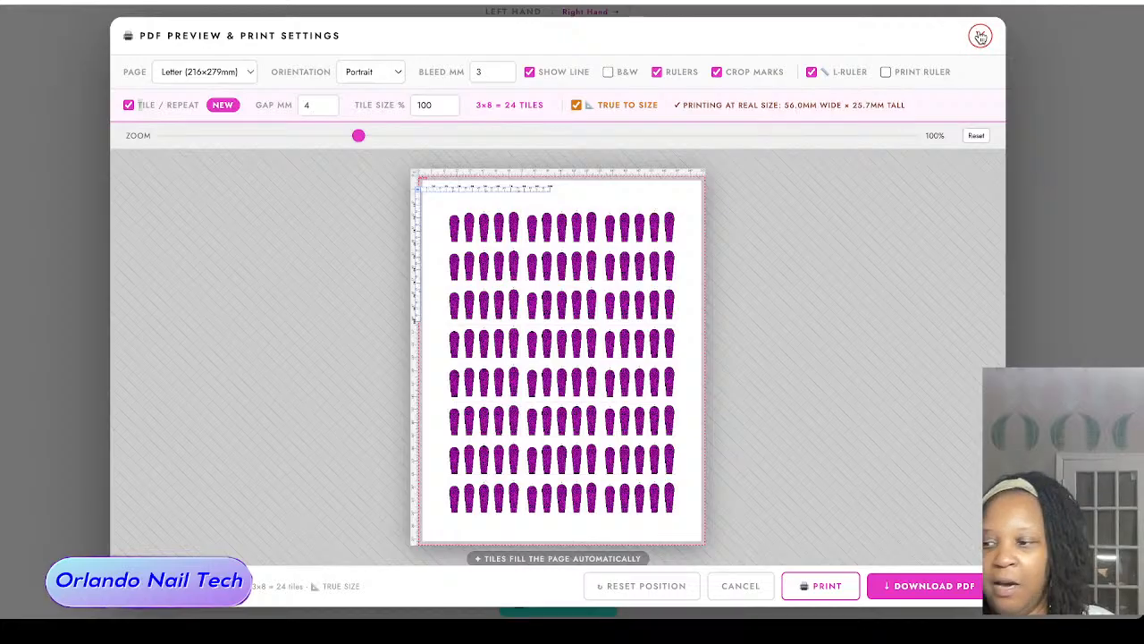
Step: Close the PDF preview and clear all applied tip sizes from the nails
click(979, 35)
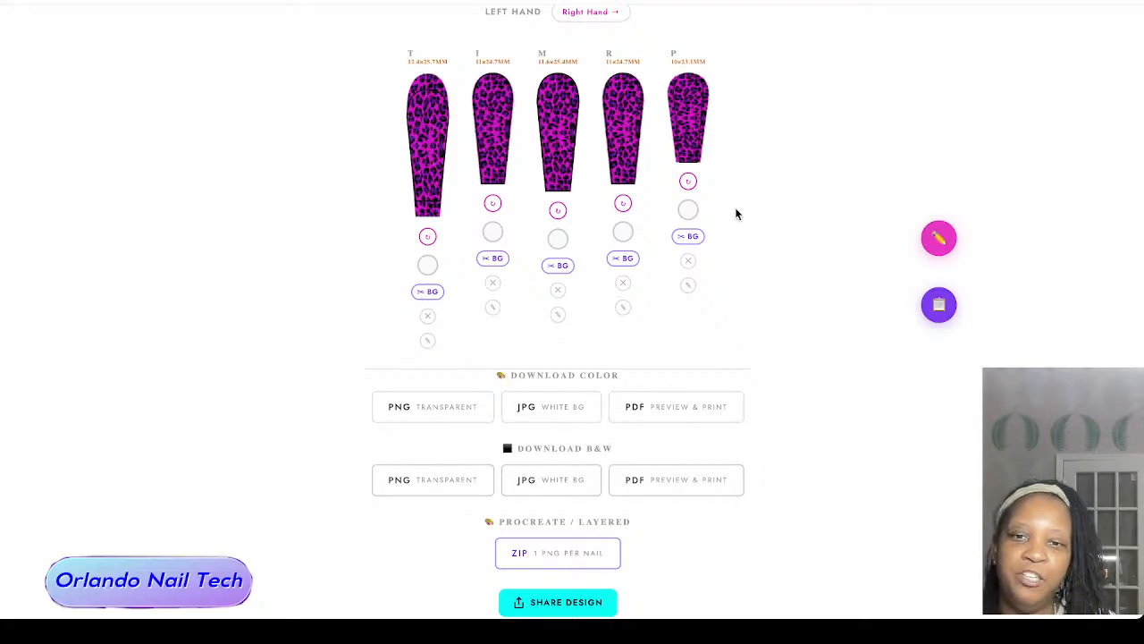
scroll(760, 204, up, 3)
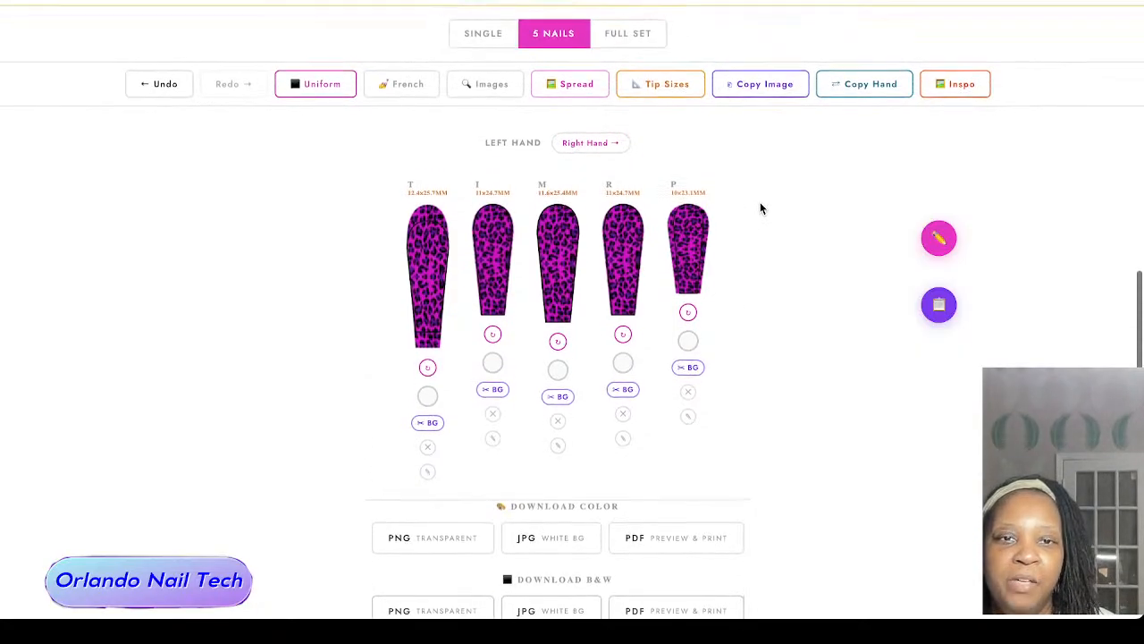
scroll(760, 209, up, 3)
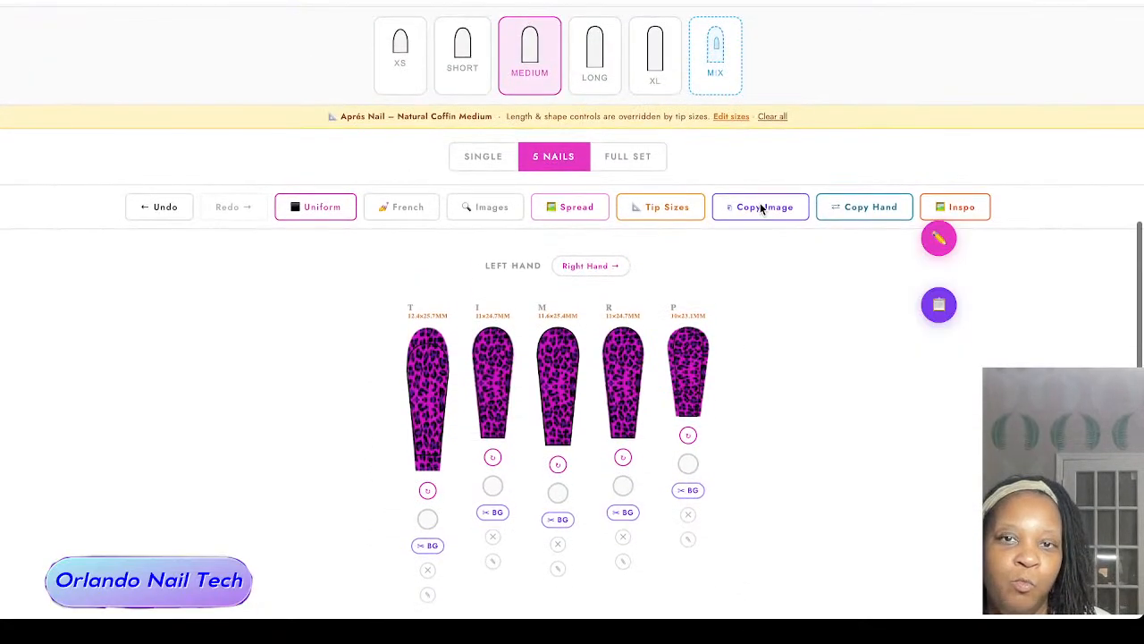
click(773, 117)
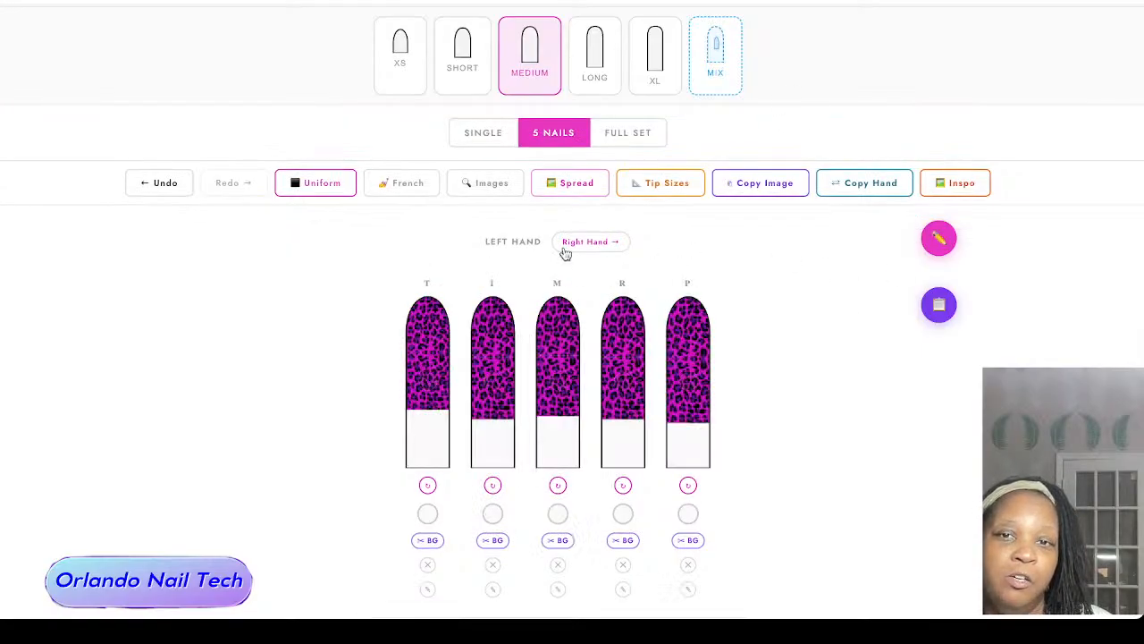
Step: Reposition and enlarge the leopard print on the left thumb and index nails until it covers each nail completely
drag(415, 363, 427, 459)
scroll(421, 421, down, 3)
scroll(421, 421, up, 5)
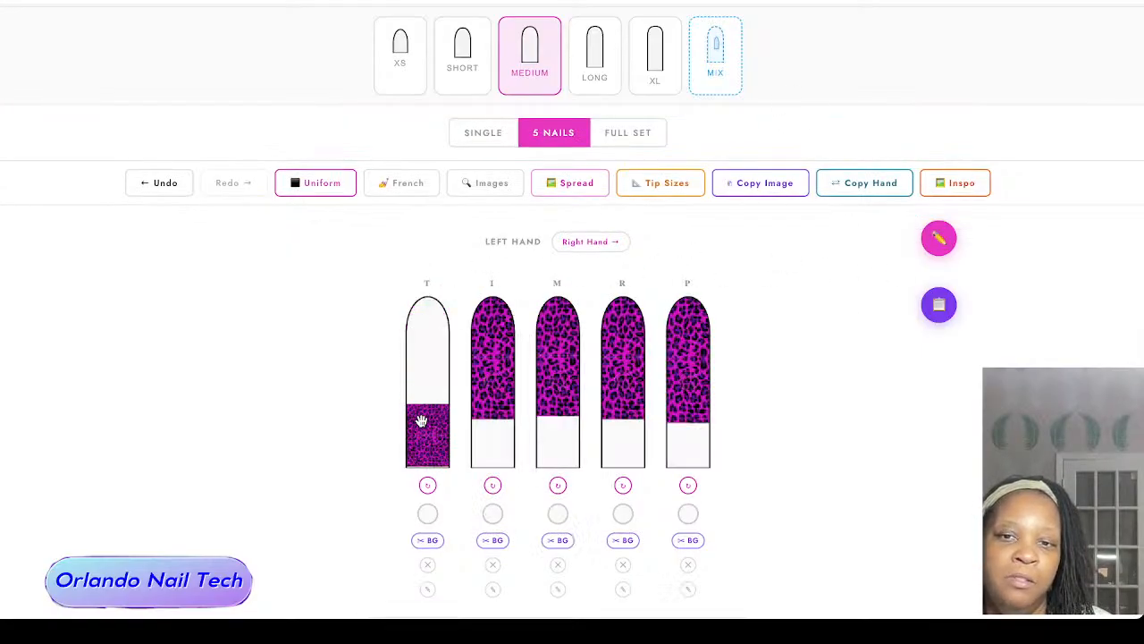
scroll(421, 421, up, 4)
drag(419, 414, 419, 375)
drag(513, 355, 508, 407)
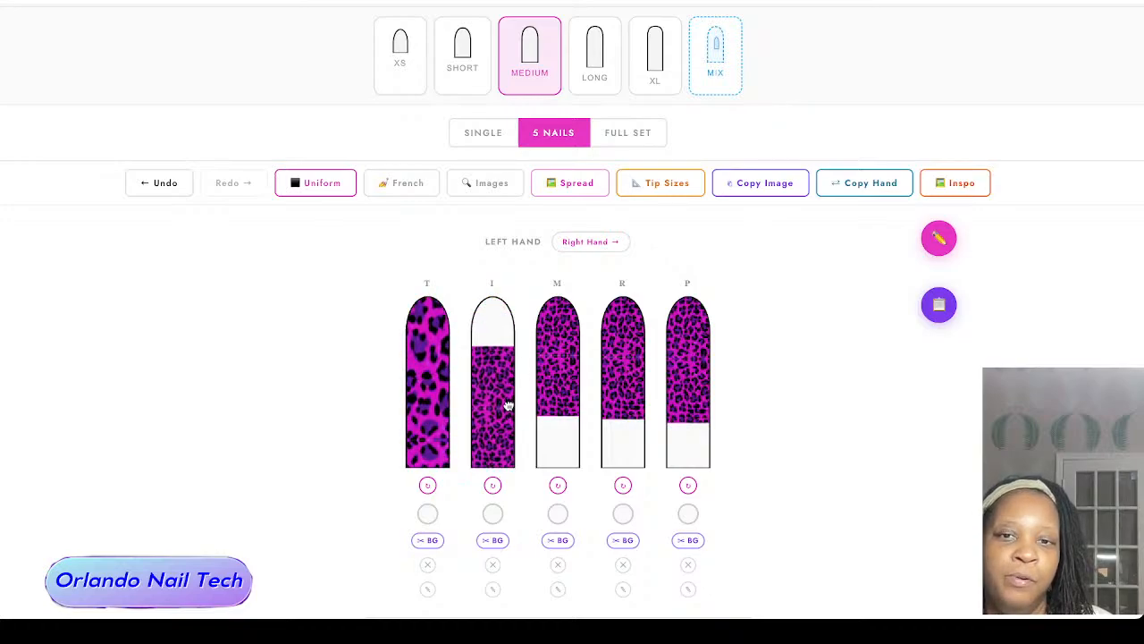
scroll(503, 409, down, 4)
scroll(502, 407, up, 5)
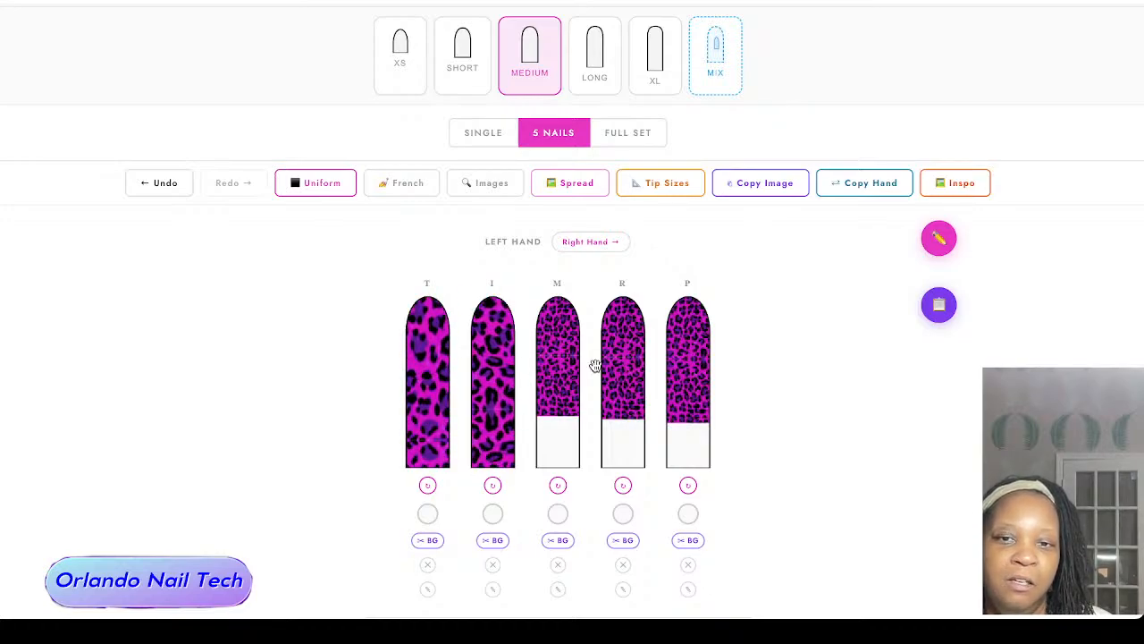
Step: Enlarge and reposition the leopard print on the left middle, ring and pinky nails so it fills them
scroll(563, 388, up, 5)
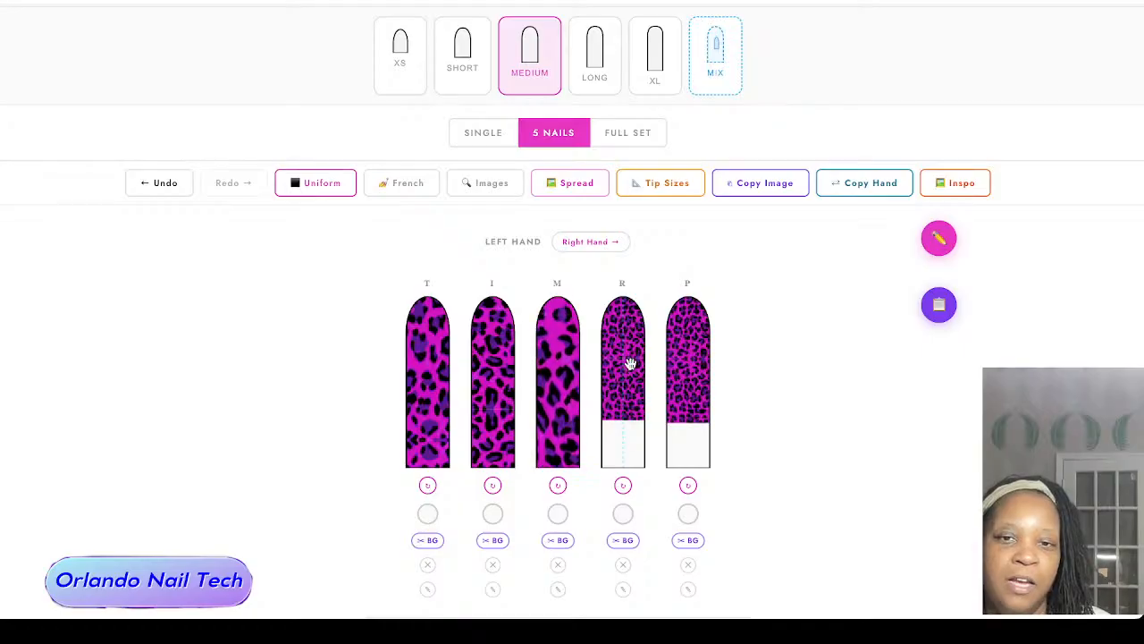
drag(631, 363, 625, 394)
scroll(625, 394, up, 5)
drag(687, 352, 687, 408)
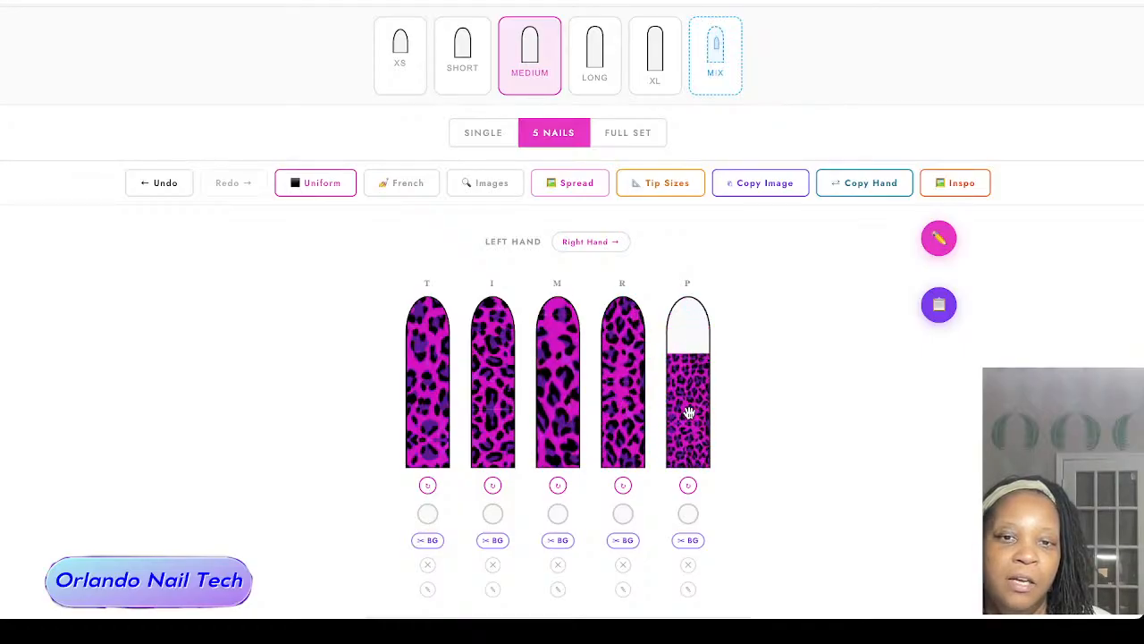
scroll(688, 411, up, 4)
scroll(688, 411, up, 3)
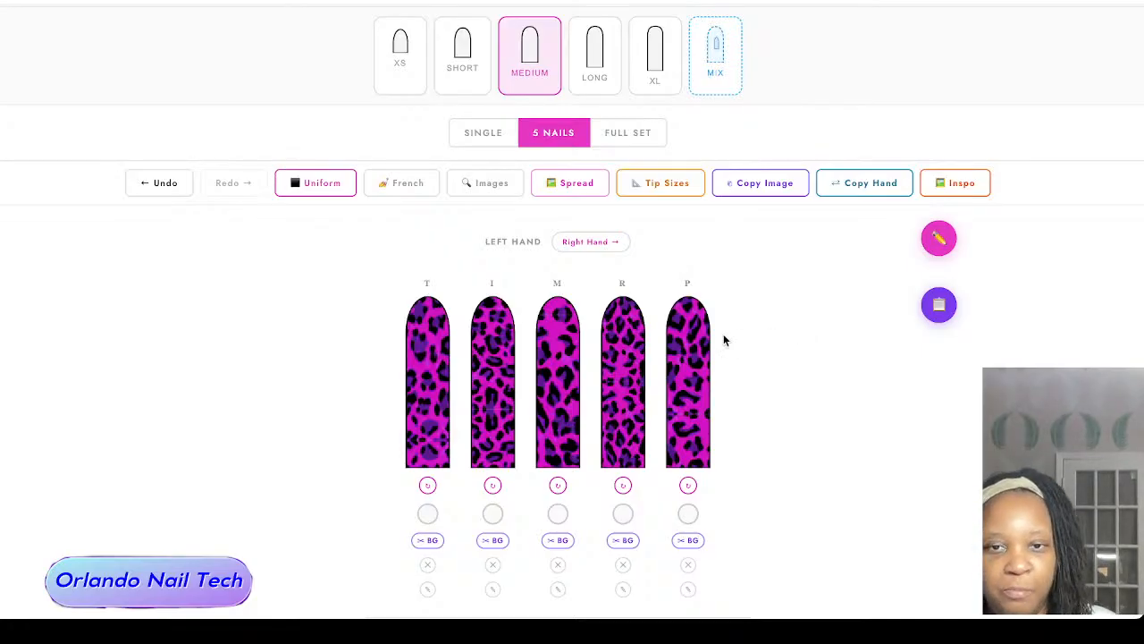
Step: Copy the left-hand design to the right hand and display the full set of ten nails
click(887, 183)
click(573, 243)
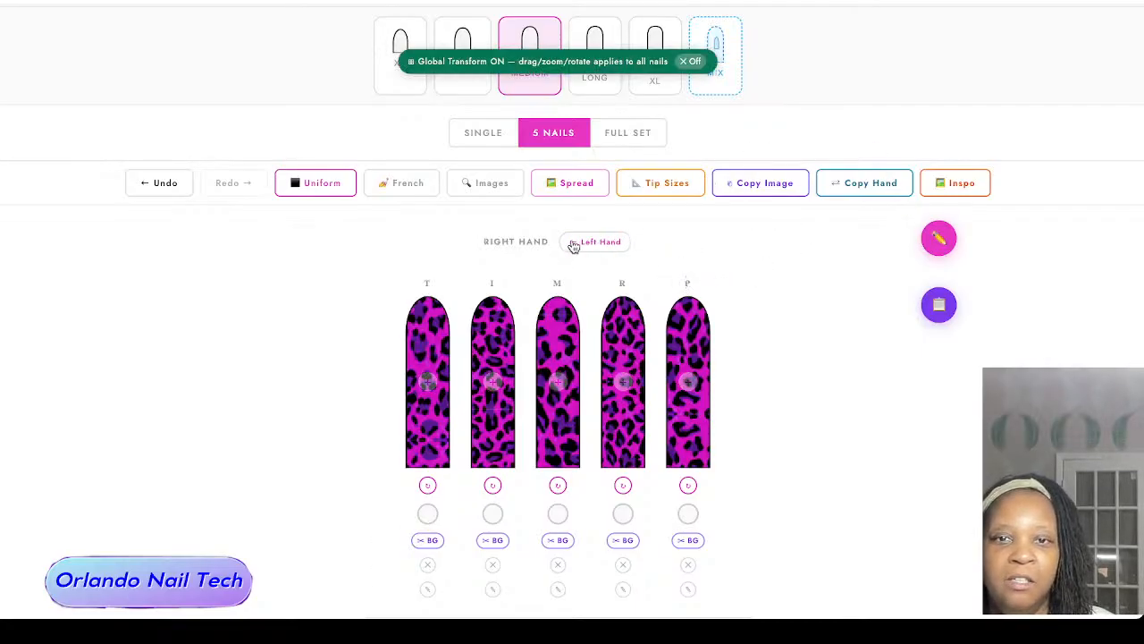
click(635, 130)
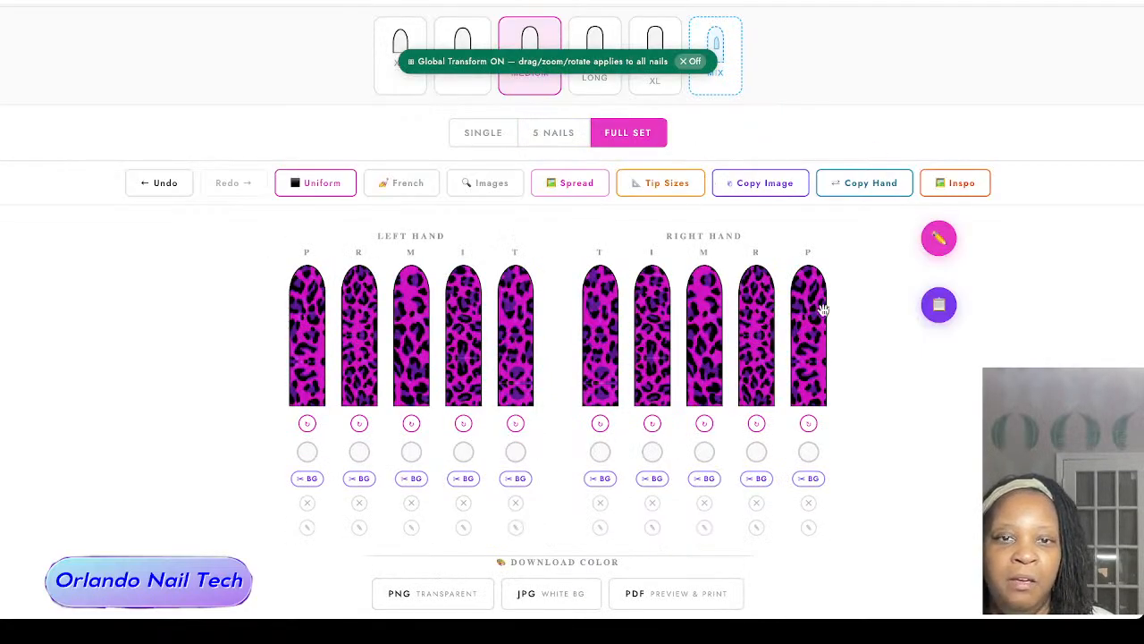
Step: Open the drawing tools with white as the pen color and move their floating button and panel closer to the nails
click(940, 236)
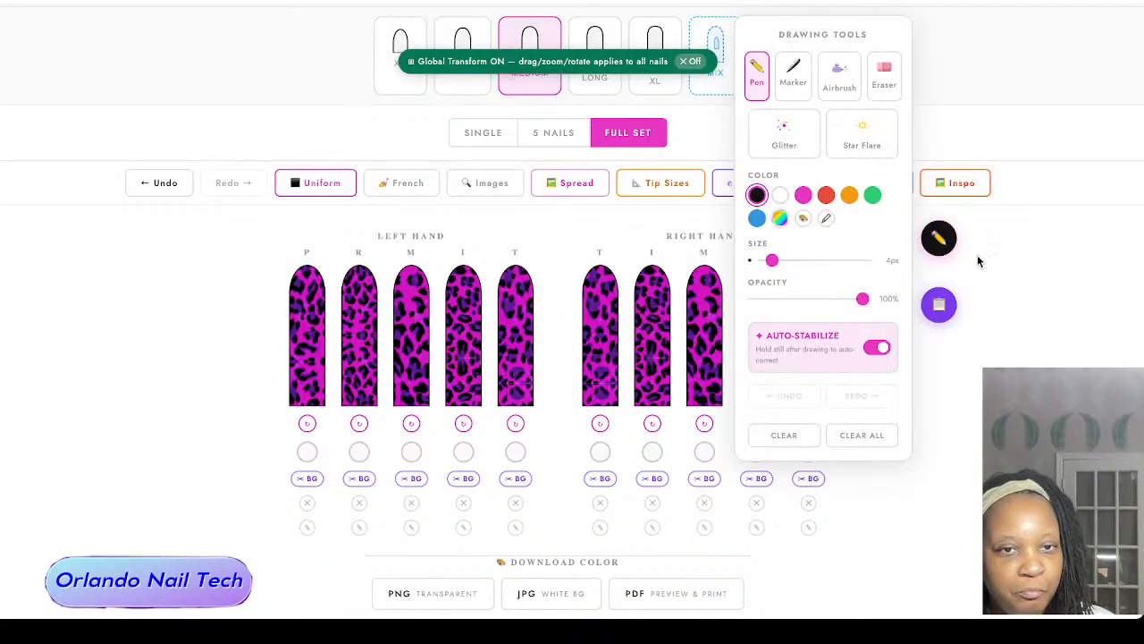
click(780, 195)
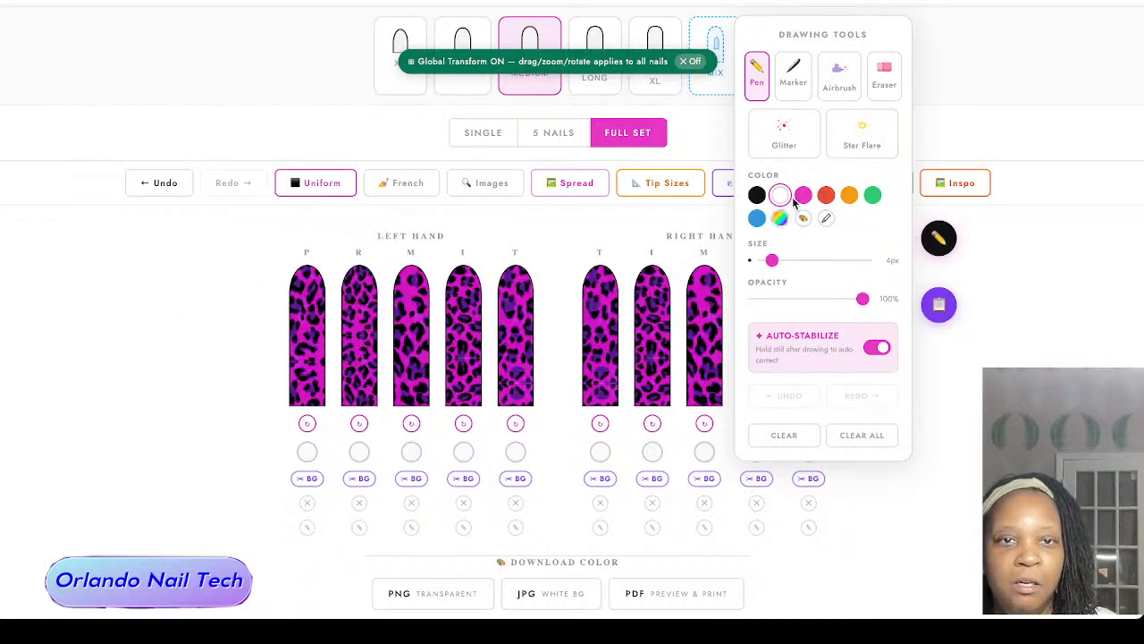
click(947, 241)
mouse_move(947, 241)
mouse_down()
mouse_move(664, 369)
mouse_move(560, 247)
mouse_move(942, 323)
mouse_move(779, 266)
mouse_move(864, 235)
mouse_move(992, 244)
mouse_move(875, 249)
mouse_move(896, 288)
mouse_move(867, 306)
mouse_up()
click(864, 306)
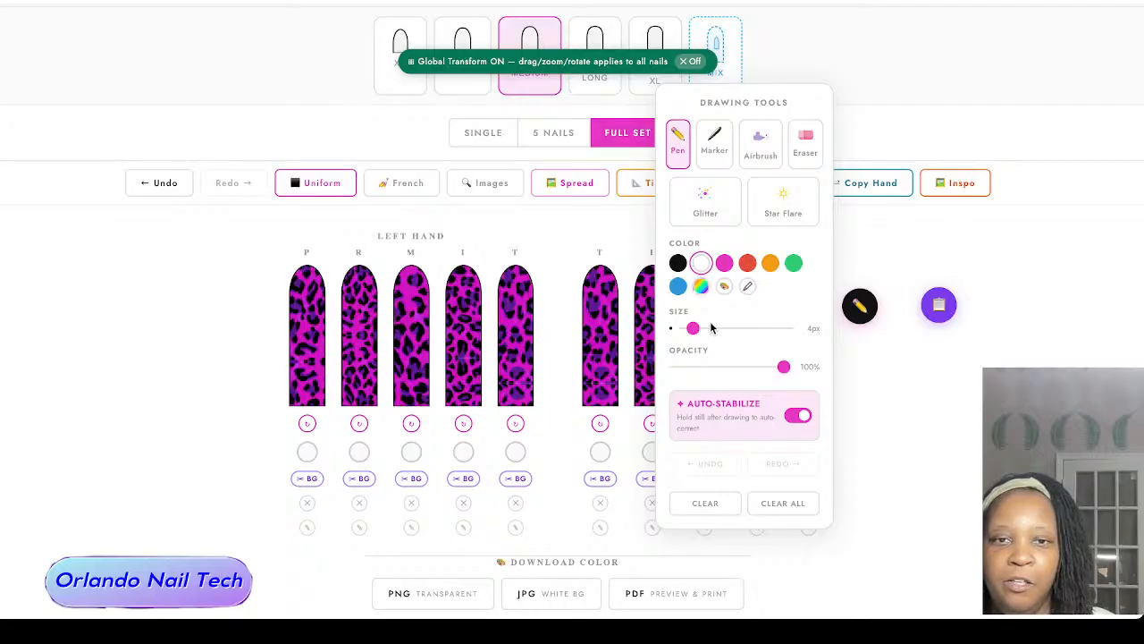
Step: Try freehand white strokes with the Pen at 5 px on both thumbs and the left index nail, and clear them
drag(694, 329, 697, 328)
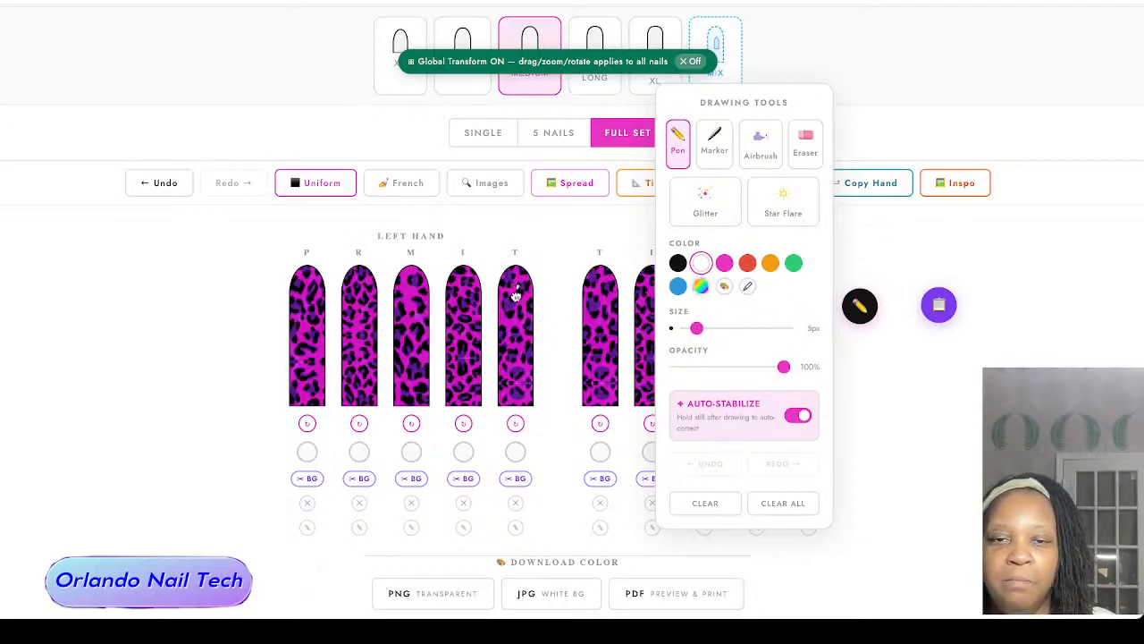
mouse_move(515, 296)
mouse_down()
mouse_move(518, 364)
mouse_move(503, 333)
mouse_move(530, 290)
mouse_move(496, 371)
mouse_move(522, 386)
mouse_move(538, 361)
mouse_move(515, 337)
mouse_move(503, 279)
mouse_move(519, 292)
mouse_move(495, 311)
mouse_move(505, 349)
mouse_up()
drag(605, 319, 609, 276)
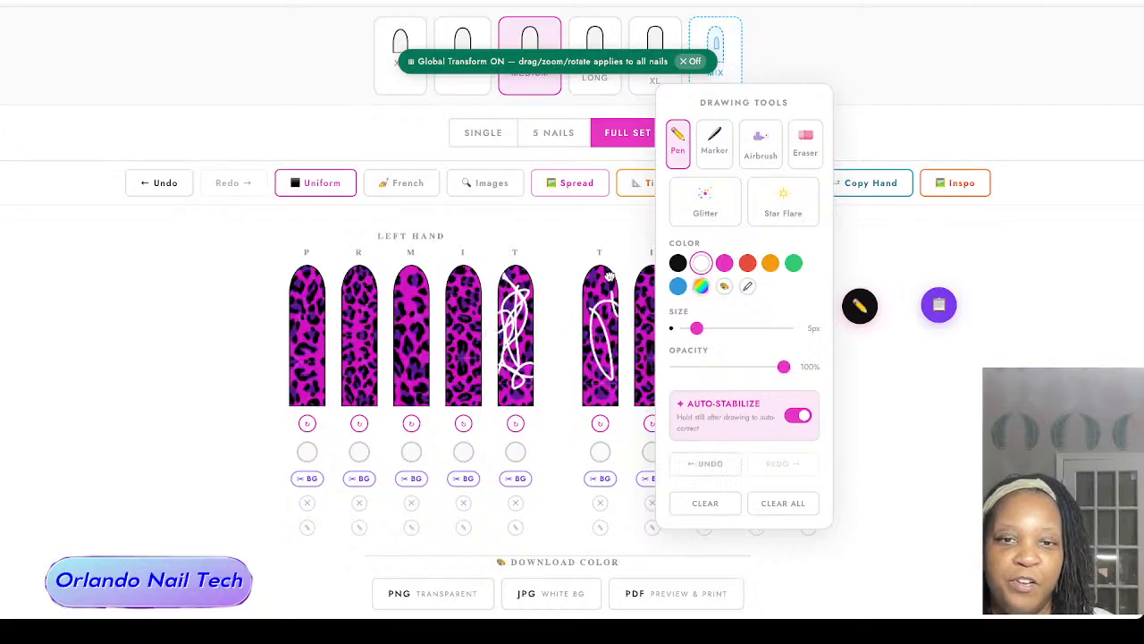
mouse_move(445, 298)
mouse_down()
mouse_move(477, 291)
mouse_move(470, 393)
mouse_move(494, 285)
mouse_move(472, 269)
mouse_move(474, 385)
mouse_move(460, 285)
mouse_move(482, 289)
mouse_move(465, 319)
mouse_move(460, 277)
mouse_up()
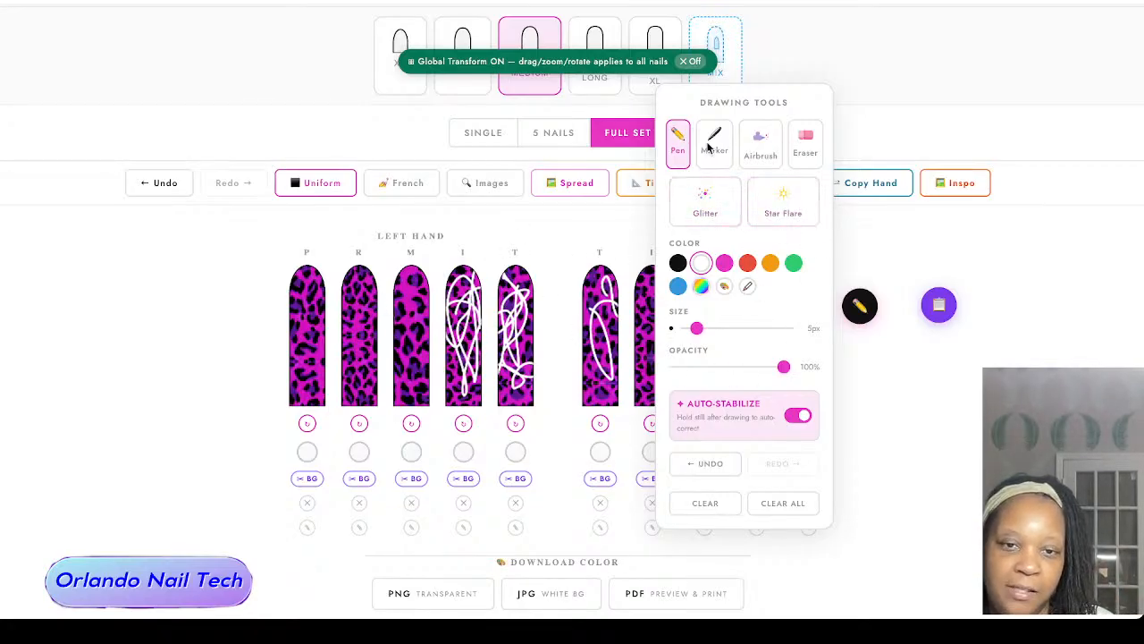
click(708, 508)
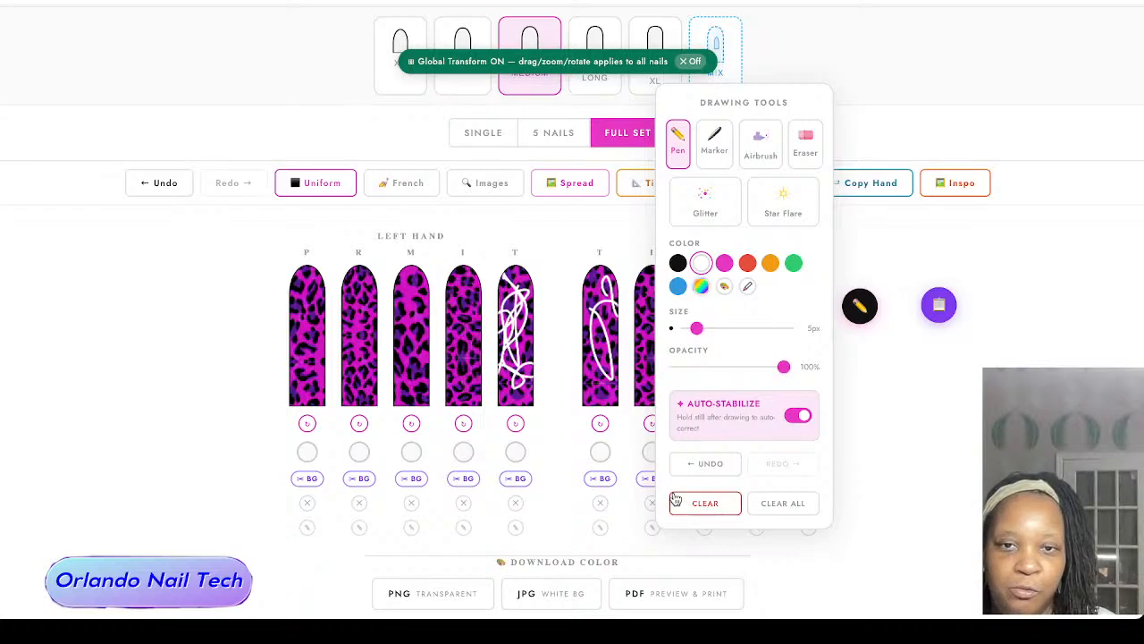
click(721, 505)
Step: Try the white Airbrush at 14 px on the left thumb with 22% and 38% opacity, and clear the spray
click(760, 143)
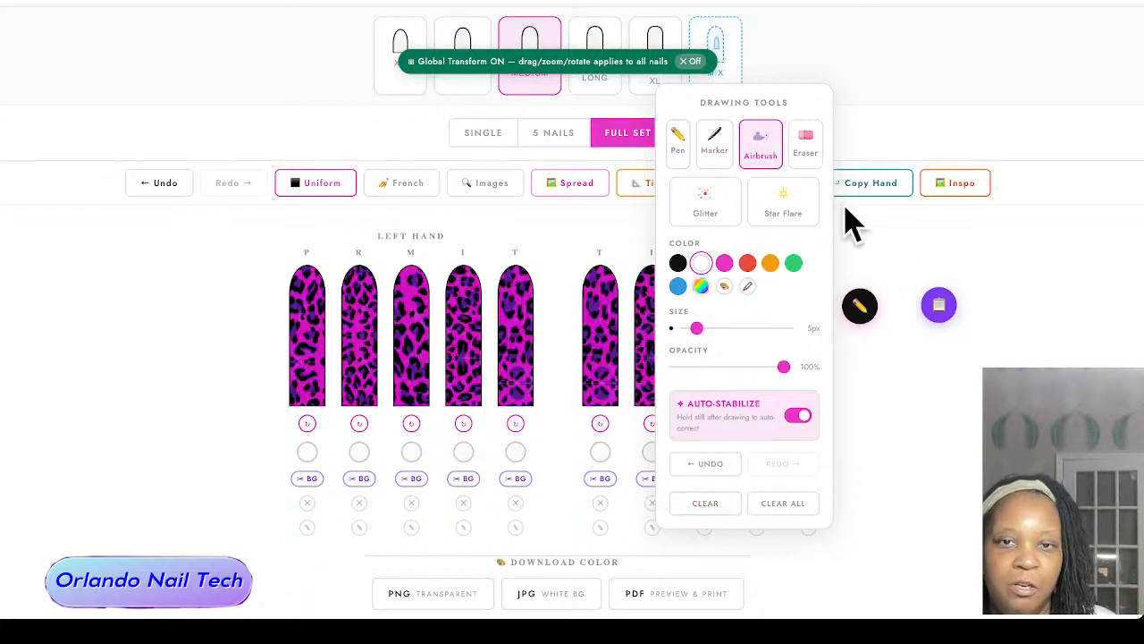
drag(784, 366, 725, 329)
drag(689, 367, 696, 366)
mouse_move(511, 322)
mouse_down()
mouse_move(512, 367)
mouse_move(515, 306)
mouse_move(526, 322)
mouse_move(521, 366)
mouse_move(503, 342)
mouse_move(520, 293)
mouse_move(516, 340)
mouse_up()
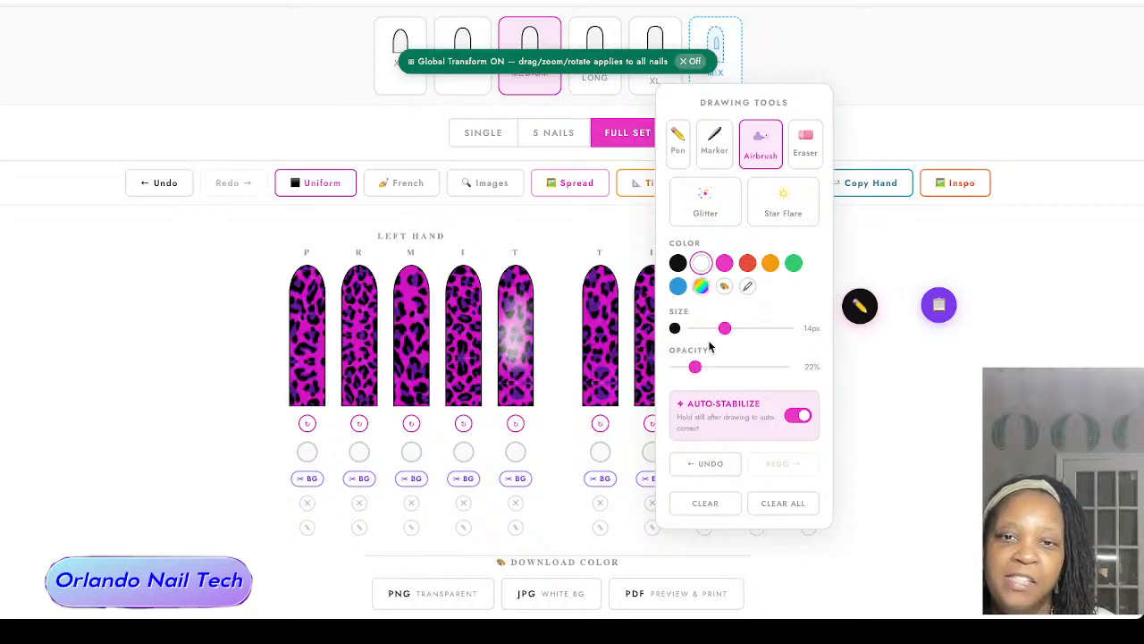
drag(696, 368, 713, 367)
mouse_move(516, 313)
mouse_down()
mouse_move(521, 344)
mouse_move(514, 360)
mouse_move(517, 314)
mouse_move(510, 358)
mouse_move(519, 350)
mouse_up()
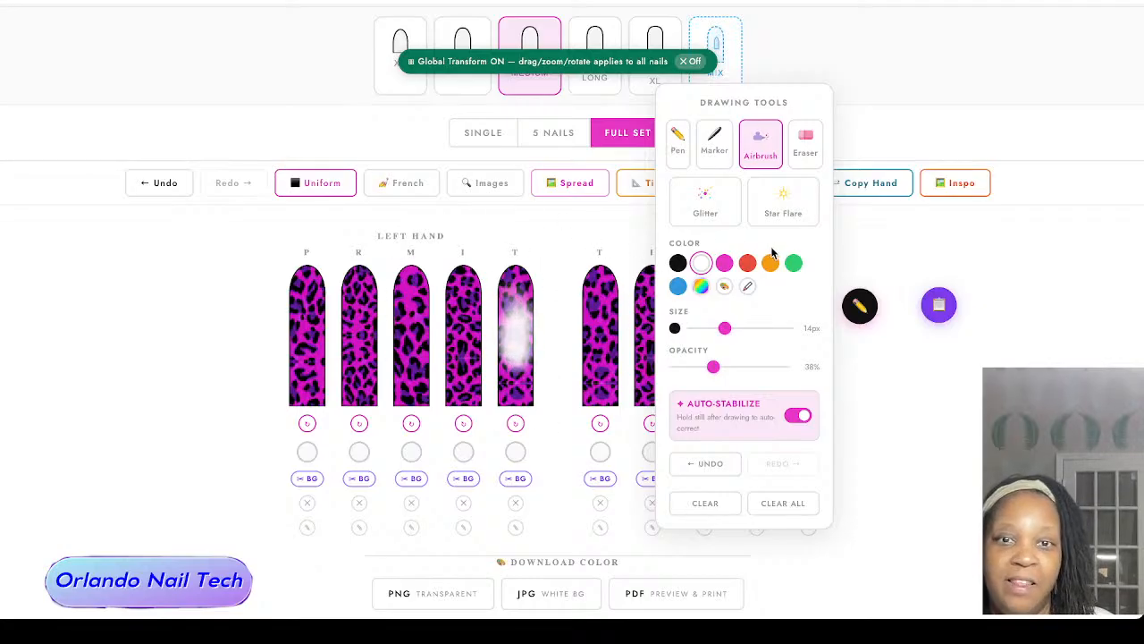
click(713, 501)
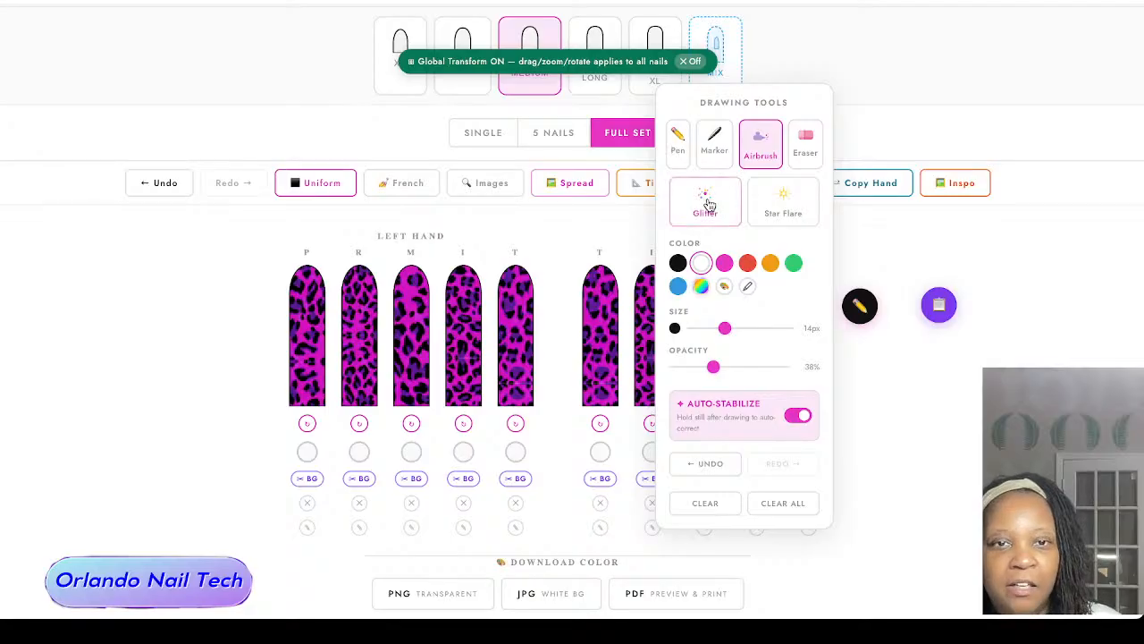
Step: Remove the leopard image from the left thumb nail and fill that nail with solid red #FF0000
click(859, 306)
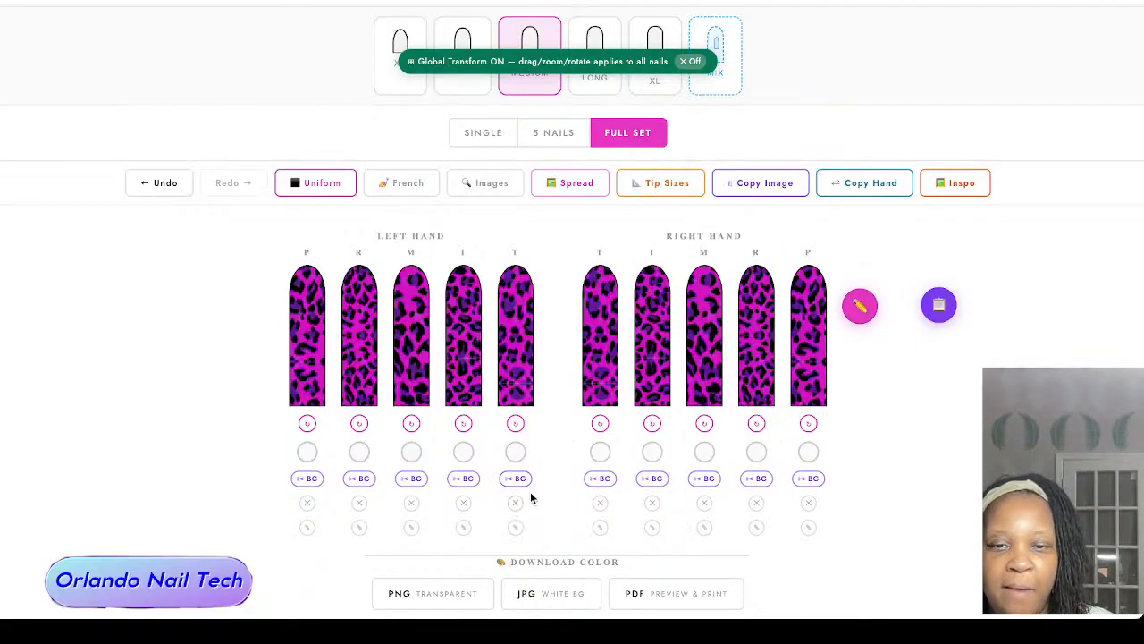
click(515, 502)
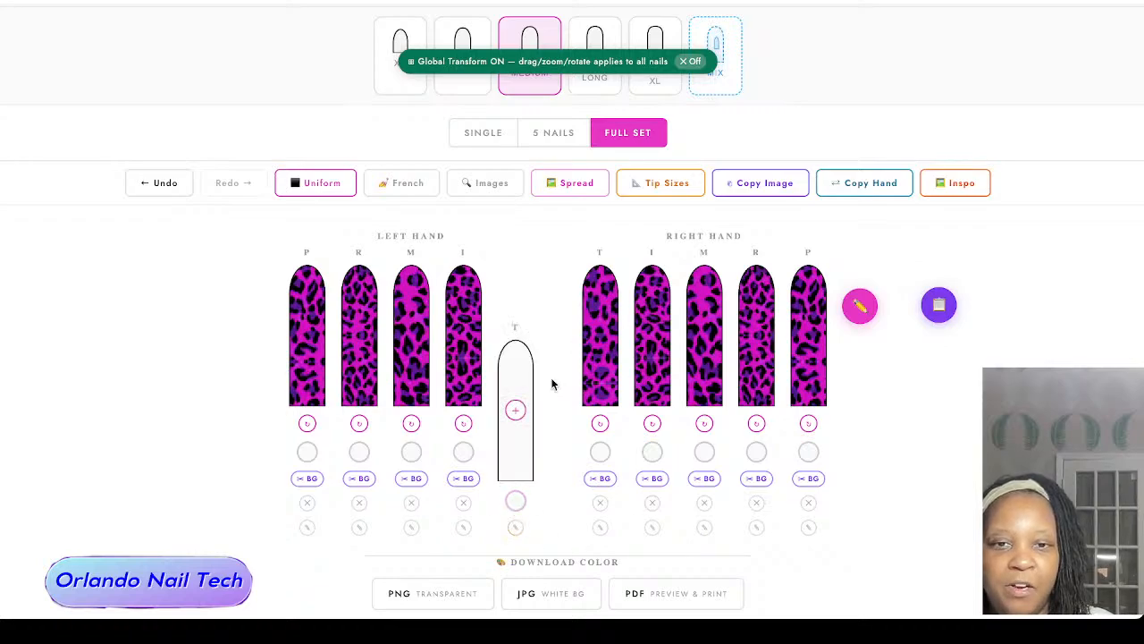
click(516, 524)
click(539, 333)
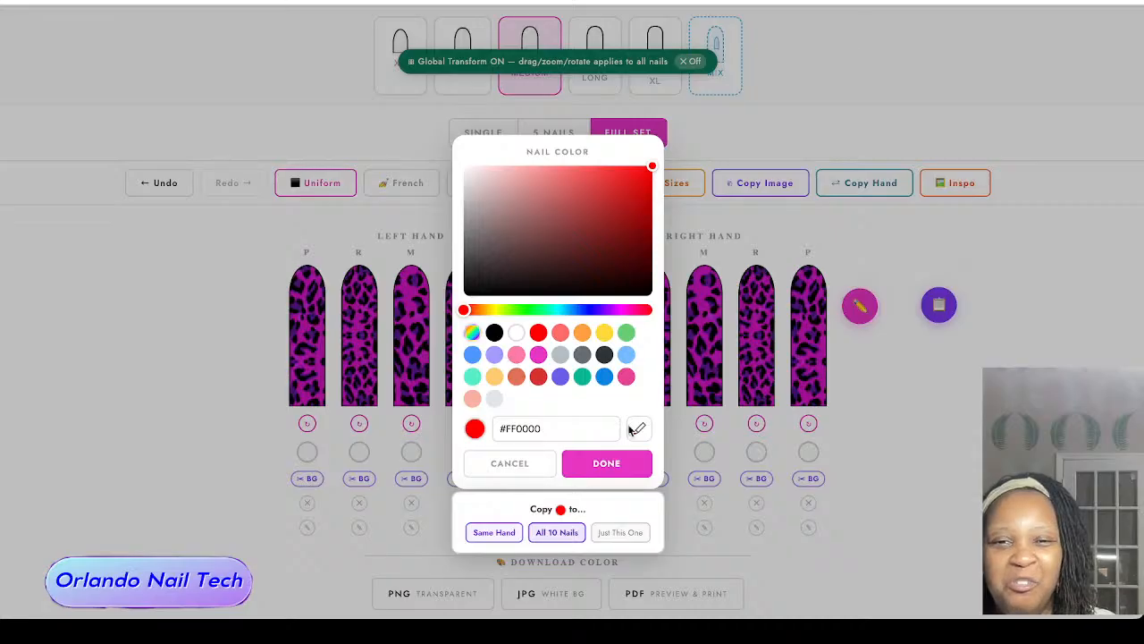
click(611, 461)
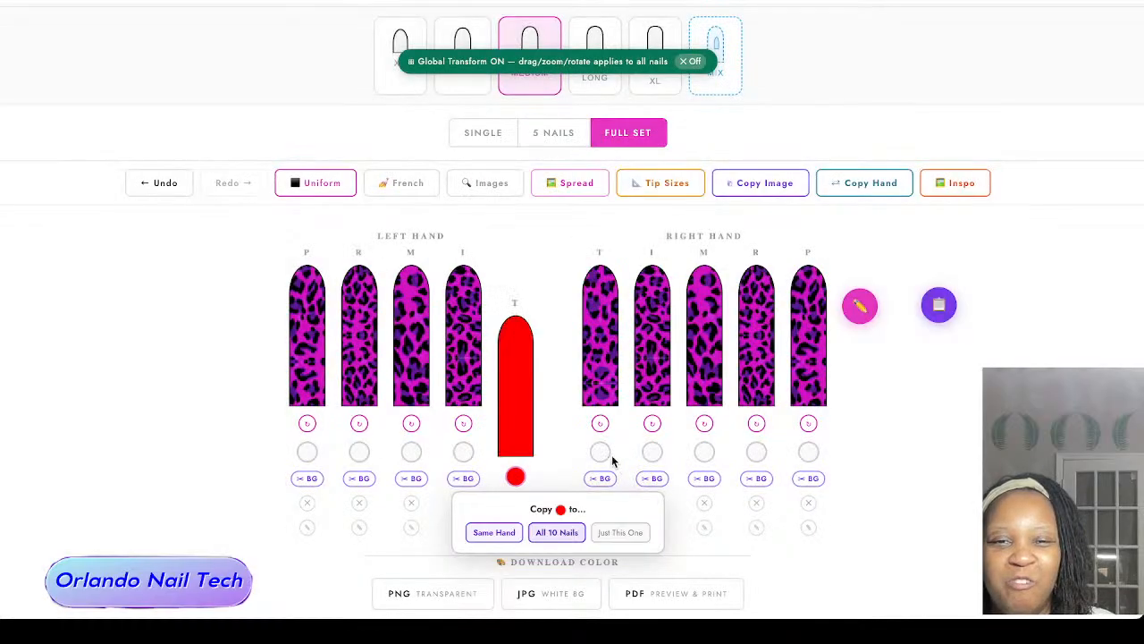
Step: Select the Glitter brush in the drawing tools and set its color to a slightly darker red, #DB1313
click(860, 306)
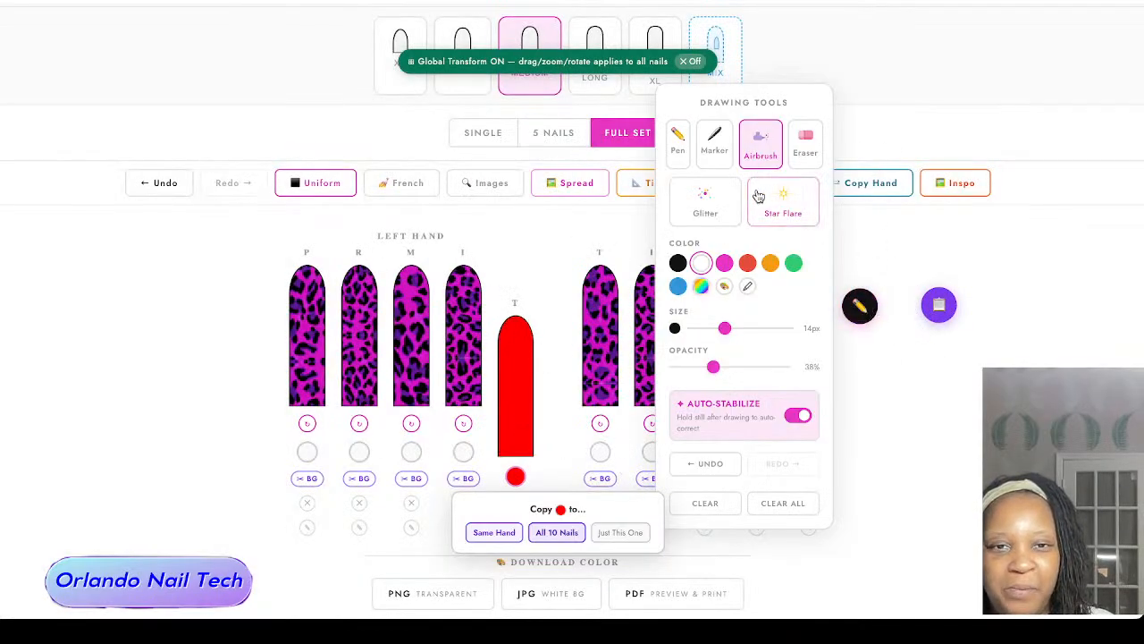
click(705, 200)
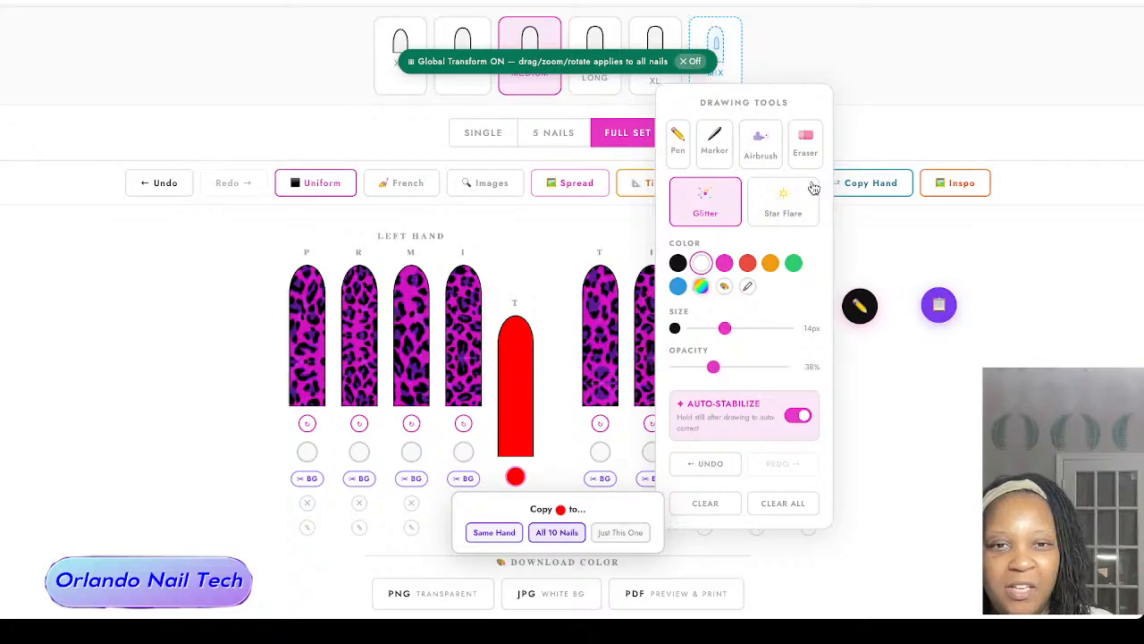
click(724, 285)
click(538, 332)
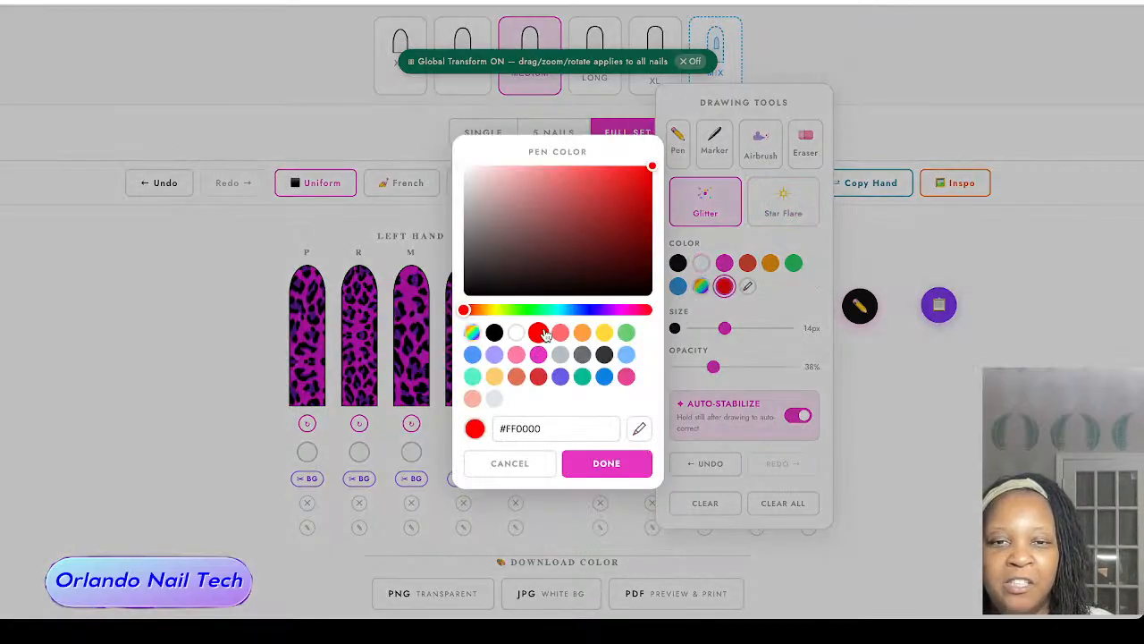
click(633, 179)
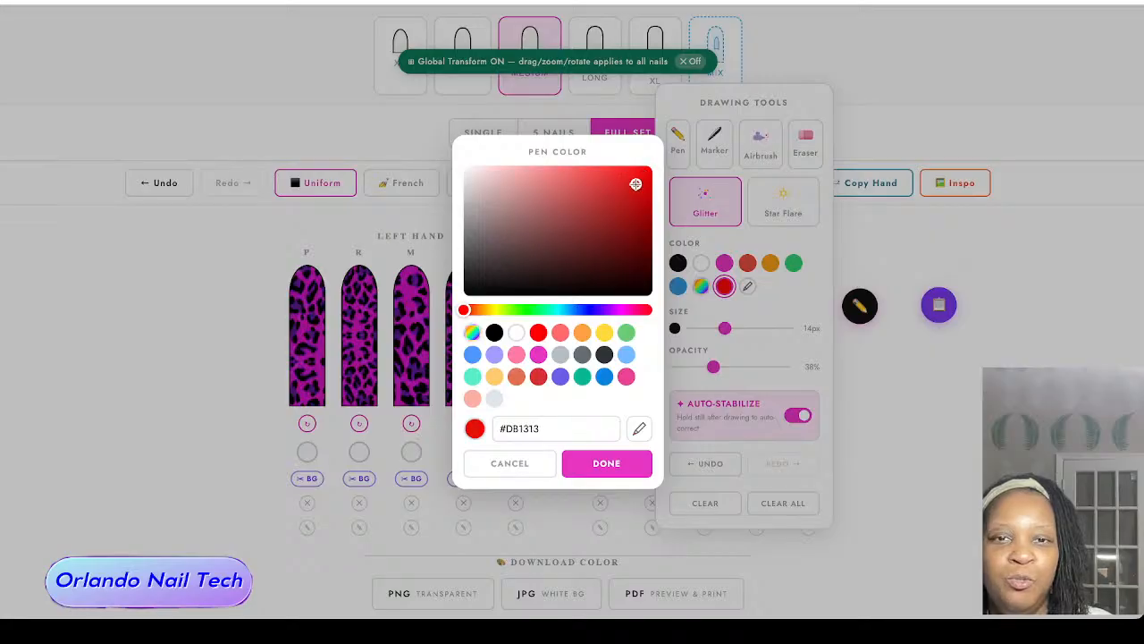
click(623, 463)
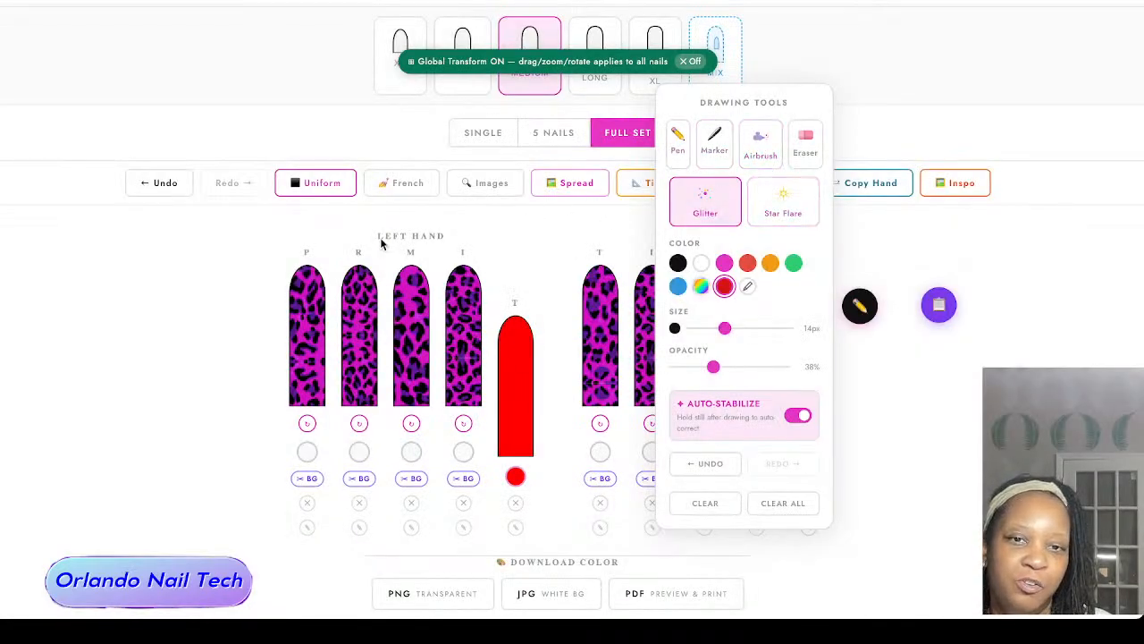
Step: Set the Glitter brush to 100% opacity and 17 px, and paint glitter over the whole red left thumb nail
drag(715, 370, 799, 370)
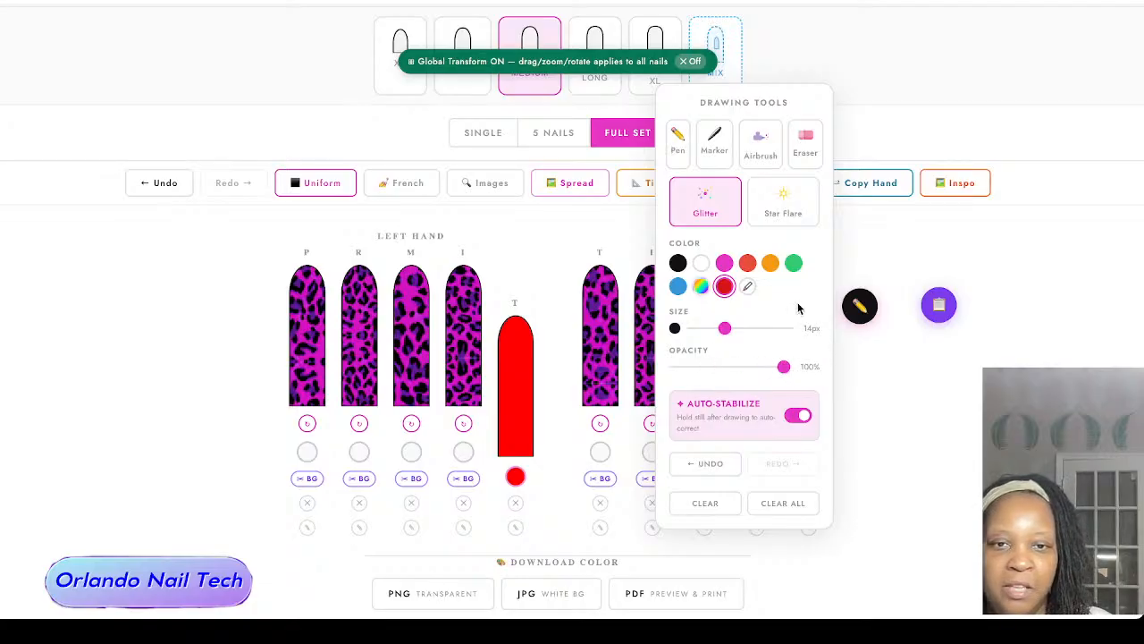
drag(725, 329, 733, 329)
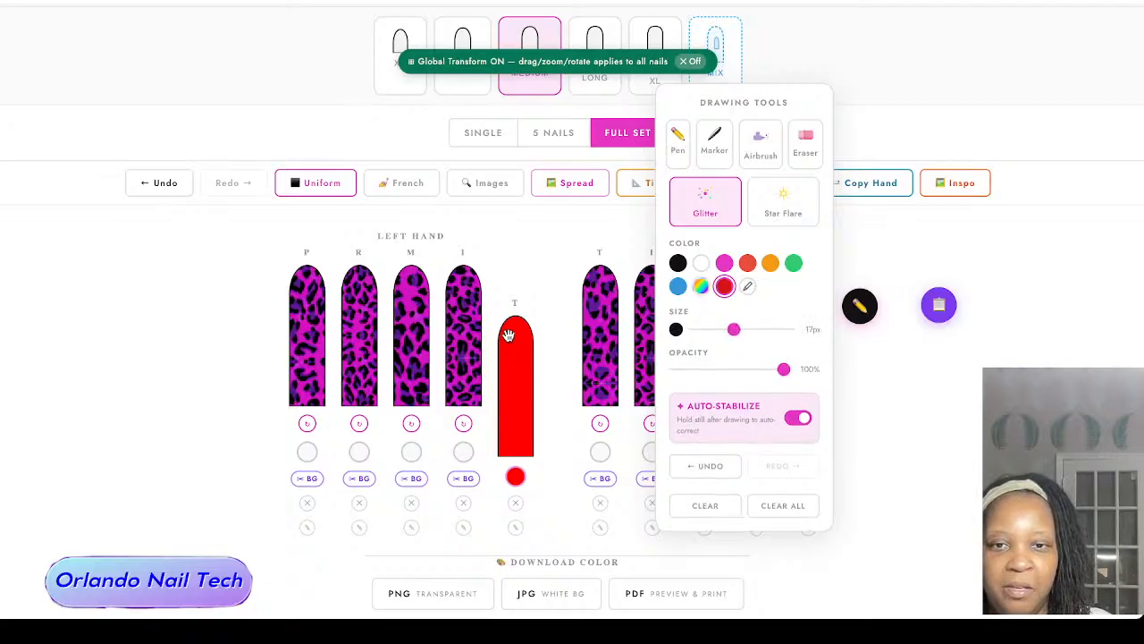
mouse_move(509, 336)
mouse_down()
mouse_move(510, 439)
mouse_move(506, 334)
mouse_move(522, 445)
mouse_up()
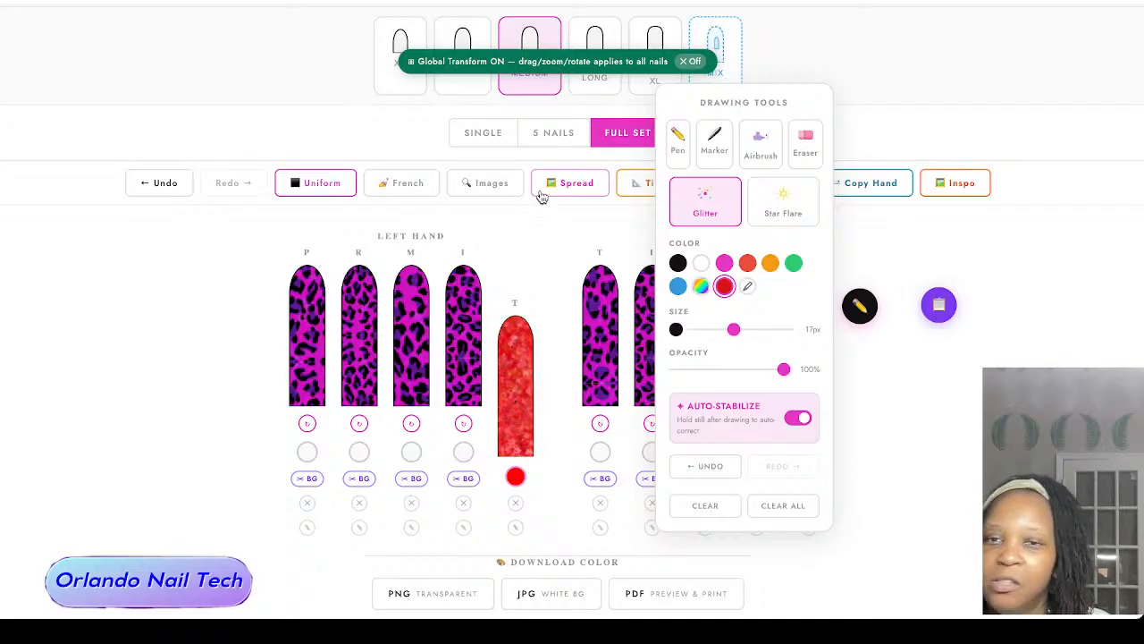
Step: Remove the leopard image from the left index nail and search the royalty-free images for "red glitter"
click(927, 222)
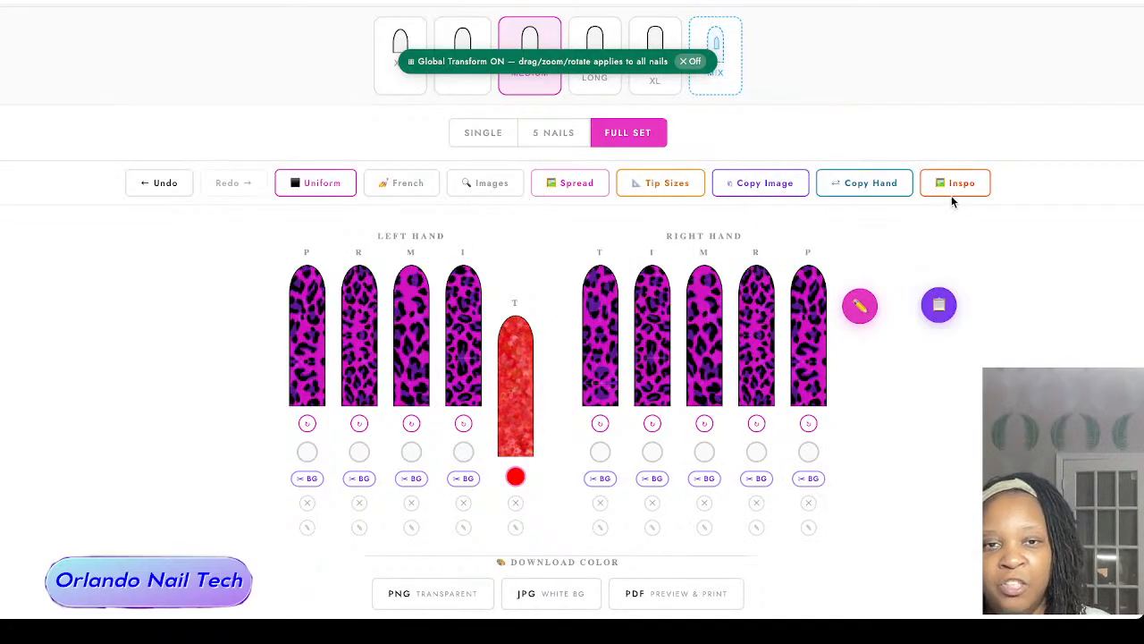
click(464, 503)
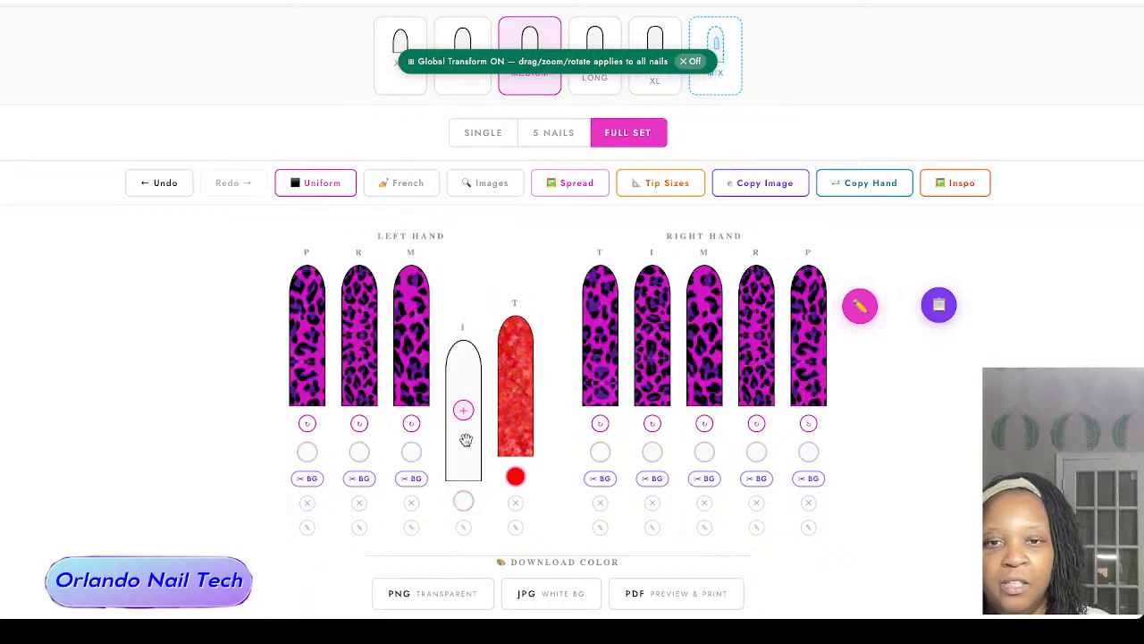
click(488, 186)
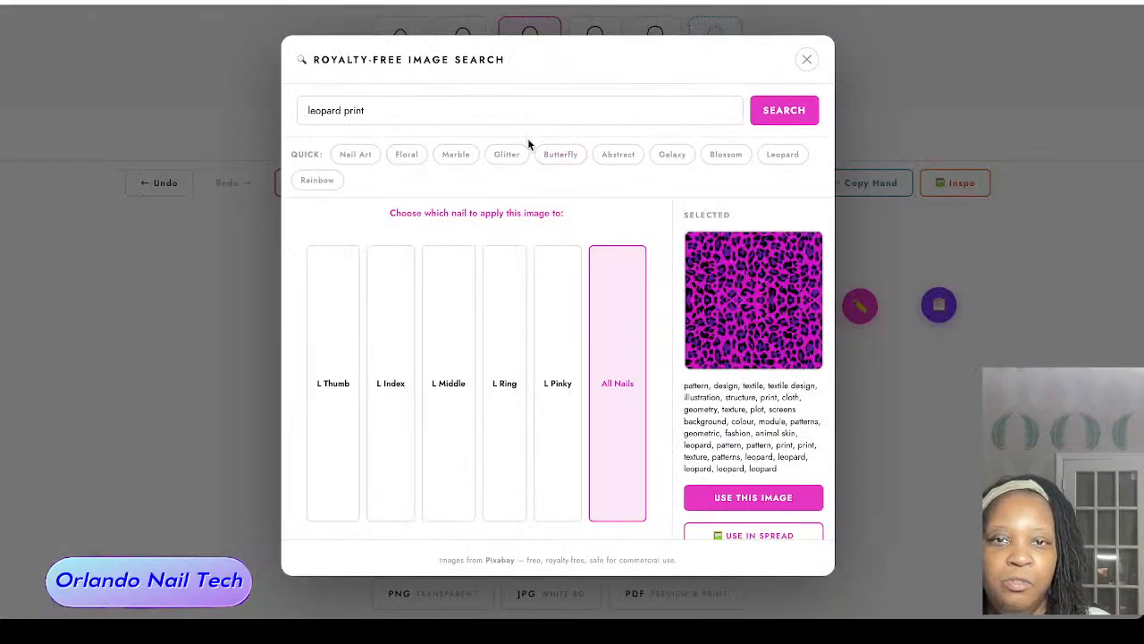
triple_click(468, 114)
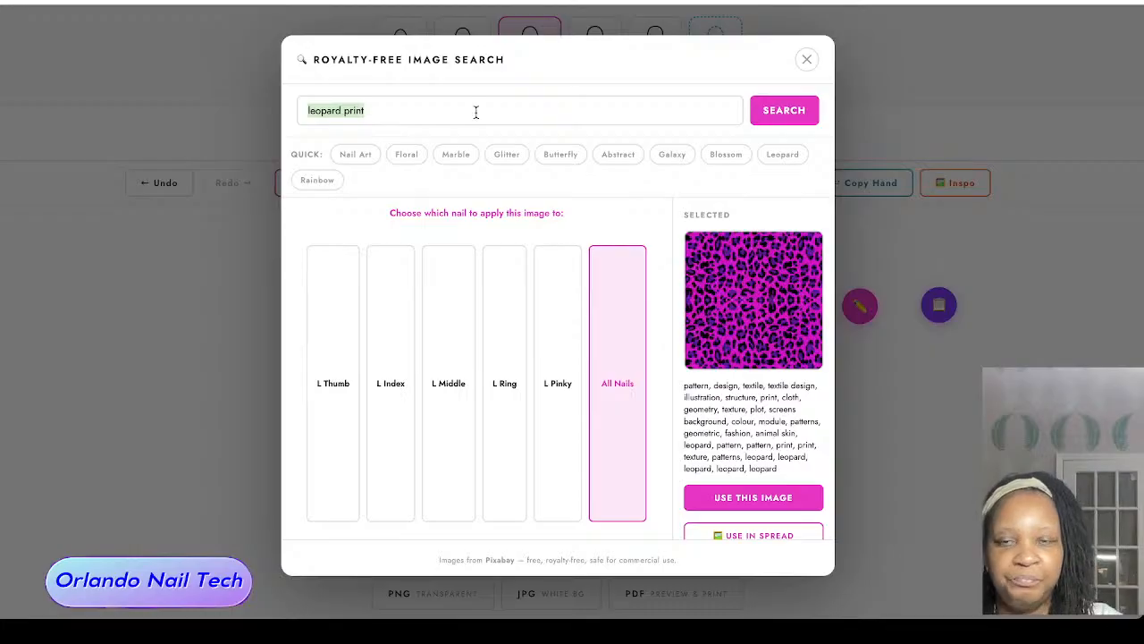
text(red gl)
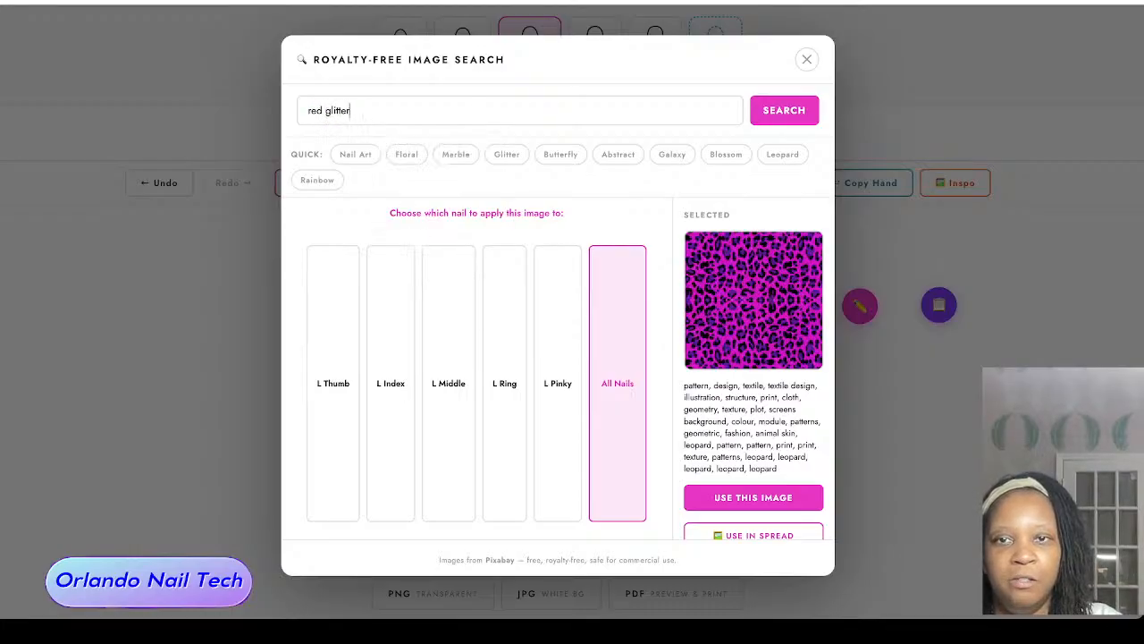
text(itter)
key(Return)
Step: Apply the red background image with gold sparkles from the search results to the right middle nail
scroll(641, 295, down, 1)
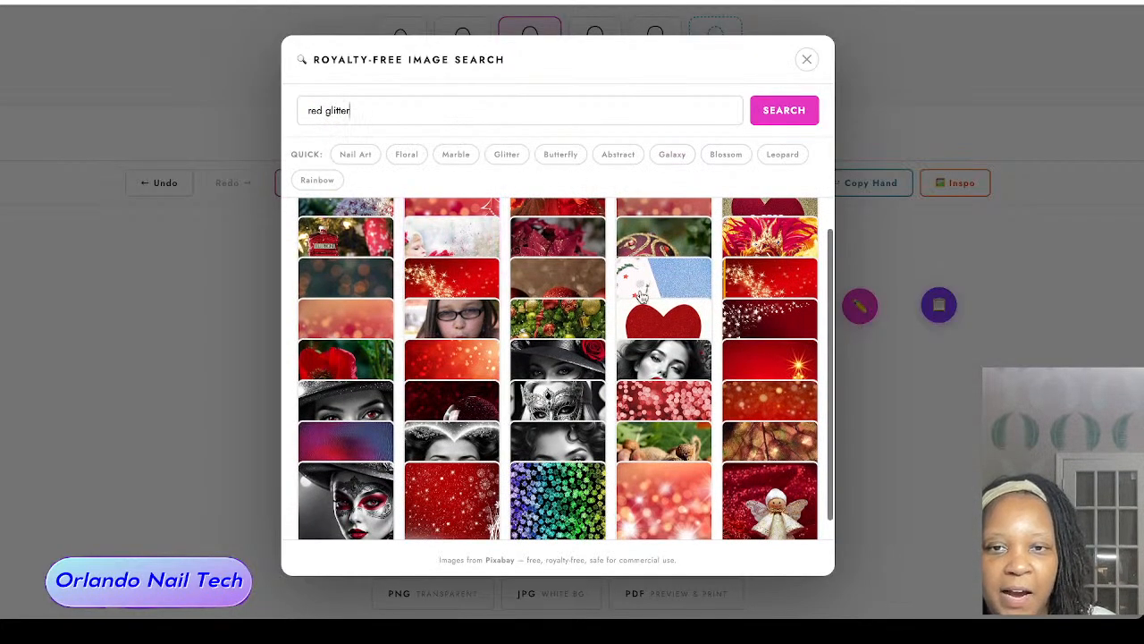
scroll(641, 295, down, 1)
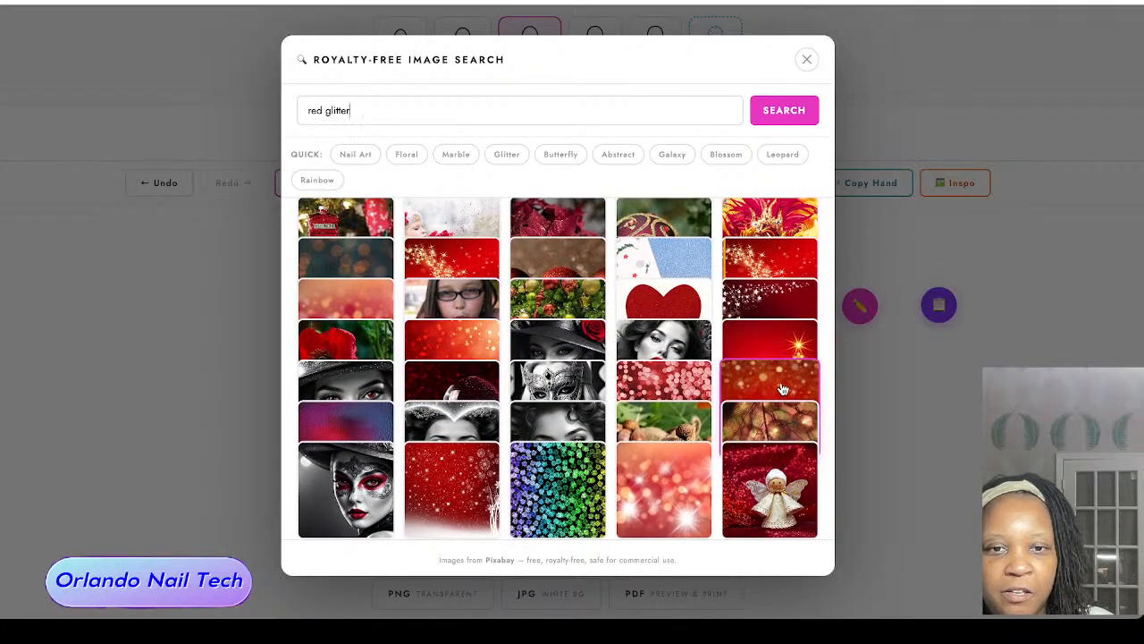
click(783, 389)
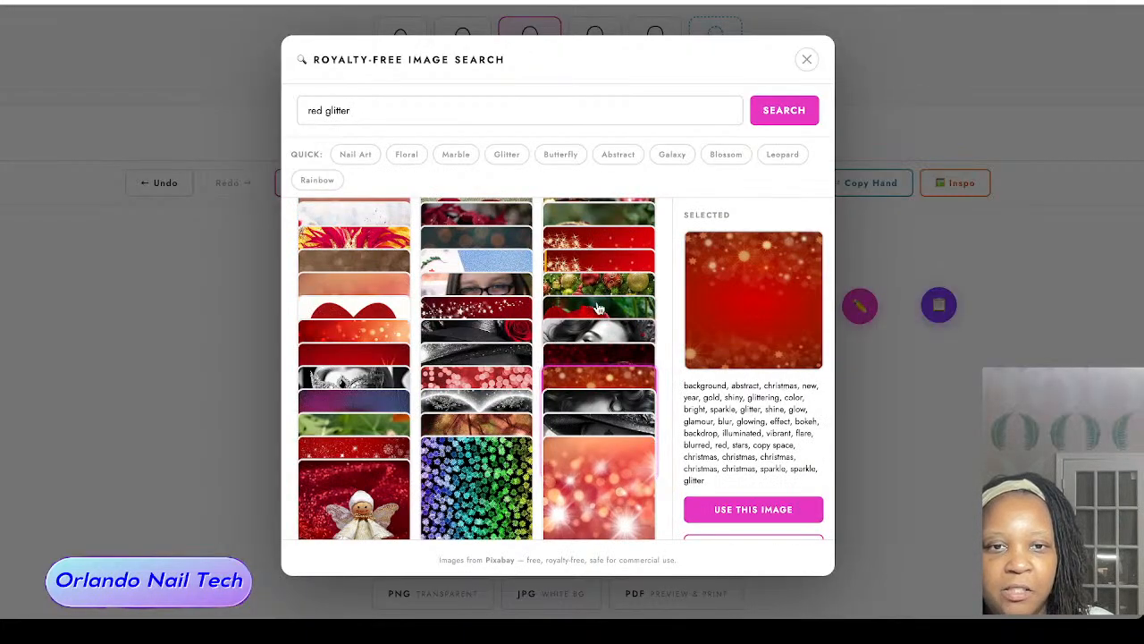
click(770, 509)
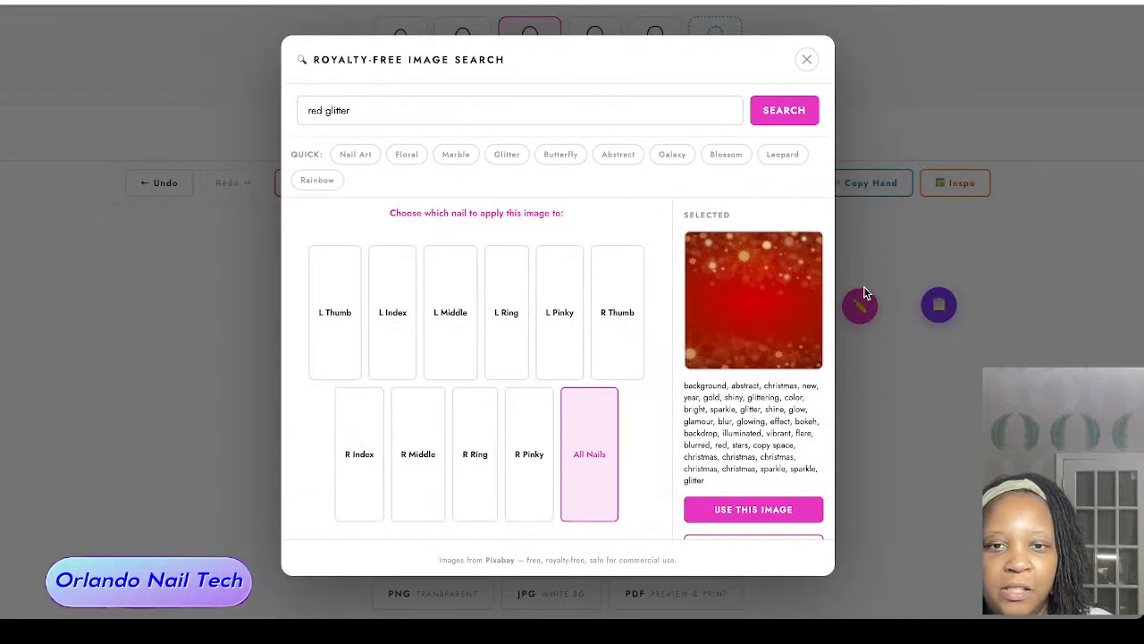
click(430, 442)
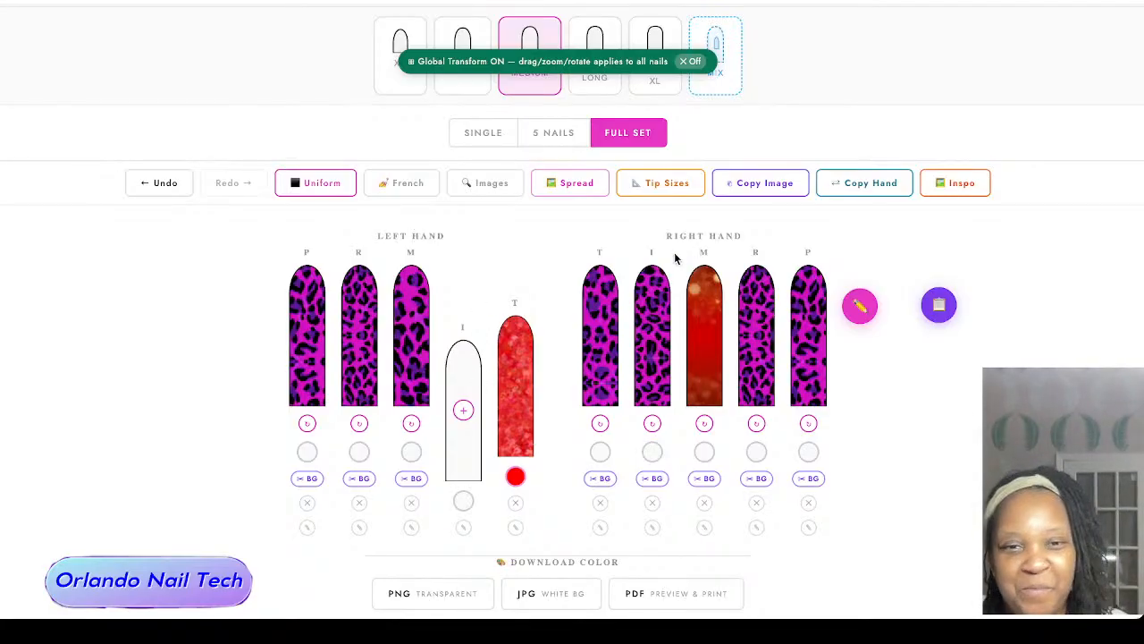
Step: Turn off Global Transform and reposition the red sparkle image on the right middle nail alone
click(690, 62)
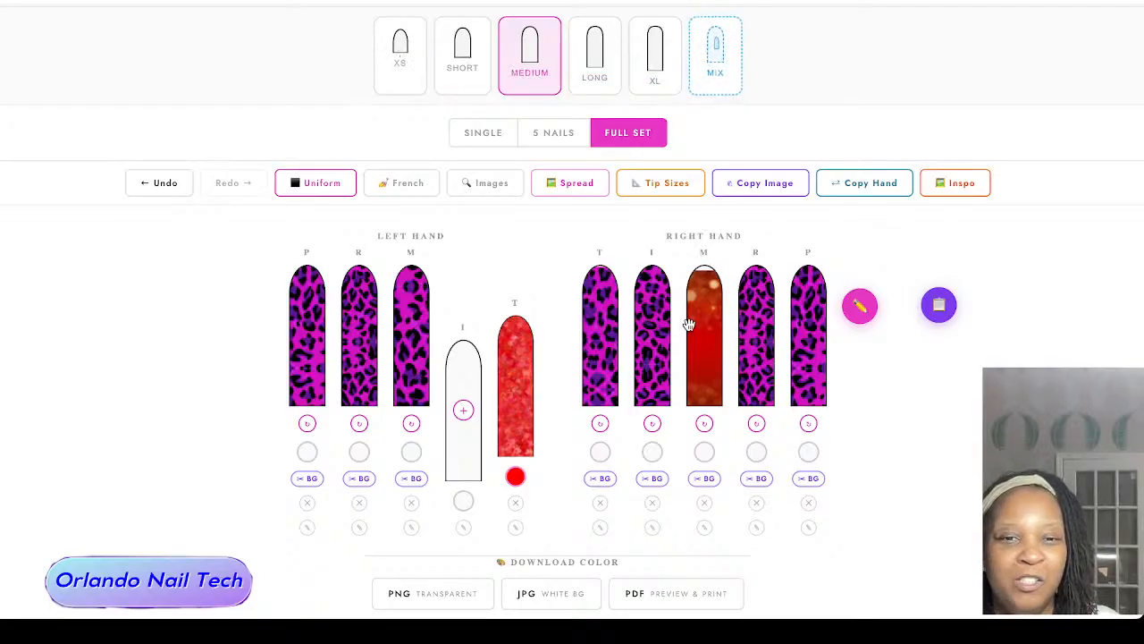
drag(688, 324, 711, 340)
scroll(692, 321, down, 5)
scroll(692, 322, up, 10)
Step: Place six white Star Flare sparkles at 7 px and 100% opacity across the red glitter left thumb nail
click(860, 306)
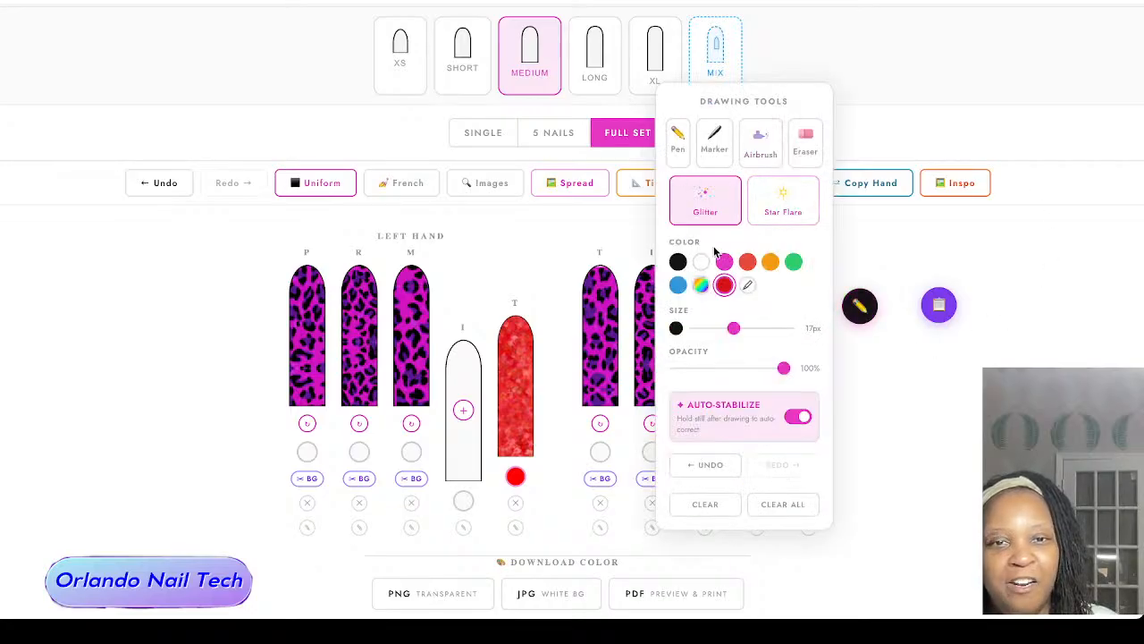
click(785, 207)
drag(733, 328, 704, 327)
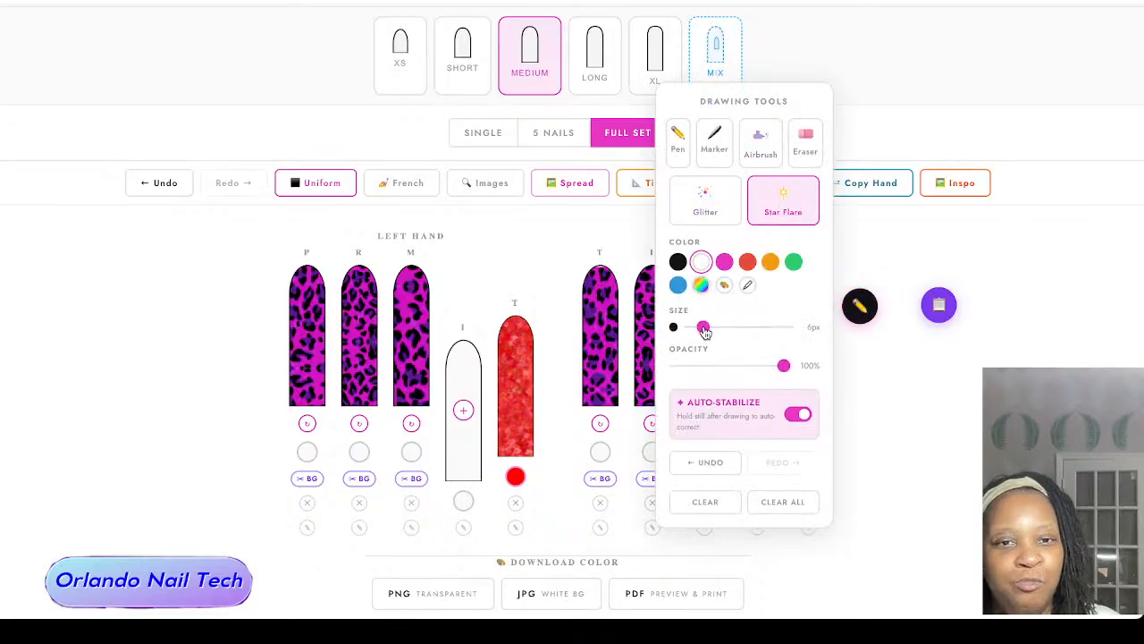
click(516, 334)
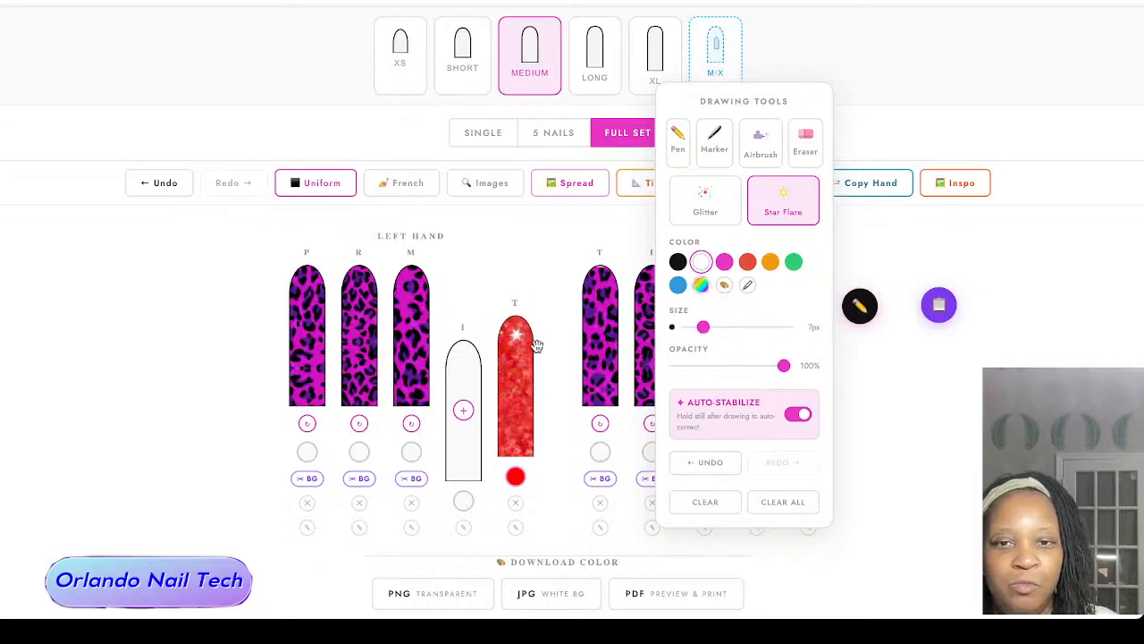
click(519, 365)
click(508, 407)
click(524, 433)
click(522, 396)
click(505, 369)
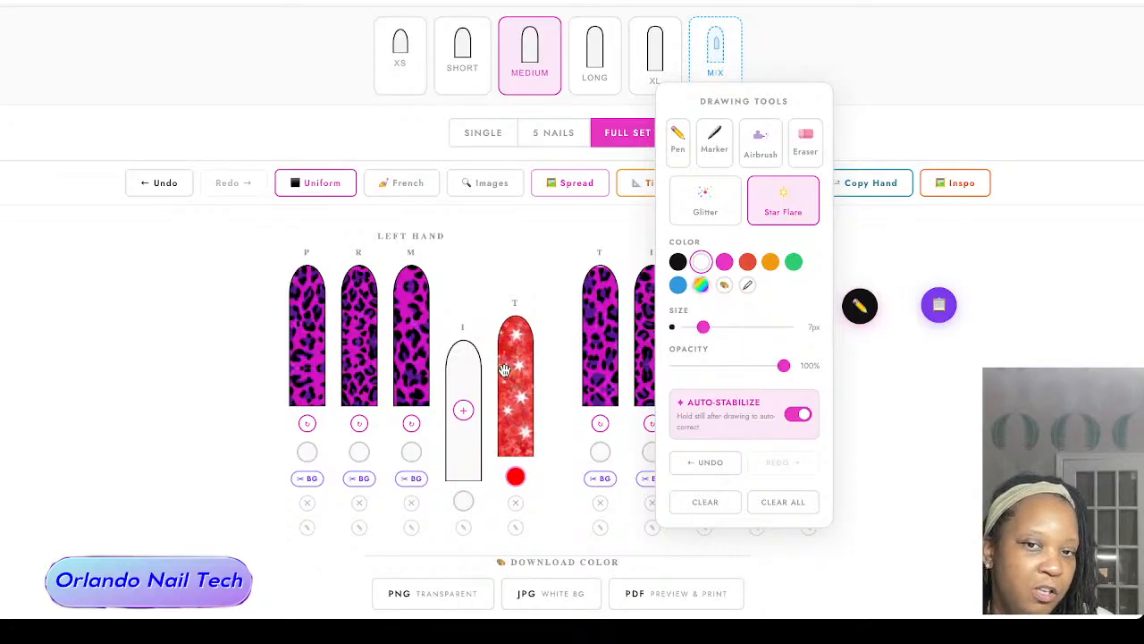
Step: Try larger white star flares at 22 px on the left thumb nail, and clear all drawing from that nail
drag(703, 327, 750, 329)
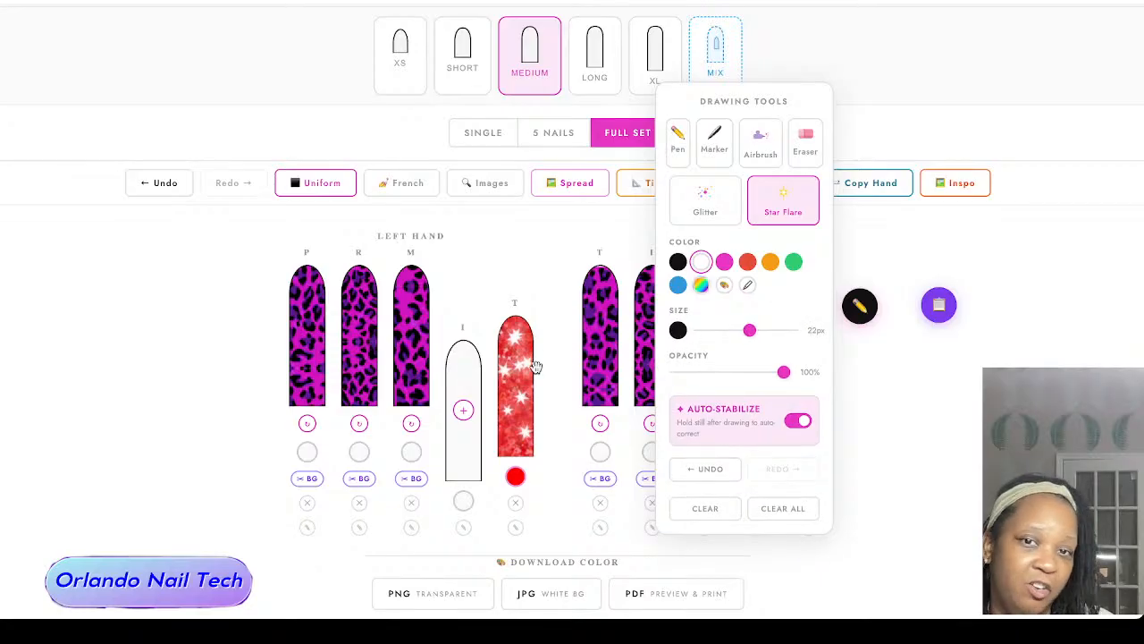
click(522, 378)
click(521, 434)
click(518, 399)
click(521, 354)
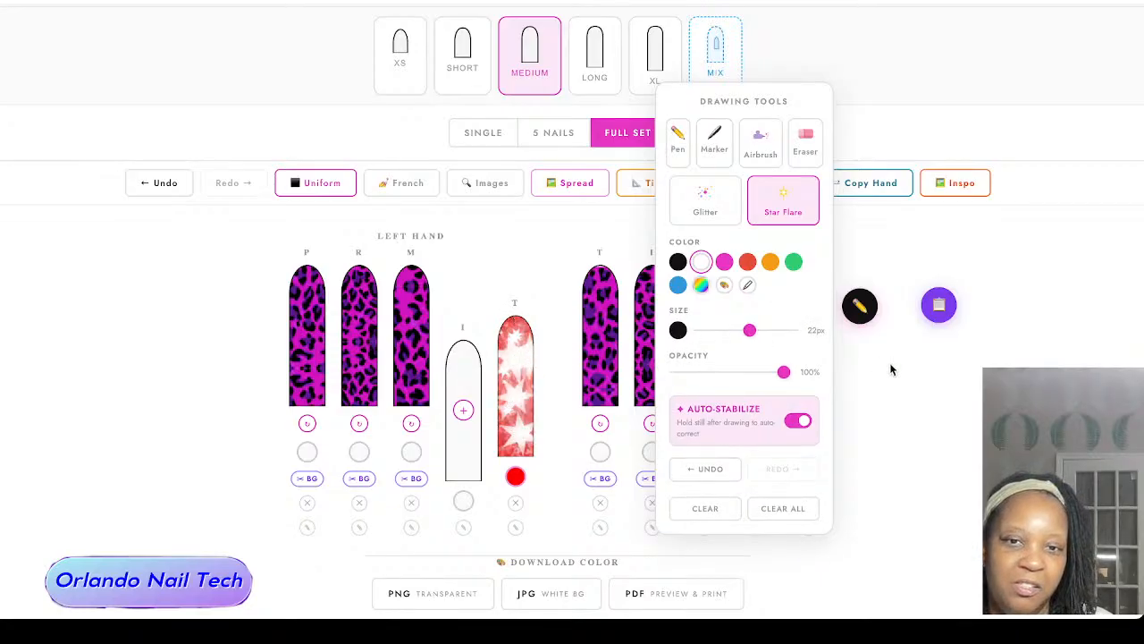
click(704, 508)
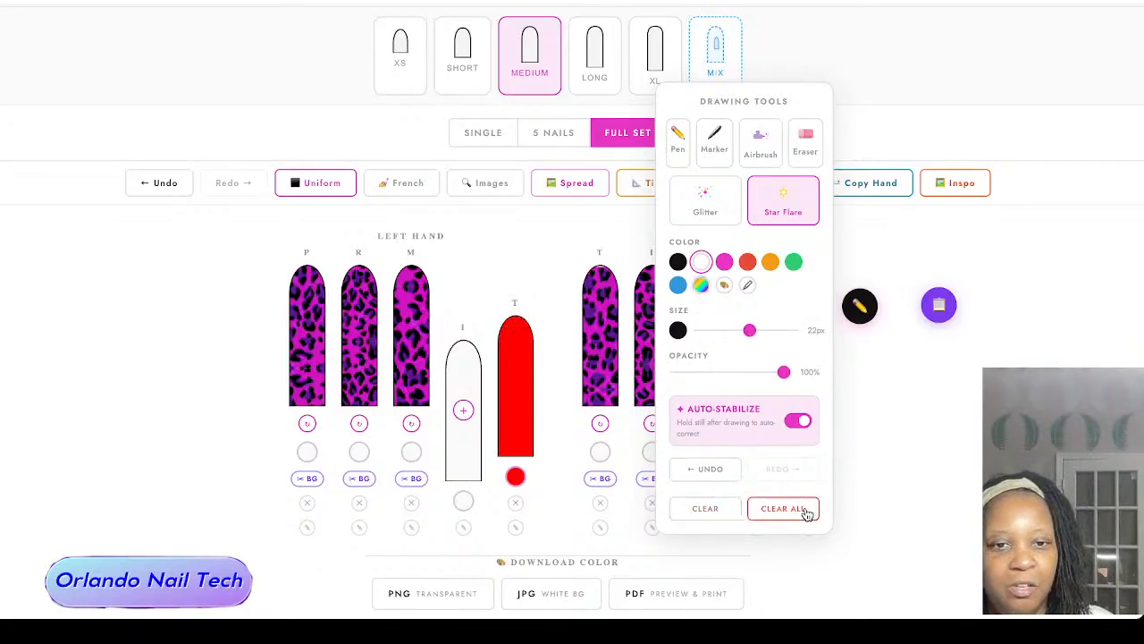
click(914, 209)
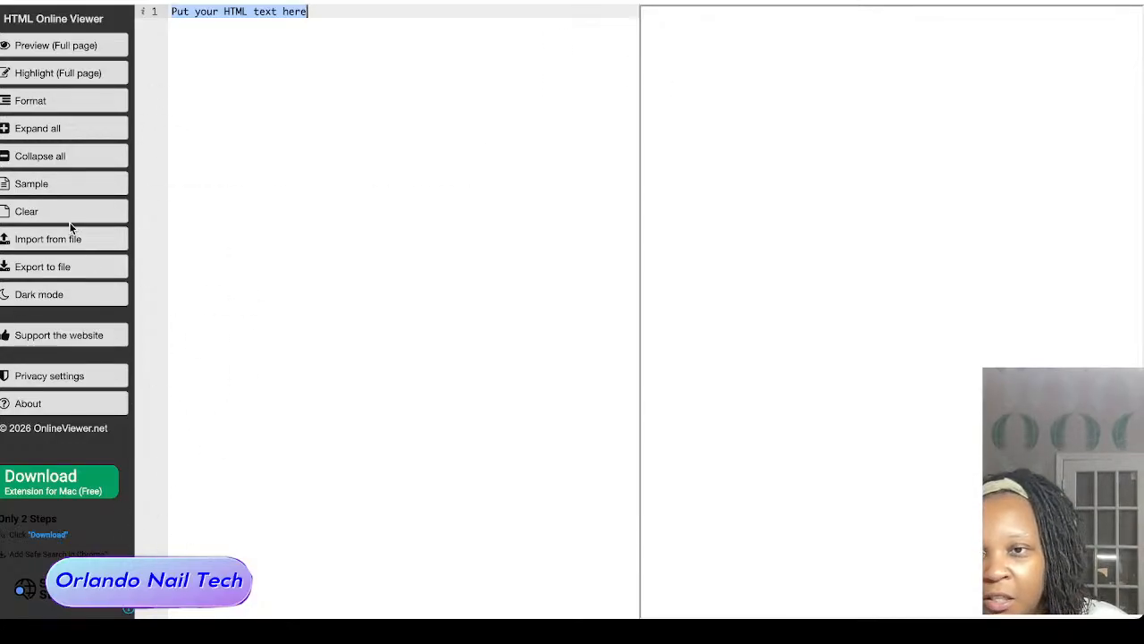
Step: In HTML Online Viewer, import online_viewer_net.html from Downloads and open its full-page preview
click(78, 243)
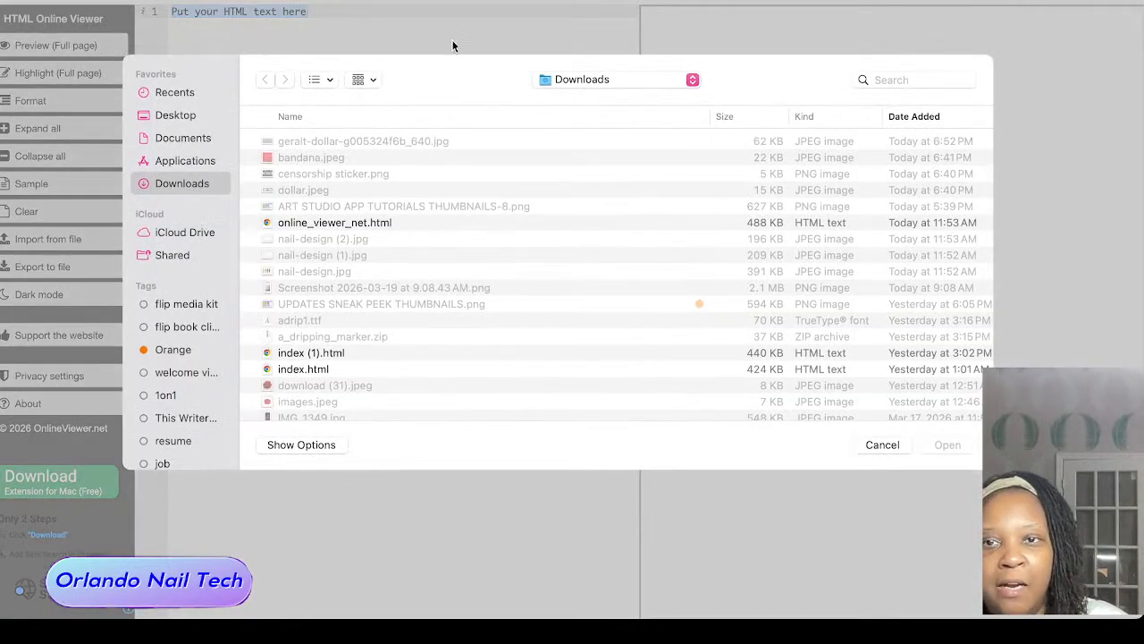
click(284, 221)
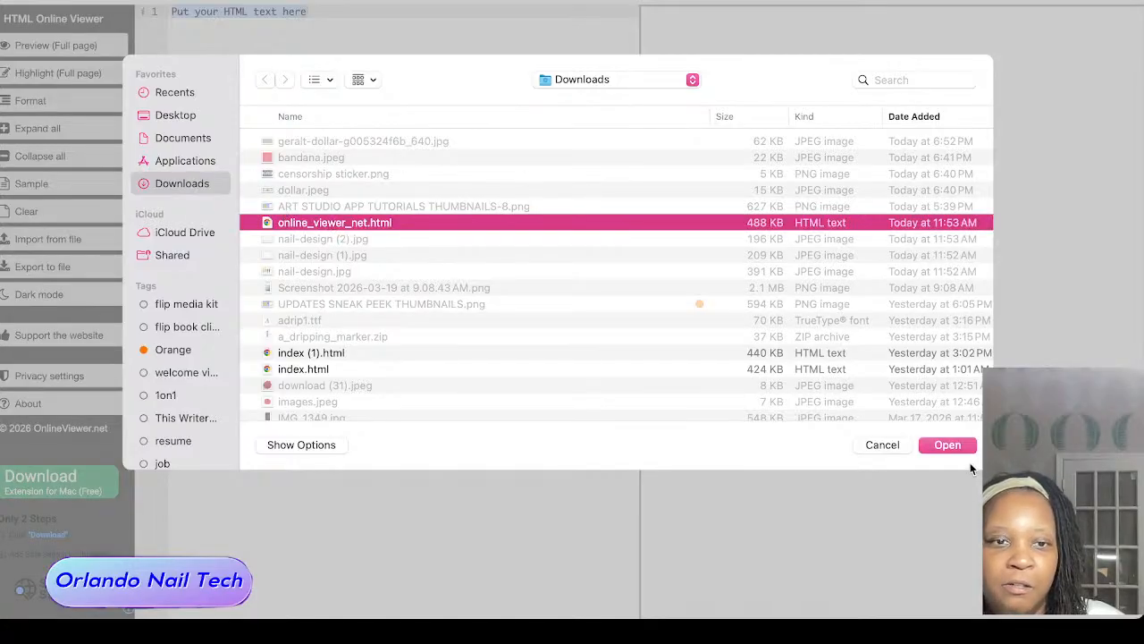
click(959, 446)
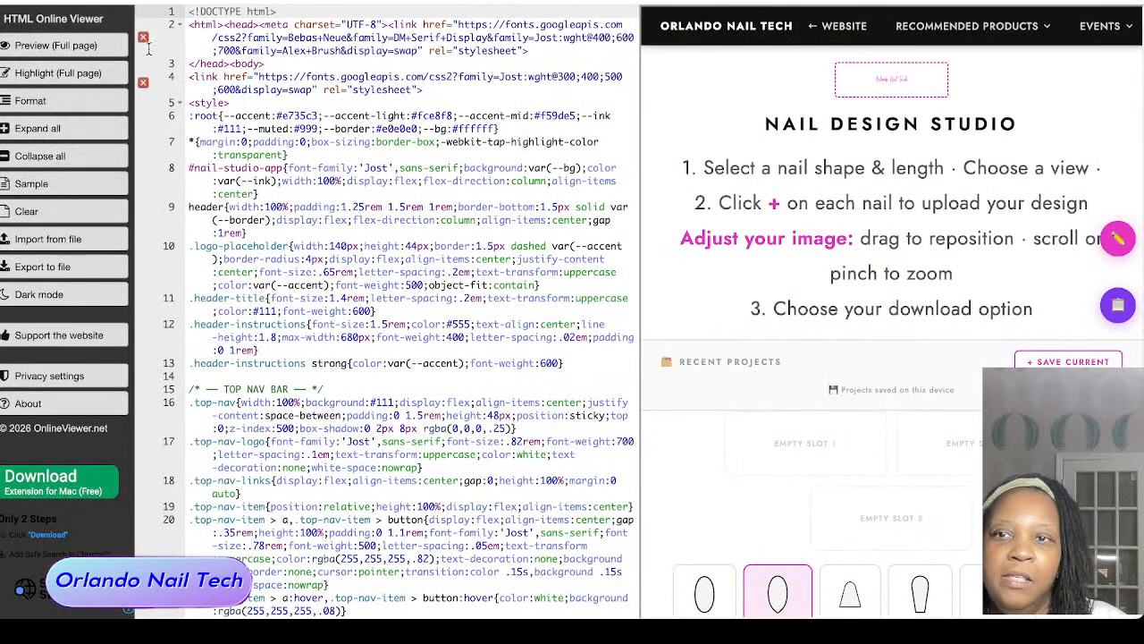
click(49, 42)
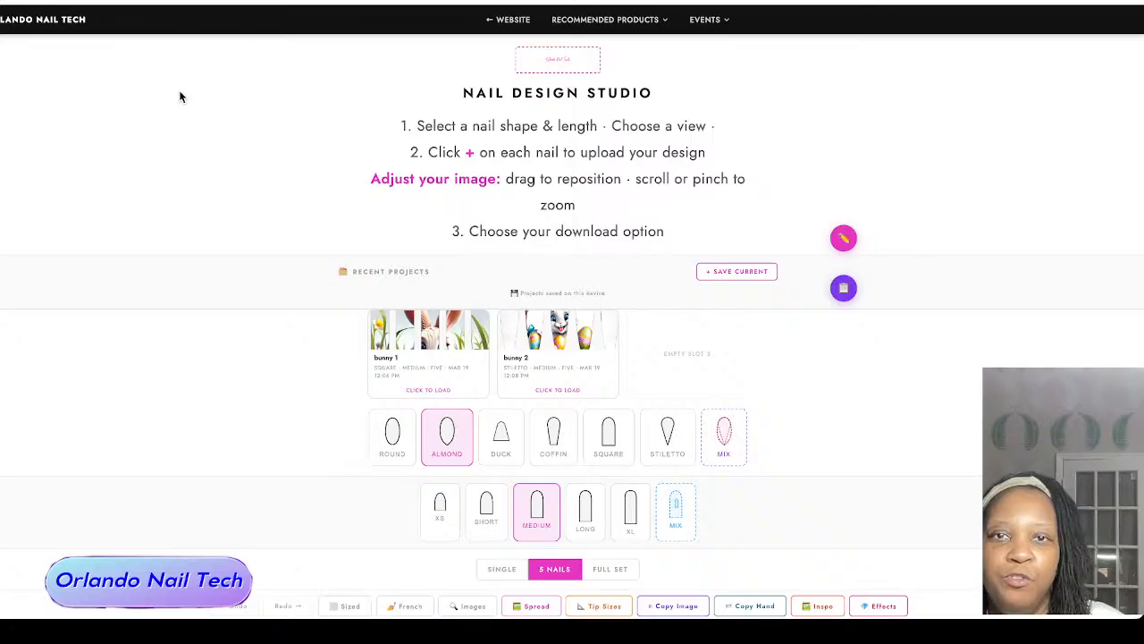
Step: Set the five-nail set to the Stiletto shape and switch the nails to Uniform sizing
scroll(241, 182, down, 1)
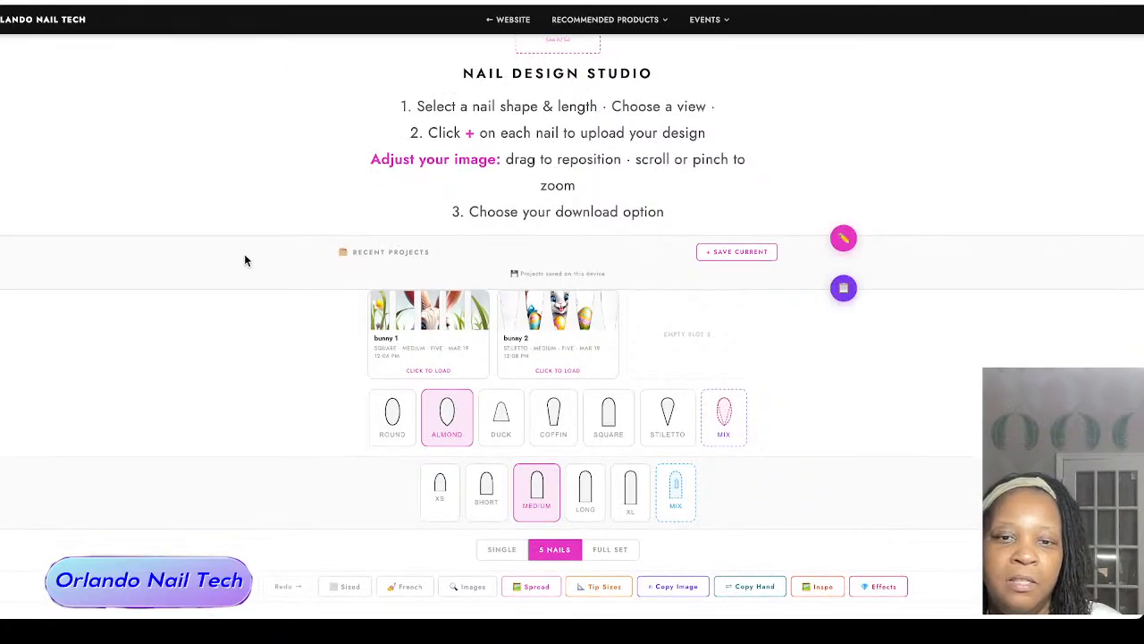
scroll(247, 257, down, 3)
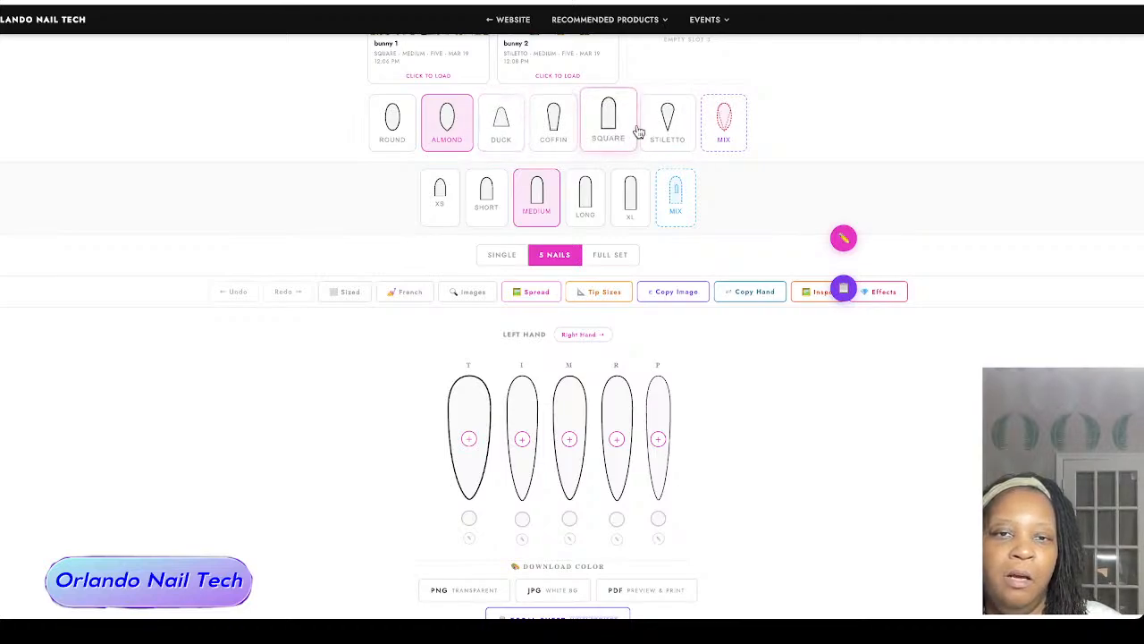
click(666, 120)
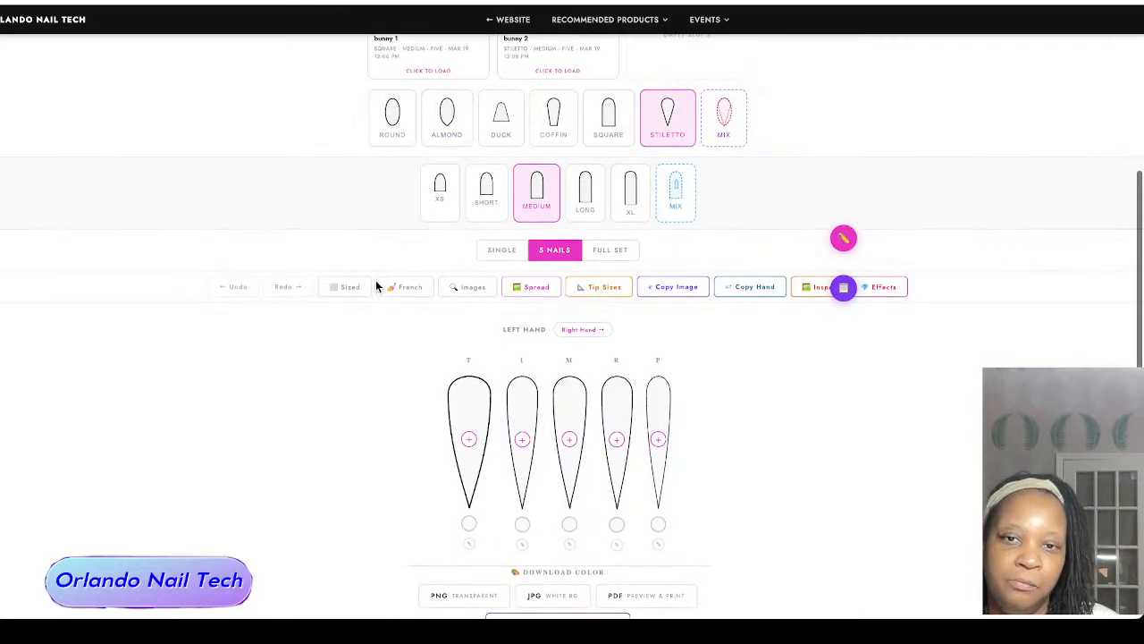
scroll(375, 280, down, 1)
click(344, 254)
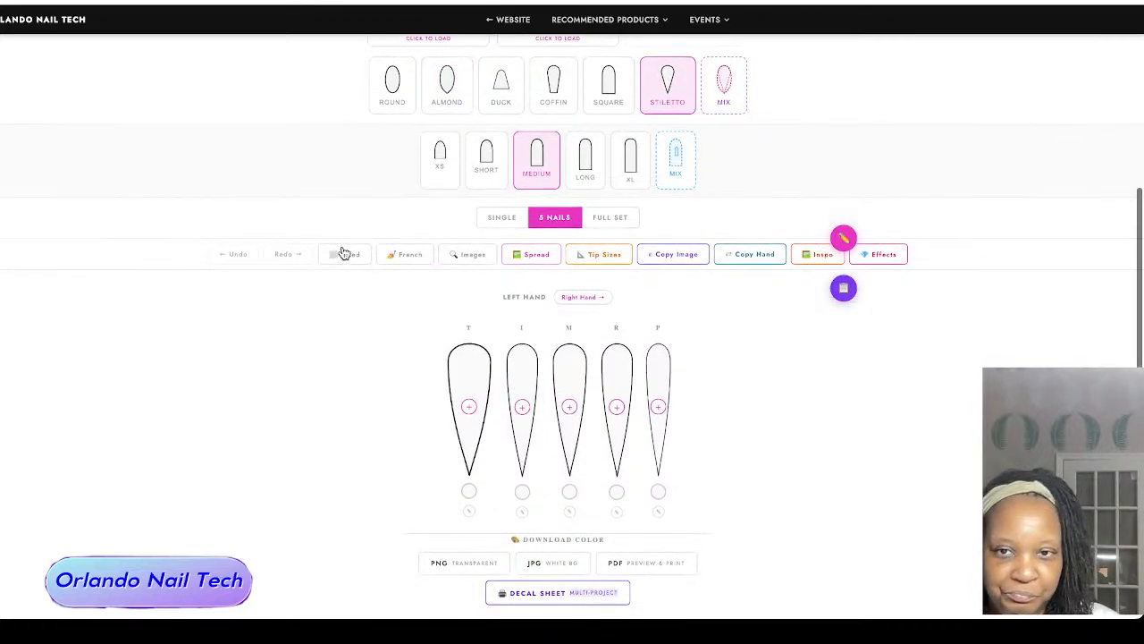
Step: Find a teal-and-gold marble image through the Marble quick search and use it in a spread across the nails
click(486, 259)
click(474, 124)
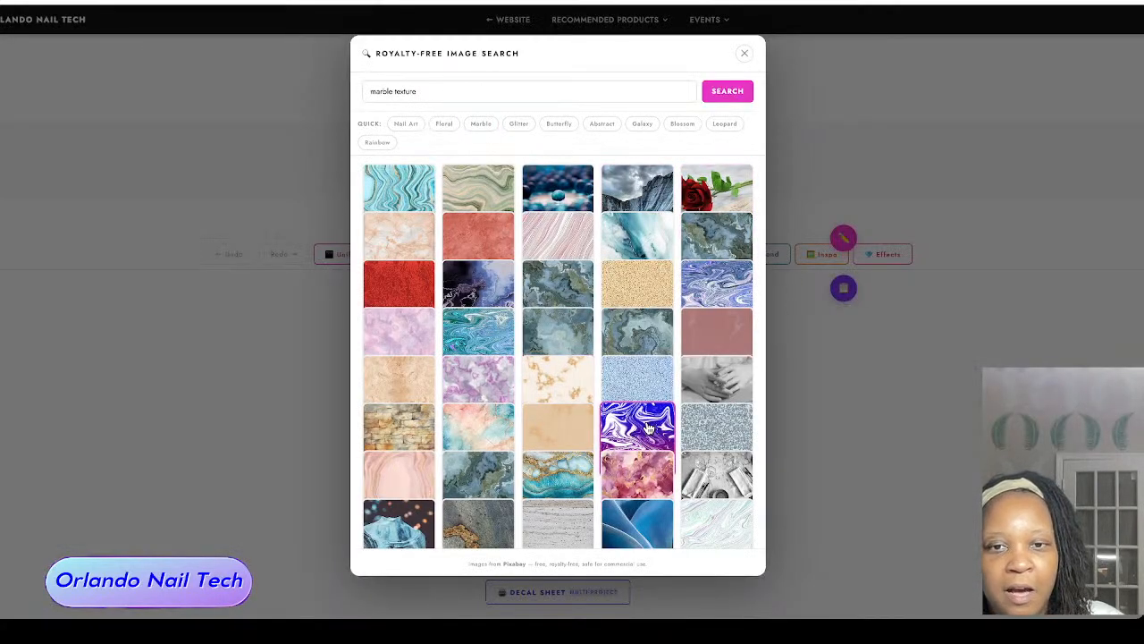
click(579, 467)
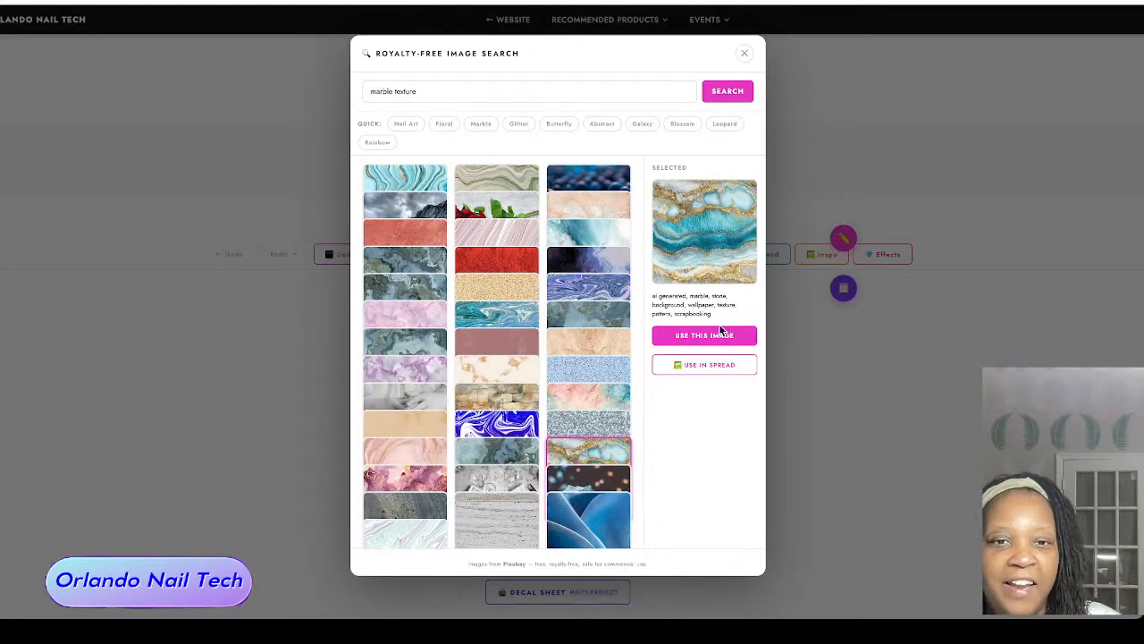
click(724, 366)
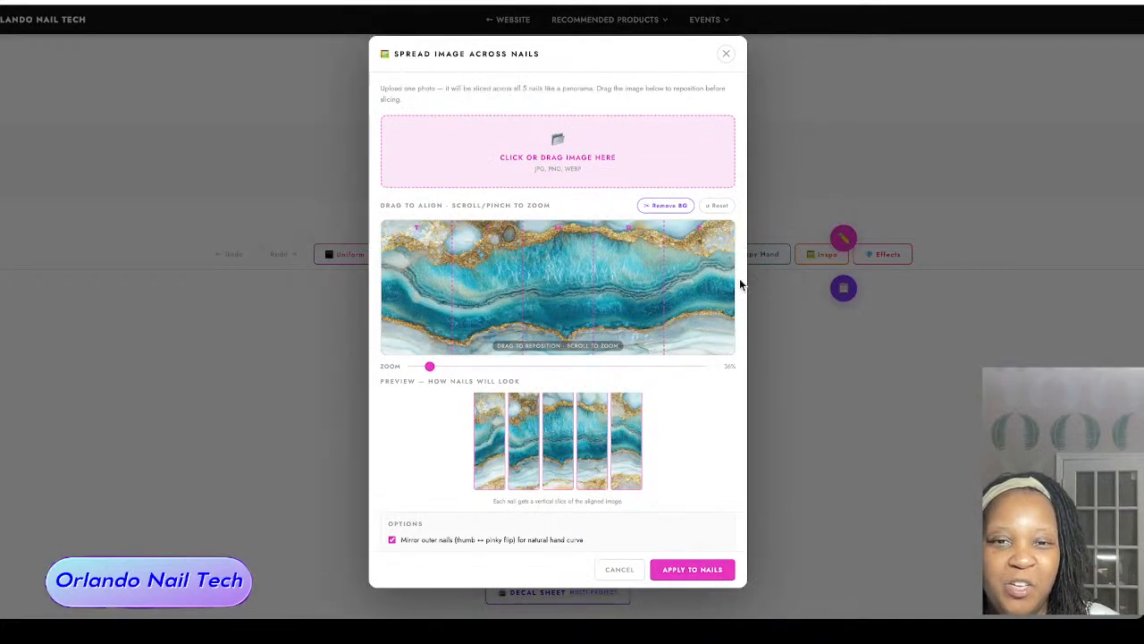
Step: Enlarge the marble image to 70% in the spread area and reposition it so the gold vein crosses all five nails
drag(717, 285, 715, 339)
scroll(698, 324, up, 5)
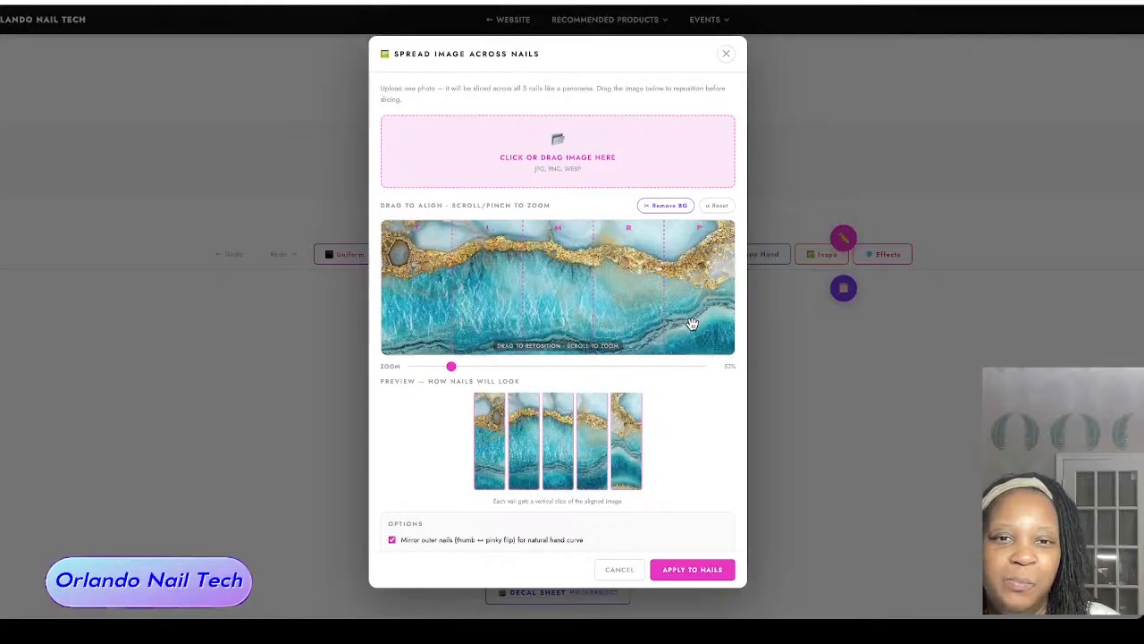
drag(683, 305, 690, 327)
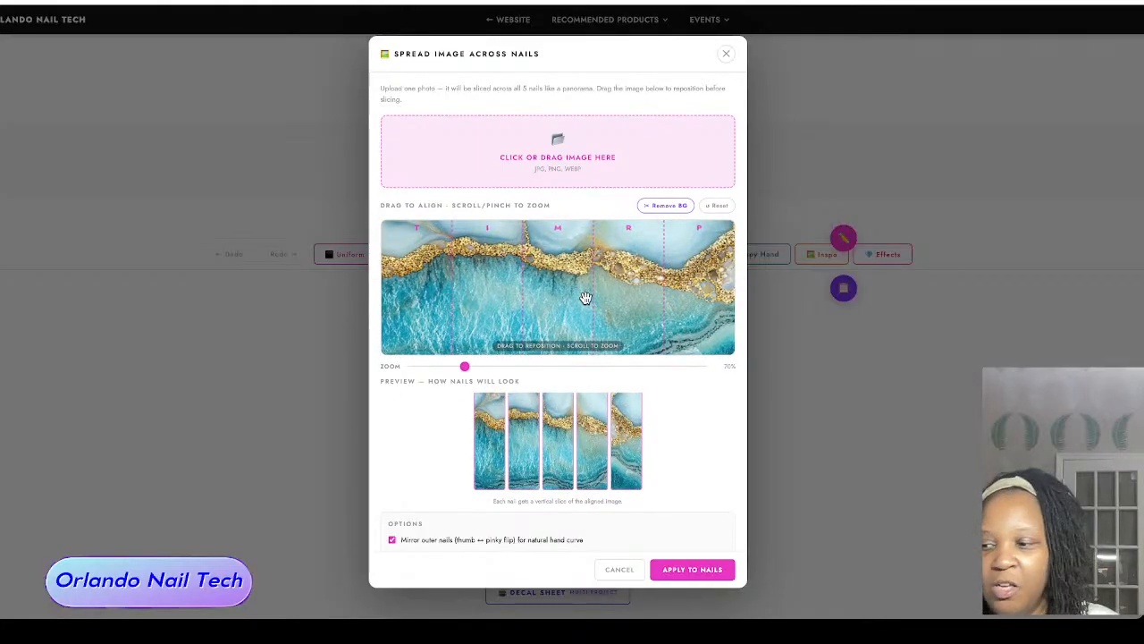
Step: Turn off mirroring of the outer nails, shift the marble image so the gold vein sits lower, and apply the spread
scroll(671, 437, down, 3)
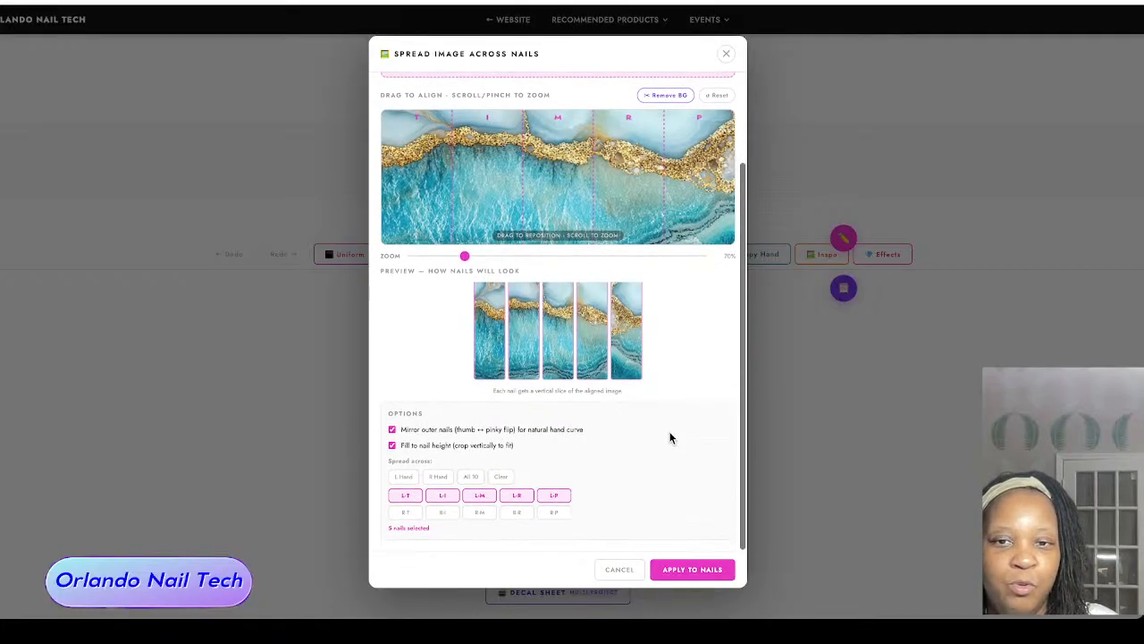
click(393, 431)
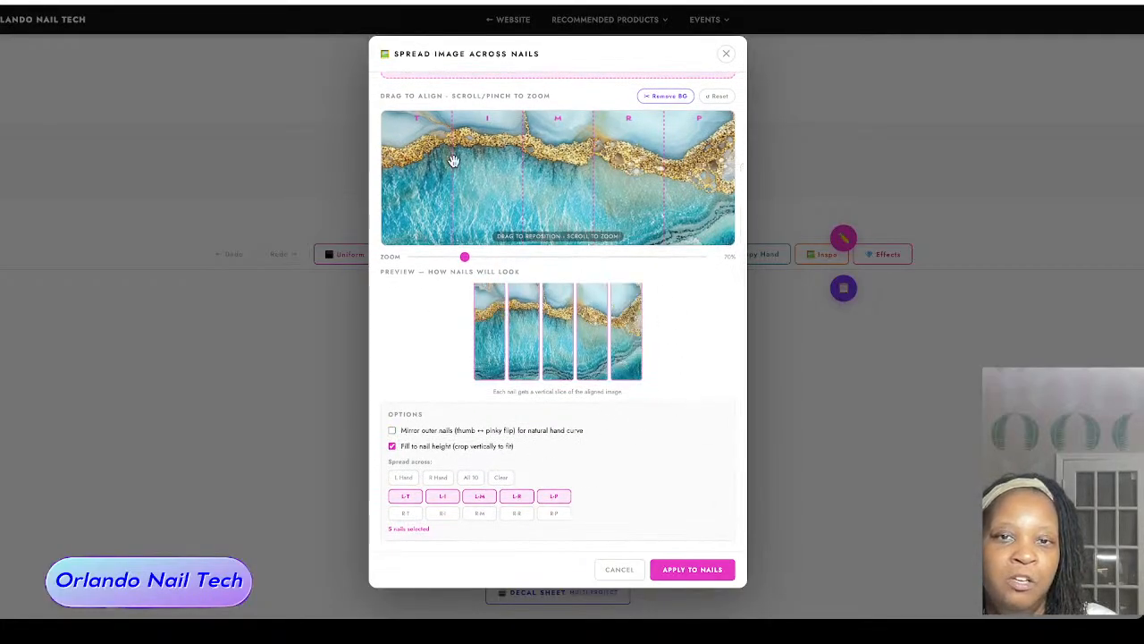
drag(644, 192, 642, 224)
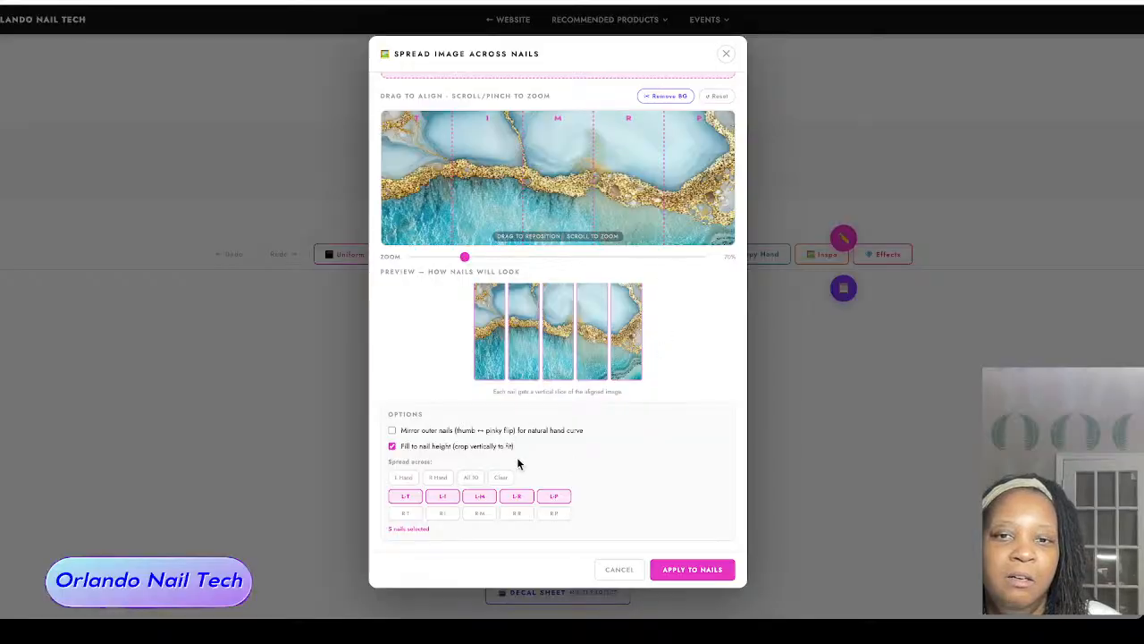
click(720, 572)
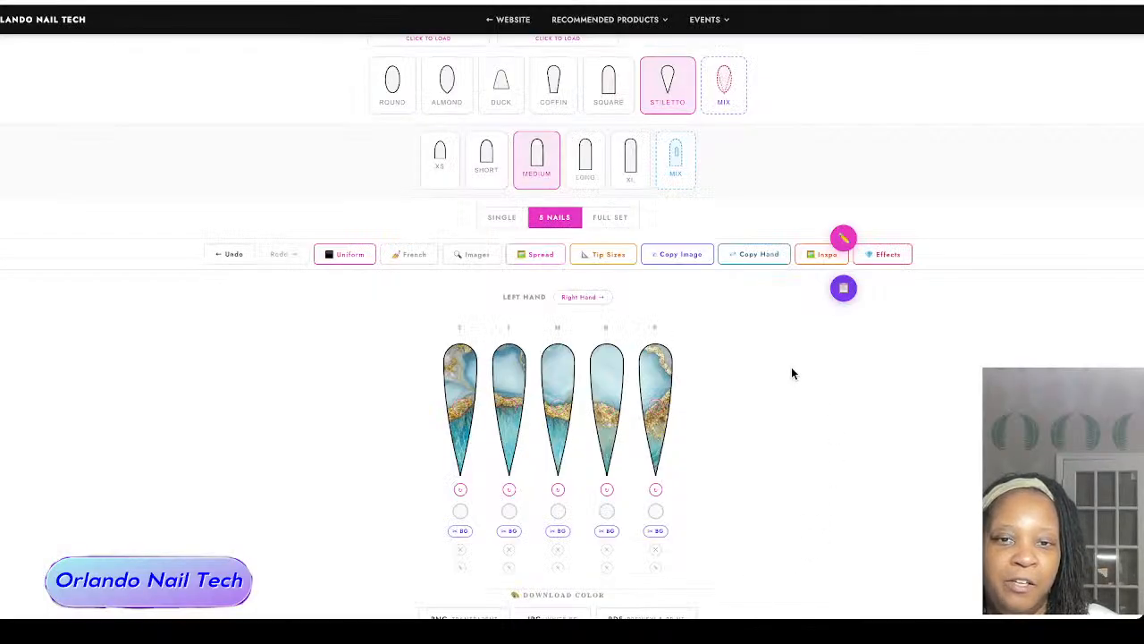
Step: Build a multi-project decal sheet with the five left-hand marble nails and move the L-Ruler to the sheet's upper-left corner
scroll(792, 371, down, 3)
scroll(791, 374, up, 2)
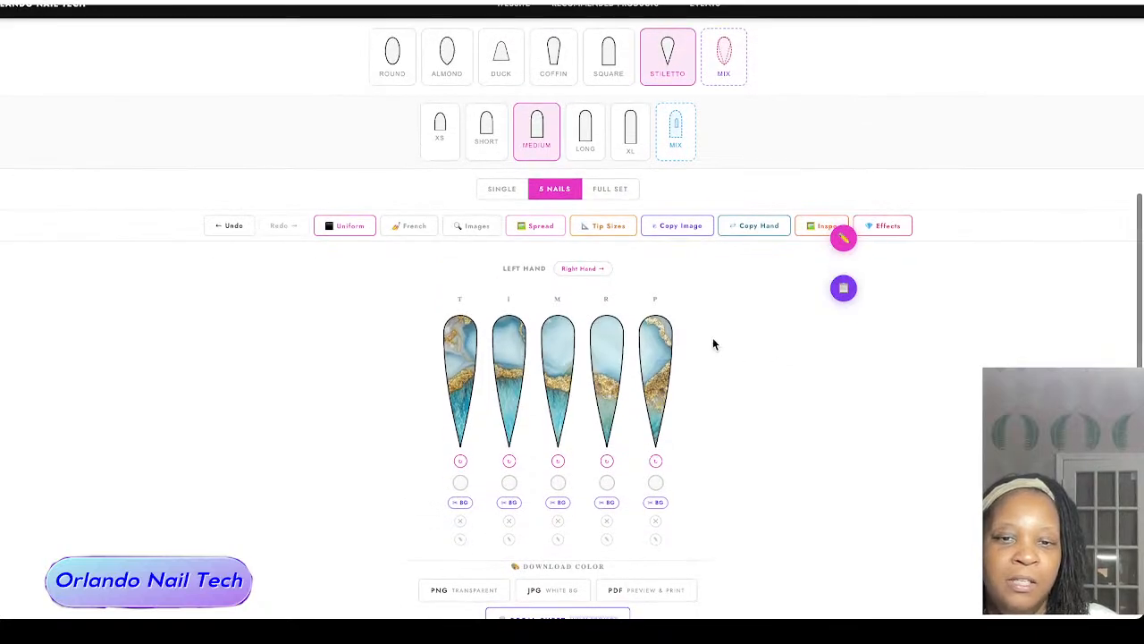
scroll(713, 340, down, 1)
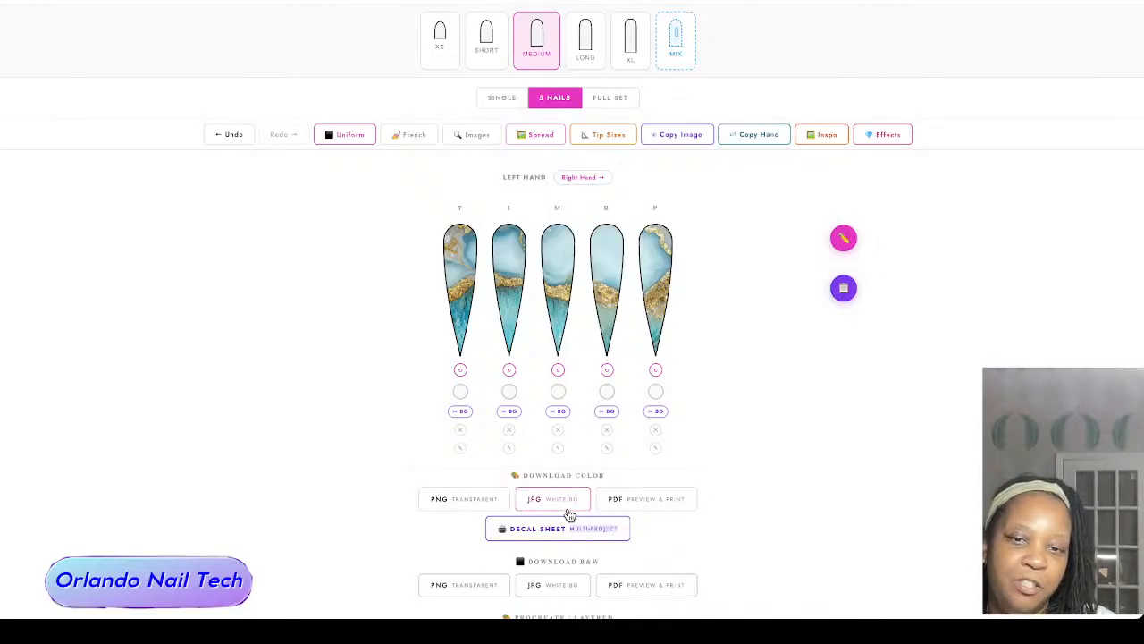
scroll(568, 513, down, 3)
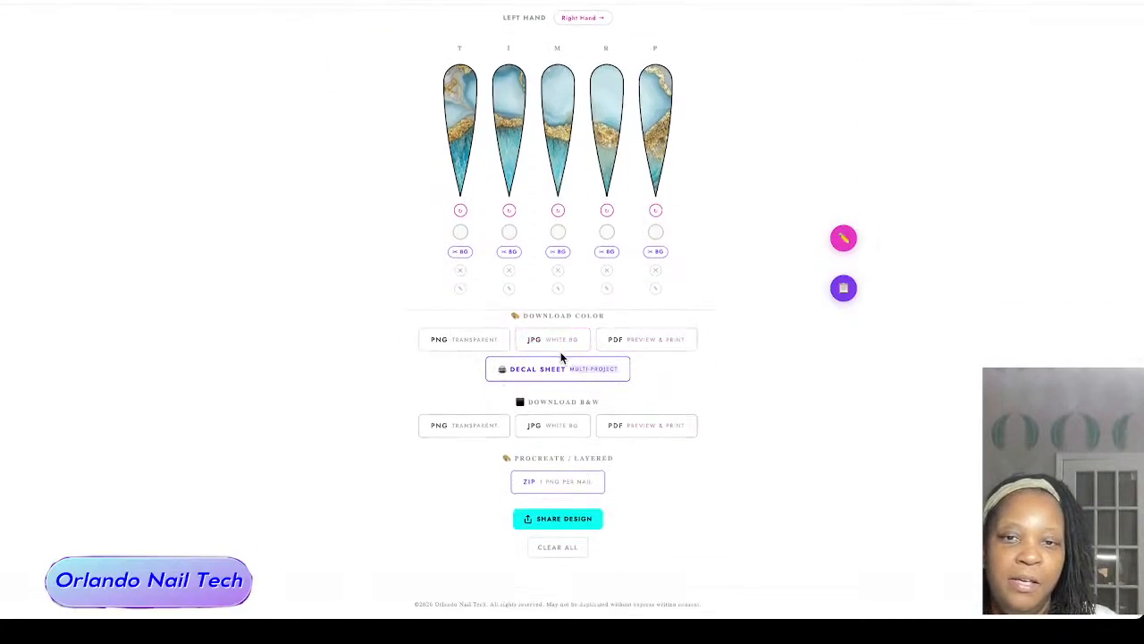
click(595, 370)
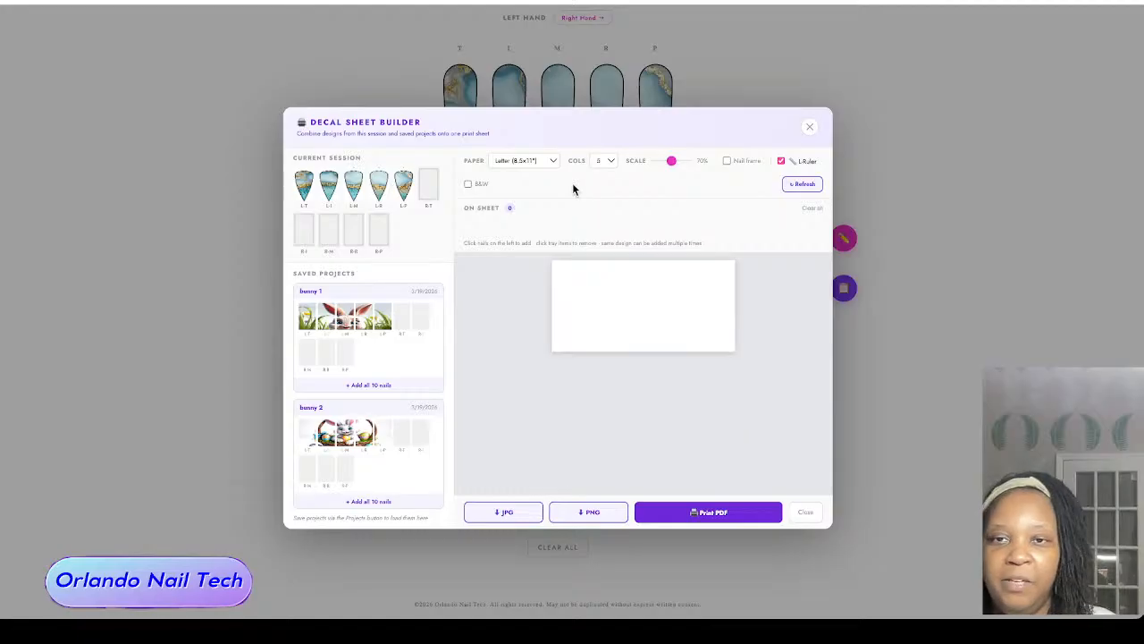
click(311, 187)
click(329, 186)
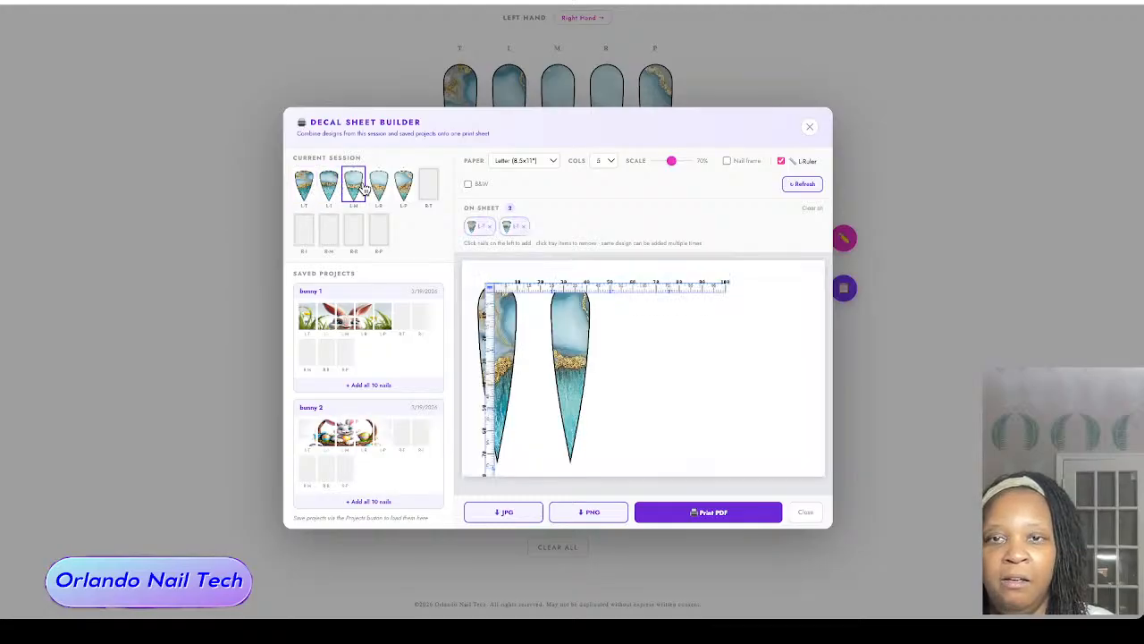
click(361, 185)
click(379, 186)
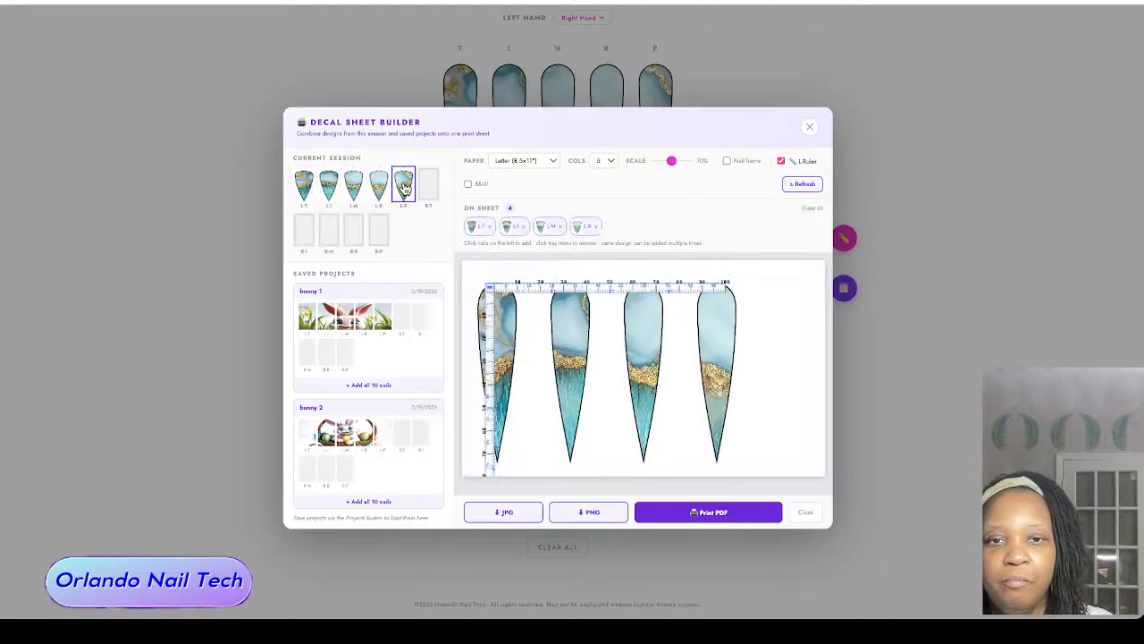
click(403, 186)
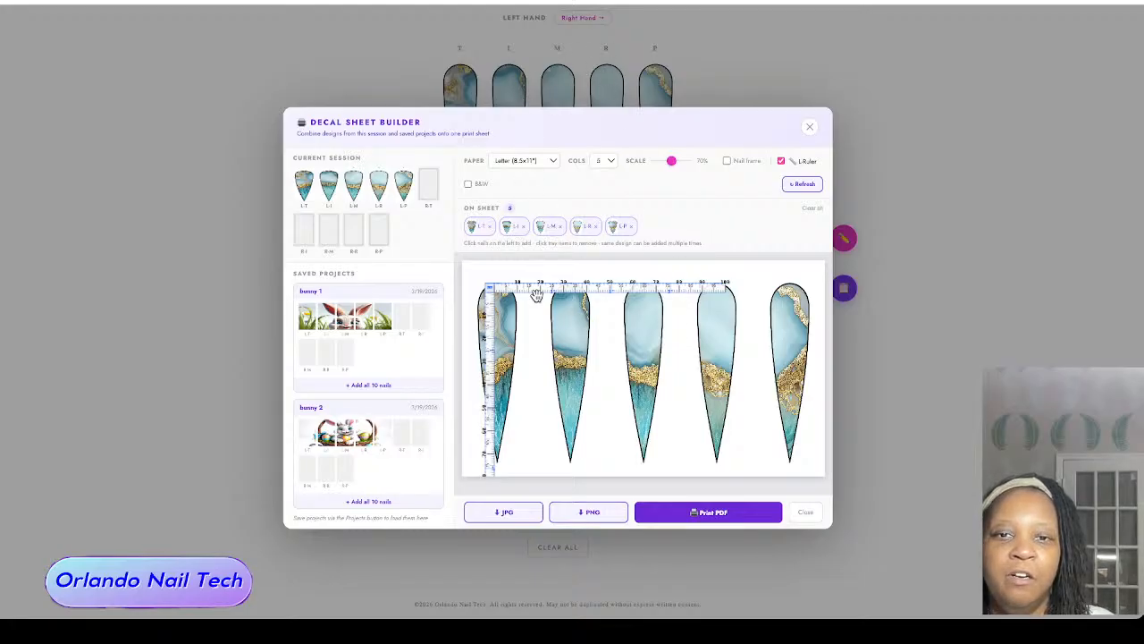
drag(537, 295, 529, 271)
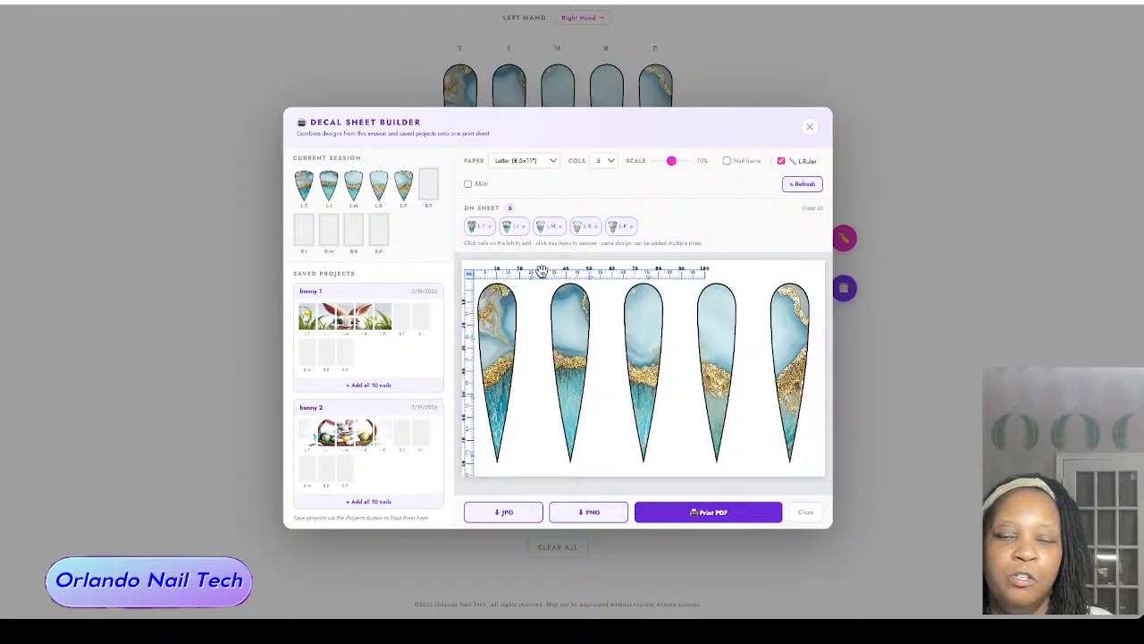
Step: Add nails from the saved bunny 1 project to the sheet: the left thumb twice, plus the left index, middle and ring
click(307, 319)
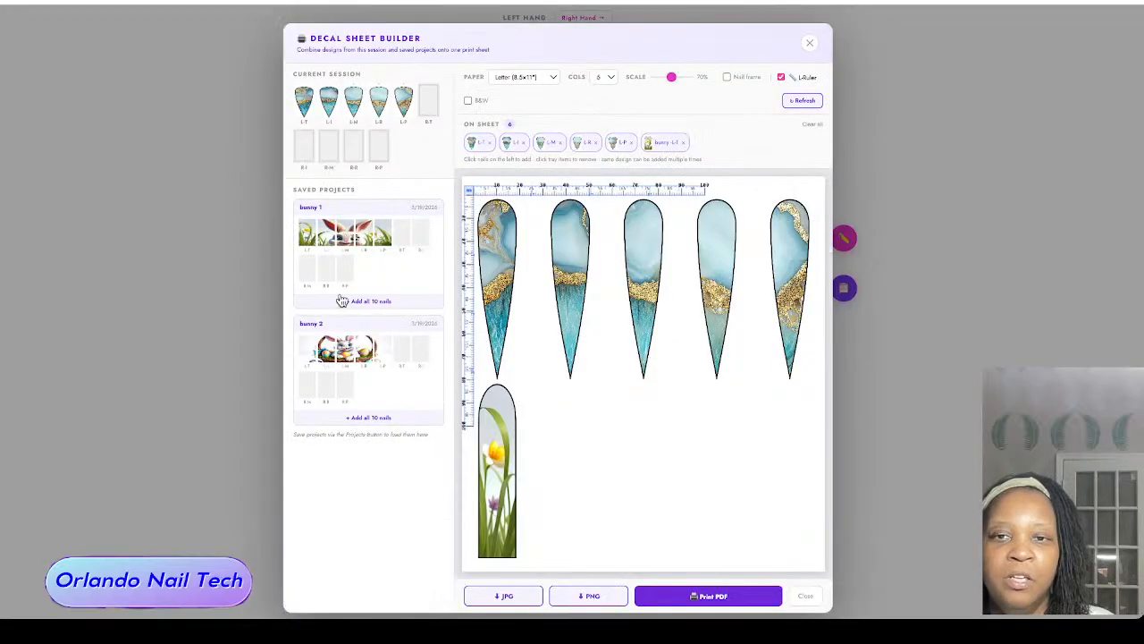
click(306, 235)
click(326, 234)
click(345, 234)
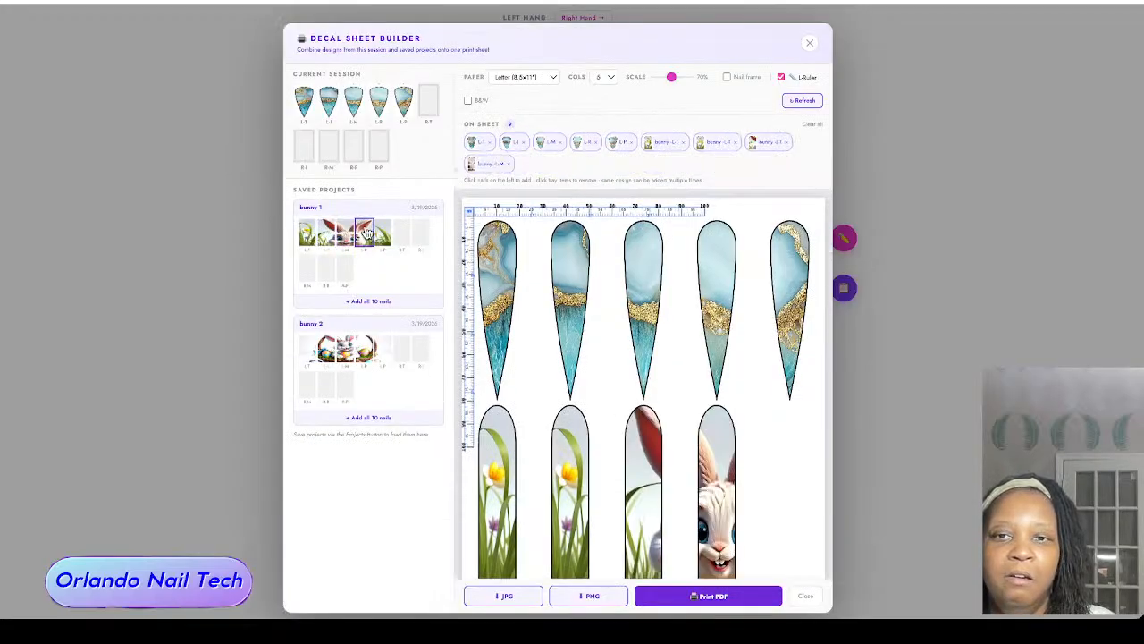
click(365, 234)
scroll(621, 357, down, 1)
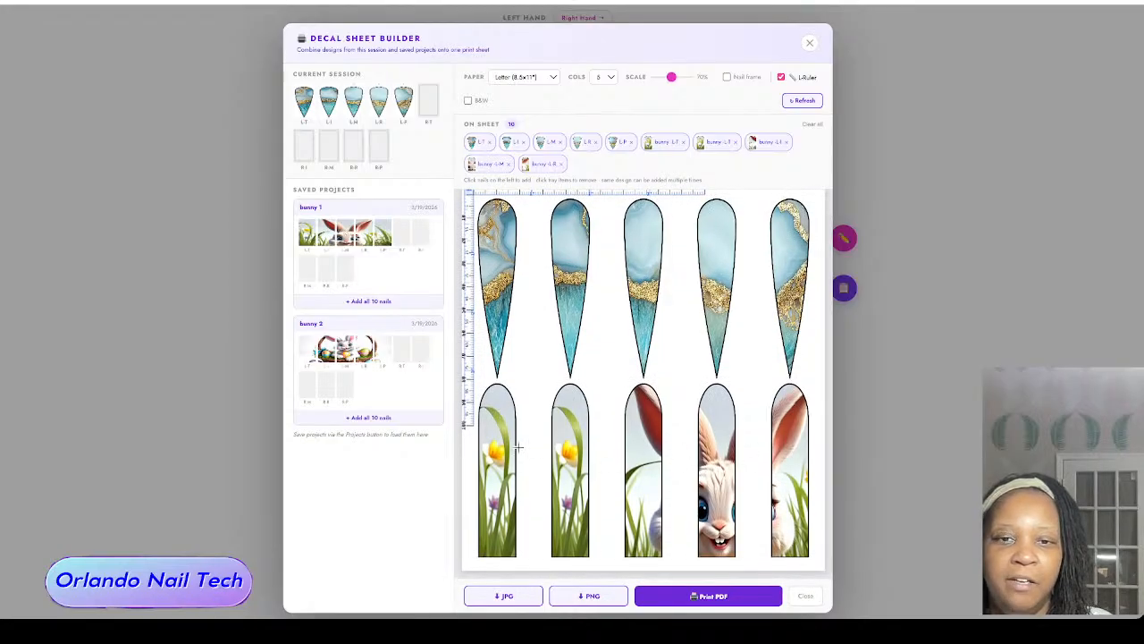
Step: Add the five left-hand nails of the saved bunny 2 project to the decal sheet, from thumb to pinky
click(307, 349)
click(326, 348)
click(345, 348)
click(364, 348)
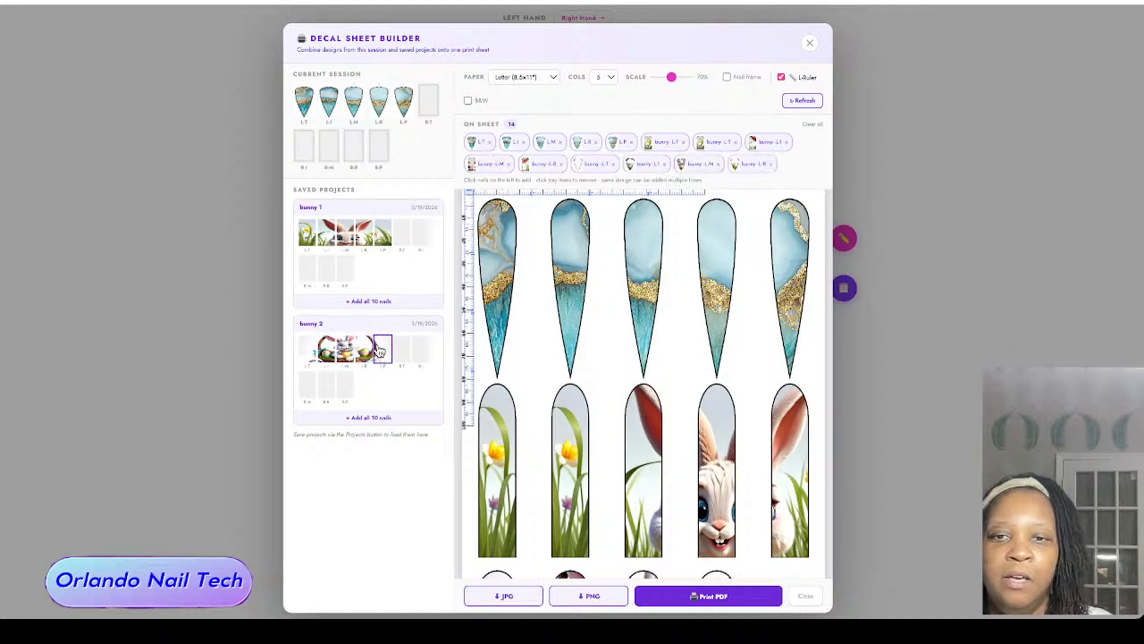
click(383, 349)
Step: Review the combined decal sheet, comparing the marble, bunny 1 and bunny 2 nail rows
scroll(555, 394, down, 3)
scroll(552, 393, up, 3)
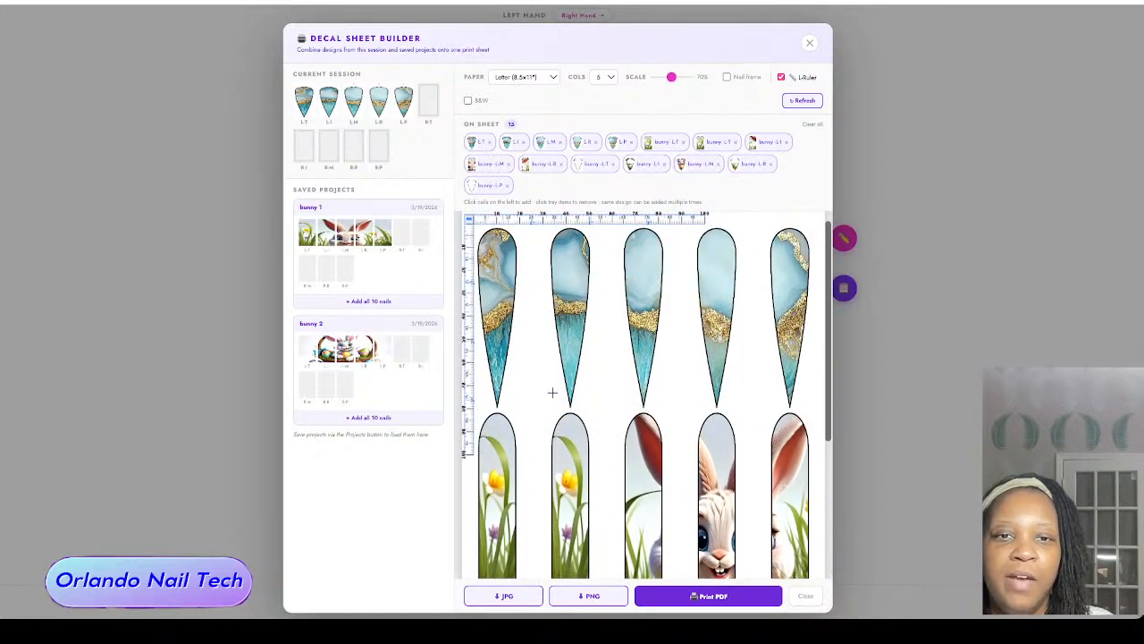
scroll(552, 392, down, 3)
scroll(553, 391, up, 3)
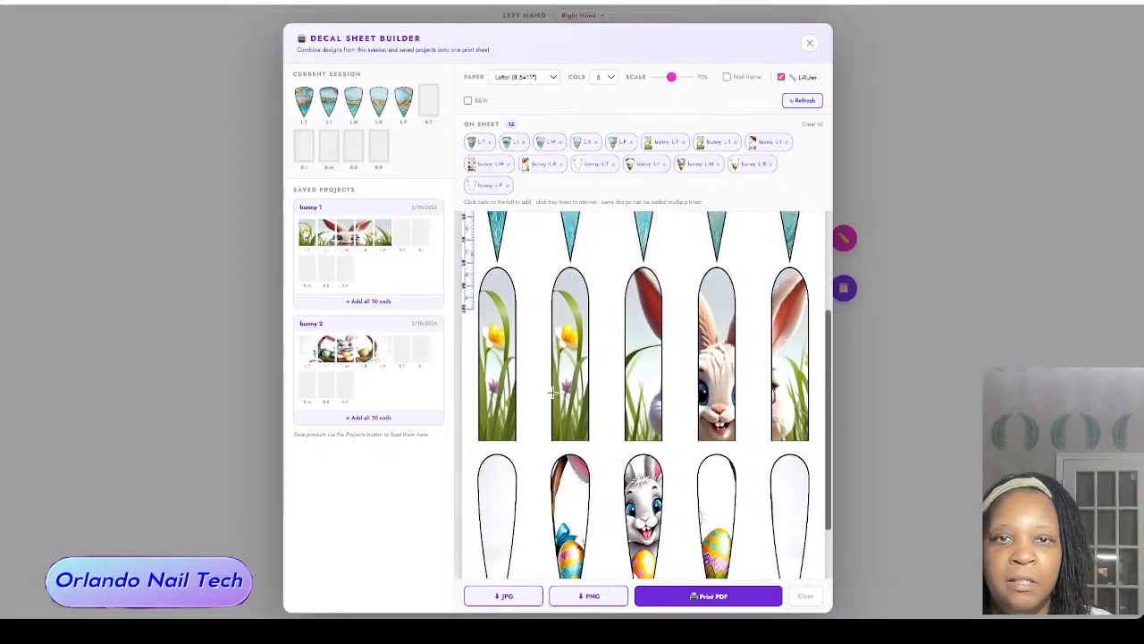
scroll(552, 391, down, 3)
scroll(551, 391, up, 4)
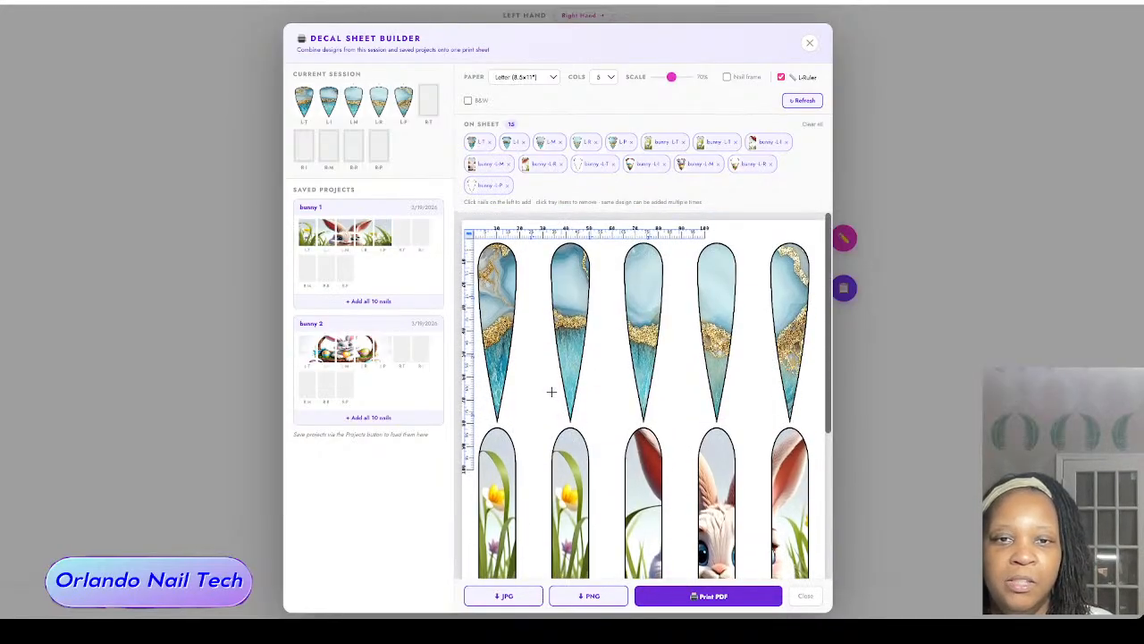
scroll(551, 391, down, 4)
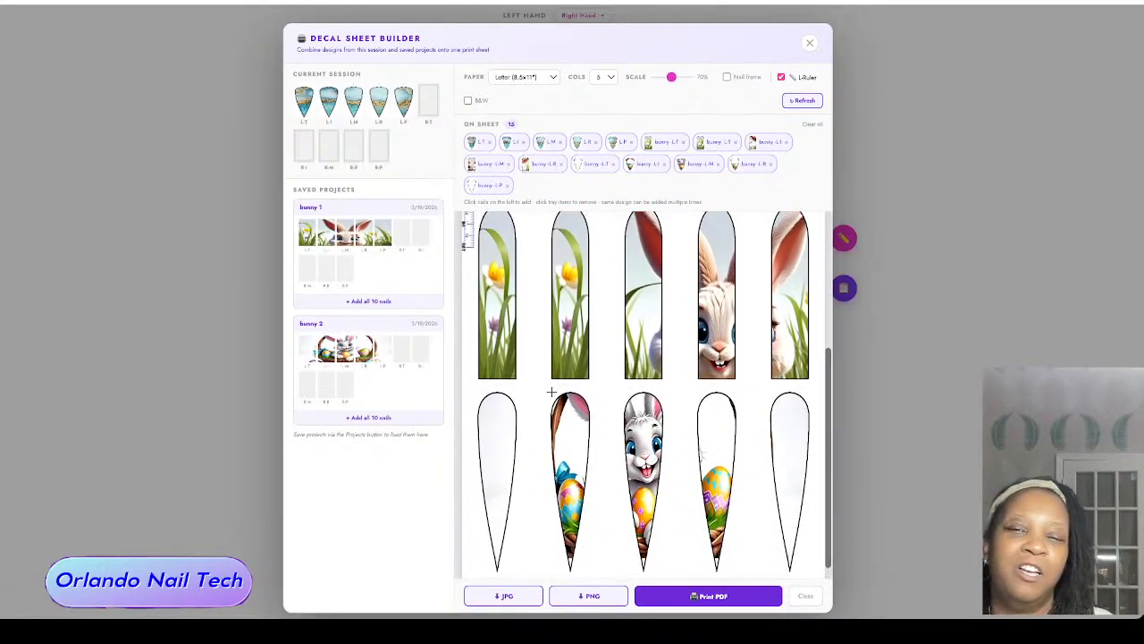
scroll(551, 392, up, 4)
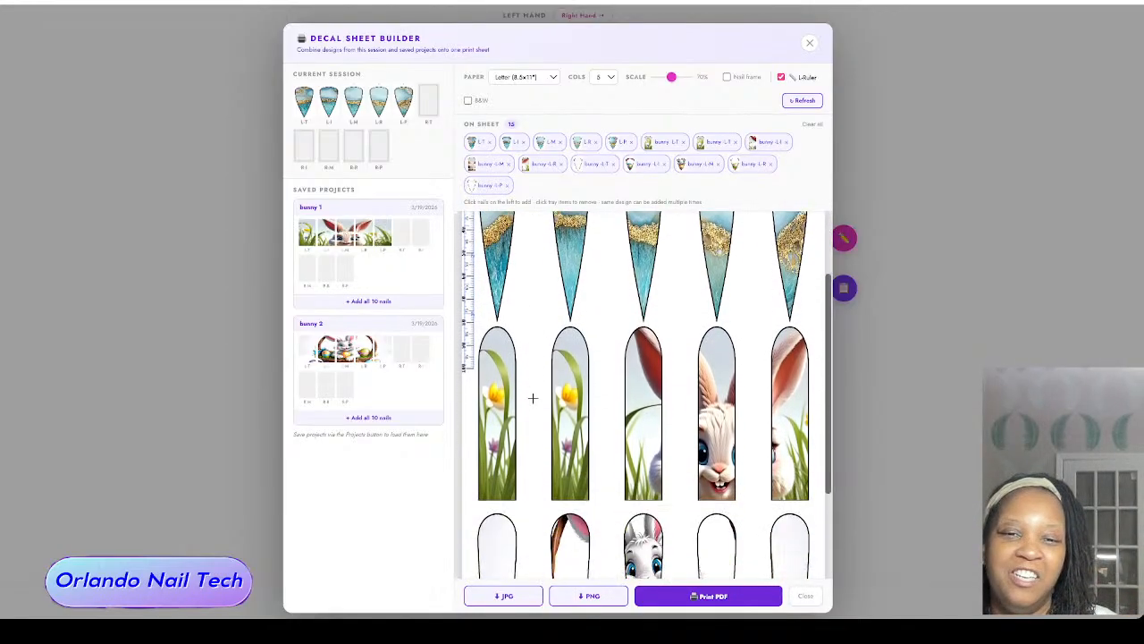
scroll(532, 398, down, 4)
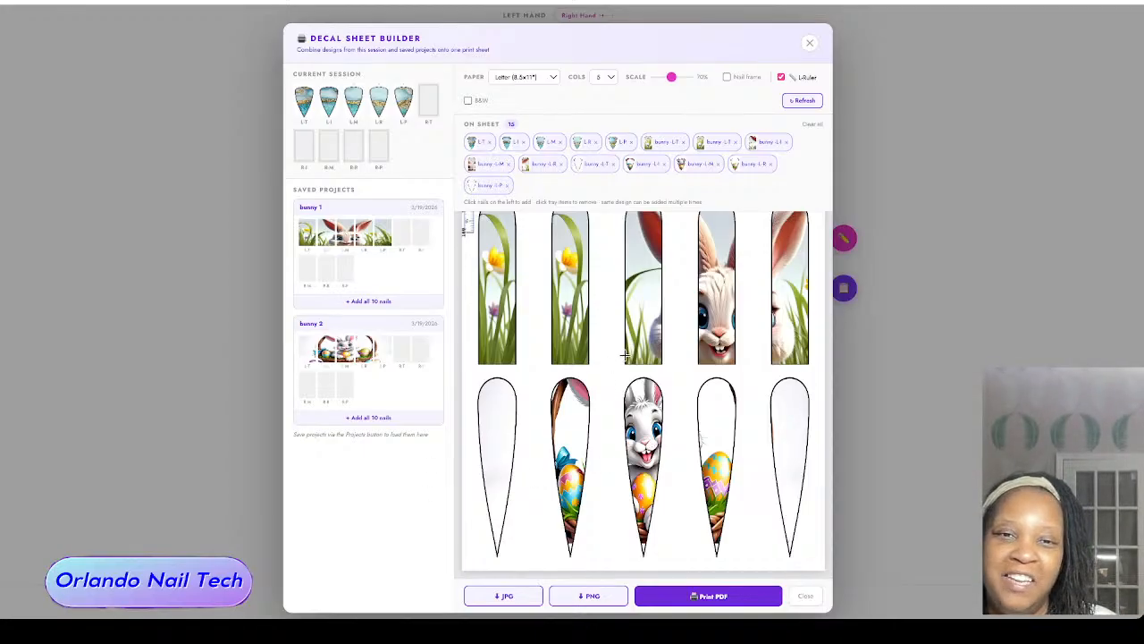
scroll(653, 440, up, 5)
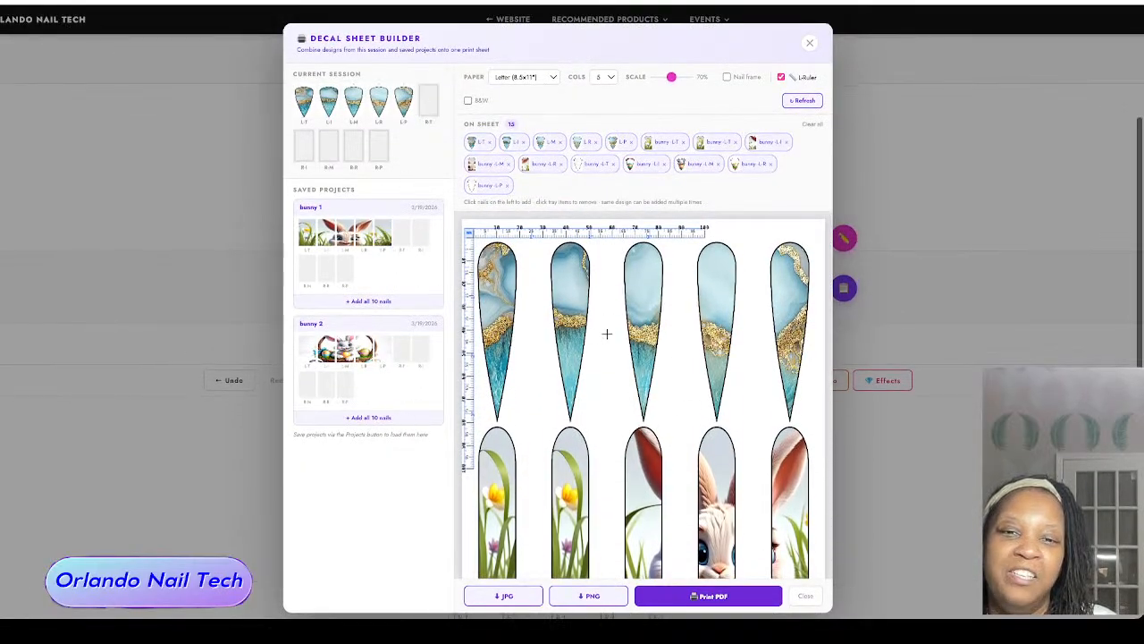
scroll(608, 332, down, 3)
scroll(594, 324, up, 5)
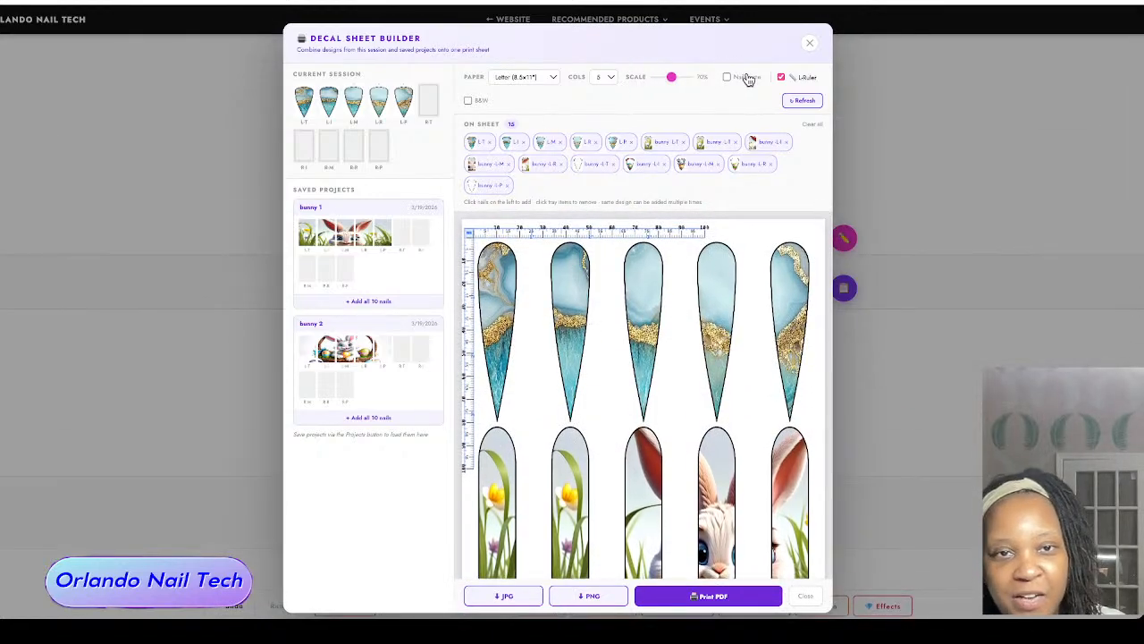
Step: Try the L-Ruler between the first two nail columns, switch it off and on, and return it to the sheet's corner
drag(581, 232, 655, 237)
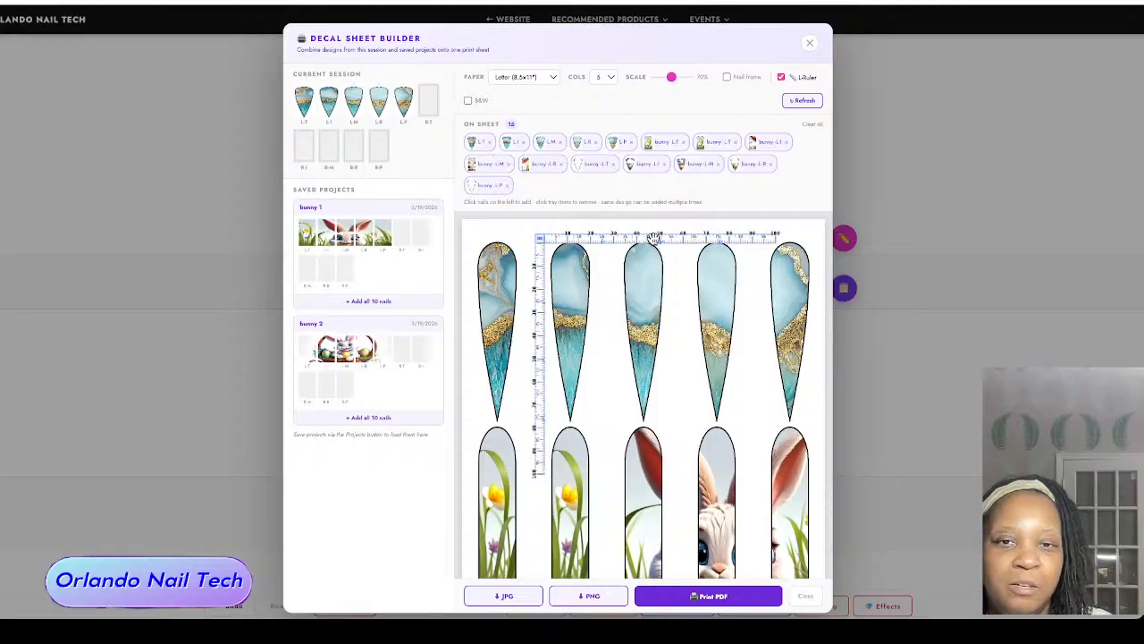
click(785, 79)
click(785, 78)
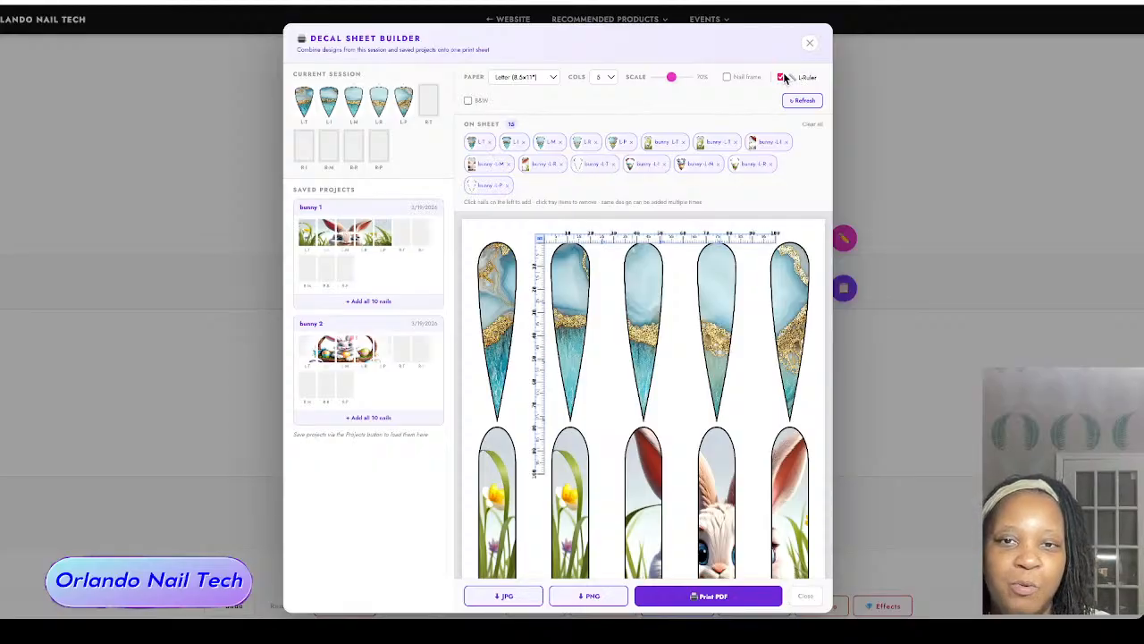
drag(567, 248, 500, 239)
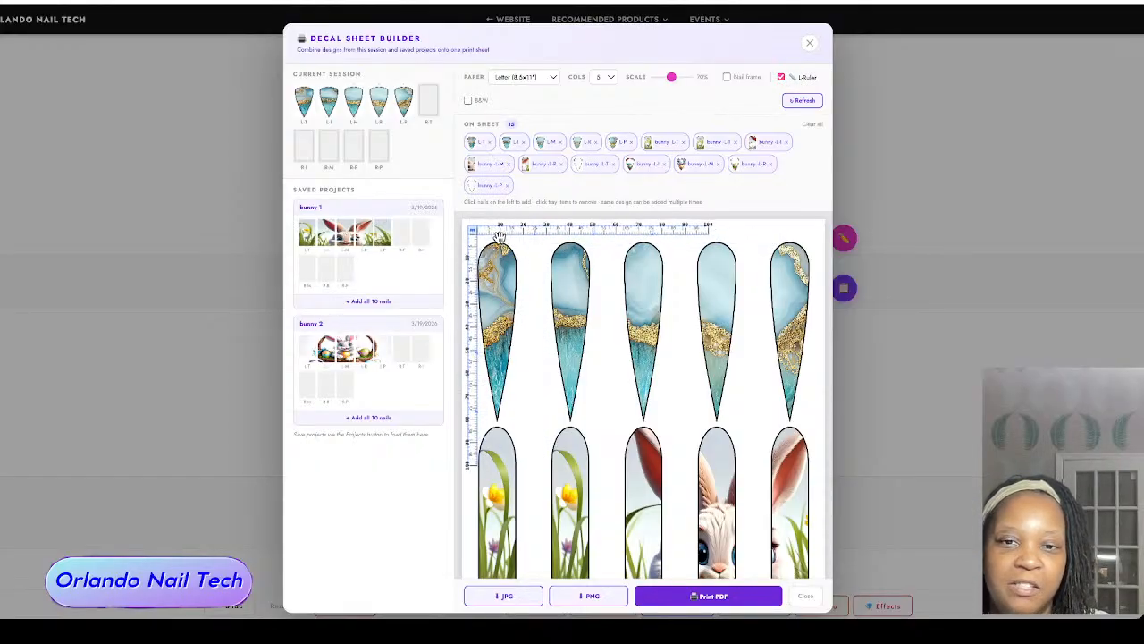
Step: Look over the lengths of the nail rows on the decal sheet alongside the L-Ruler
scroll(592, 332, down, 1)
scroll(592, 332, down, 3)
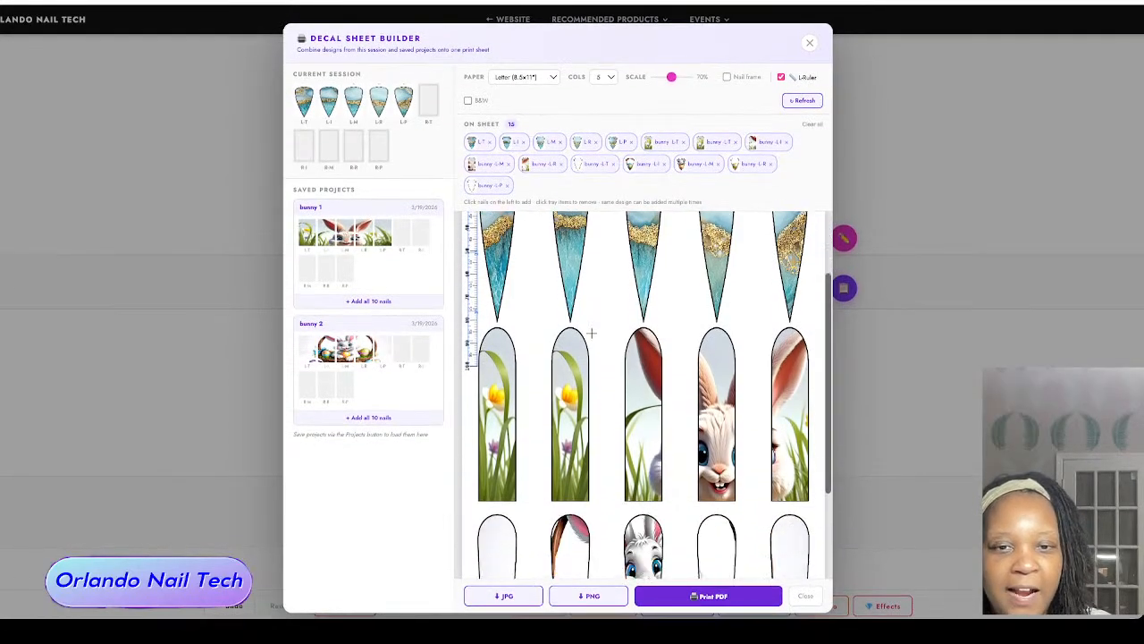
scroll(592, 331, up, 4)
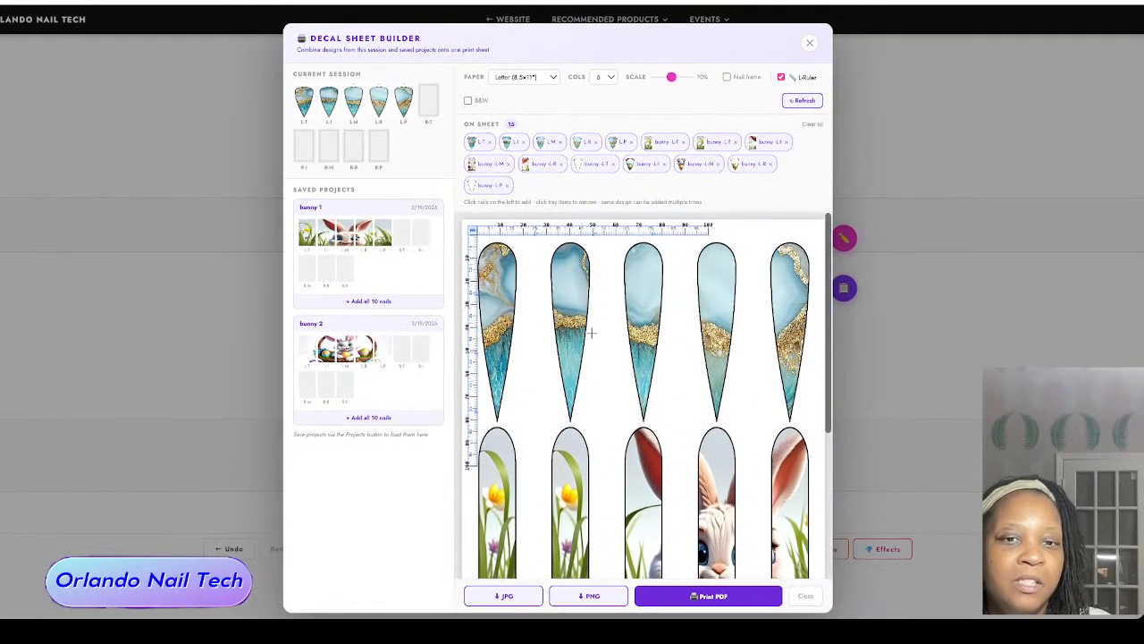
scroll(550, 348, down, 3)
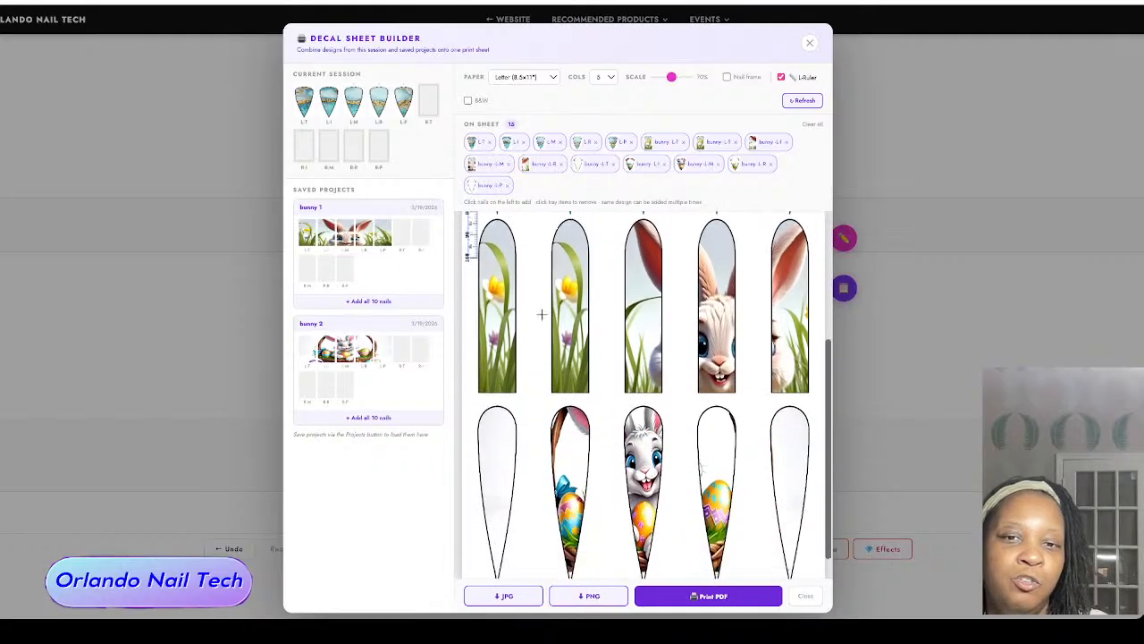
scroll(536, 309, up, 2)
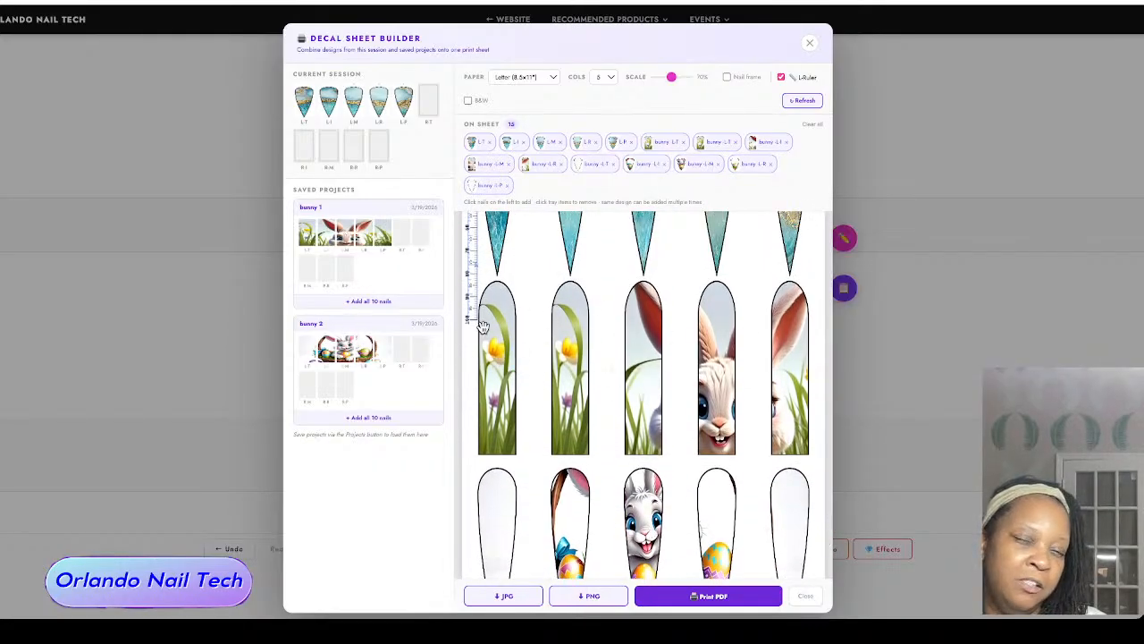
scroll(582, 324, up, 3)
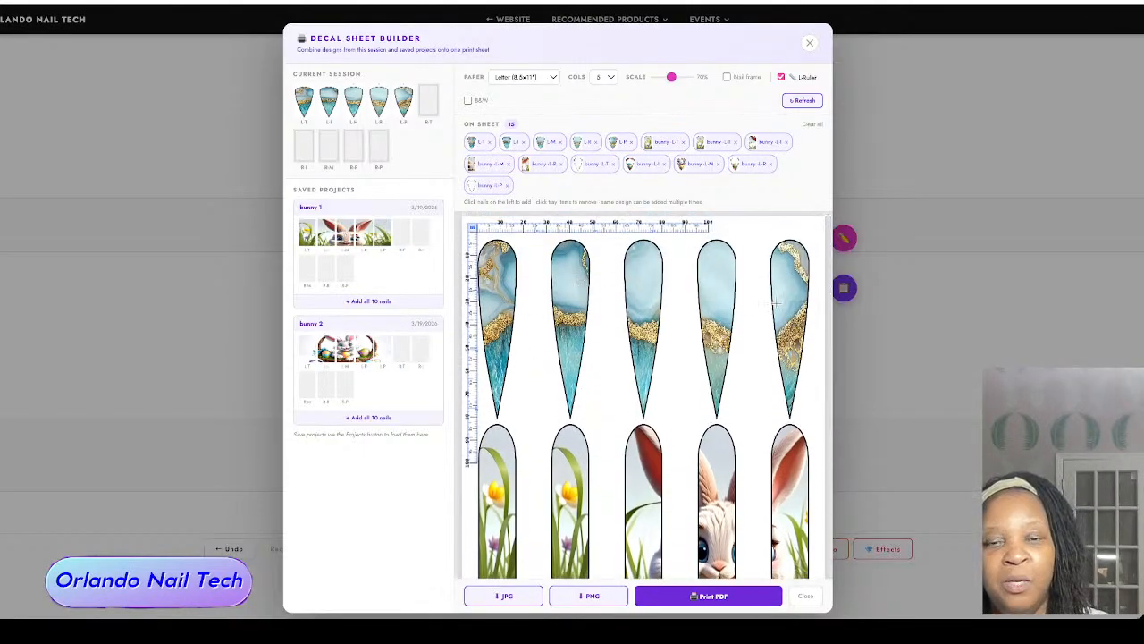
scroll(614, 339, down, 3)
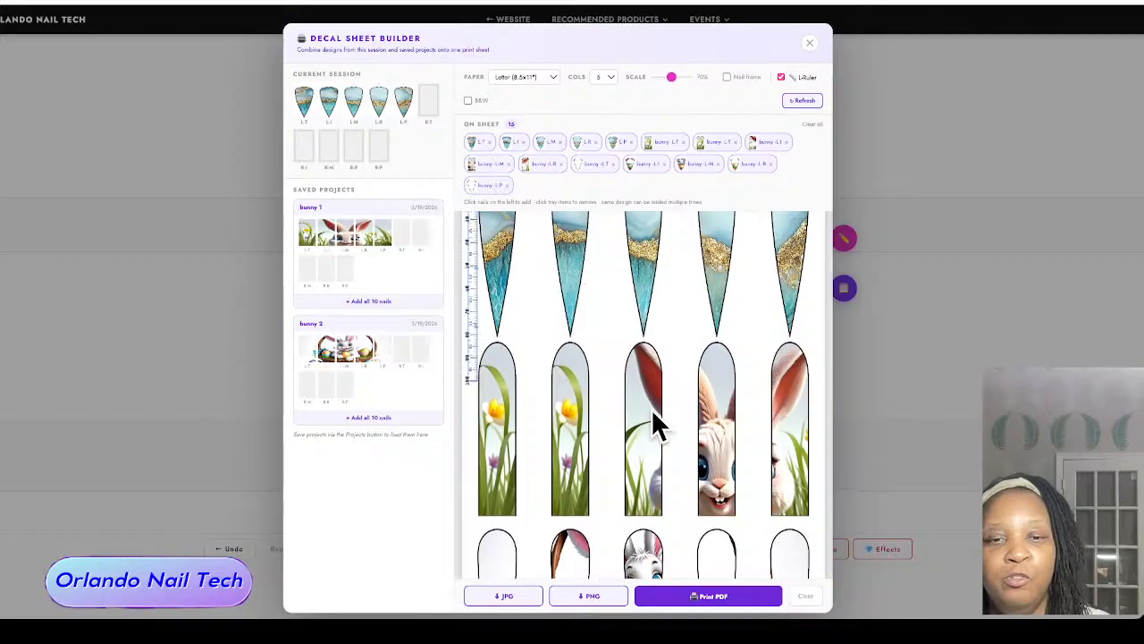
Step: Generate the print PDF of the combined decal sheet, look it over, cancel the printing and close the Decal Sheet Builder
scroll(655, 422, down, 2)
scroll(625, 375, down, 2)
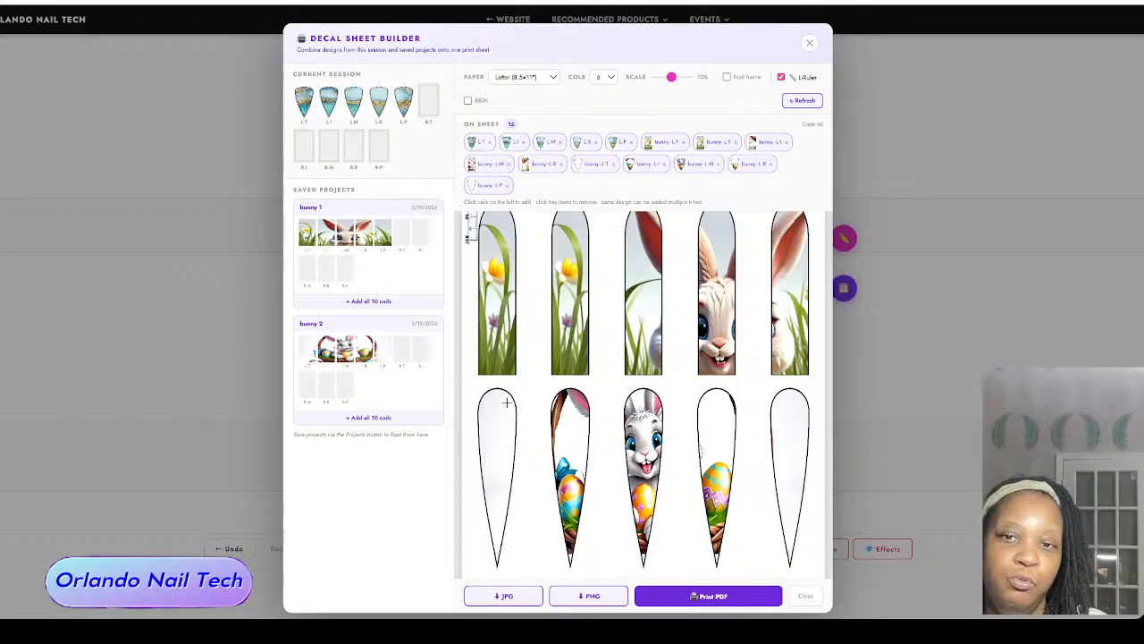
scroll(717, 445, down, 1)
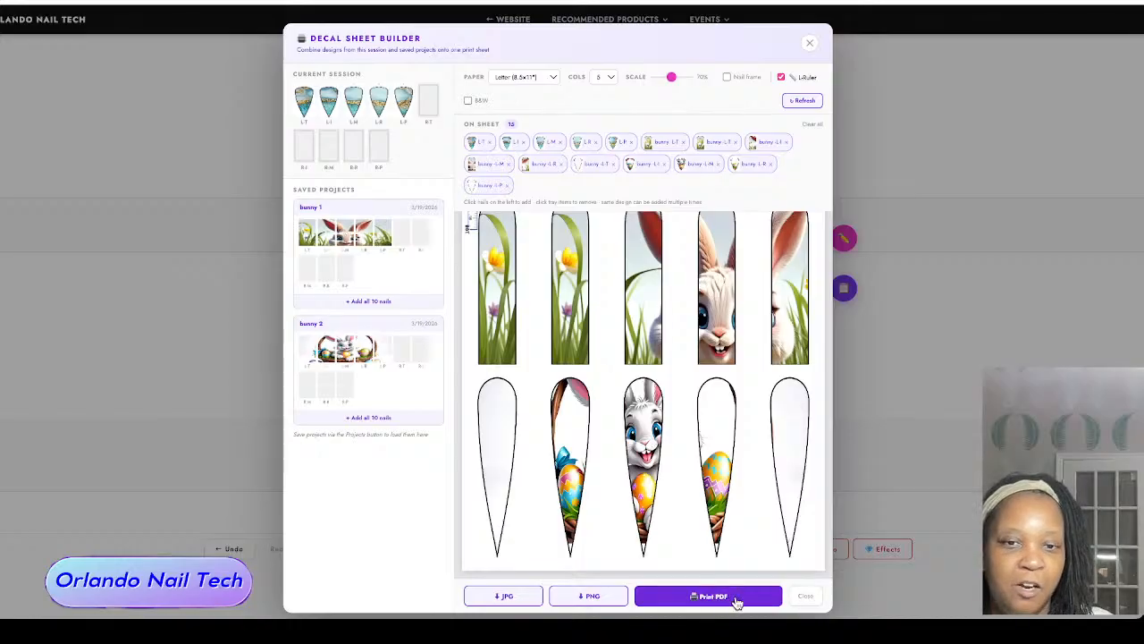
click(737, 604)
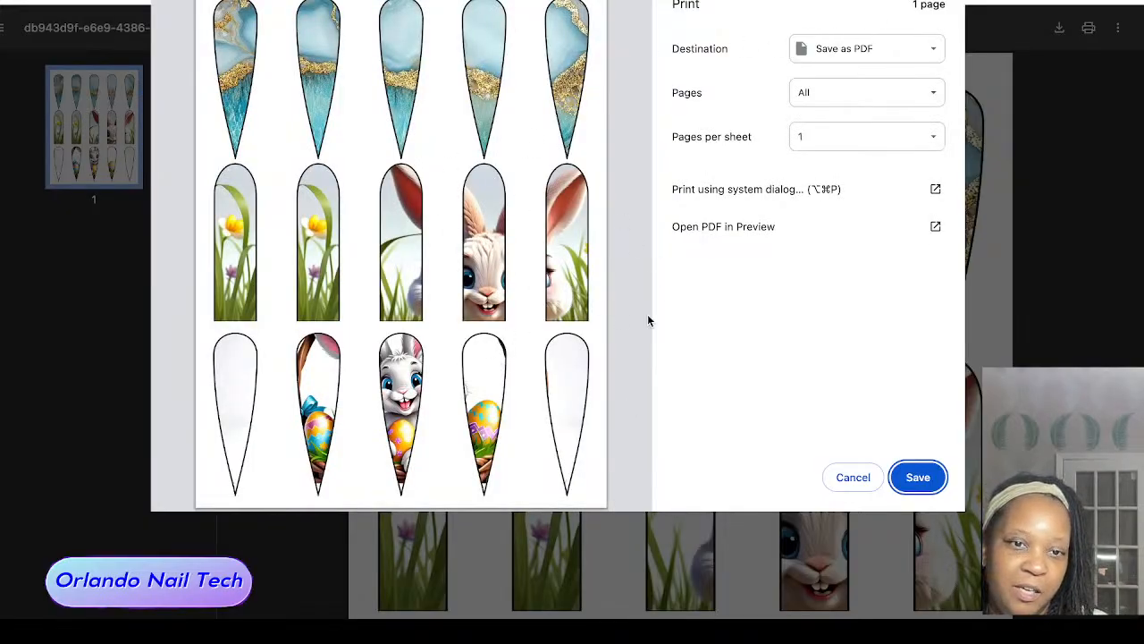
click(861, 477)
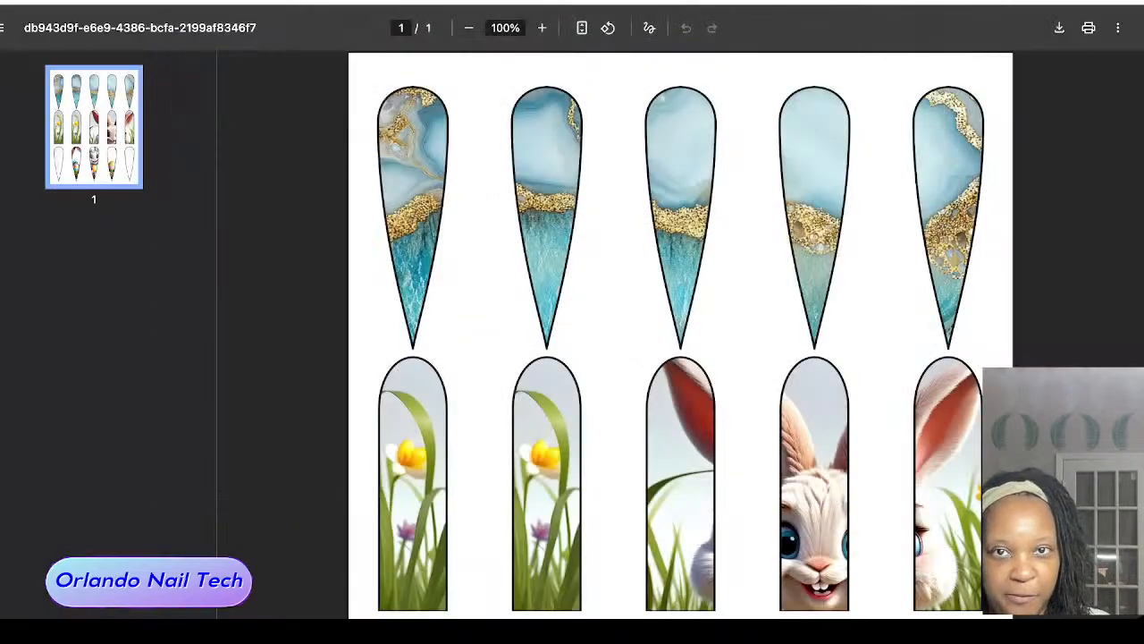
click(590, 2)
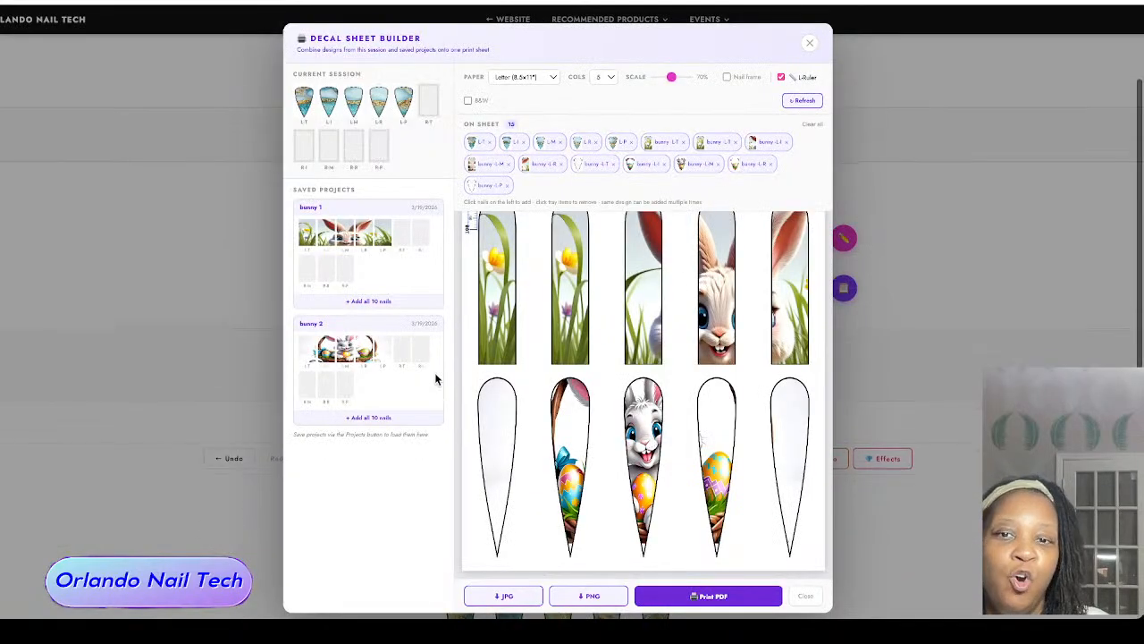
click(810, 42)
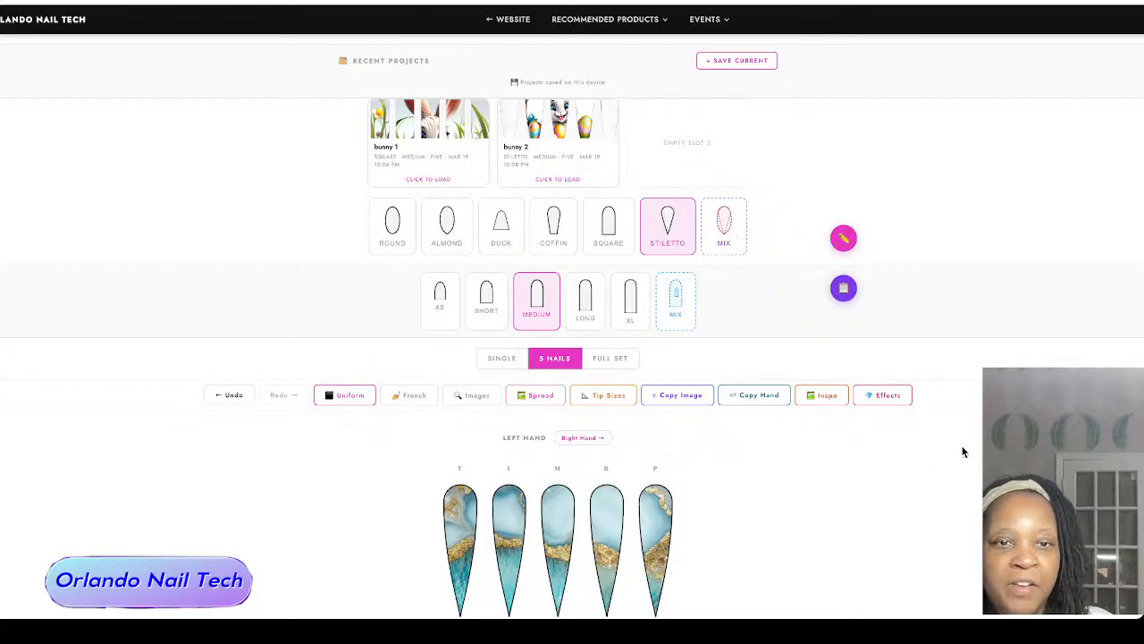
Step: Try the full set view, then return to the 5 nails view and show the blank right-hand nails
scroll(881, 445, down, 2)
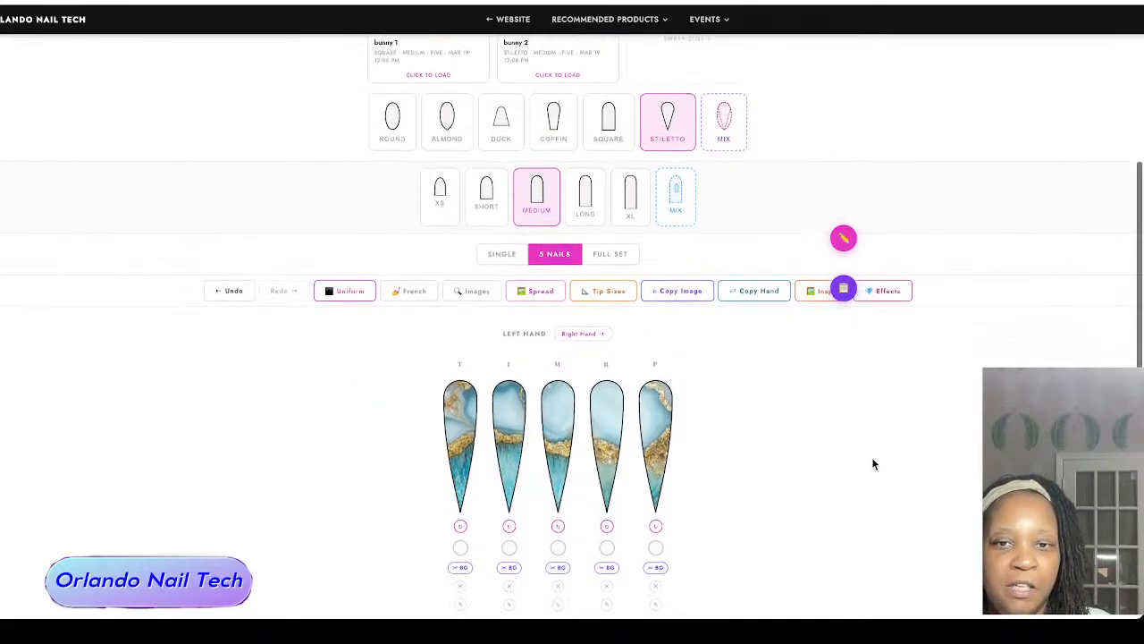
scroll(873, 464, down, 2)
click(621, 153)
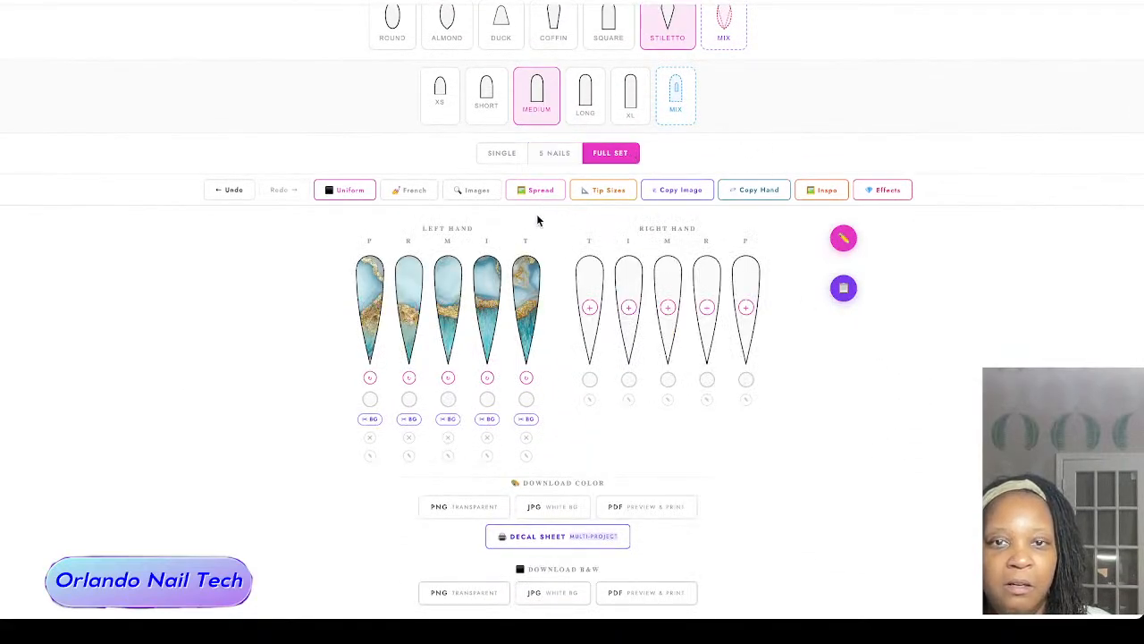
click(555, 153)
click(591, 235)
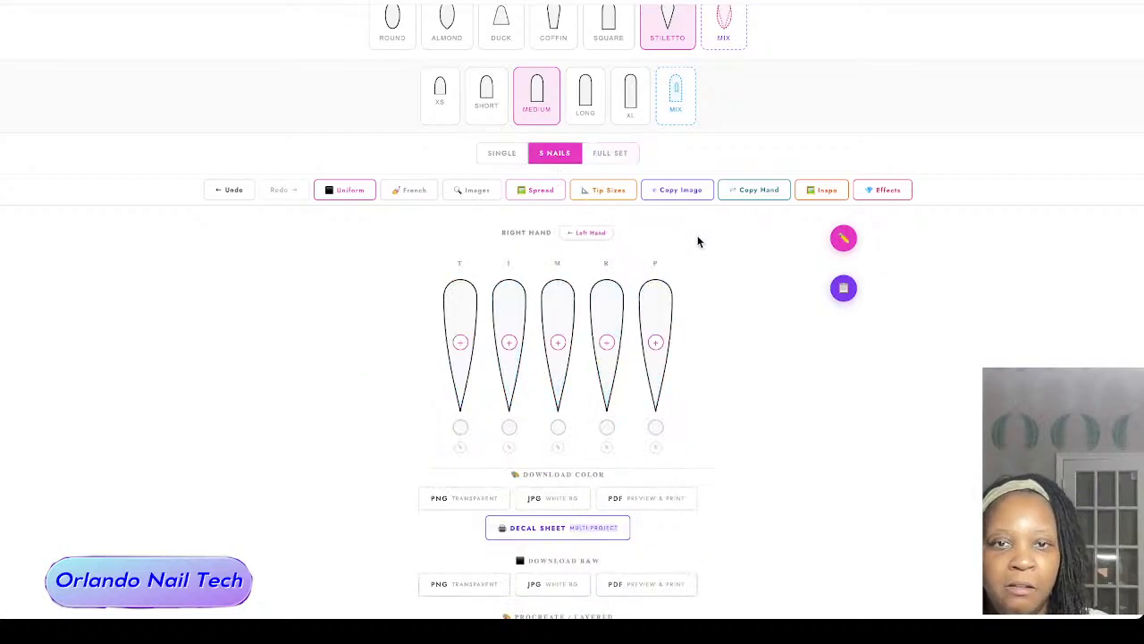
scroll(719, 300, down, 1)
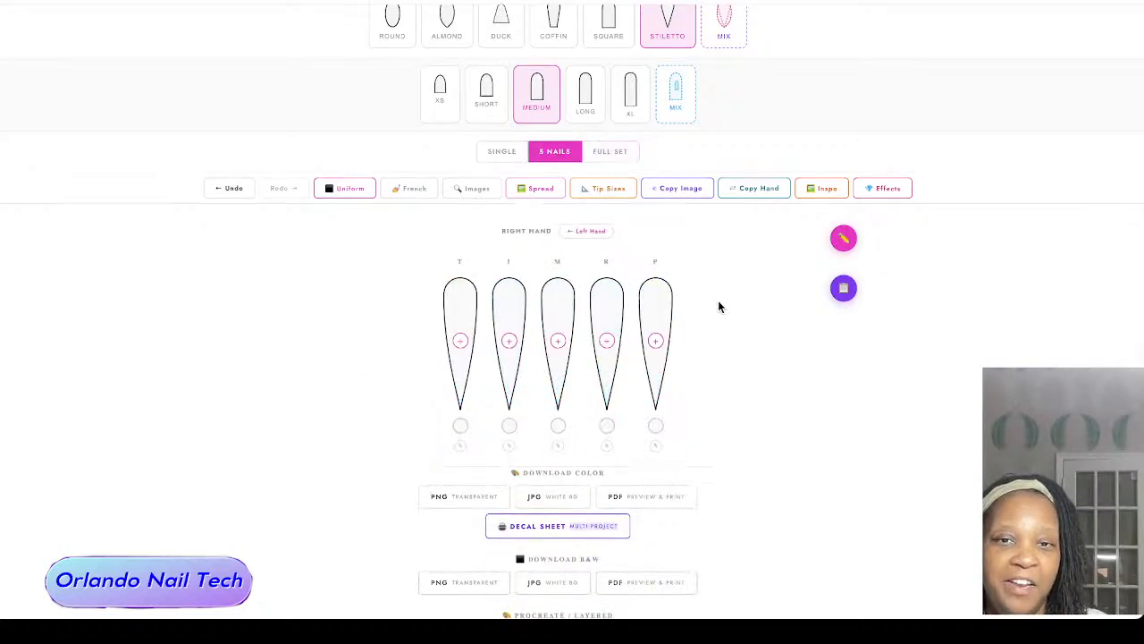
Step: Move the floating drawing button aside, look over the available drawing tools and close them
scroll(733, 327, up, 1)
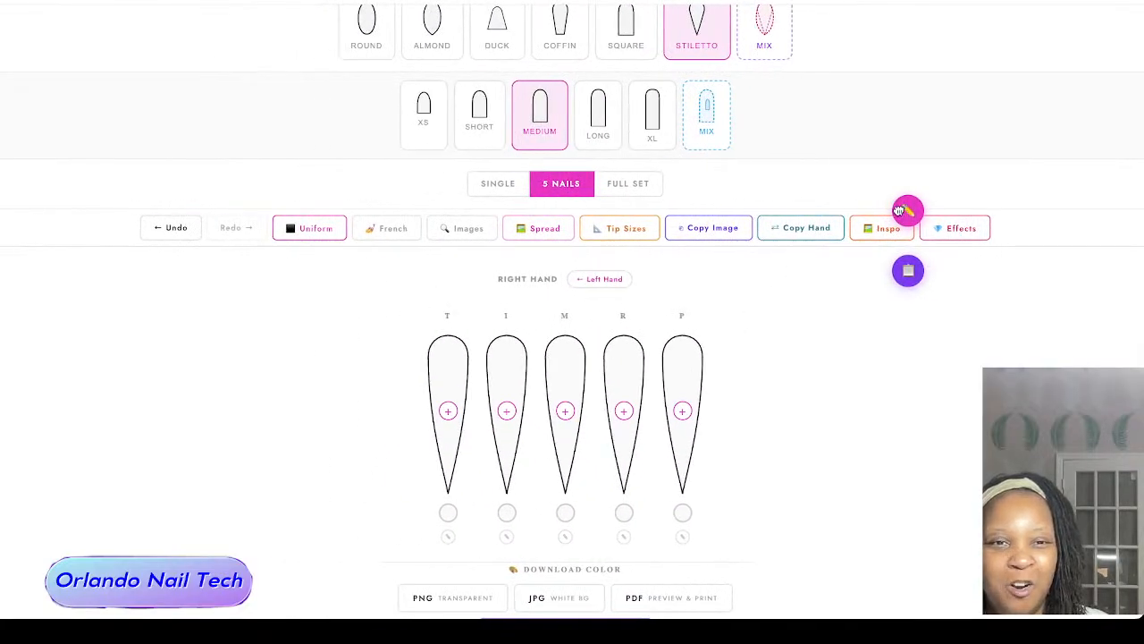
mouse_move(900, 211)
mouse_down()
mouse_move(745, 330)
mouse_move(744, 318)
mouse_move(856, 314)
mouse_move(894, 329)
mouse_move(881, 346)
mouse_up()
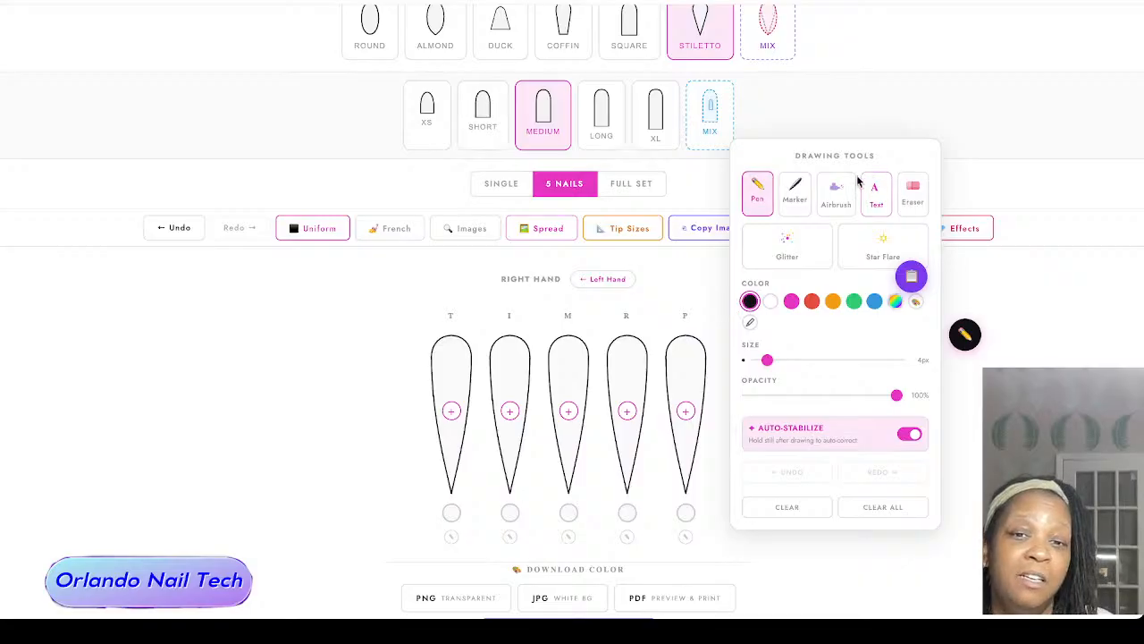
click(671, 263)
Step: Color the right pinky nail black (#000000) and copy the color to all 10 nails
click(685, 519)
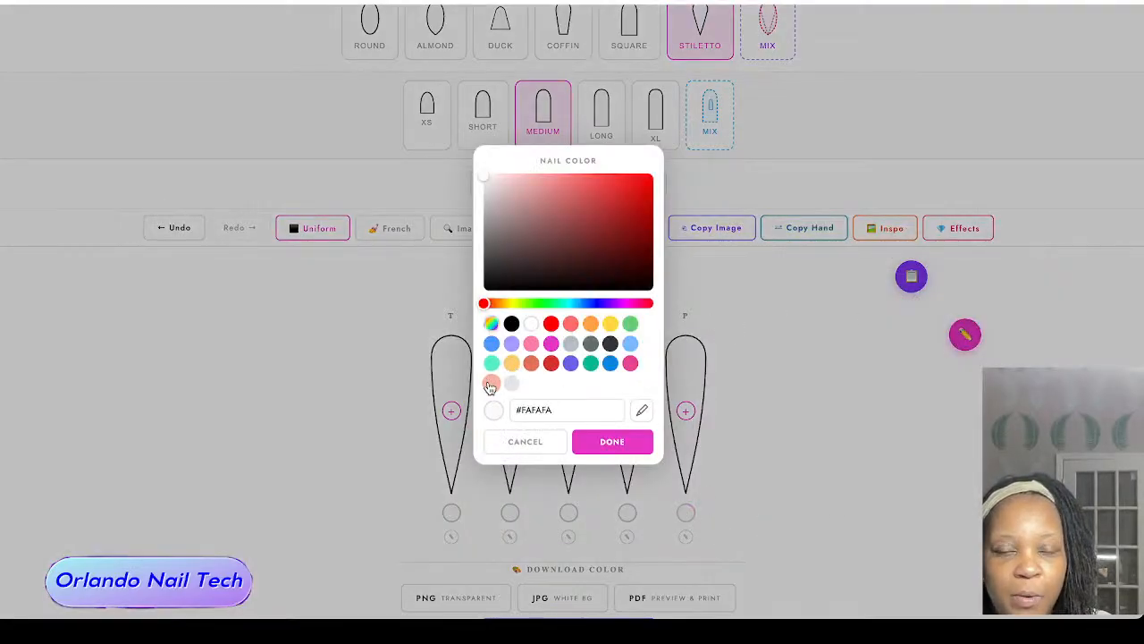
click(511, 326)
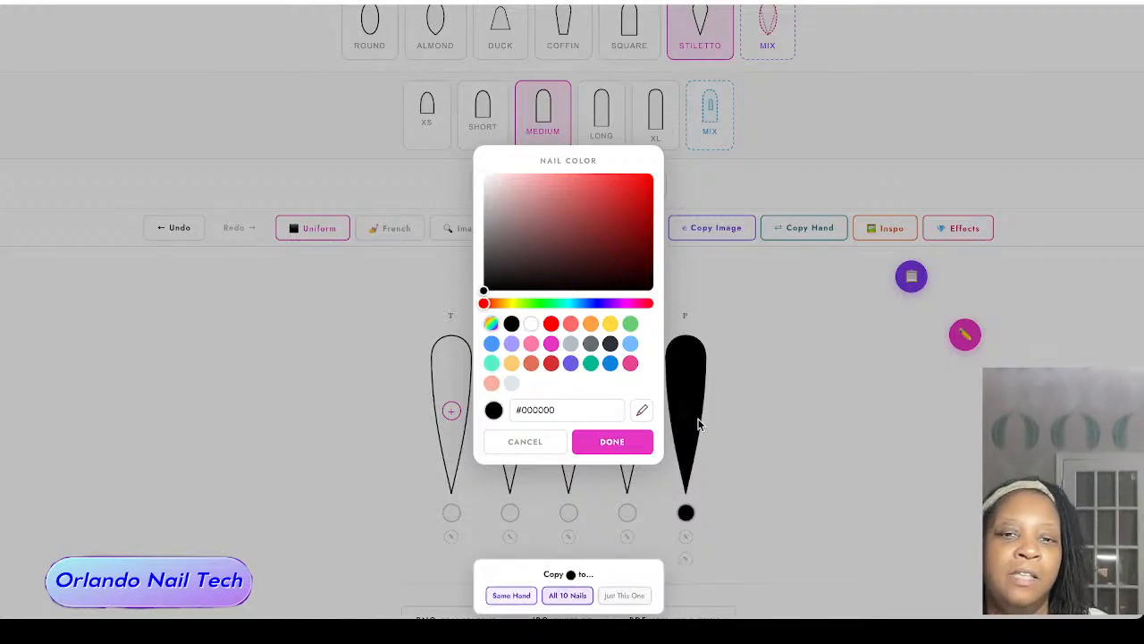
click(577, 596)
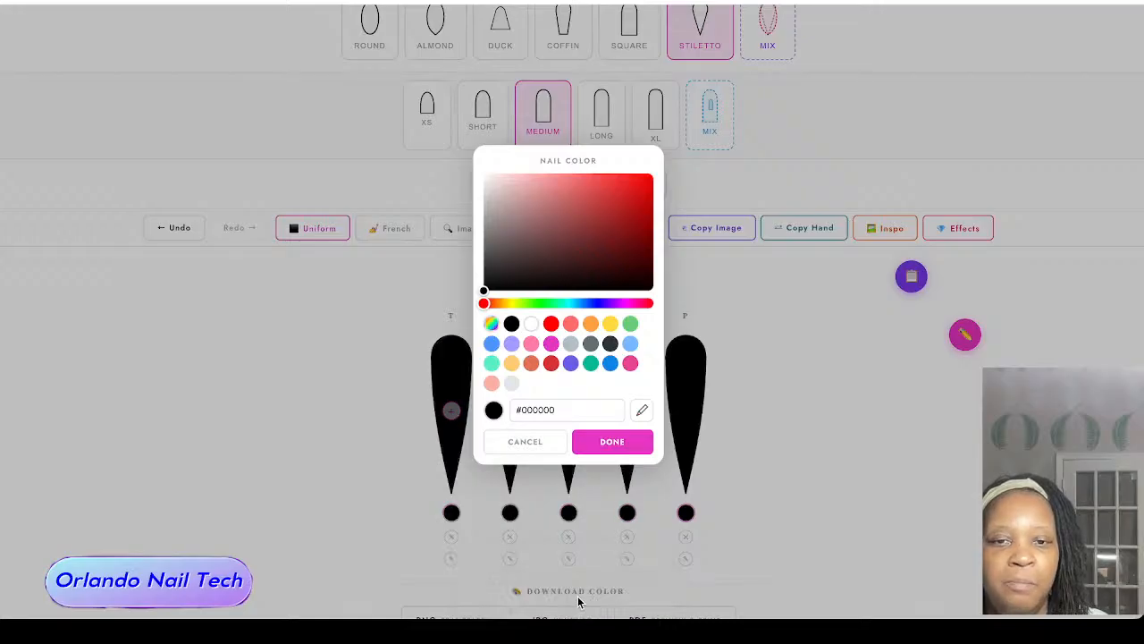
click(817, 380)
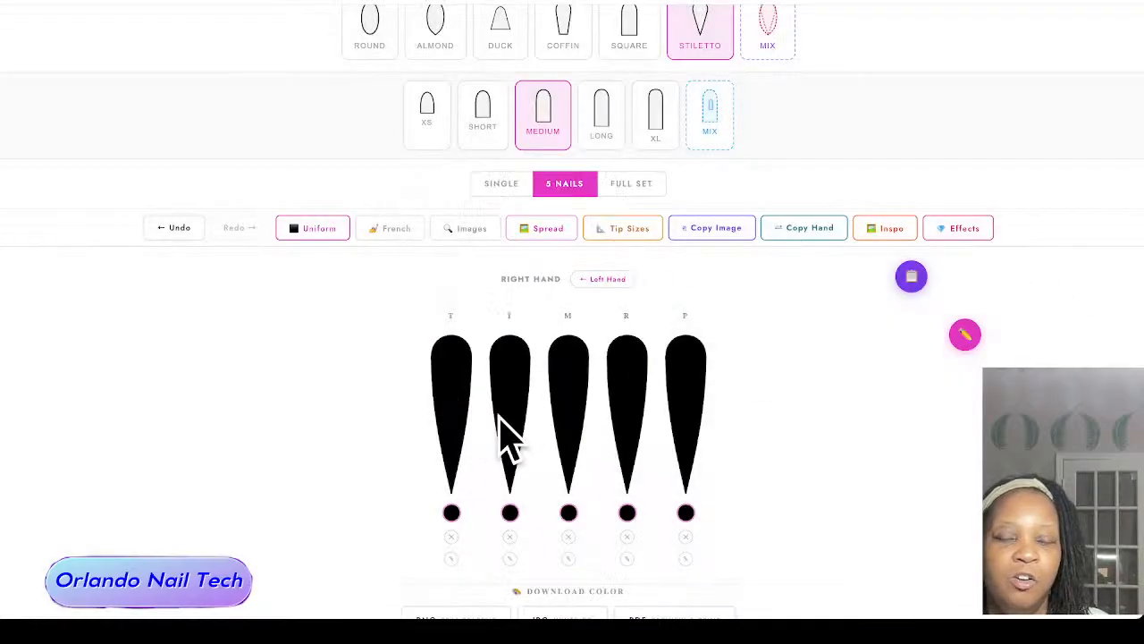
Step: Reopen the drawing tools and choose the Text tool for adding lettering to the nails
click(964, 334)
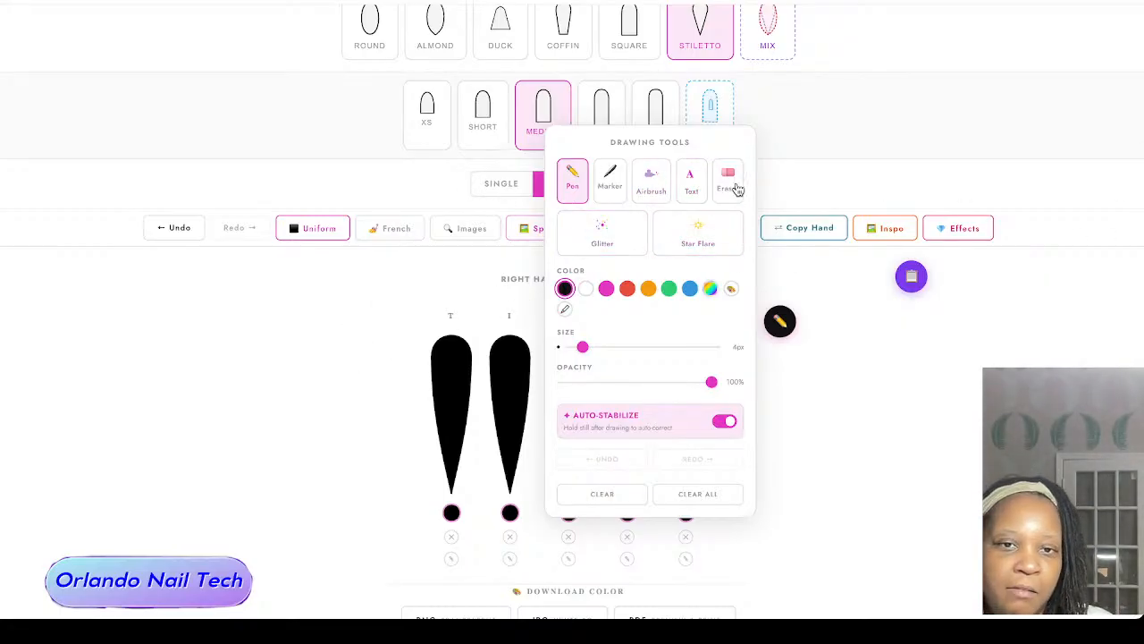
click(699, 179)
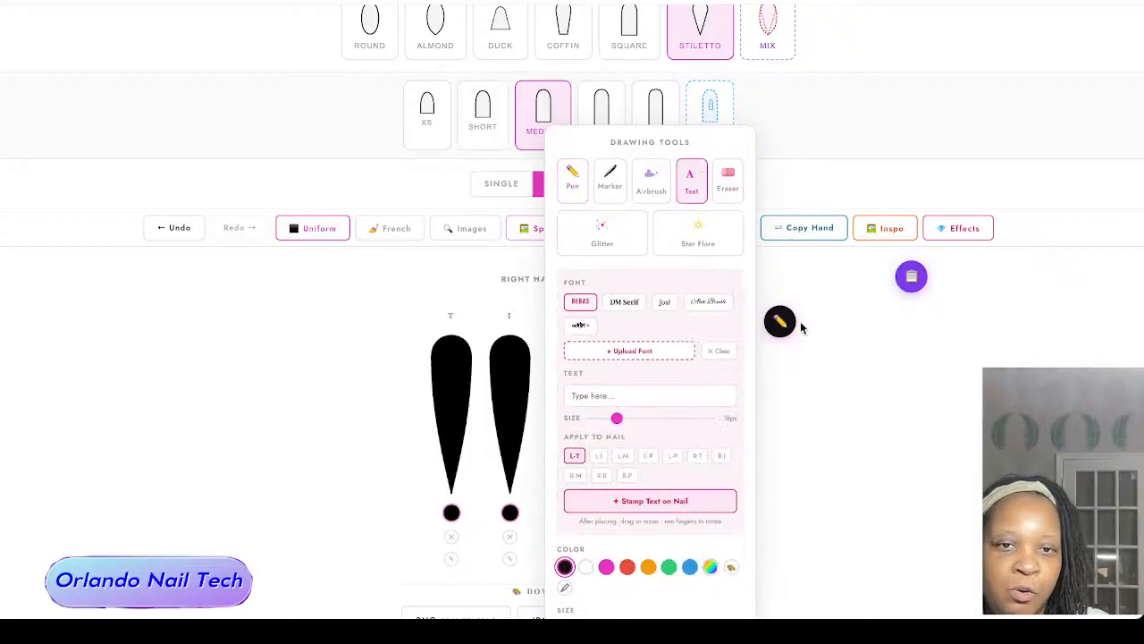
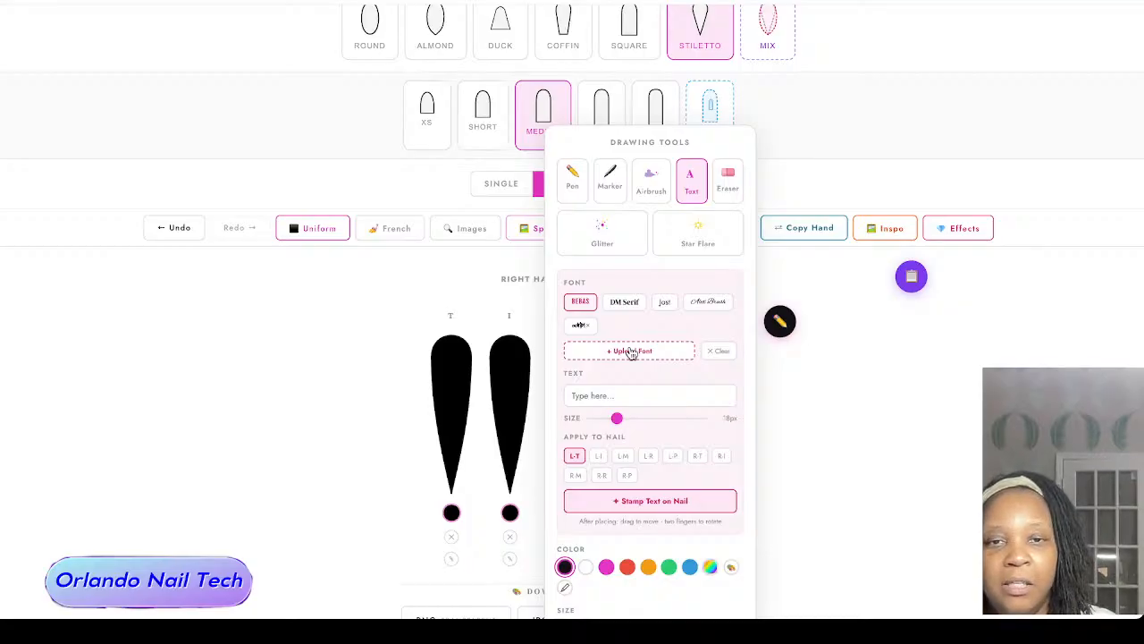
Step: Upload the font file adrip1.ttf from the Downloads folder as a custom text font
click(631, 354)
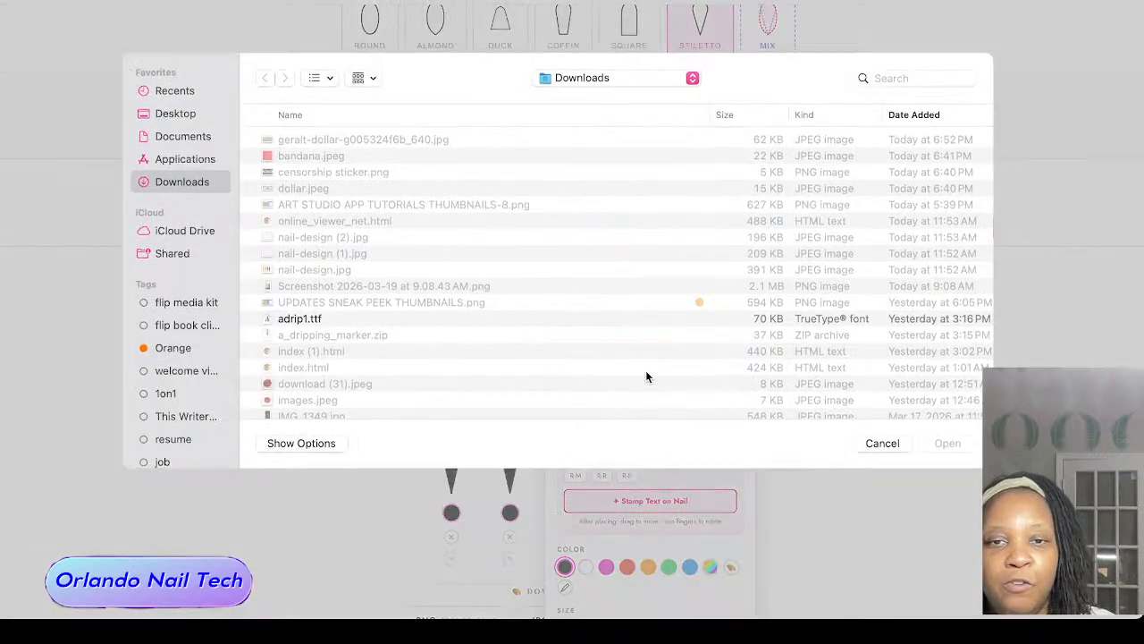
click(309, 320)
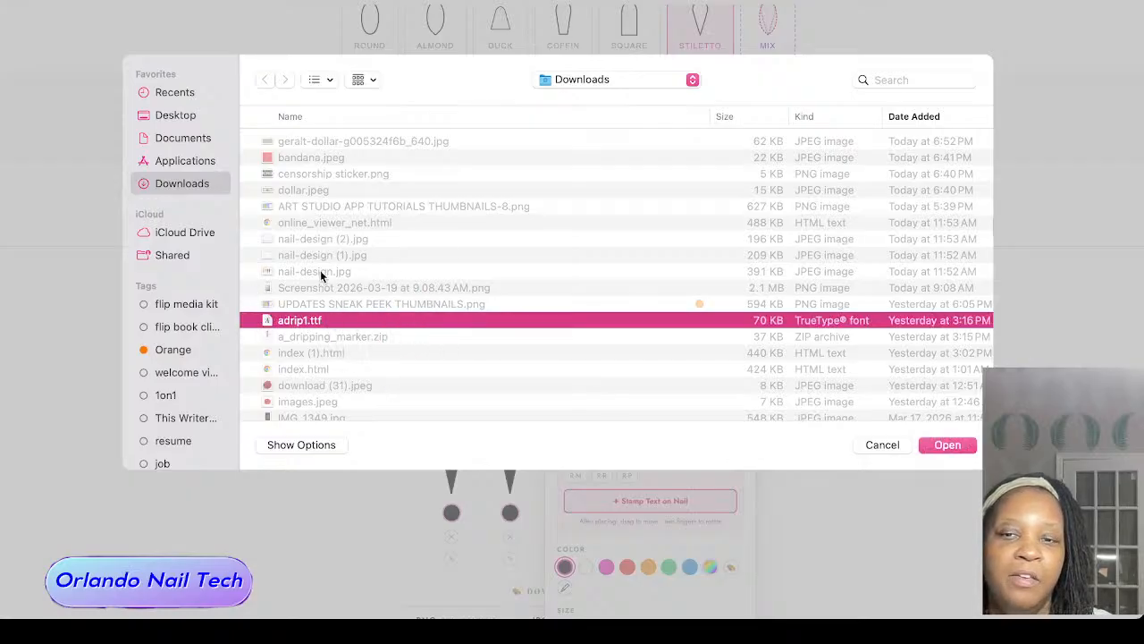
scroll(323, 343, down, 1)
scroll(324, 343, up, 1)
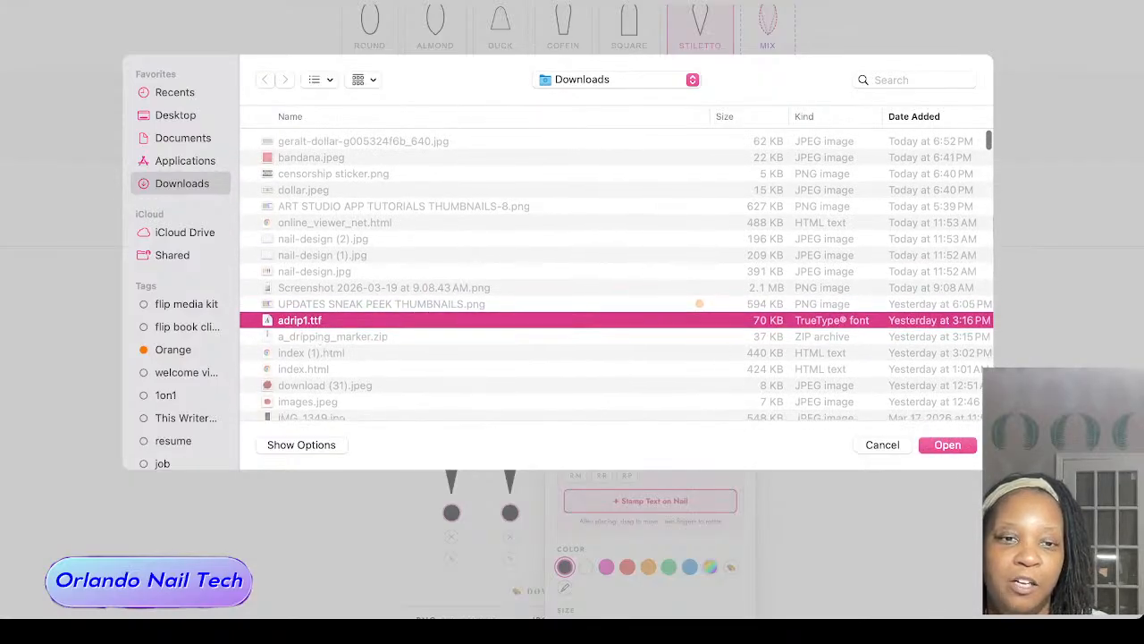
click(953, 445)
Step: Remove both uploaded custom fonts from the font choices
click(584, 327)
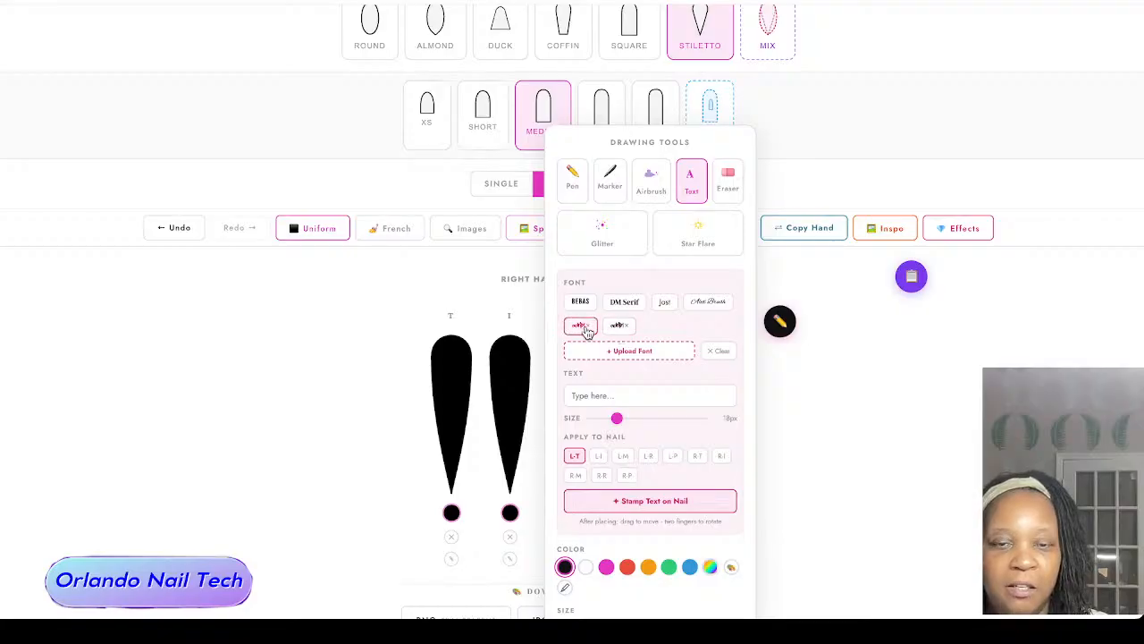
click(625, 327)
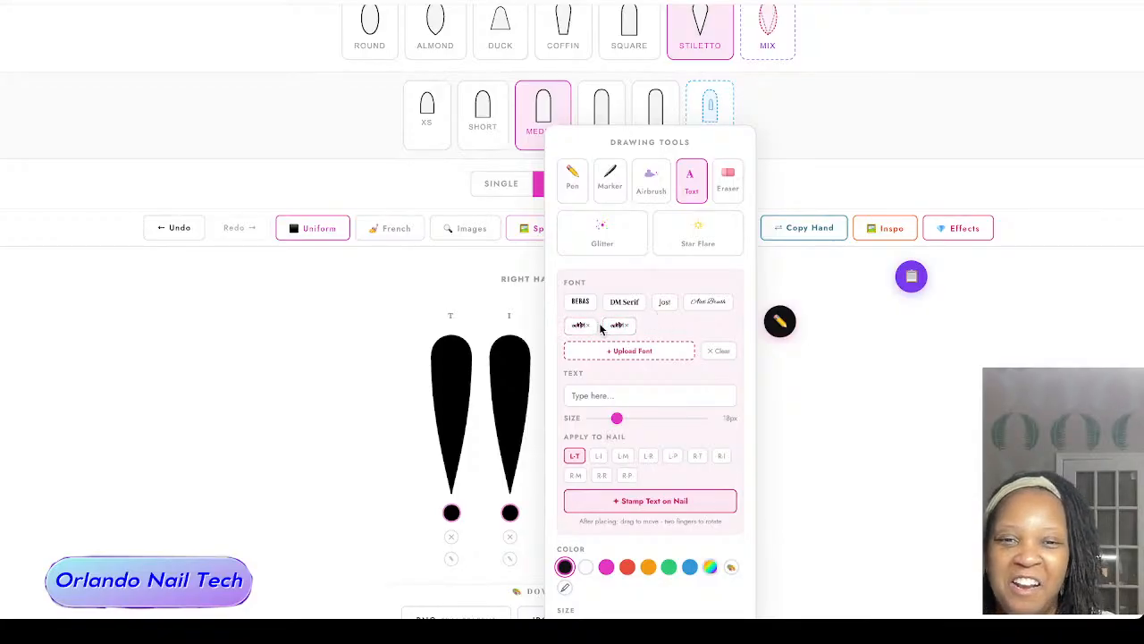
click(634, 322)
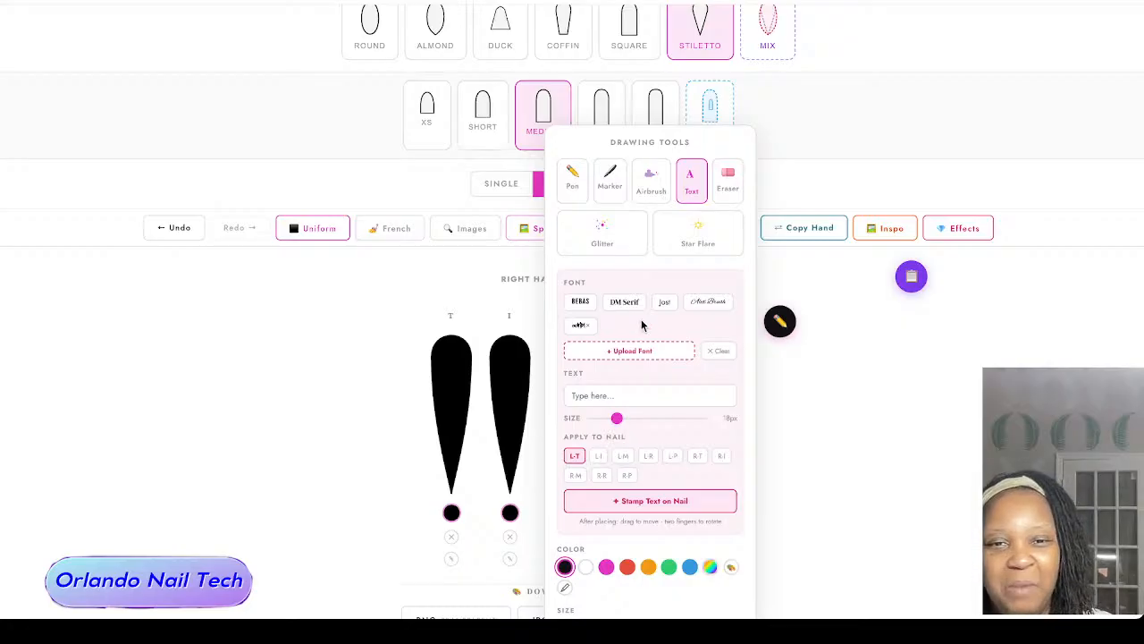
click(585, 324)
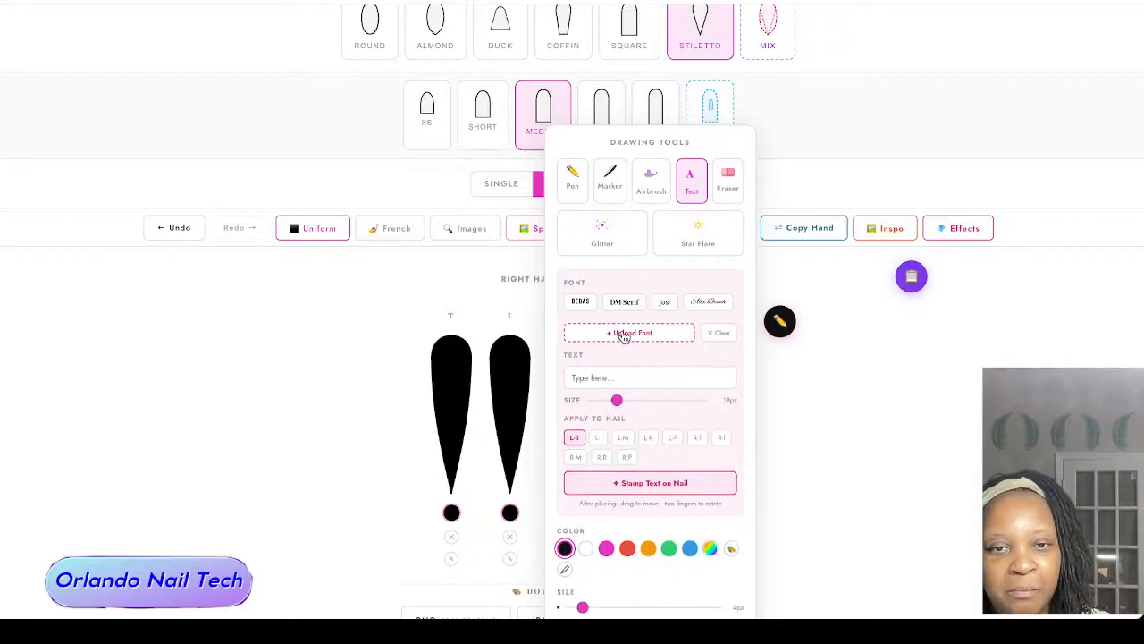
Step: Choose the Bebas font, enter the text "orlando nail tech" and set its size to 35px
click(580, 301)
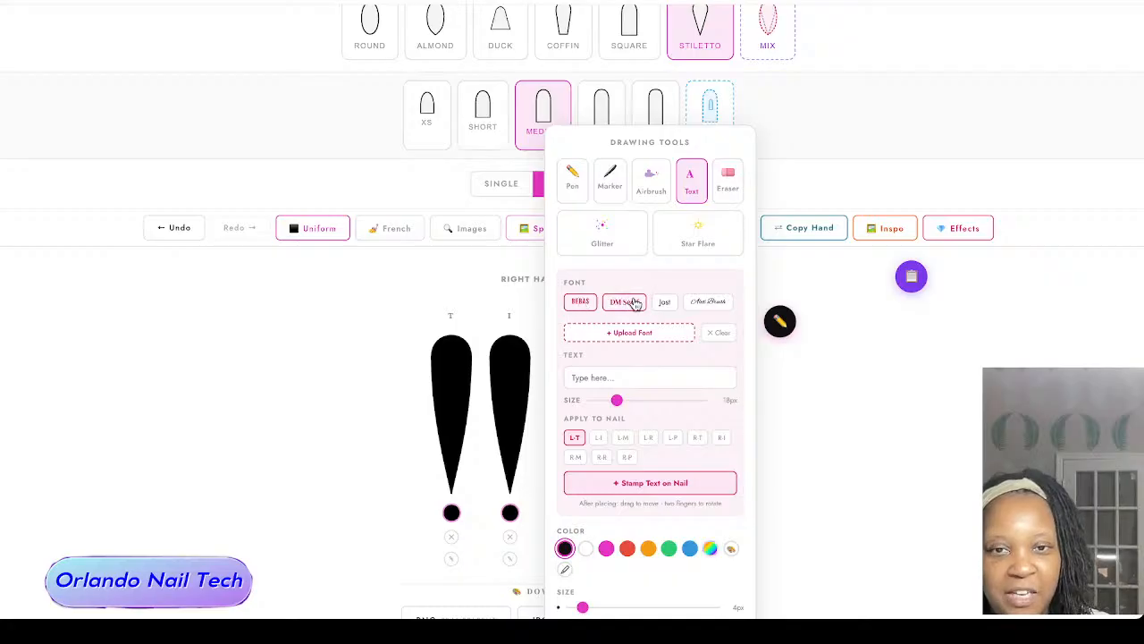
click(617, 375)
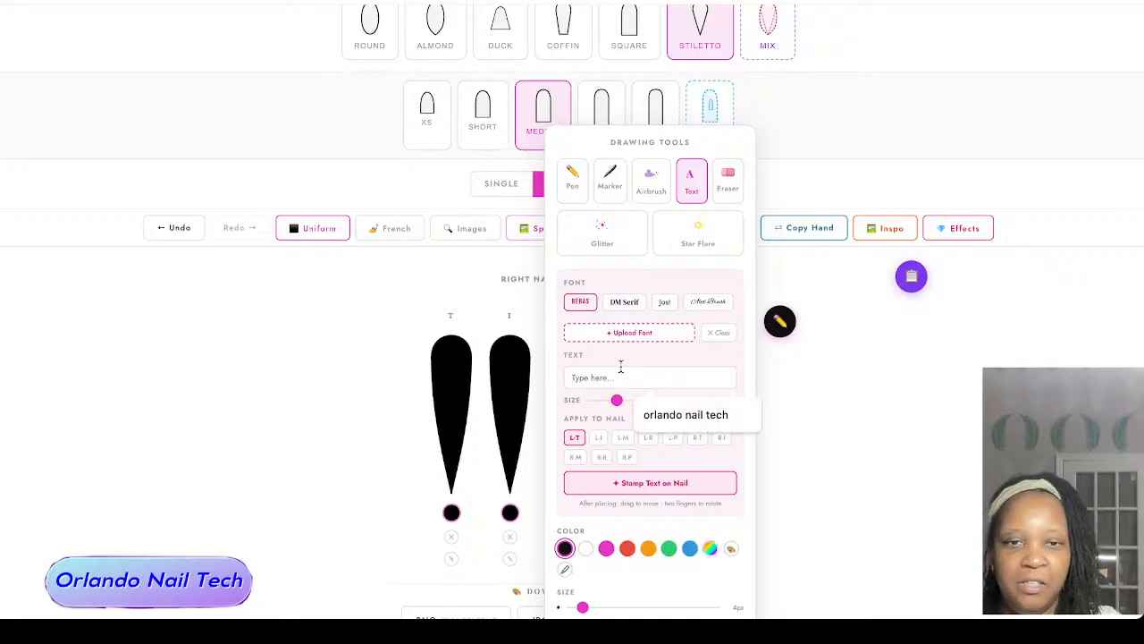
click(688, 414)
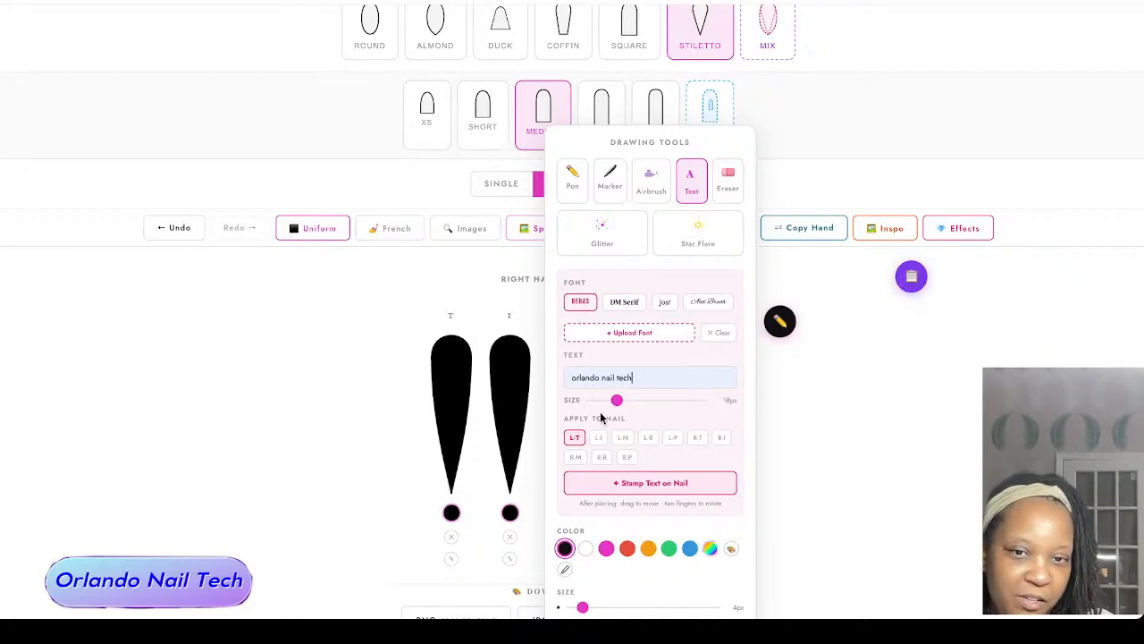
drag(616, 408, 652, 405)
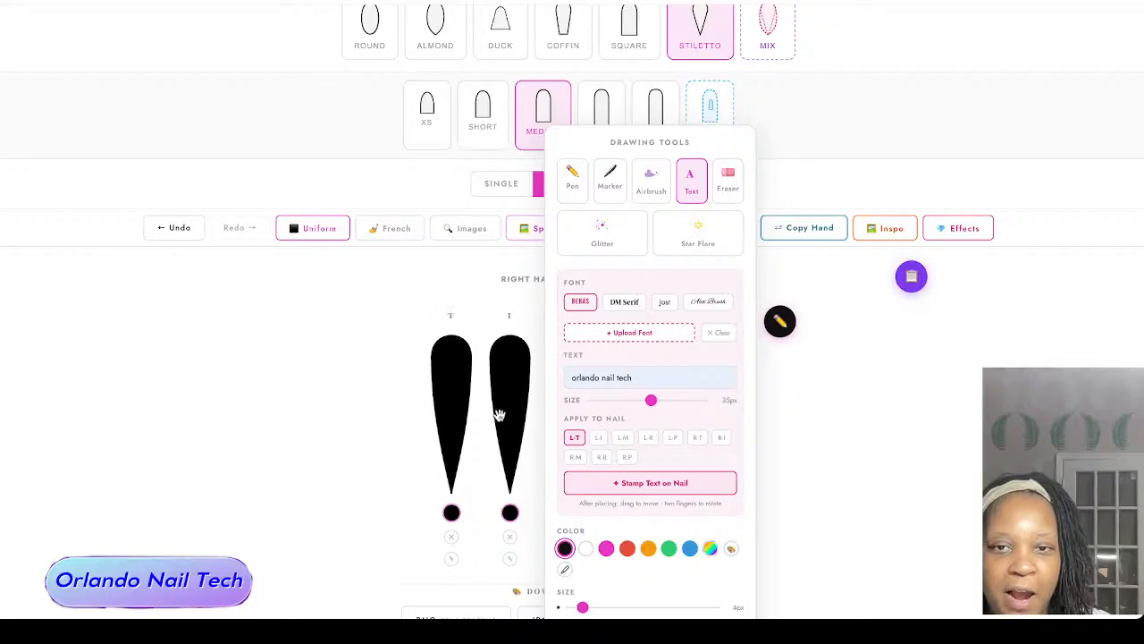
Step: Stamp the text in white on the right thumb nail (R-T) and close the drawing tools
click(697, 437)
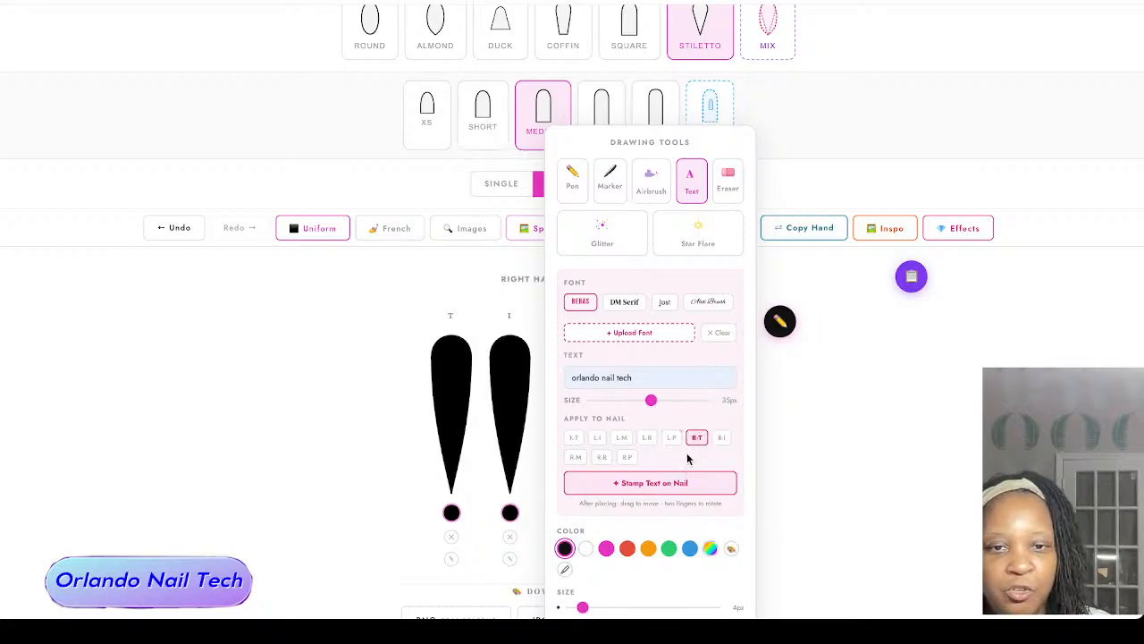
click(586, 549)
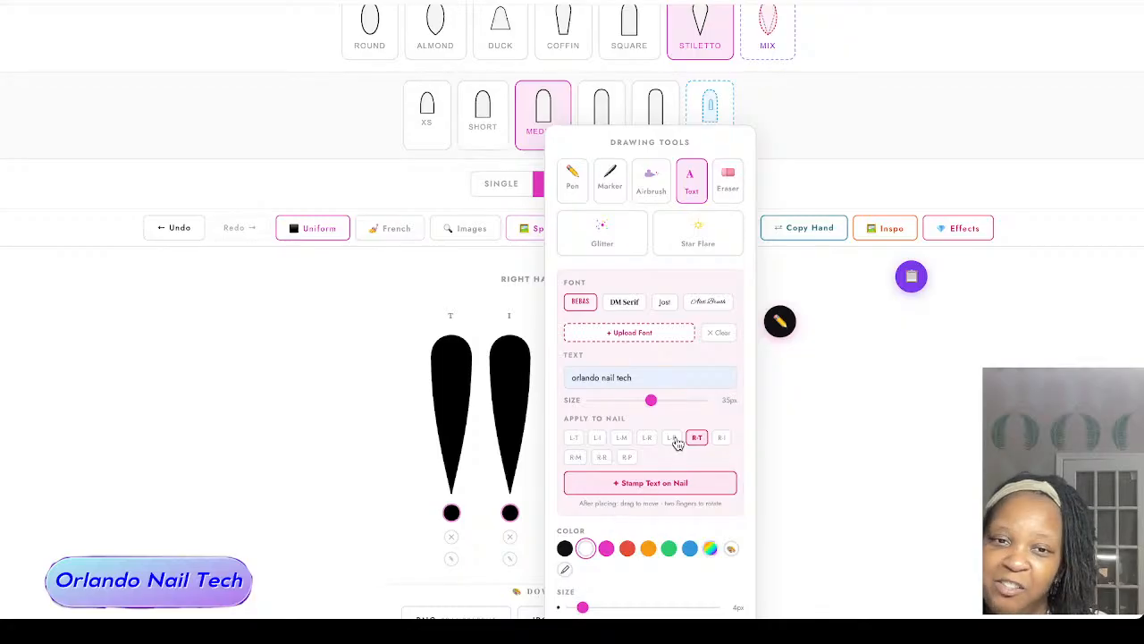
click(669, 483)
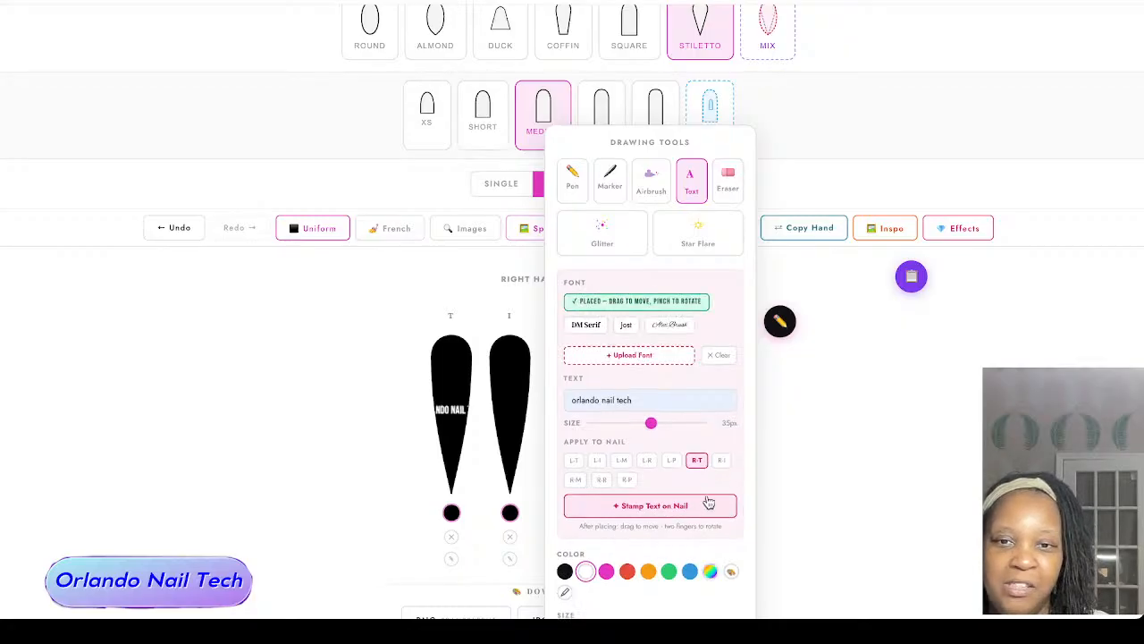
click(779, 321)
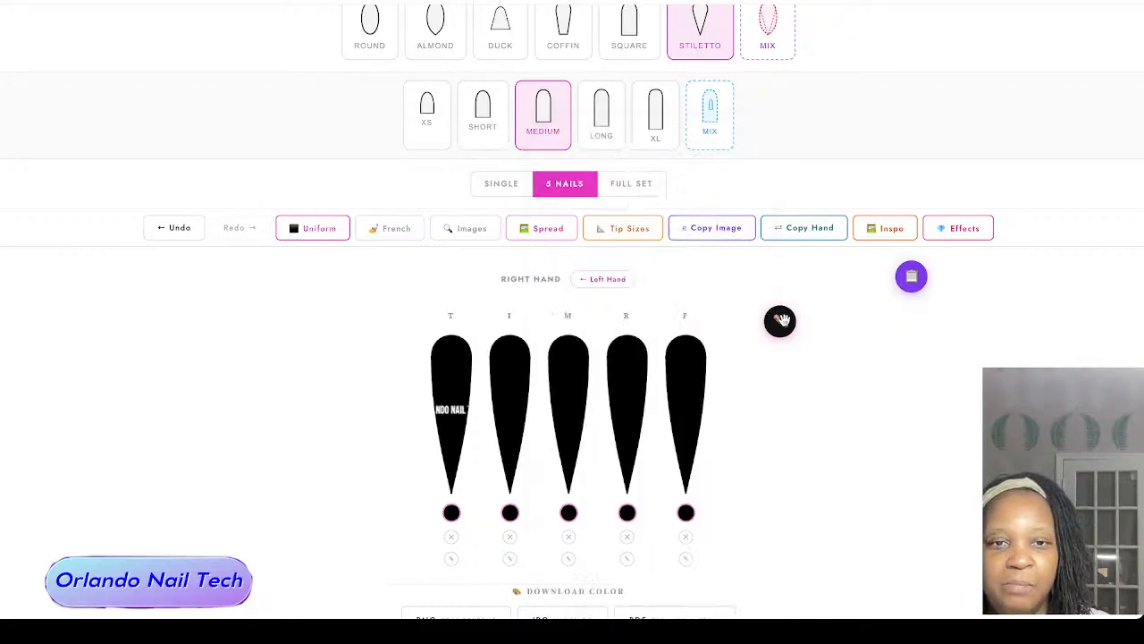
Step: Enlarge the right thumb text to 59px, rotate it 90° and center it along the length of the nail
click(442, 412)
scroll(486, 414, down, 2)
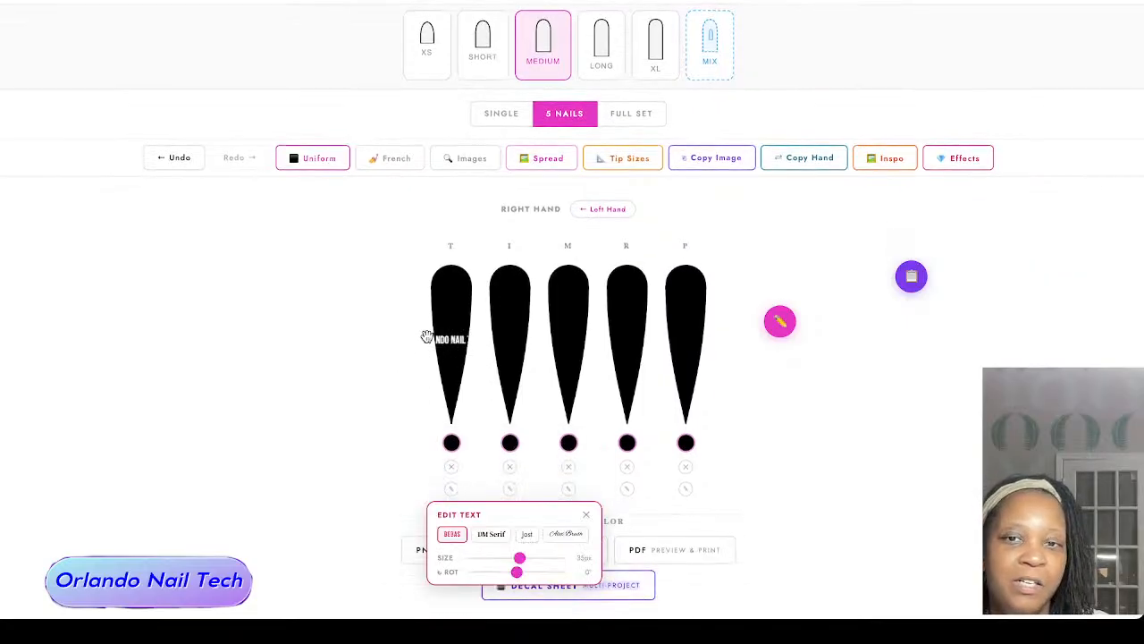
scroll(324, 363, down, 1)
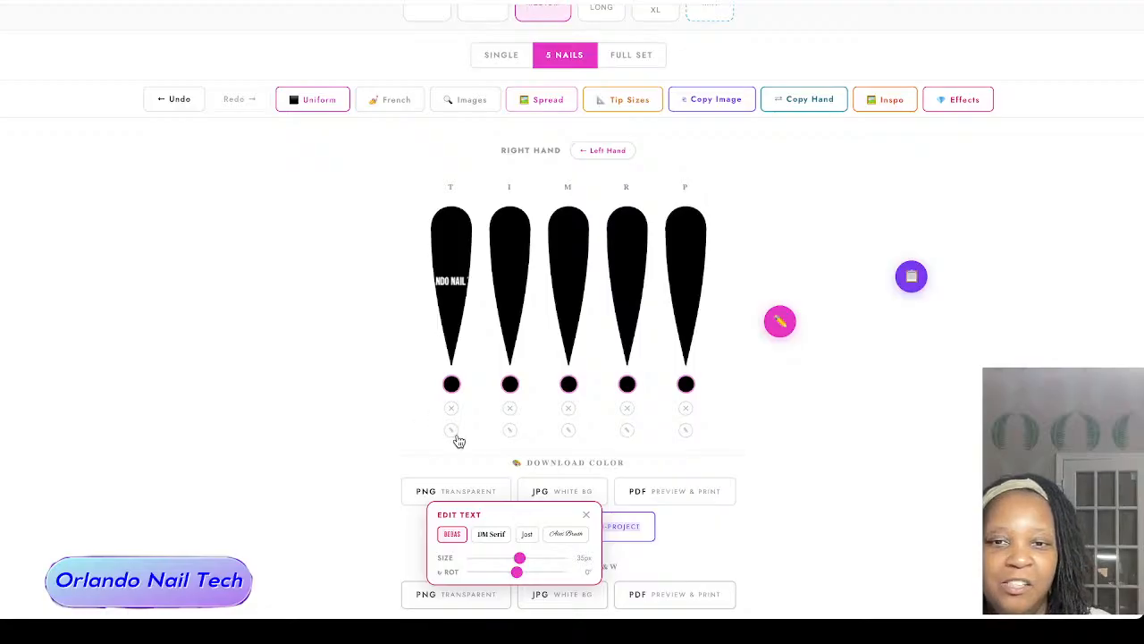
drag(519, 560, 540, 568)
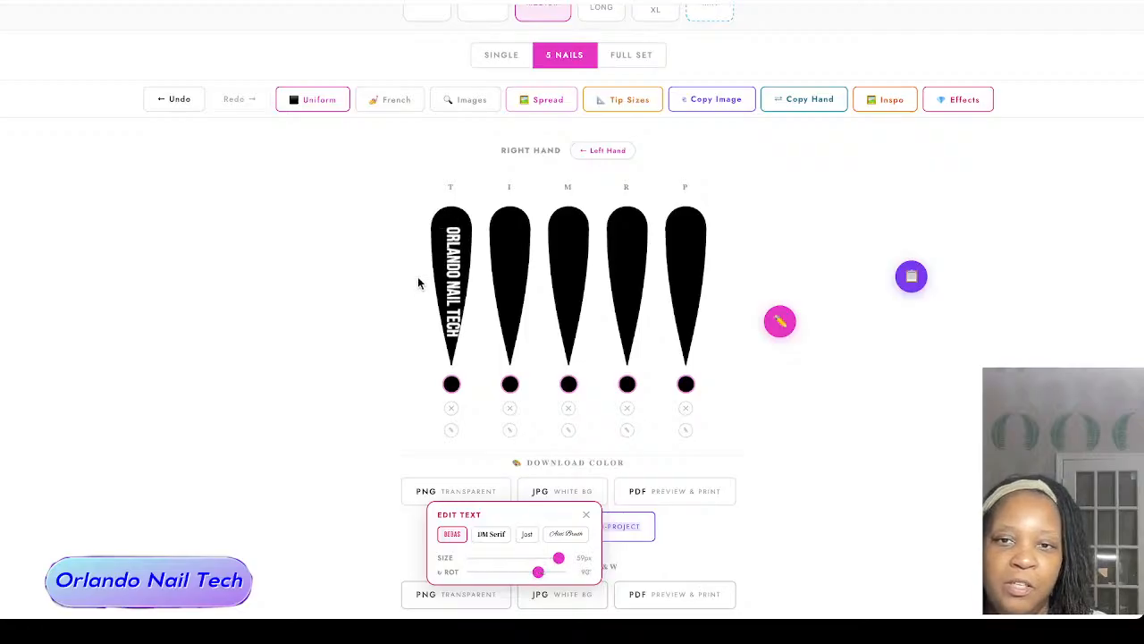
drag(453, 259, 451, 250)
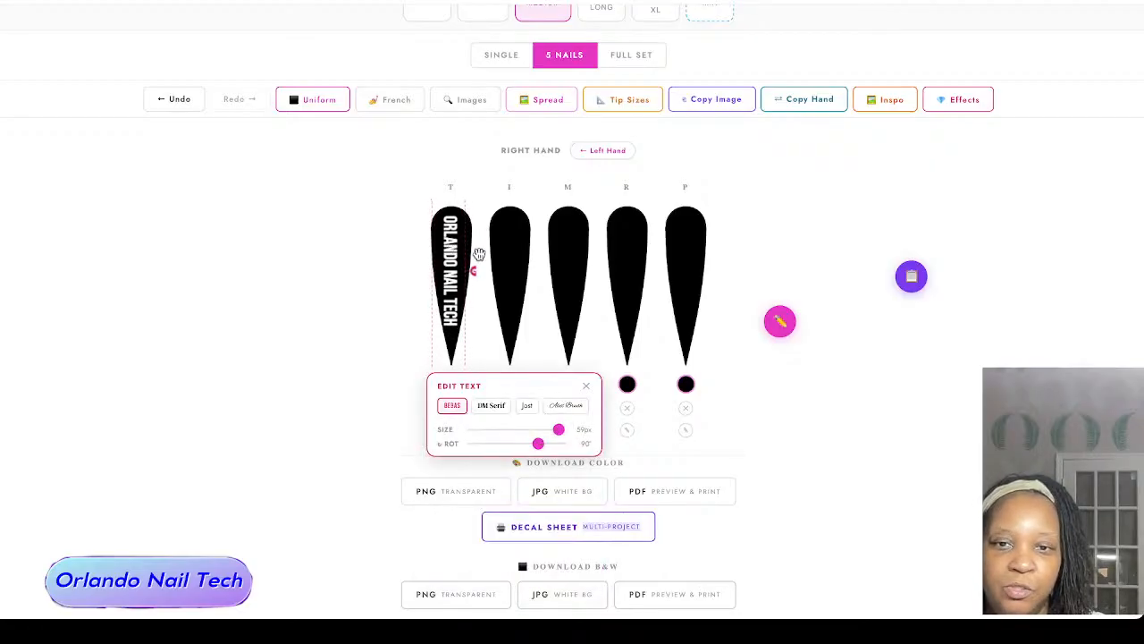
Step: Try the DM Serif, Jost and script fonts on the thumb text, then return to Bebas and close the text editor
click(495, 413)
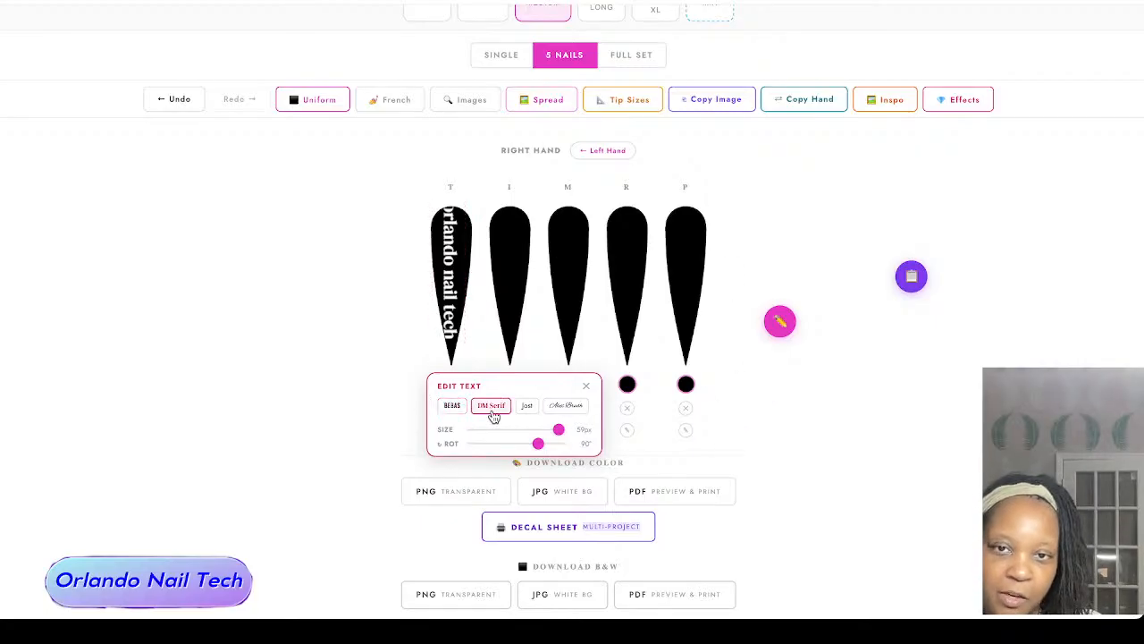
click(527, 406)
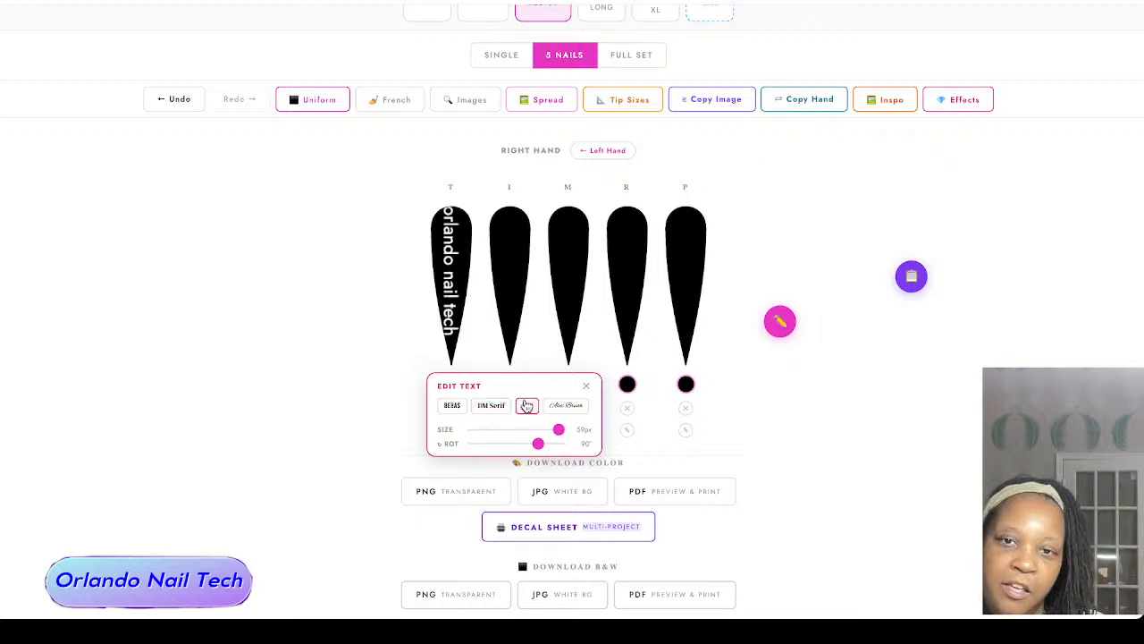
click(570, 406)
click(525, 409)
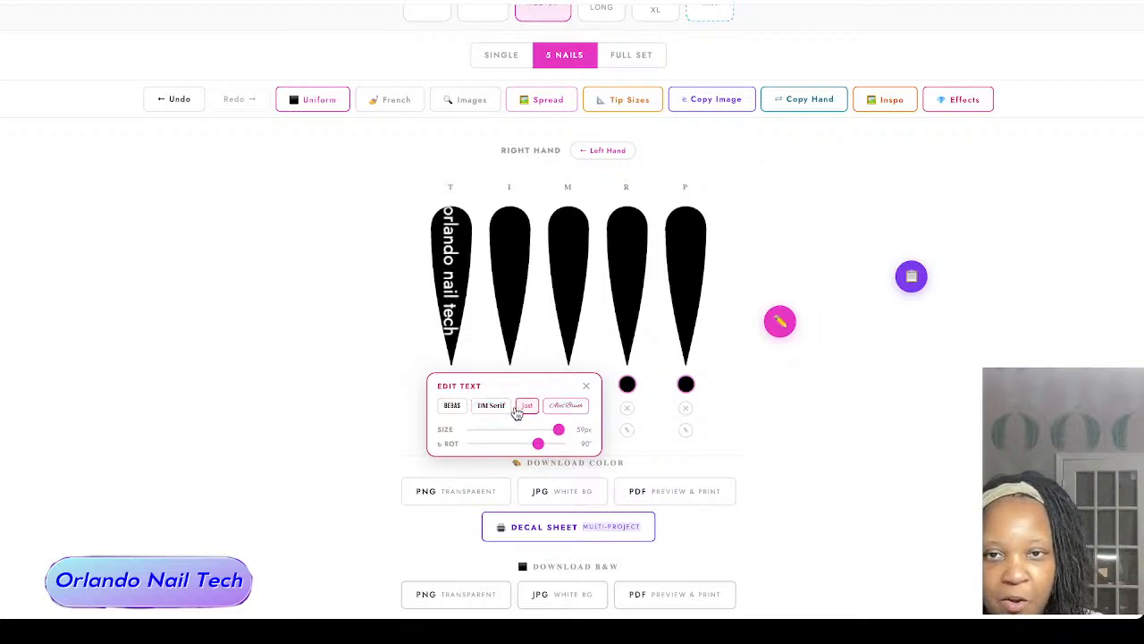
click(496, 409)
click(462, 407)
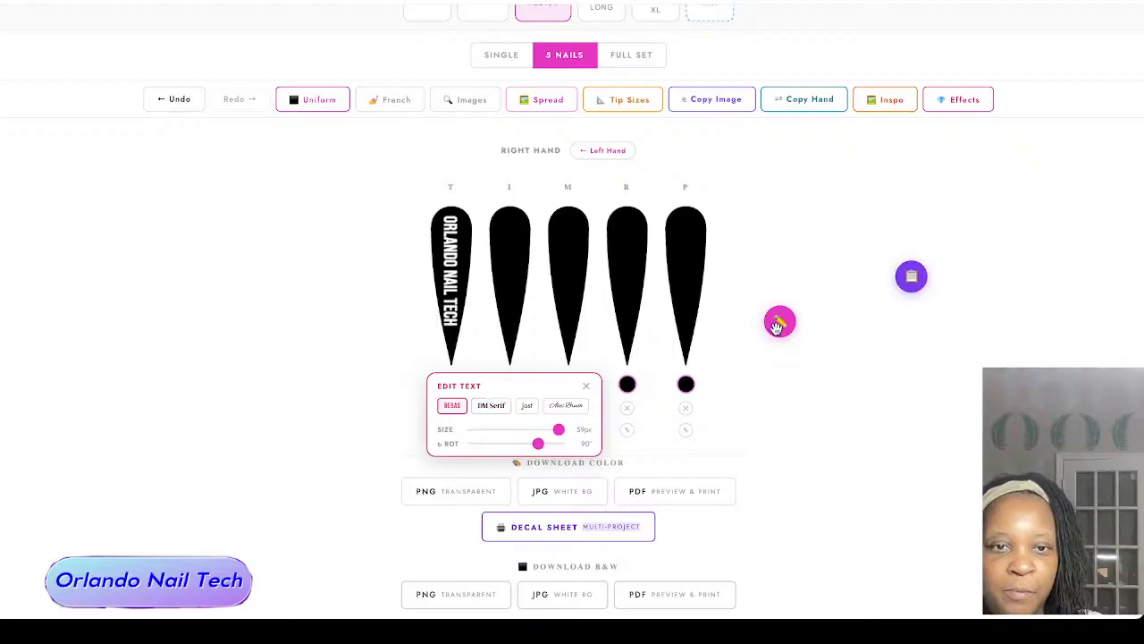
click(780, 321)
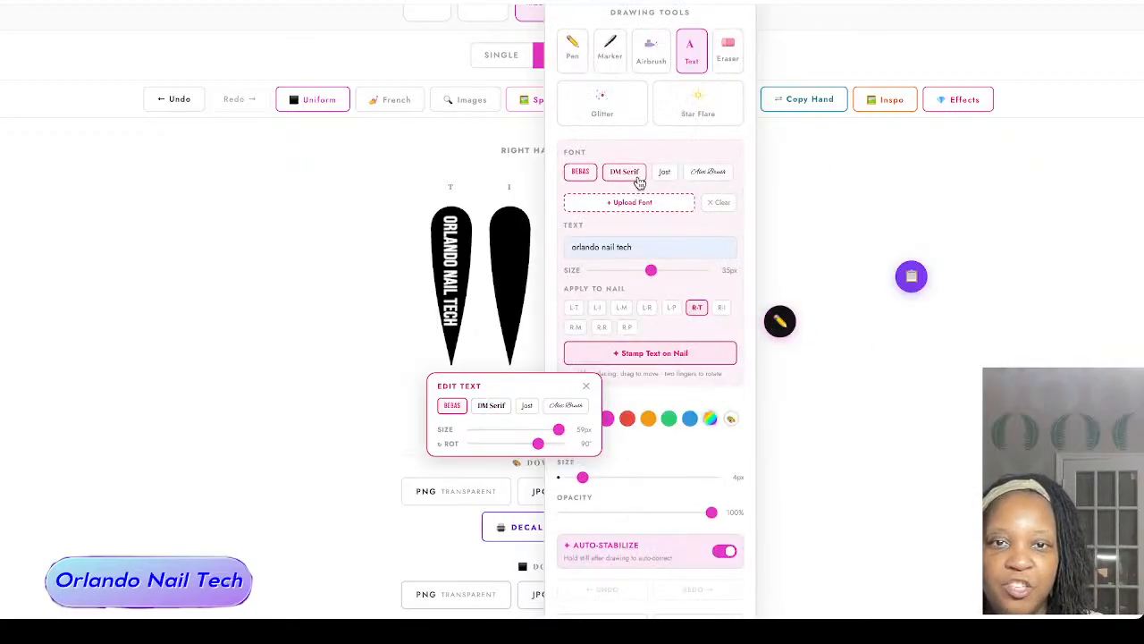
click(586, 390)
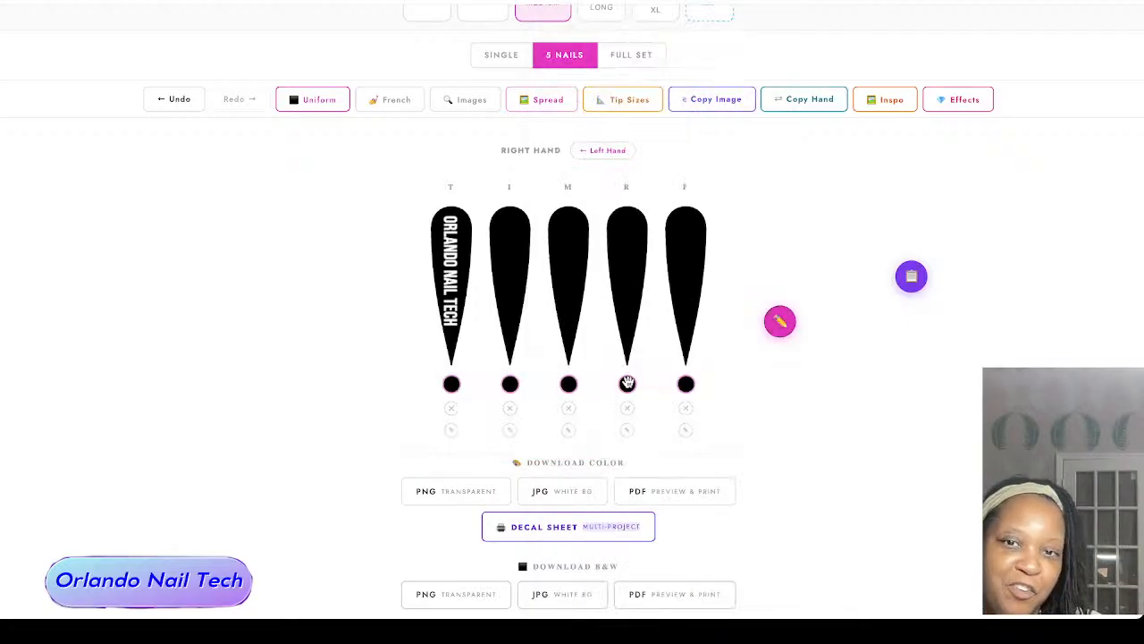
Step: Add a 3D acrylic Rose from the Effects Library to the right index nail (R-I)
scroll(812, 235, up, 1)
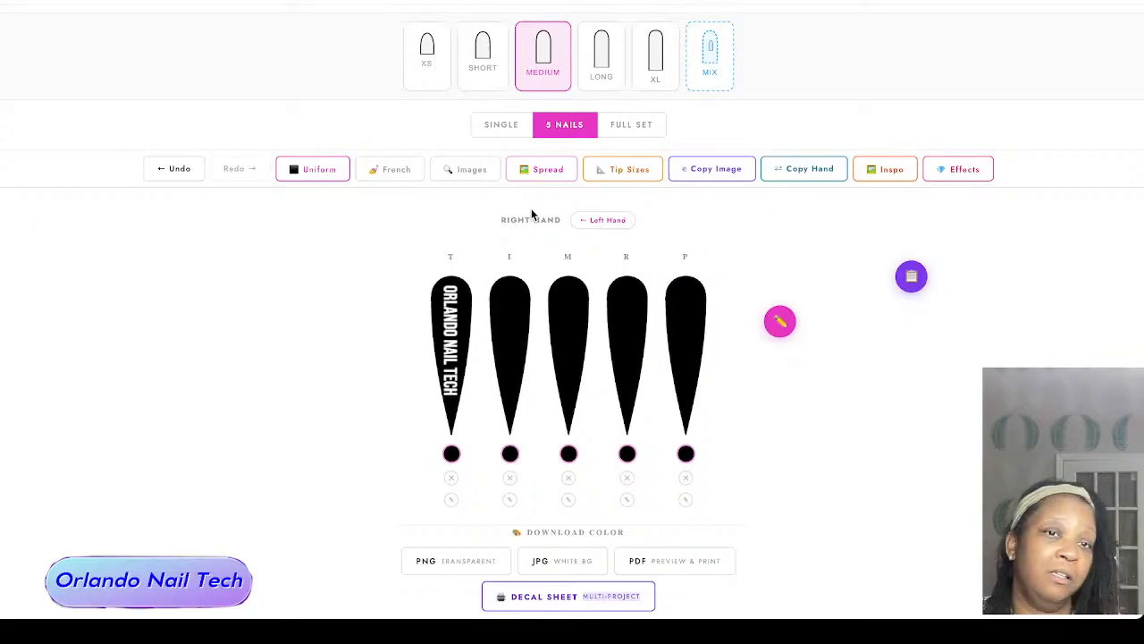
click(973, 170)
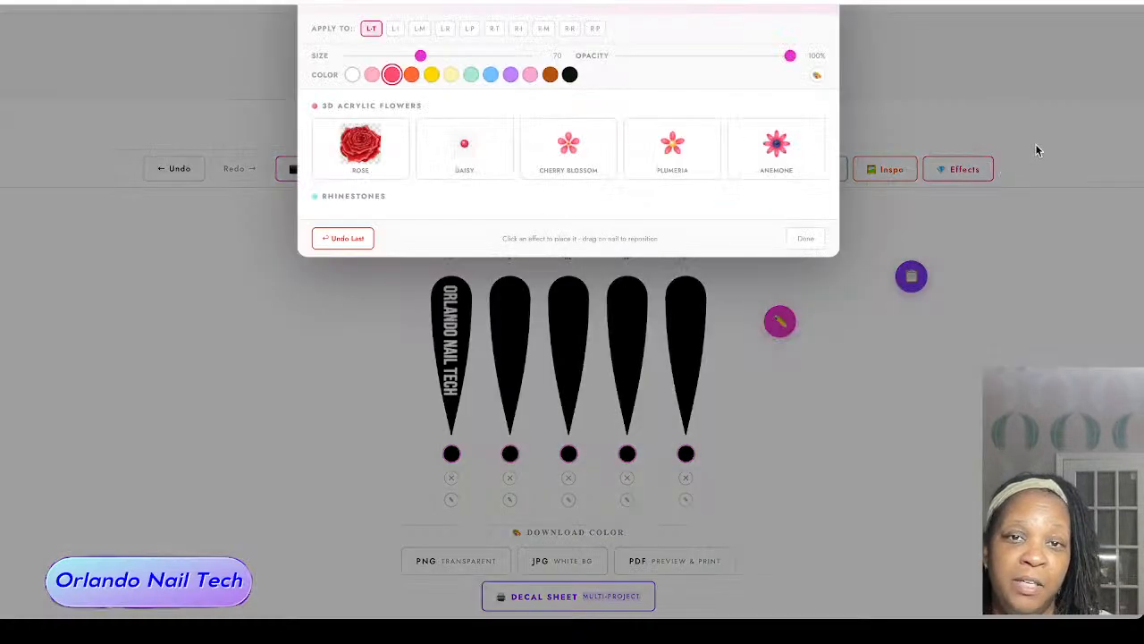
scroll(713, 262, up, 10)
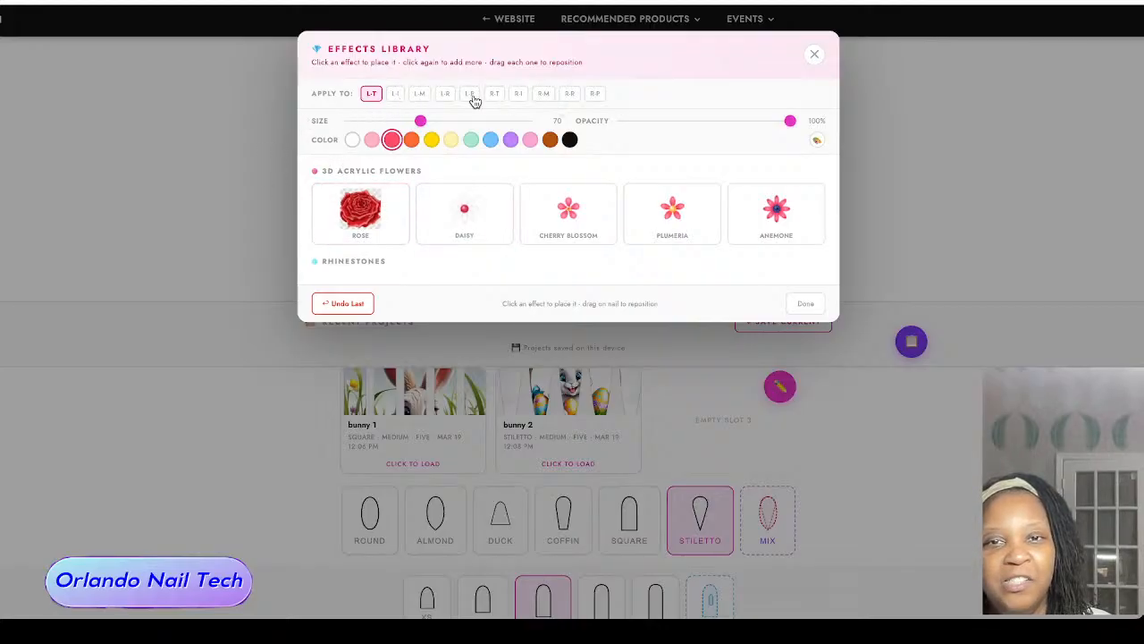
click(518, 94)
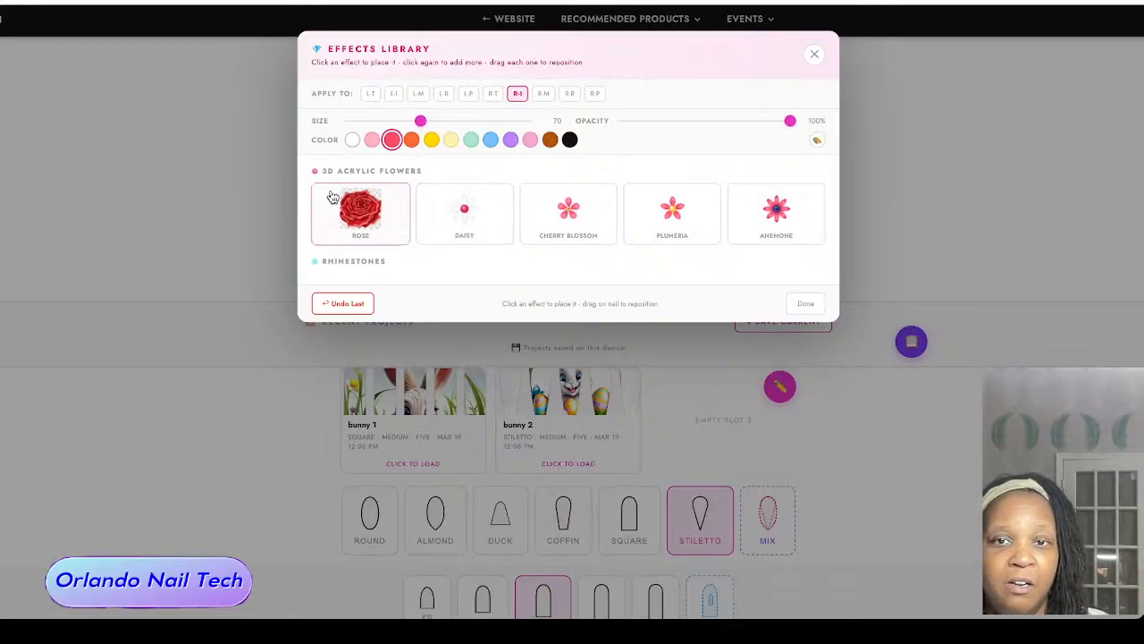
click(372, 140)
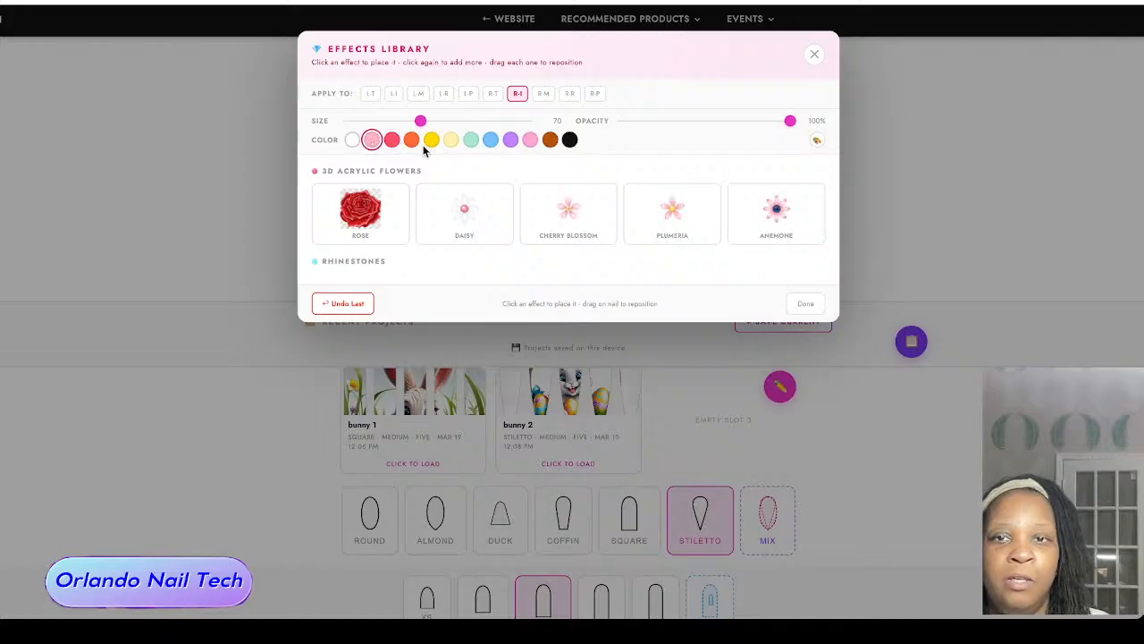
click(391, 139)
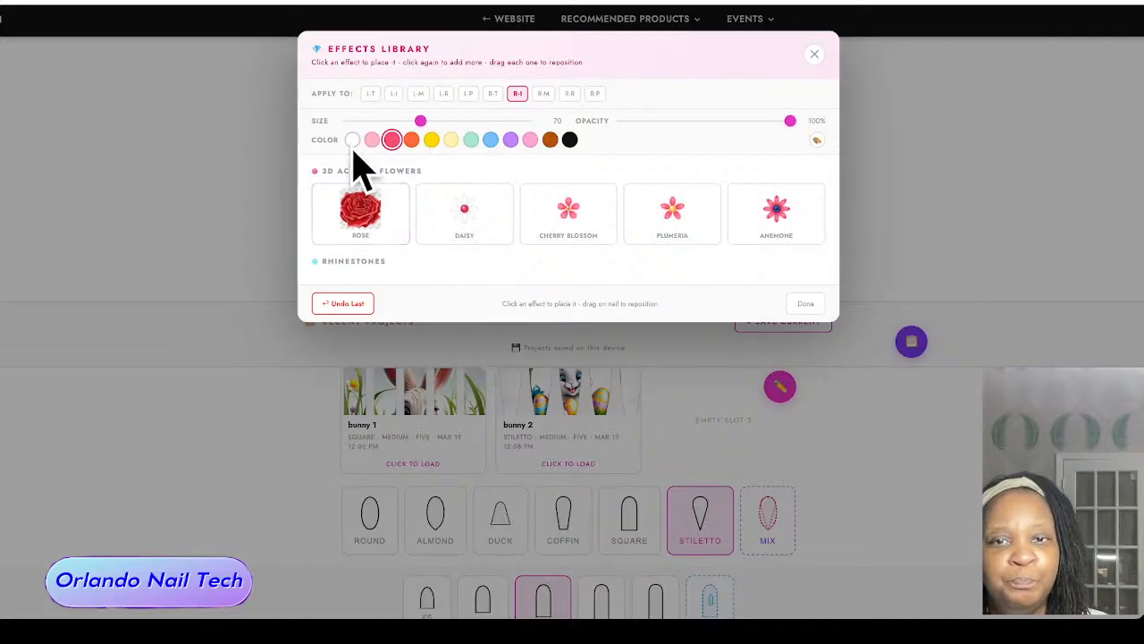
click(363, 209)
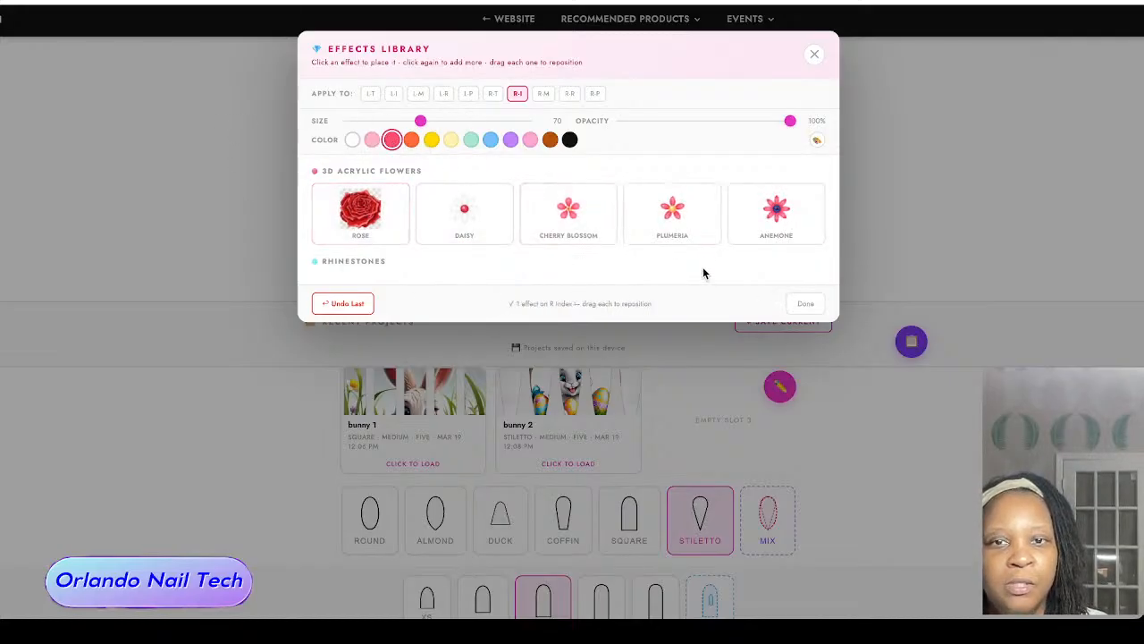
click(808, 303)
Step: Move the rose up to the rounded cuticle end of the right index nail, centered on the nail
scroll(858, 314, down, 6)
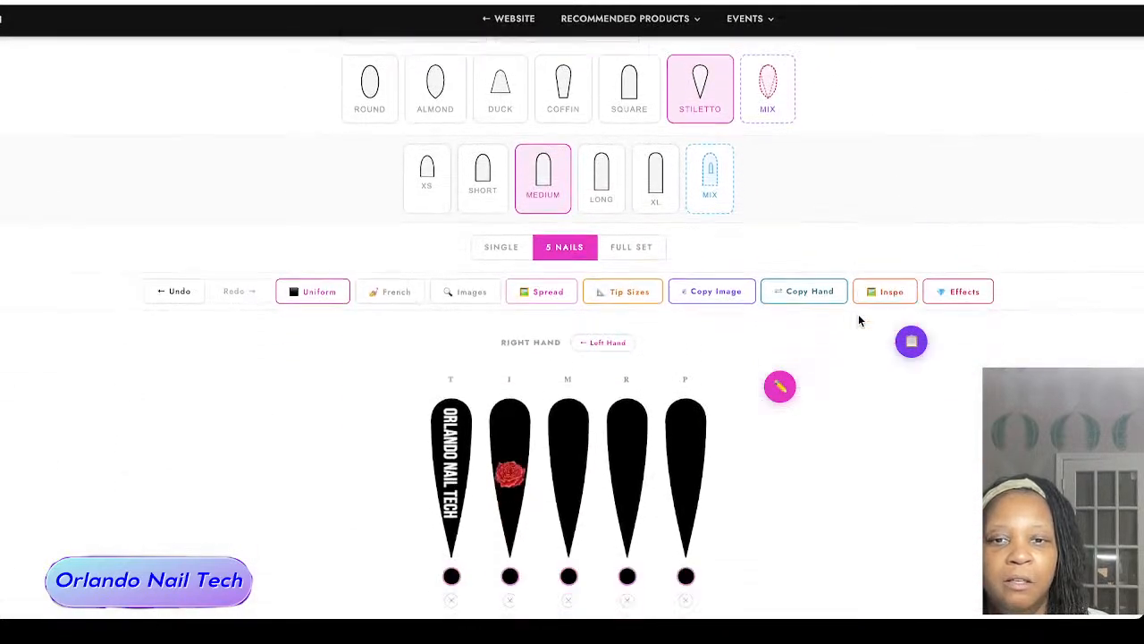
scroll(548, 325, down, 1)
drag(509, 326, 500, 290)
Step: Set the Effects Library color to purple and its target nail to the right index (R-I)
scroll(507, 275, up, 1)
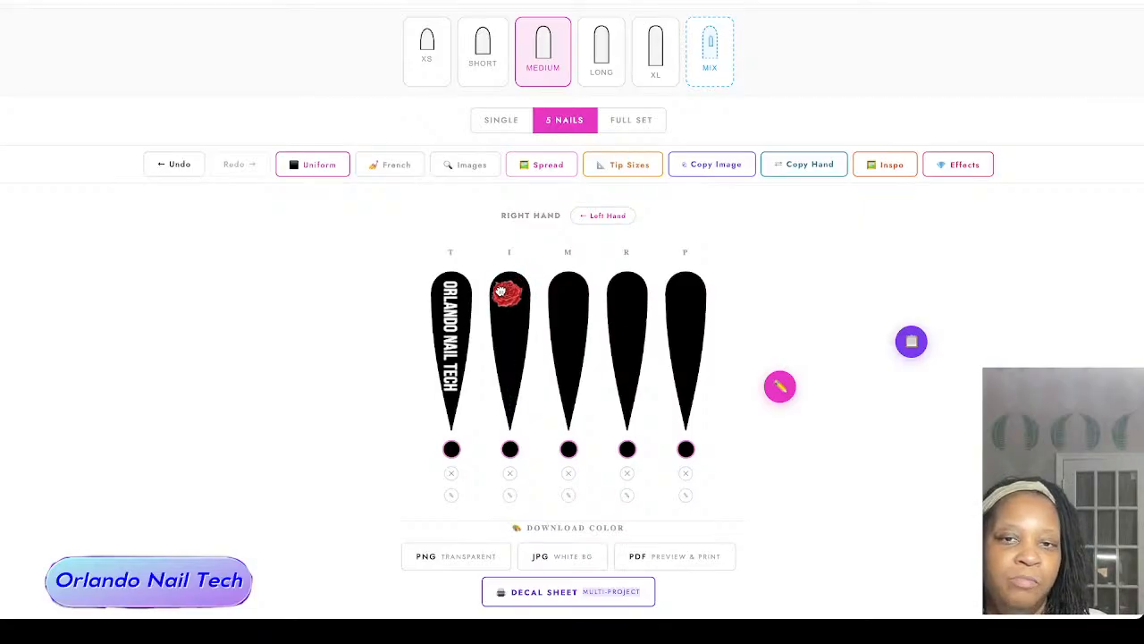
click(977, 166)
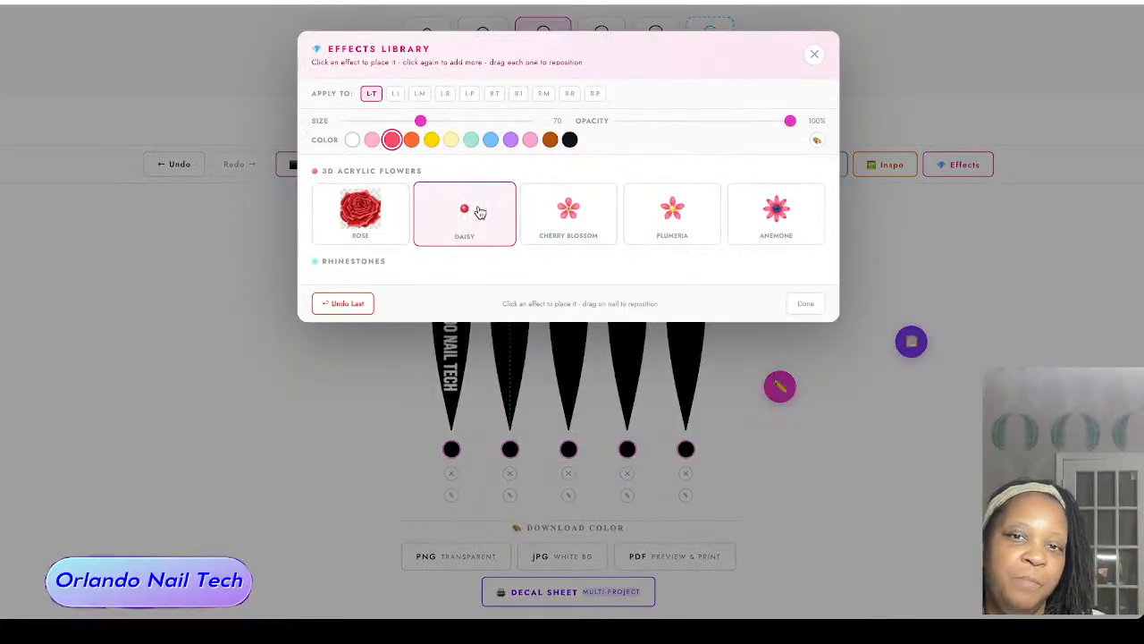
click(510, 141)
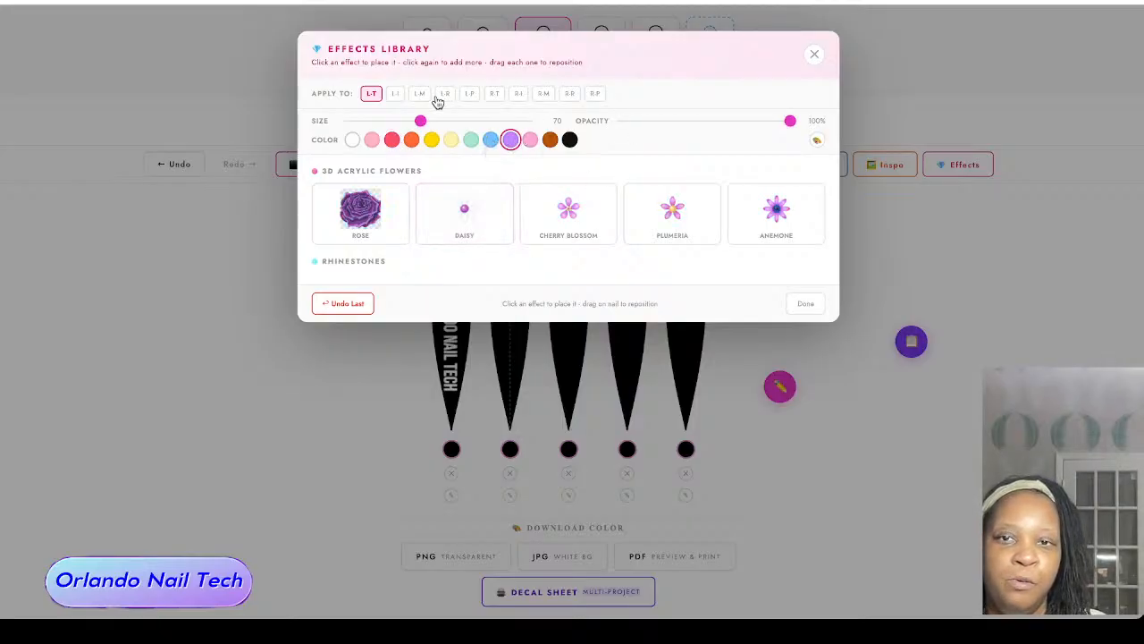
click(522, 94)
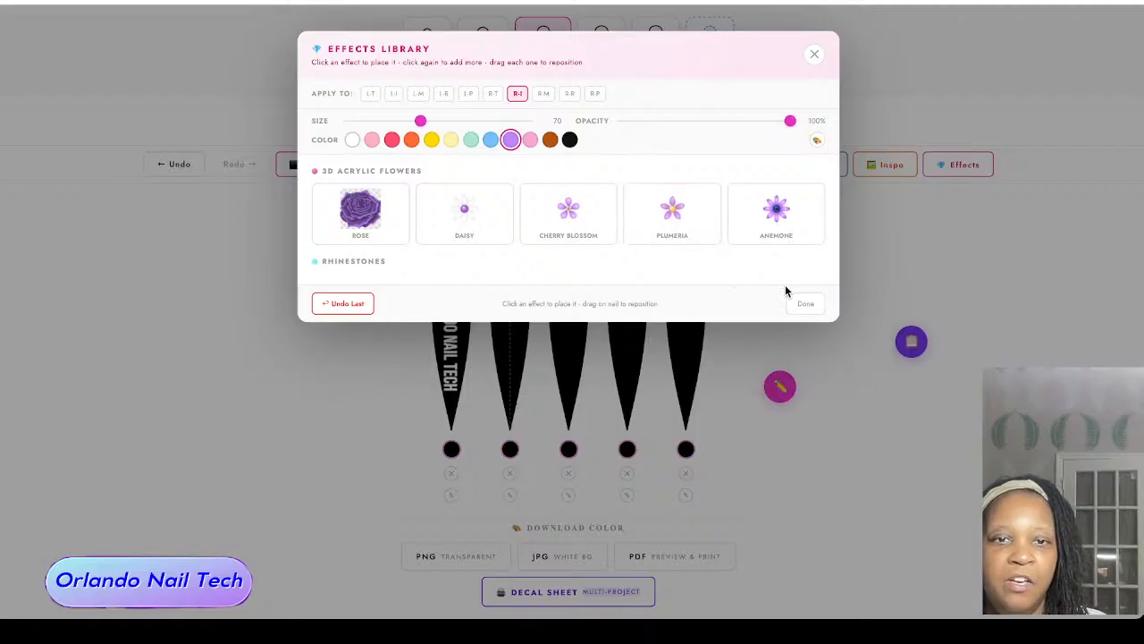
click(807, 304)
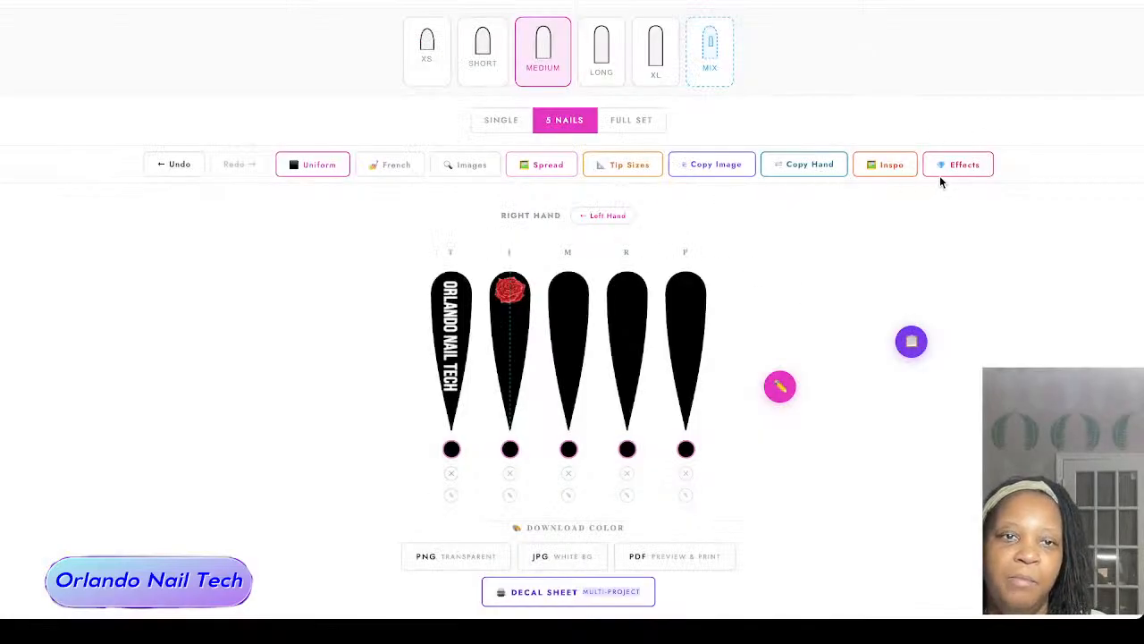
Step: Add a size 116 3D acrylic Daisy to the right index nail and center it just below the rose
click(964, 167)
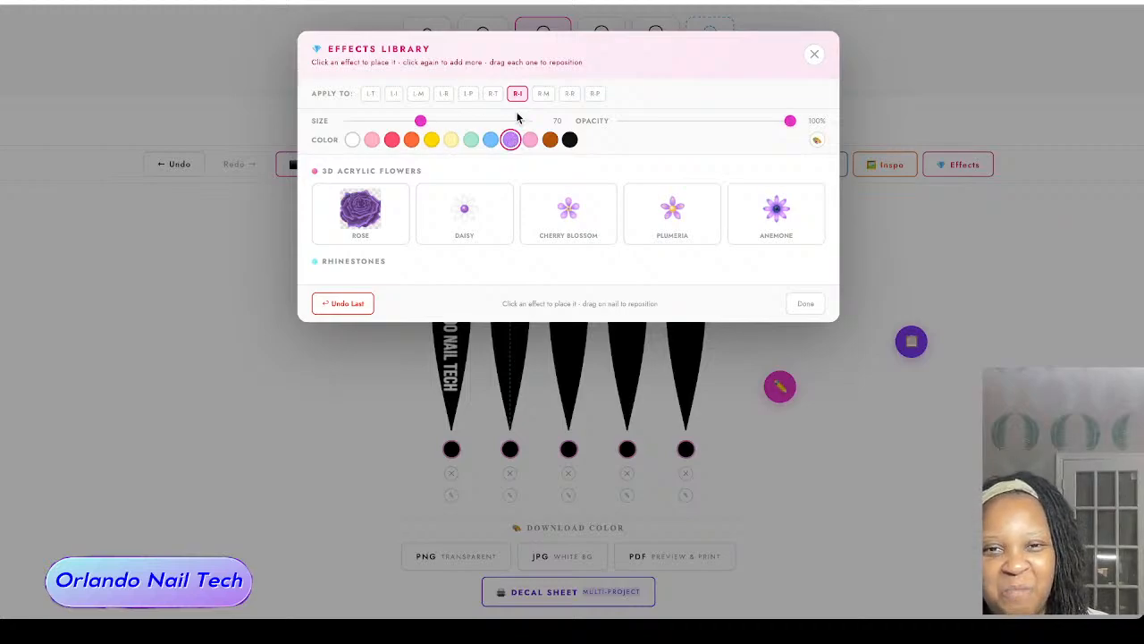
drag(421, 119, 474, 120)
click(464, 209)
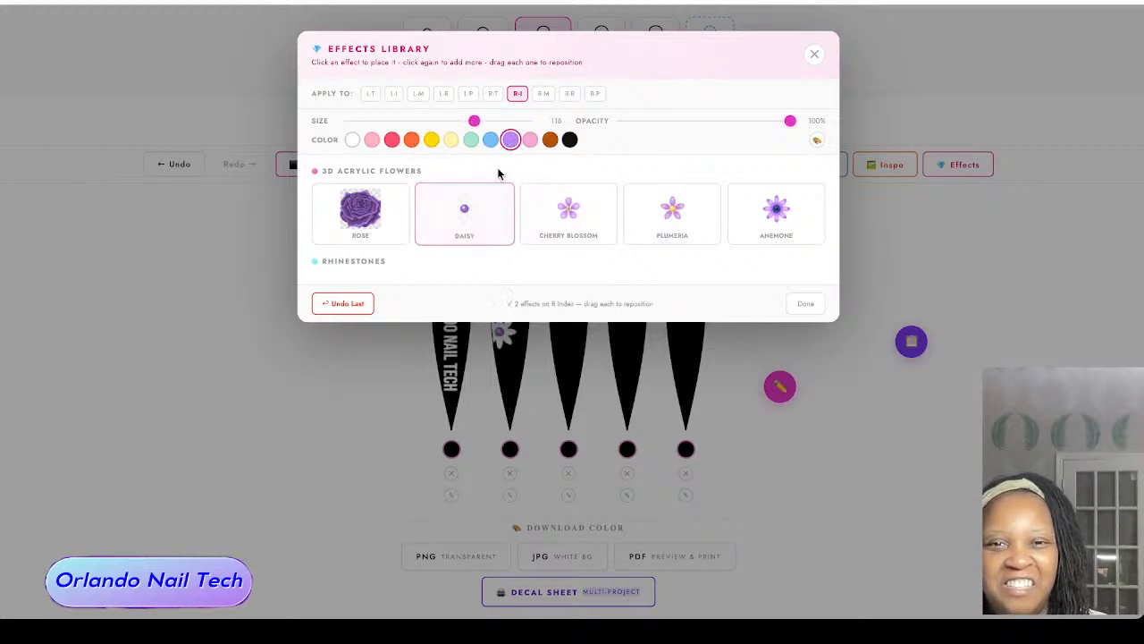
click(809, 304)
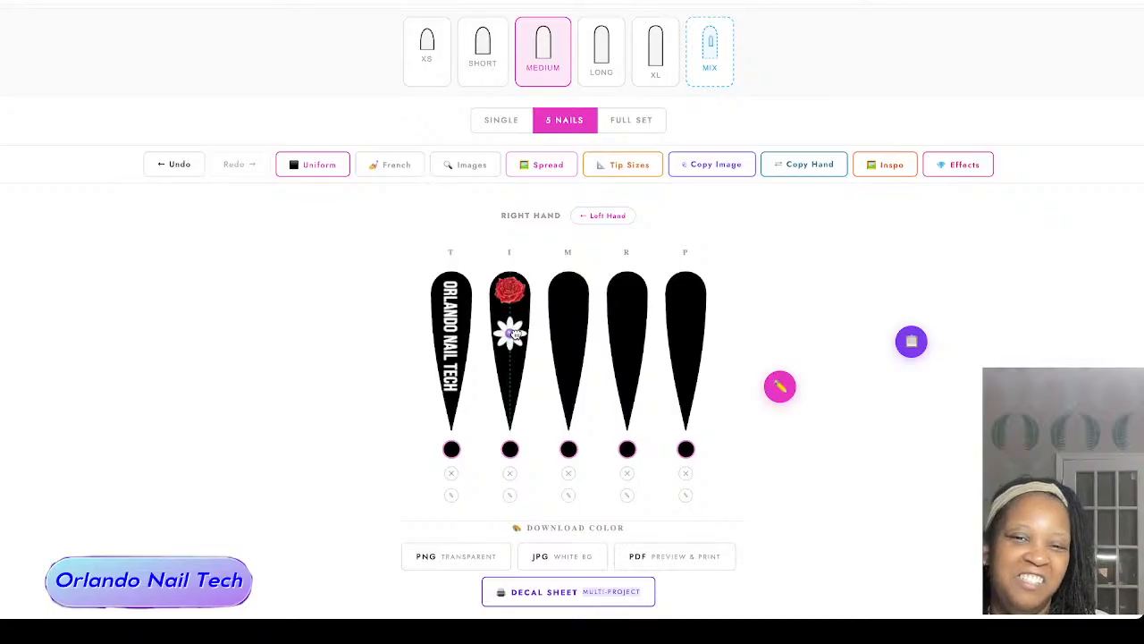
mouse_move(515, 333)
mouse_down()
mouse_move(526, 318)
mouse_move(508, 332)
mouse_up()
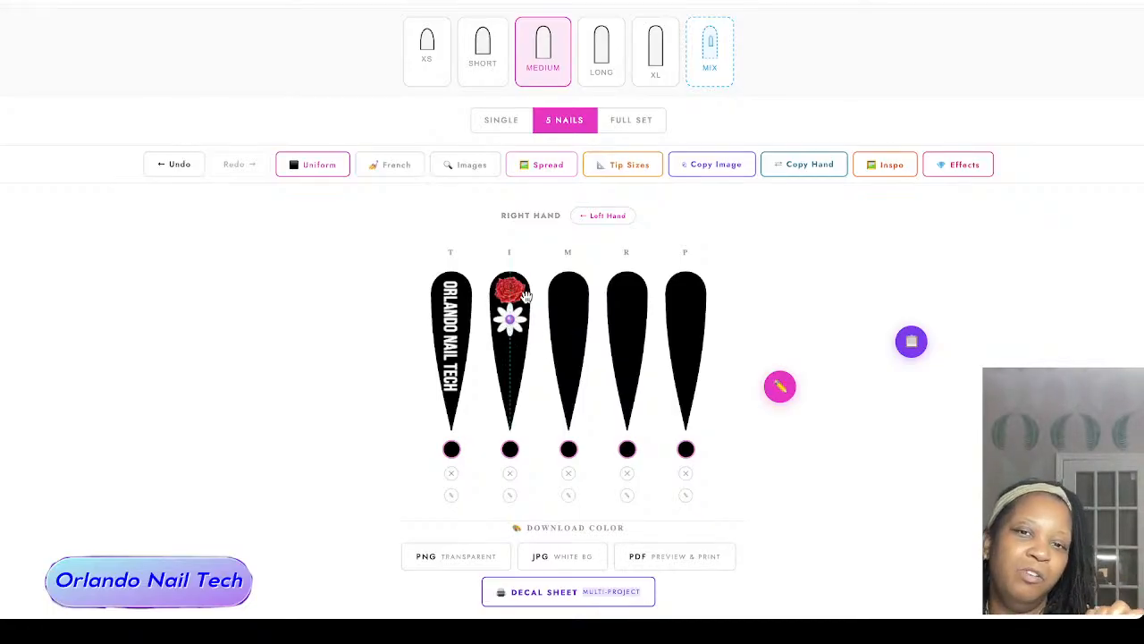
drag(509, 319, 511, 337)
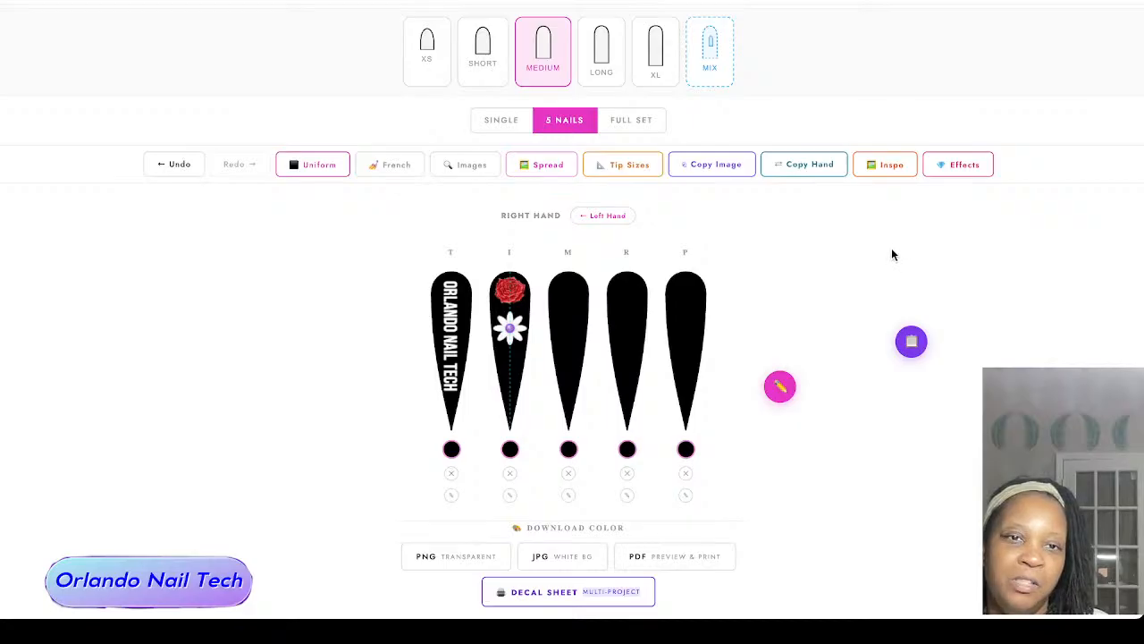
Step: Open the recommended Waterslide Decal Paper on Amazon and review its price, pack sizes and product details
scroll(891, 253, up, 6)
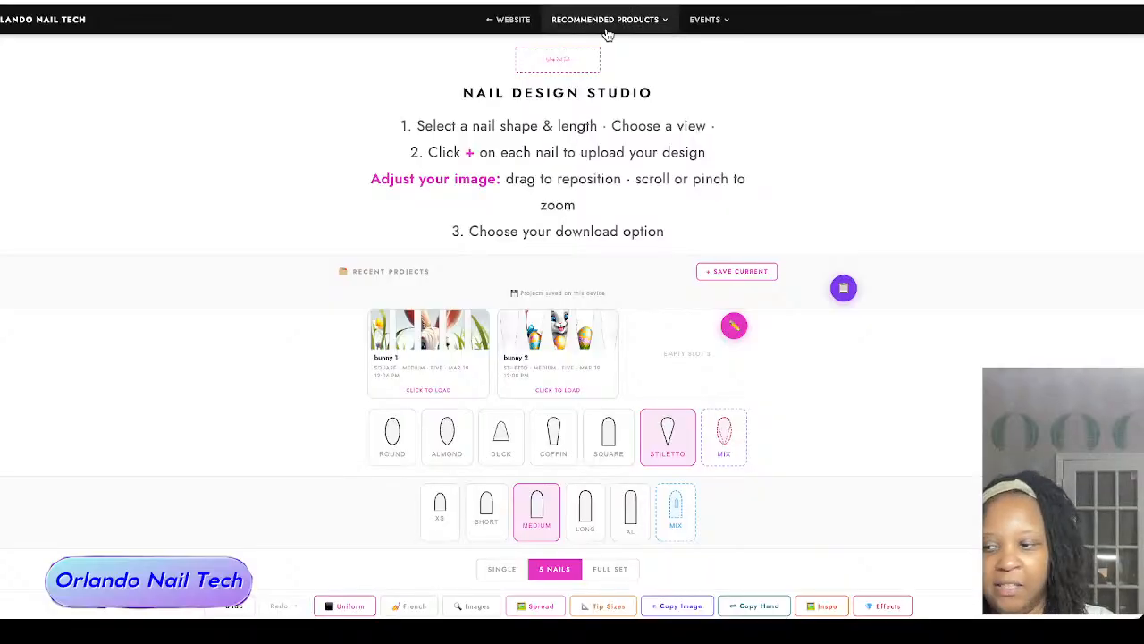
click(606, 25)
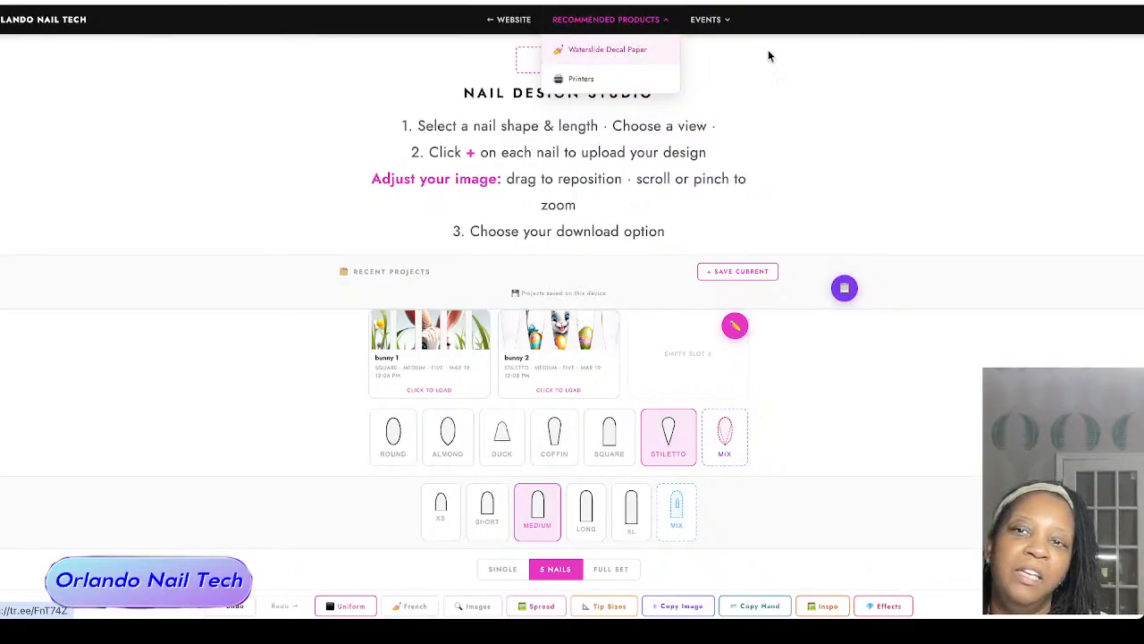
scroll(353, 156, down, 1)
scroll(353, 159, down, 1)
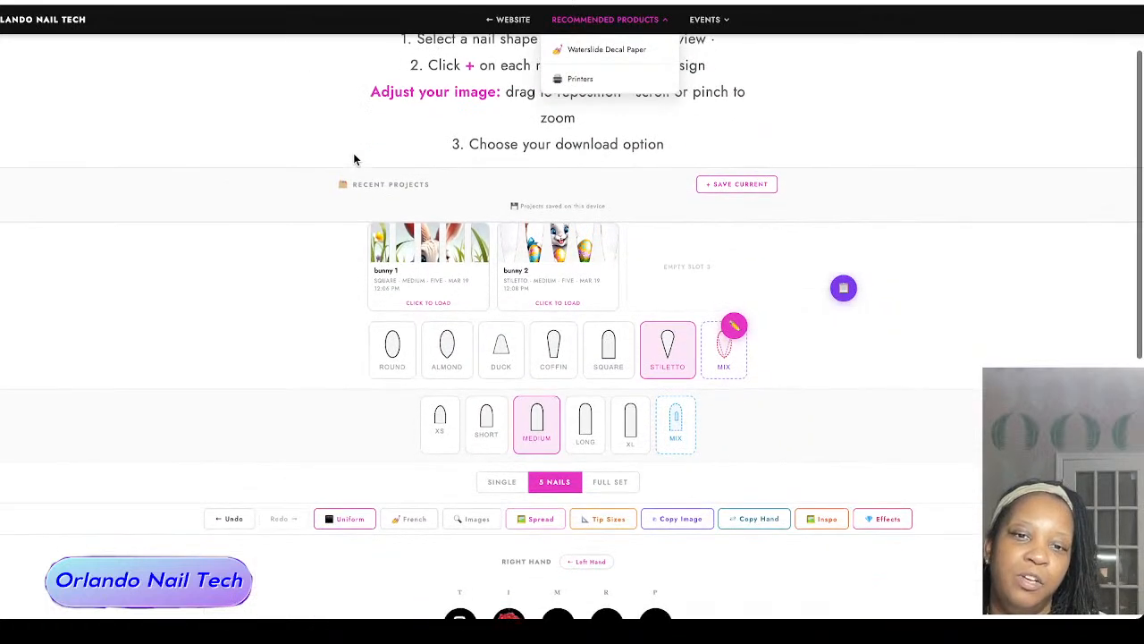
scroll(353, 159, up, 2)
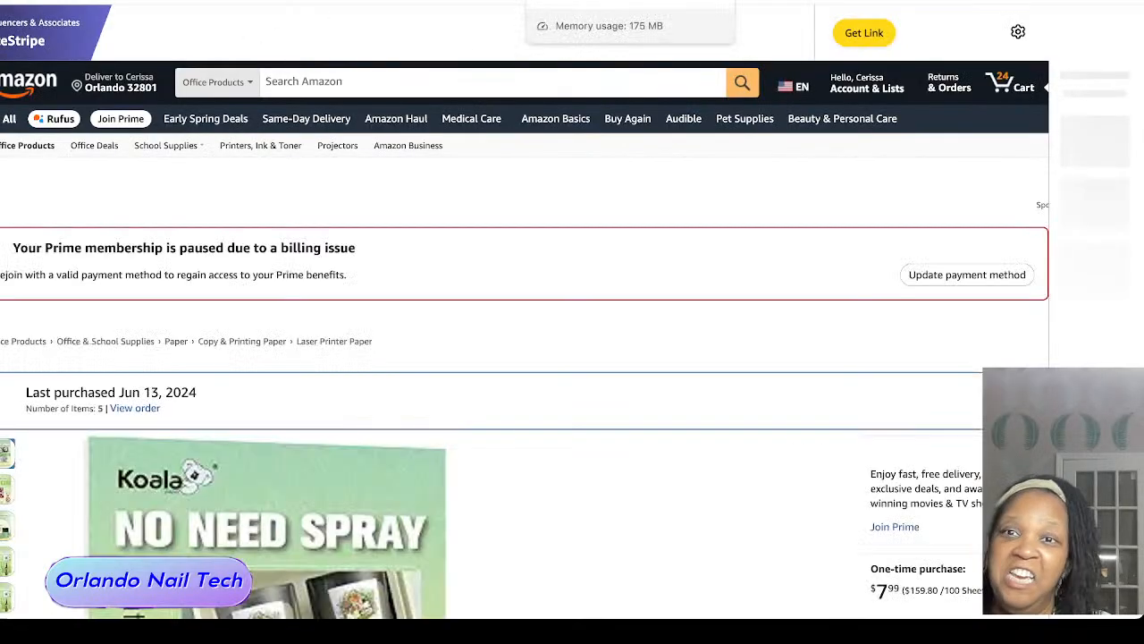
scroll(363, 235, down, 3)
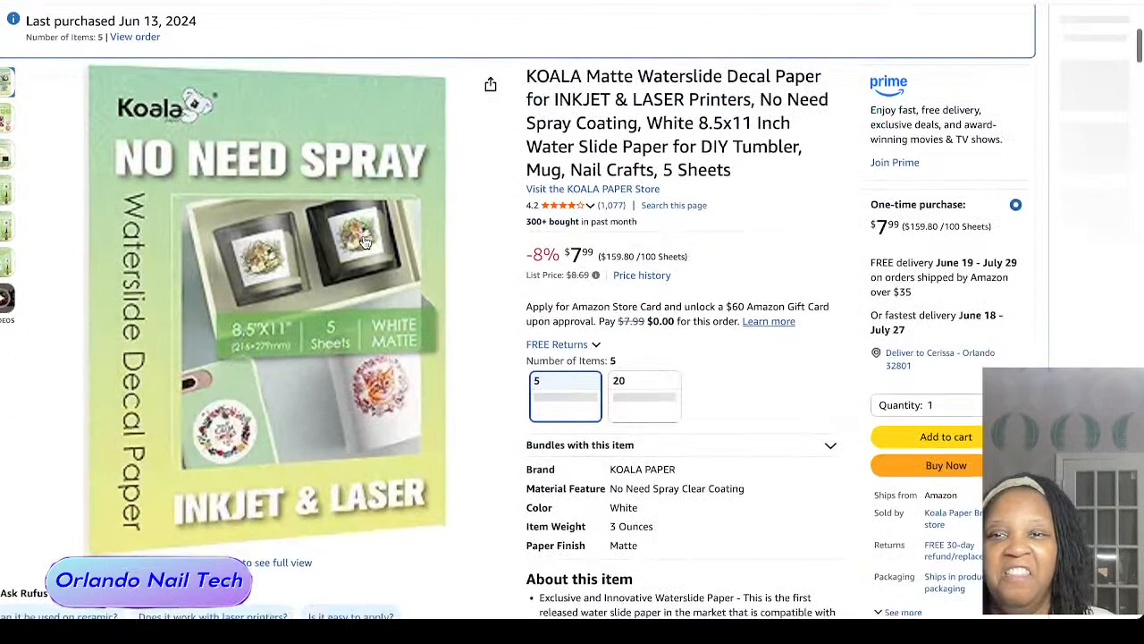
scroll(365, 243, down, 1)
scroll(363, 242, up, 1)
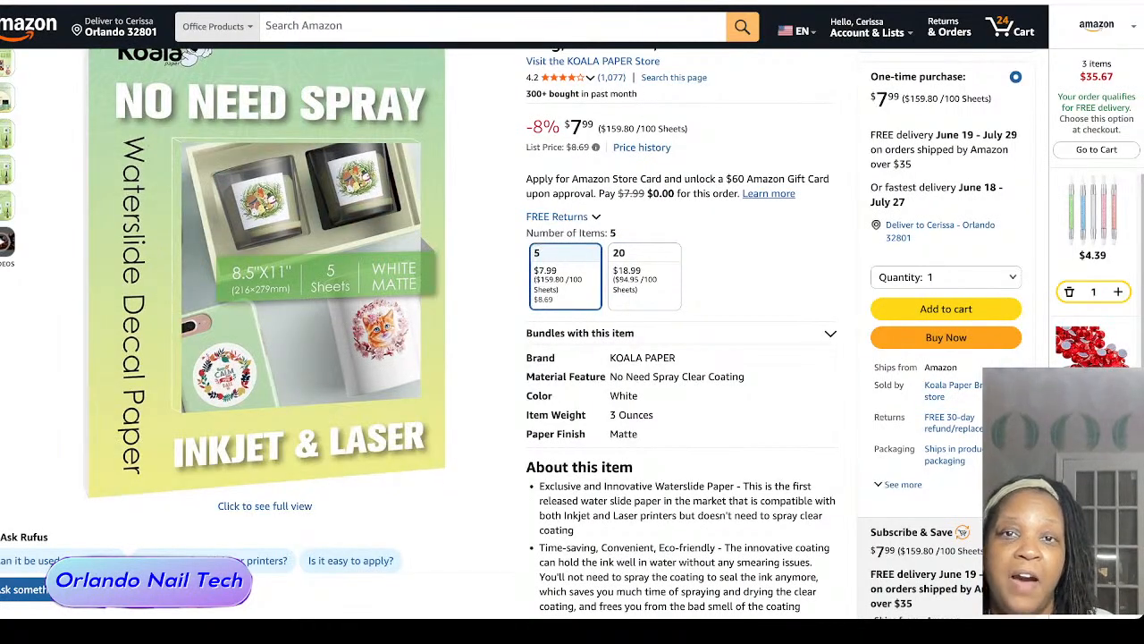
Step: Return to the Nail Design Studio and show the Events choices for decal class early access and past class replays
click(577, 2)
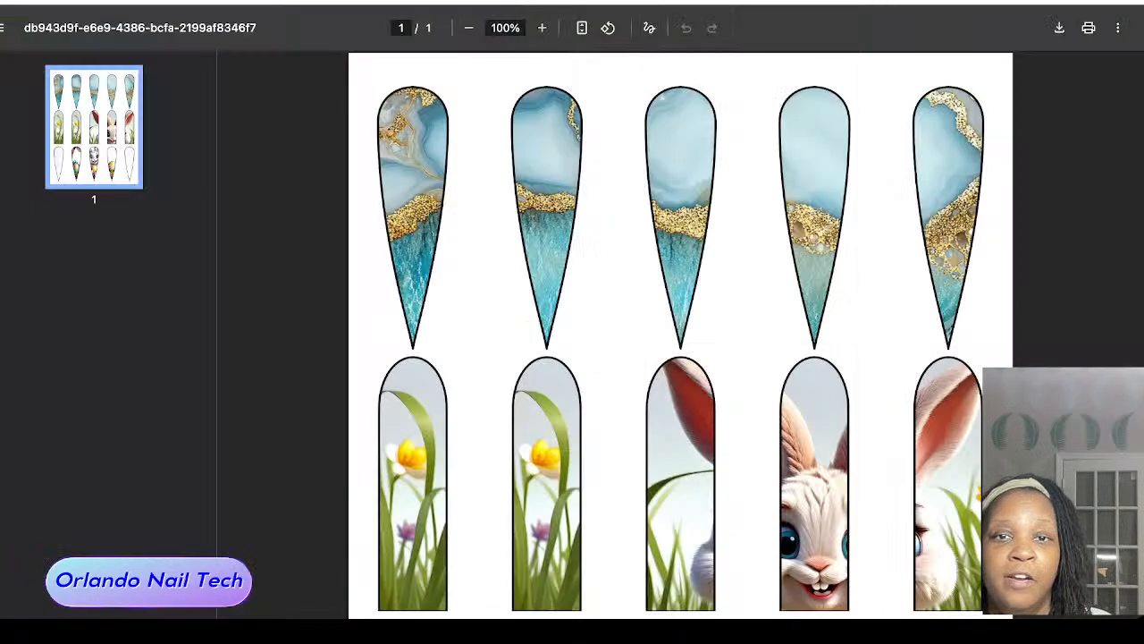
click(534, 1)
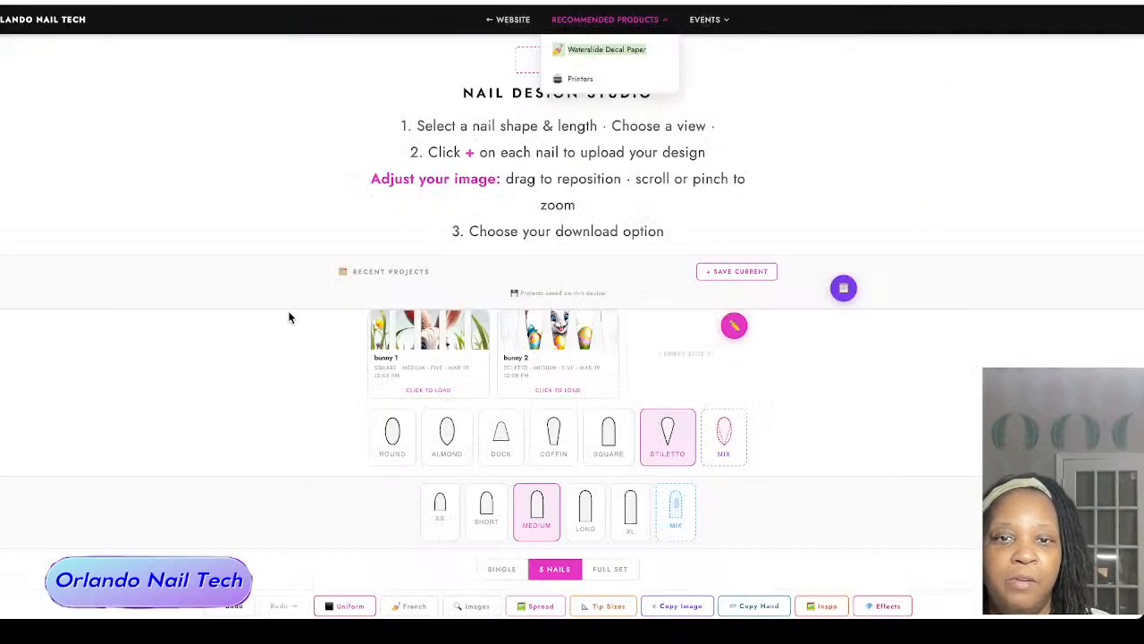
scroll(288, 318, down, 1)
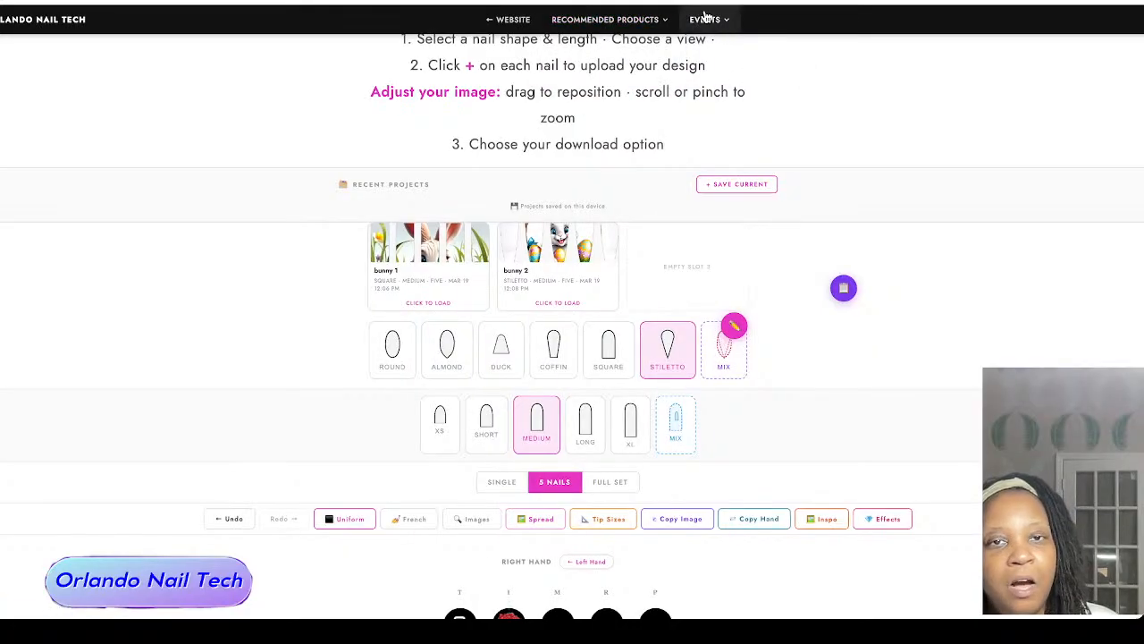
mouse_move(729, 20)
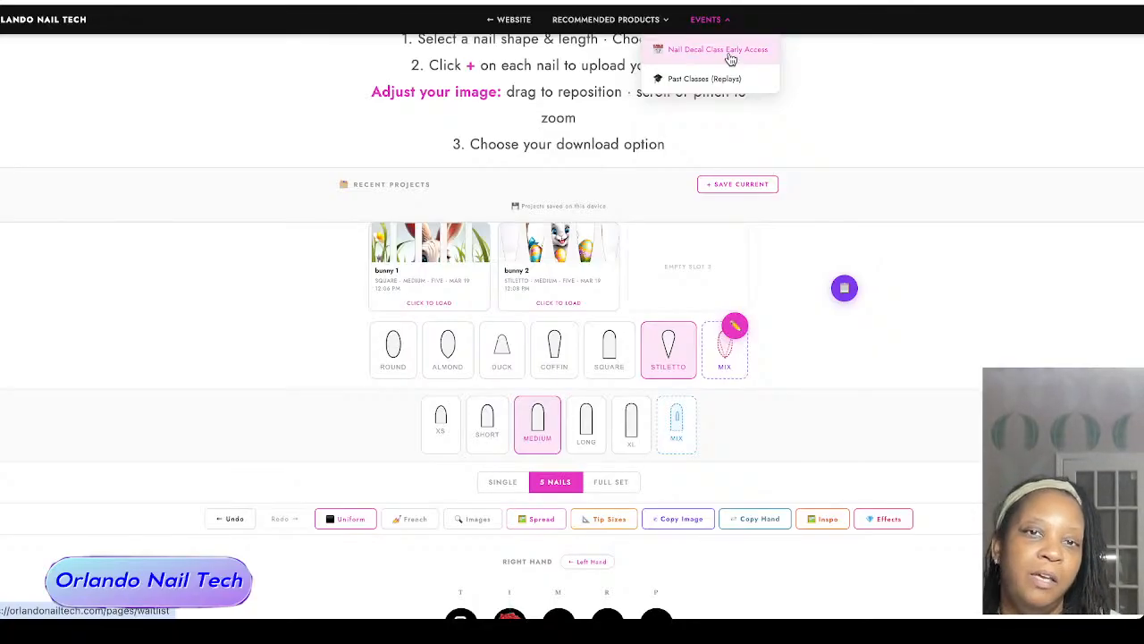
scroll(711, 79, up, 1)
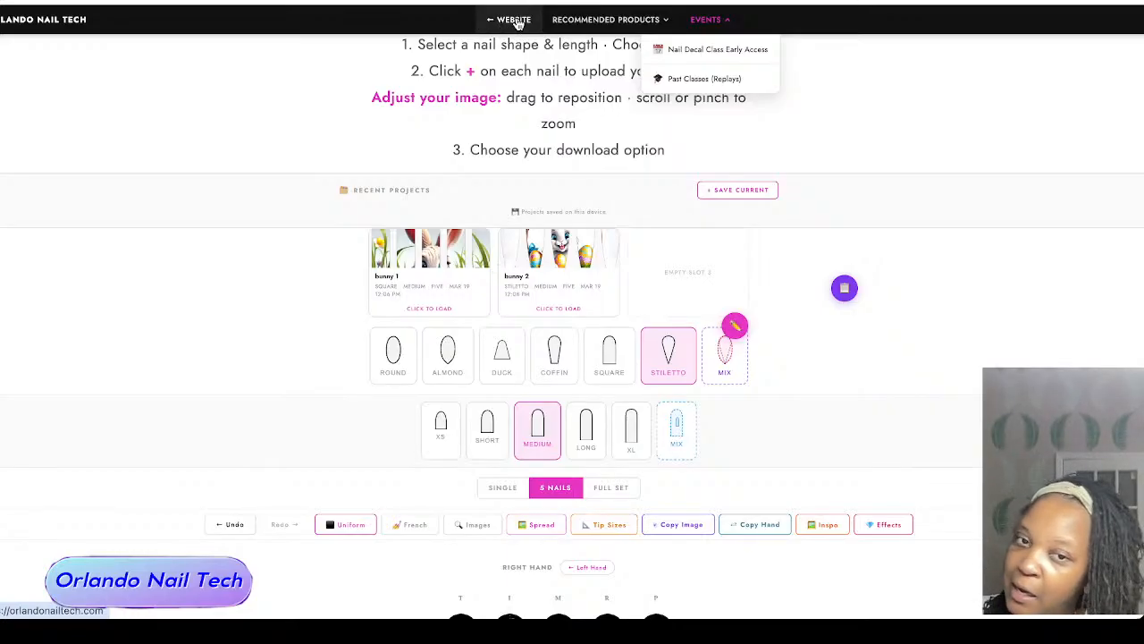
Step: Review the studio page, from the shape and length options to the right-hand nails and the download and share options
scroll(270, 407, down, 1)
scroll(271, 407, up, 3)
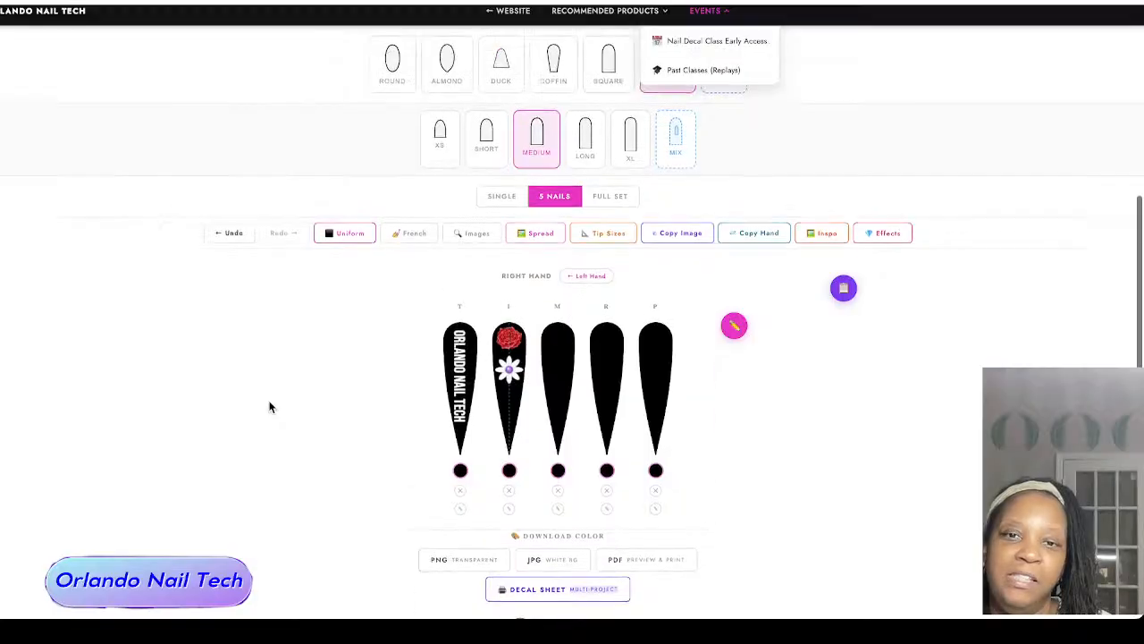
scroll(271, 407, down, 2)
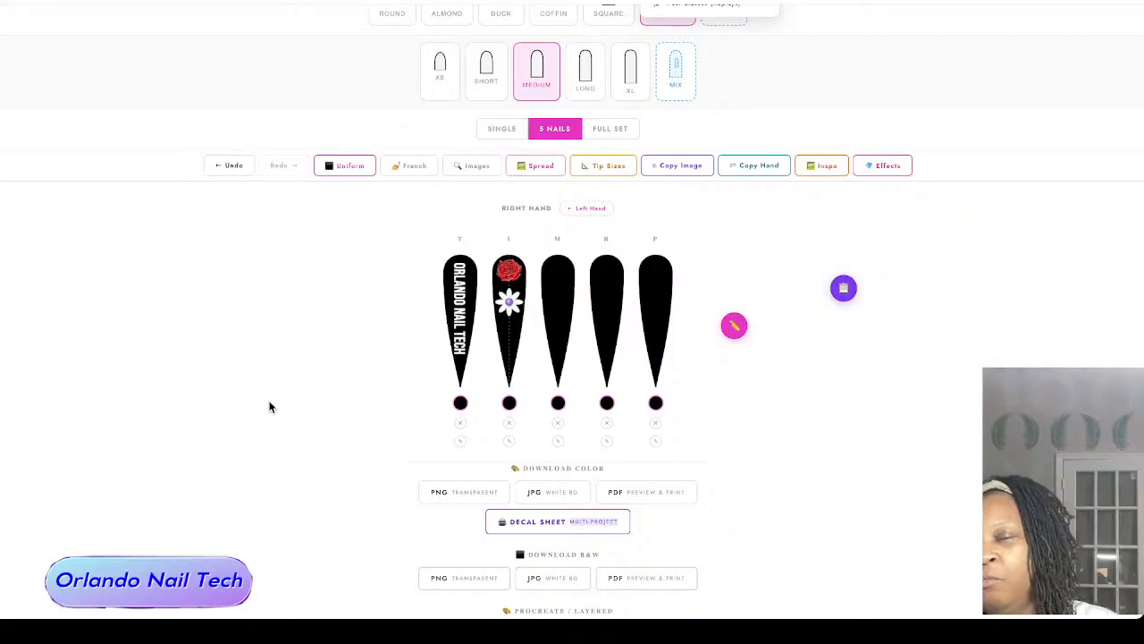
scroll(354, 264, down, 2)
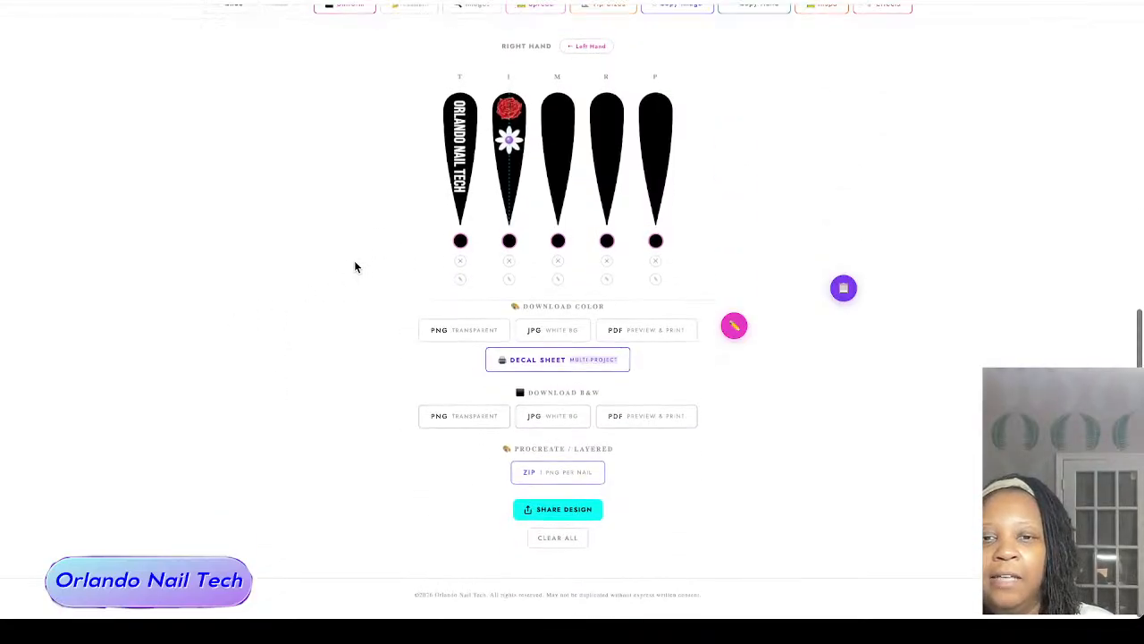
scroll(354, 264, up, 6)
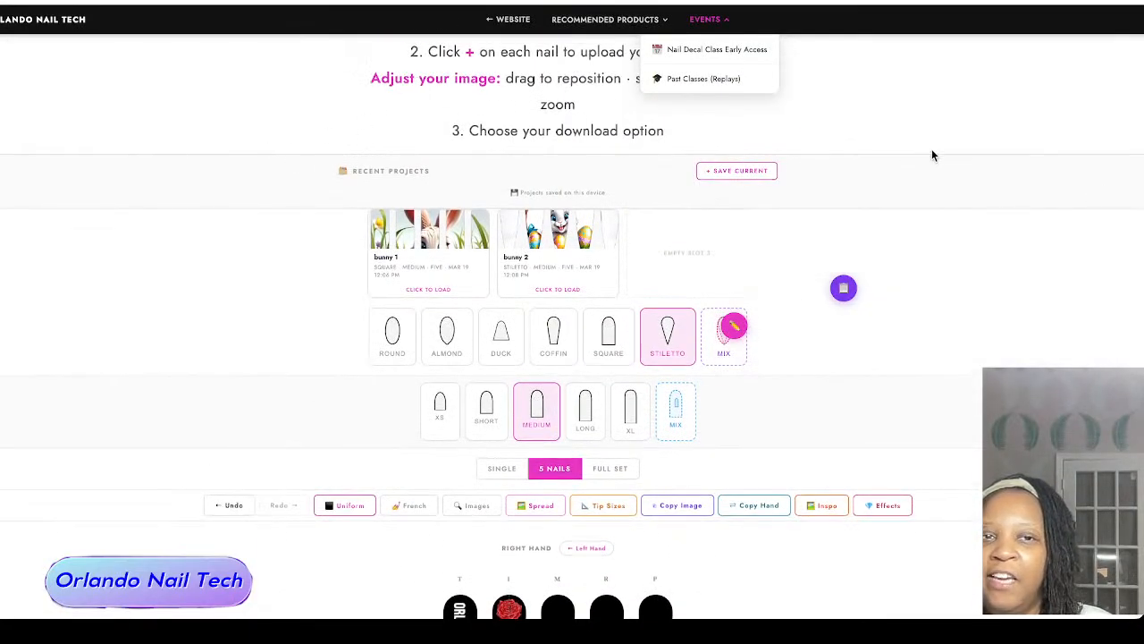
scroll(975, 190, down, 3)
scroll(977, 190, down, 3)
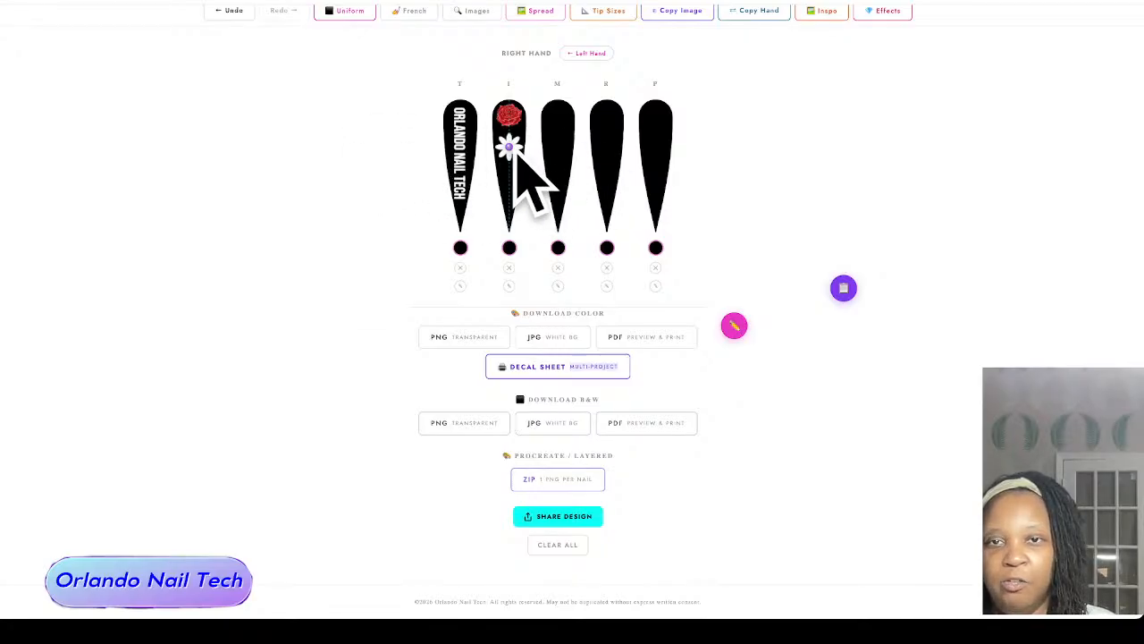
scroll(385, 137, up, 1)
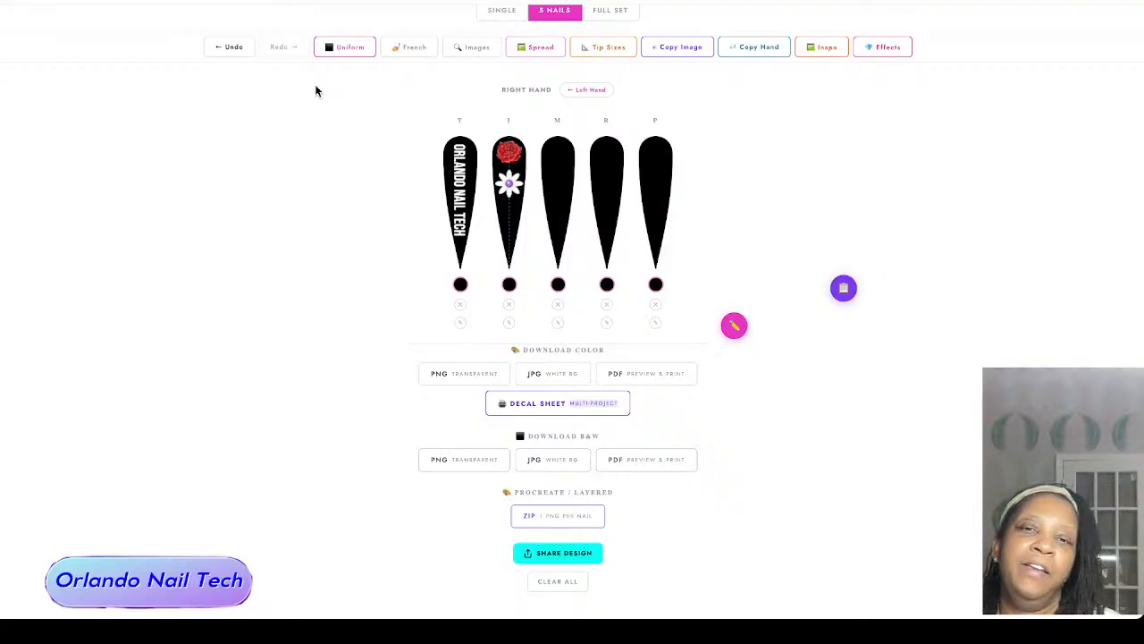
scroll(322, 87, up, 6)
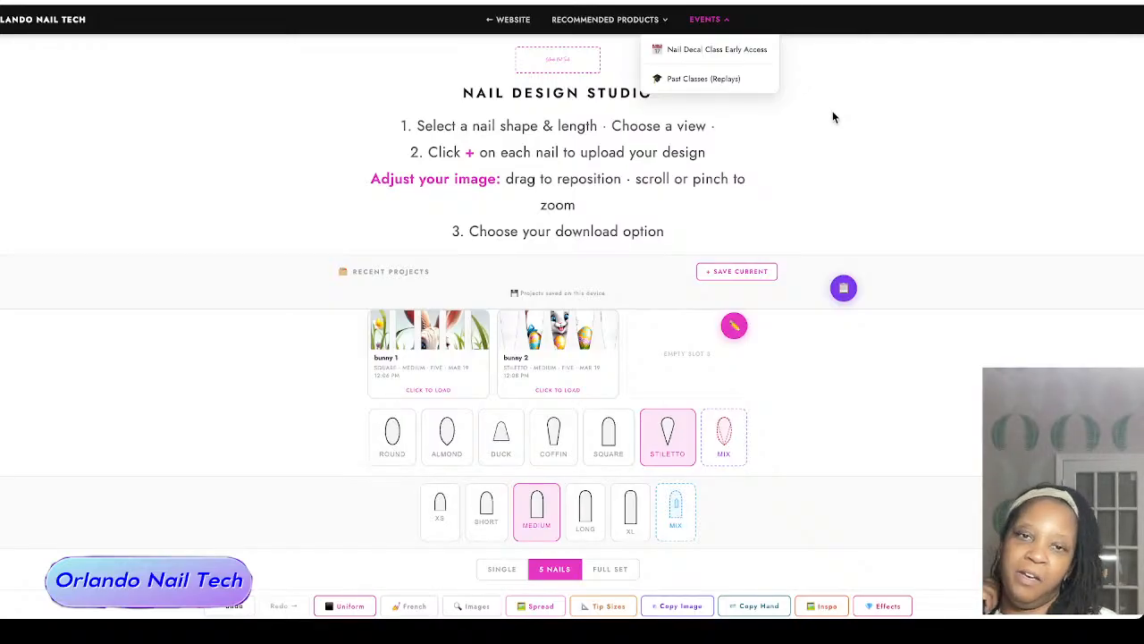
scroll(827, 162, down, 1)
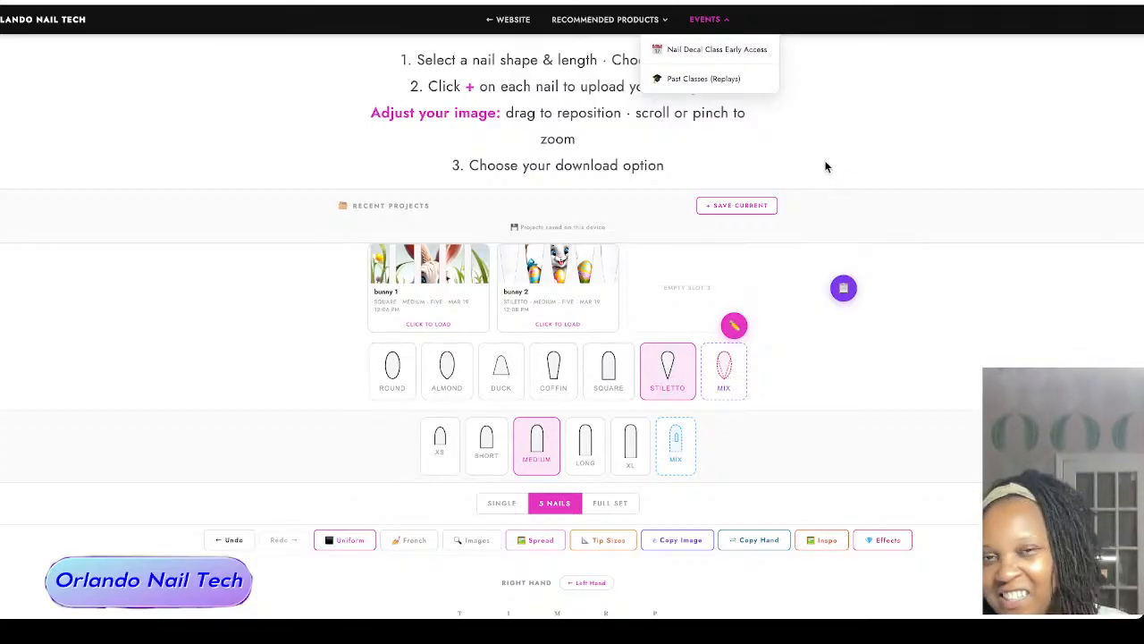
scroll(863, 335, down, 6)
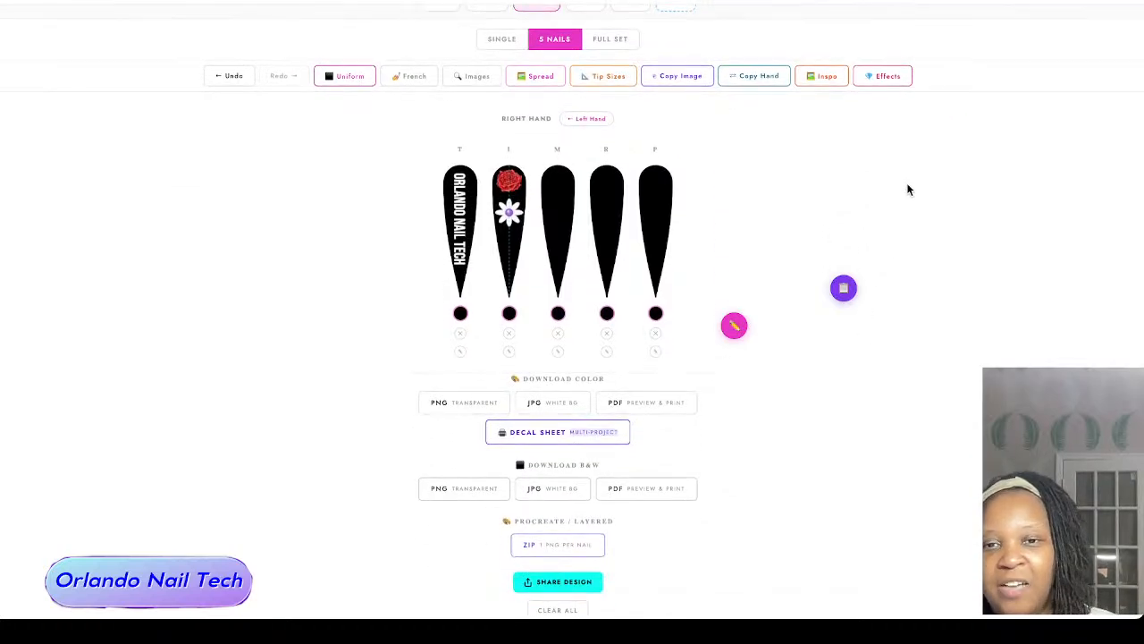
scroll(906, 187, down, 1)
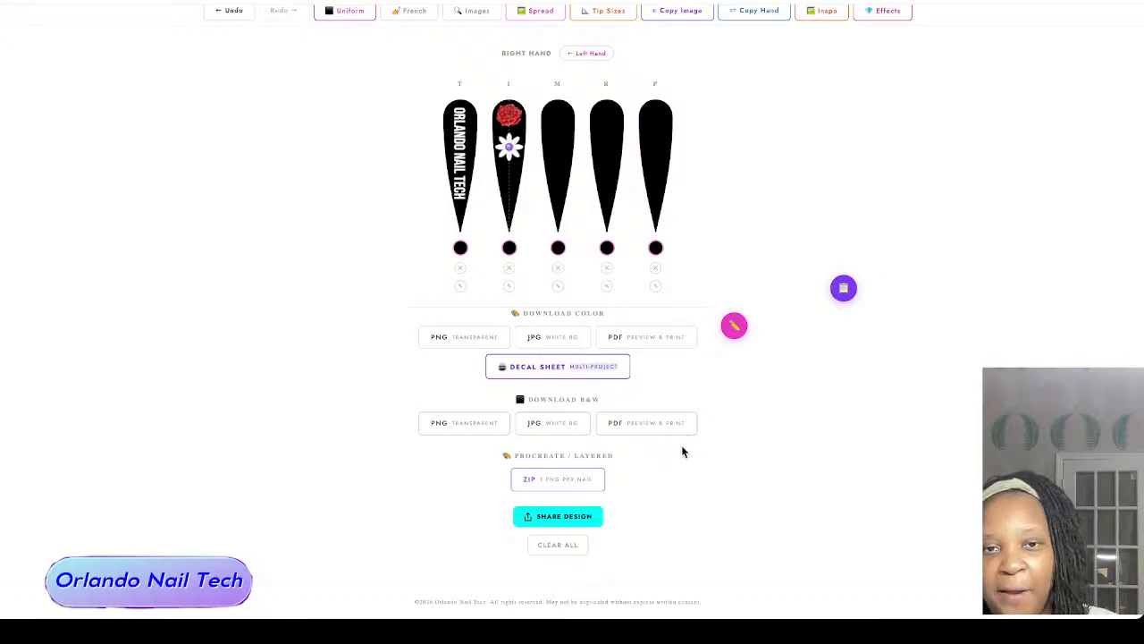
Step: Reposition the floating pencil and clipboard buttons beside the empty recent-project slot, with the clipboard just above the pencil
scroll(681, 447, up, 8)
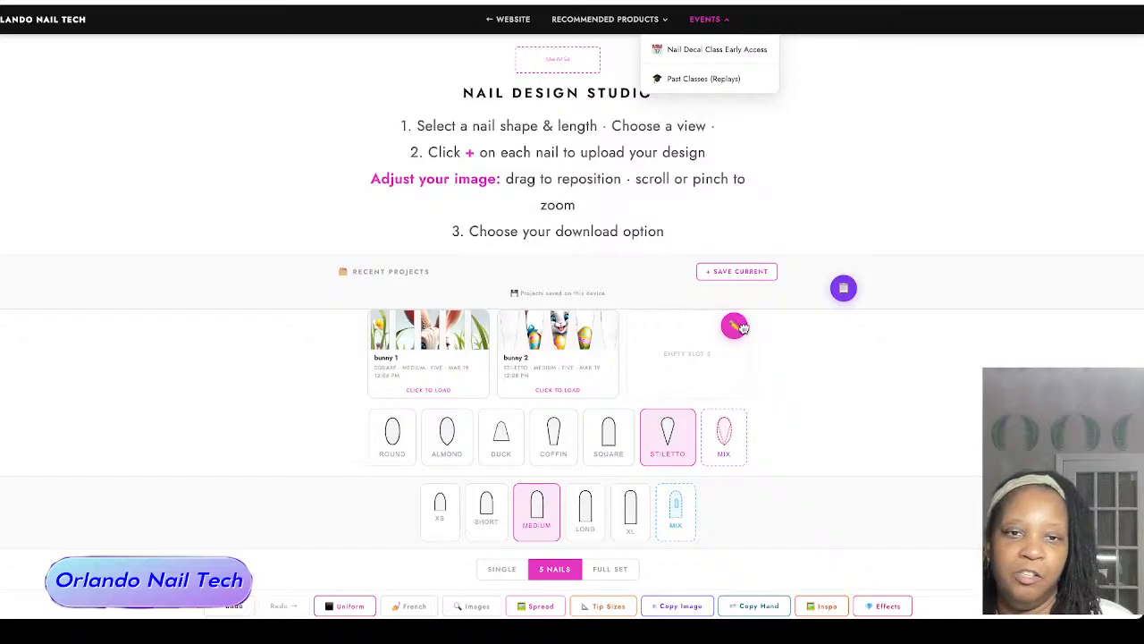
drag(743, 328, 818, 368)
mouse_move(834, 286)
mouse_down()
mouse_move(824, 317)
mouse_move(795, 324)
mouse_up()
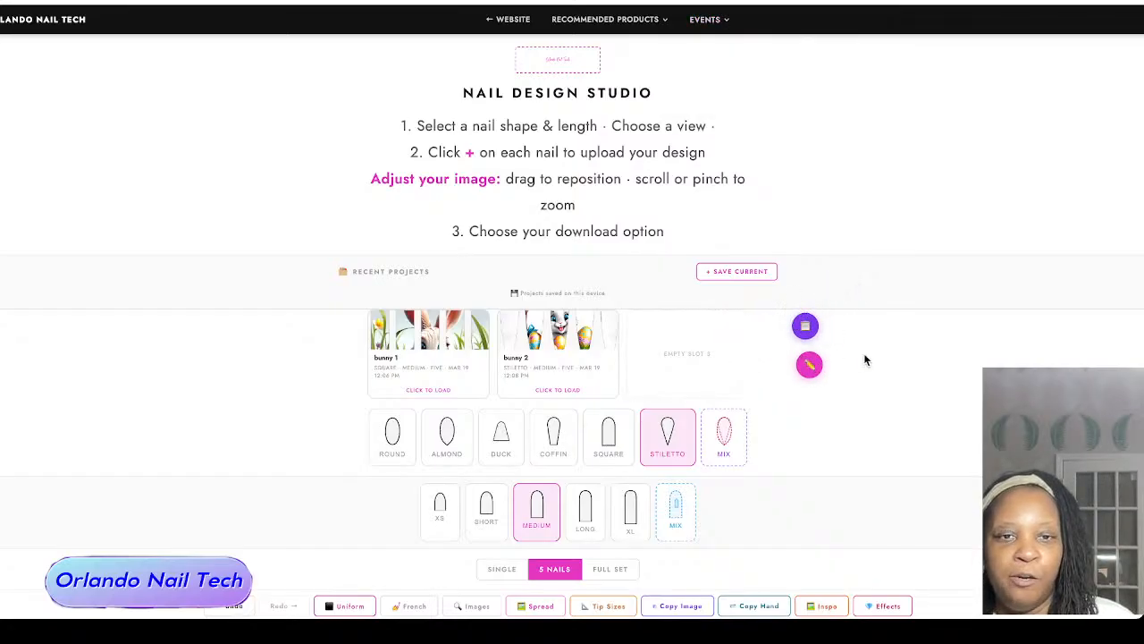
scroll(797, 335, down, 1)
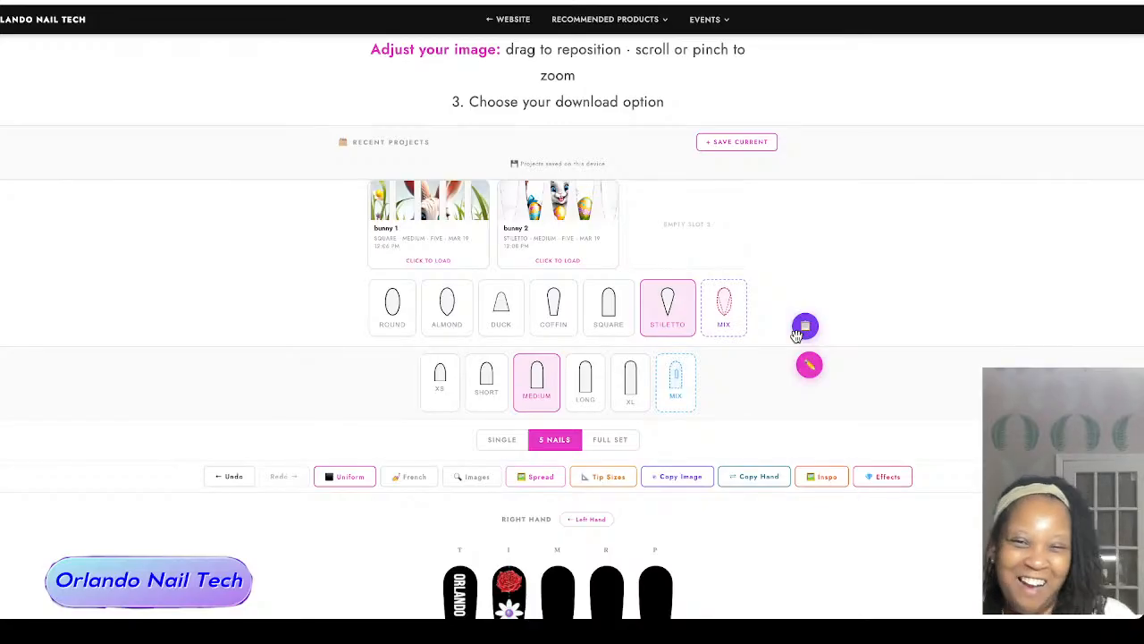
scroll(797, 335, down, 3)
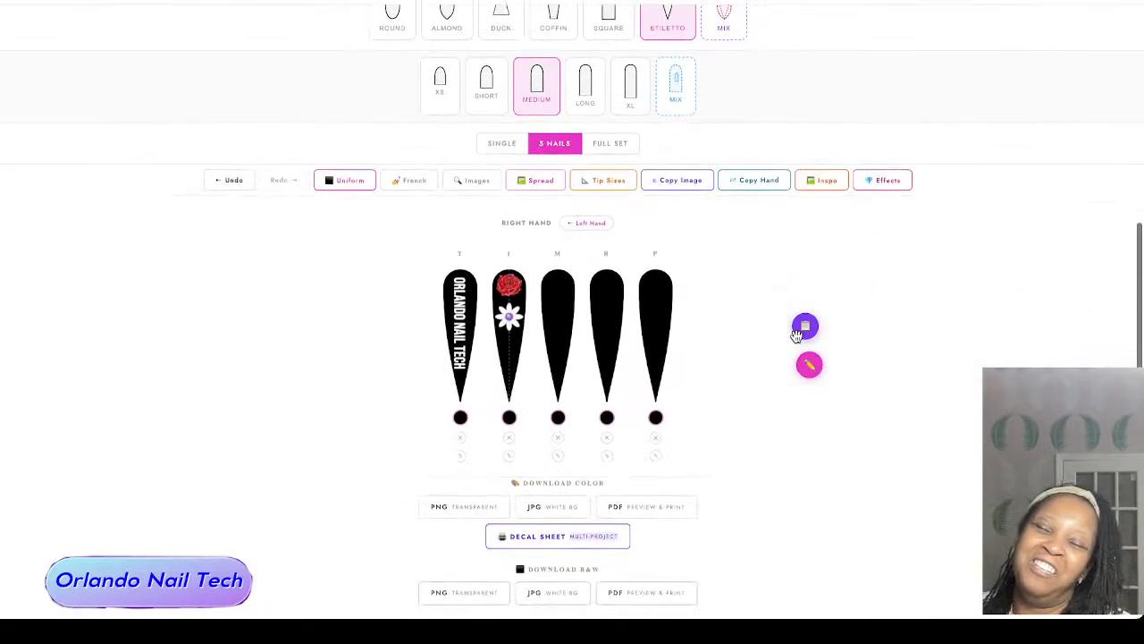